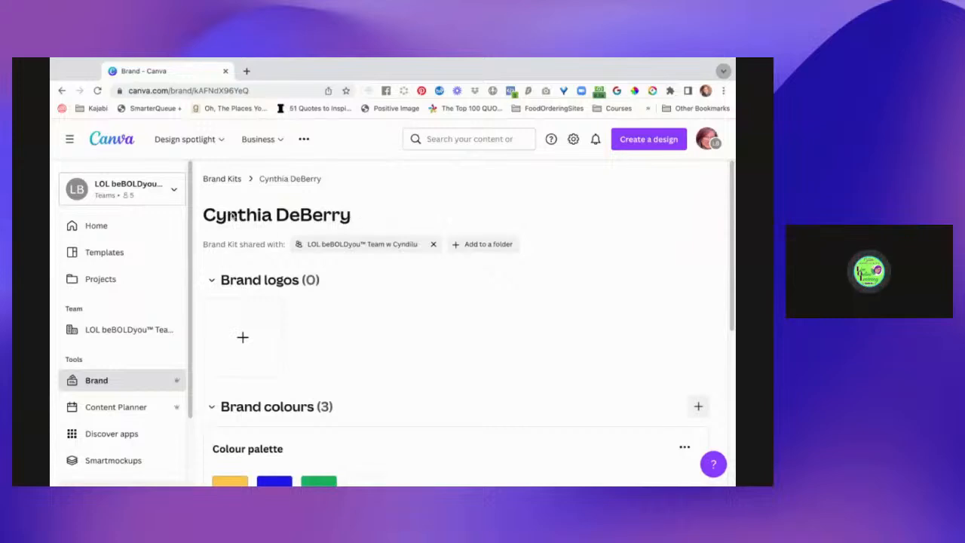
Add white (#FFFFFF) as a new colour in the brand kit's colour palette.
{"action": "scroll", "coordinate": [398, 375], "scroll_direction": "down", "scroll_amount": 4}
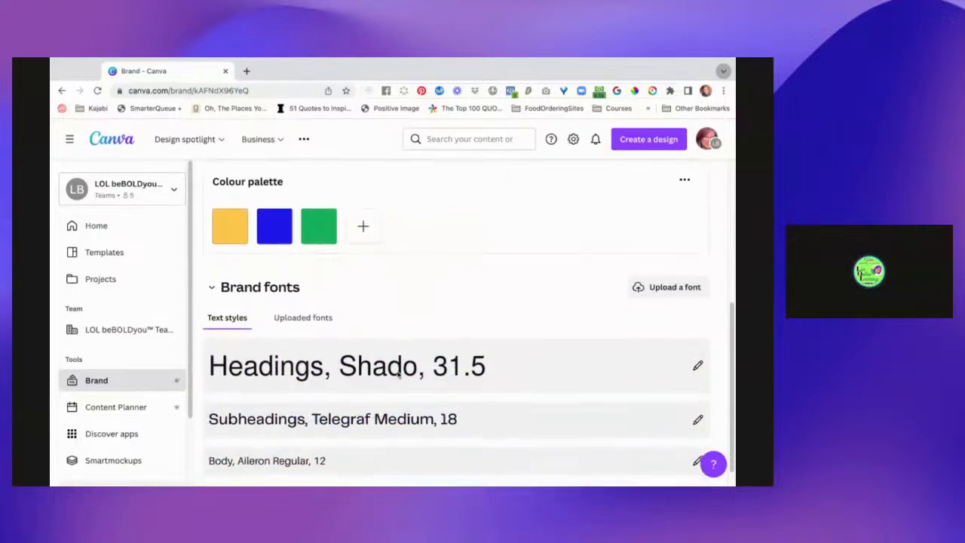
{"action": "scroll", "coordinate": [413, 398], "scroll_direction": "down", "scroll_amount": 1}
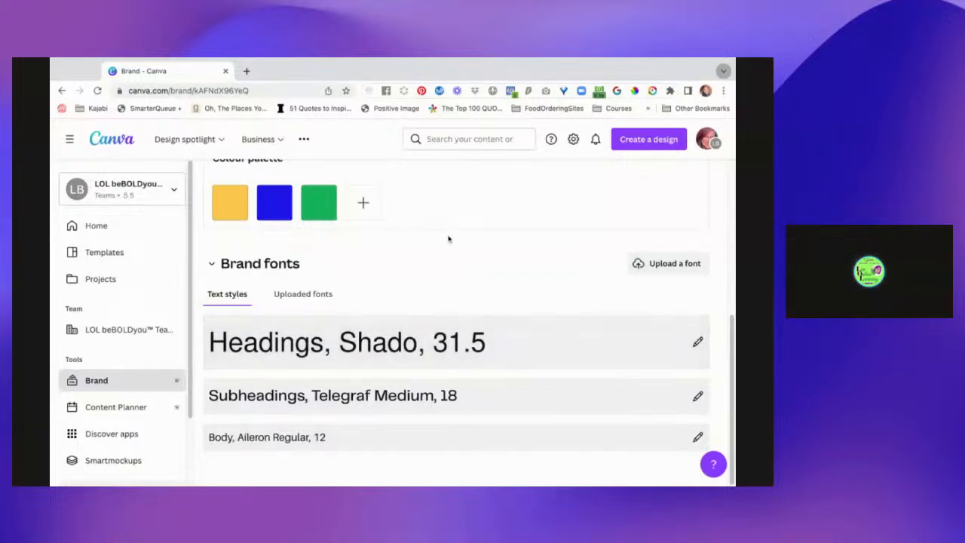
{"action": "scroll", "coordinate": [448, 239], "scroll_direction": "up", "scroll_amount": 1}
{"action": "scroll", "coordinate": [448, 239], "scroll_direction": "up", "scroll_amount": 1}
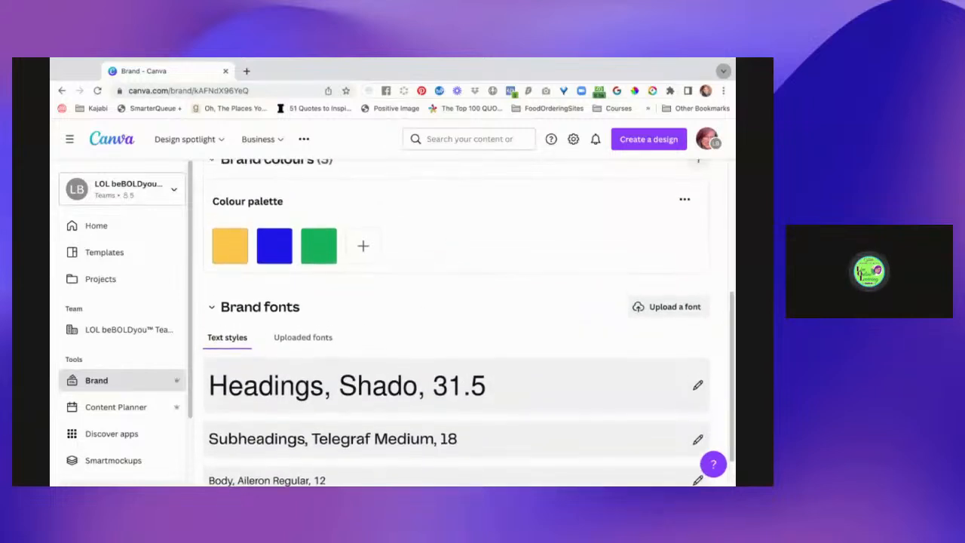
{"action": "scroll", "coordinate": [448, 239], "scroll_direction": "up", "scroll_amount": 3}
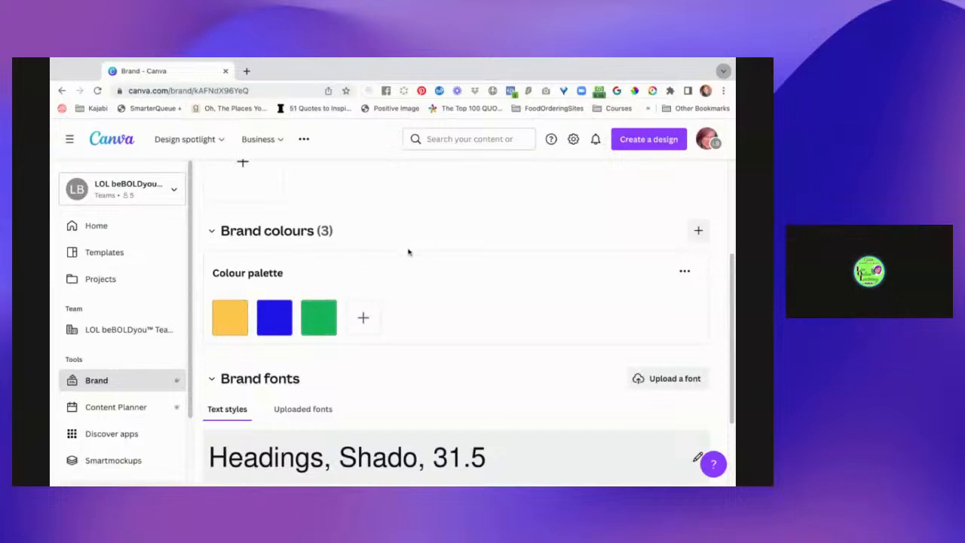
{"action": "left_click", "coordinate": [363, 318]}
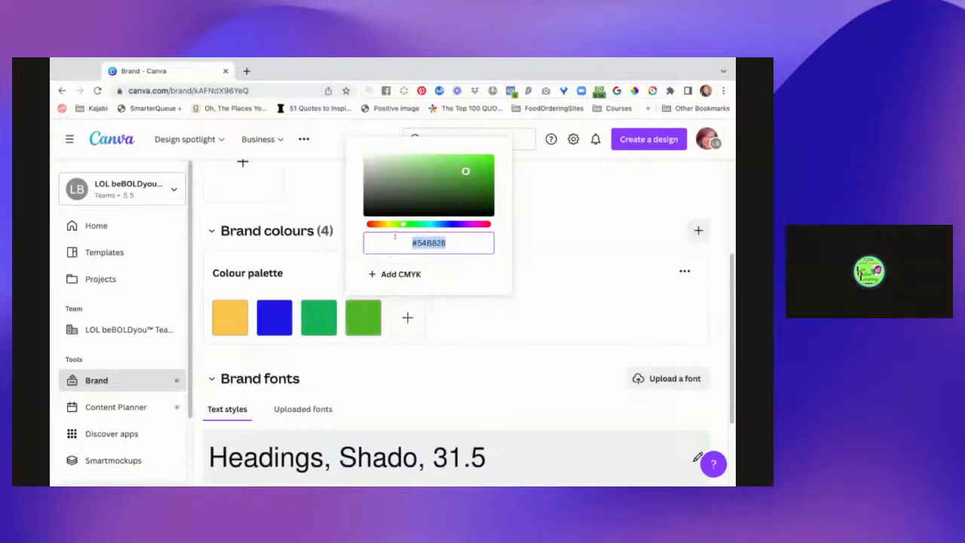
{"action": "type", "text": "#FFFFFF"}
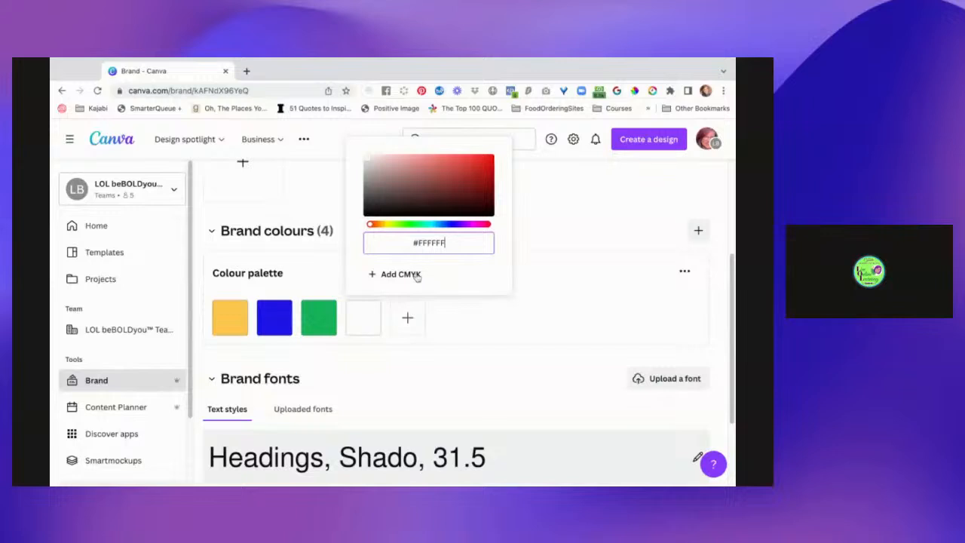
Add another colour to the brand palette and adjust its hue and shade to dark navy #050069.
{"action": "left_click", "coordinate": [416, 317]}
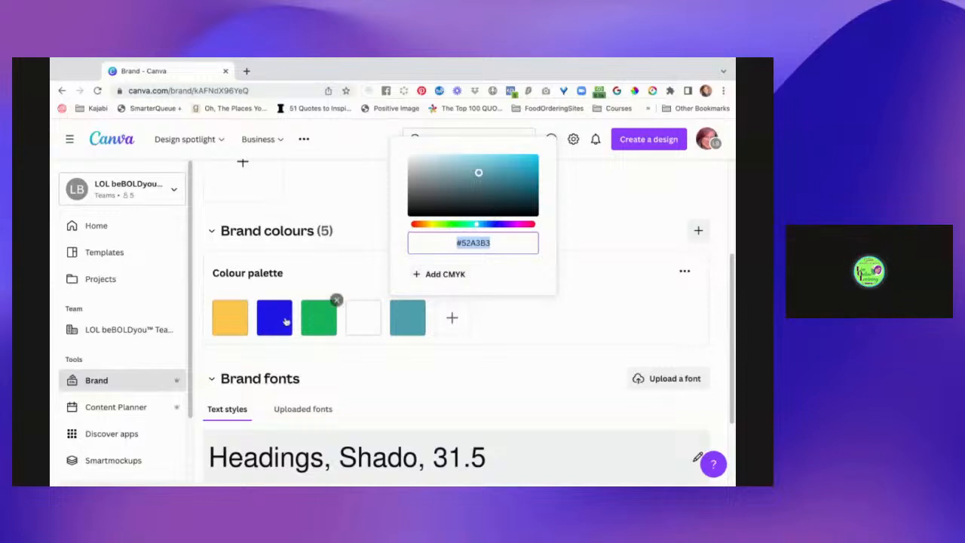
{"action": "left_click", "coordinate": [412, 324]}
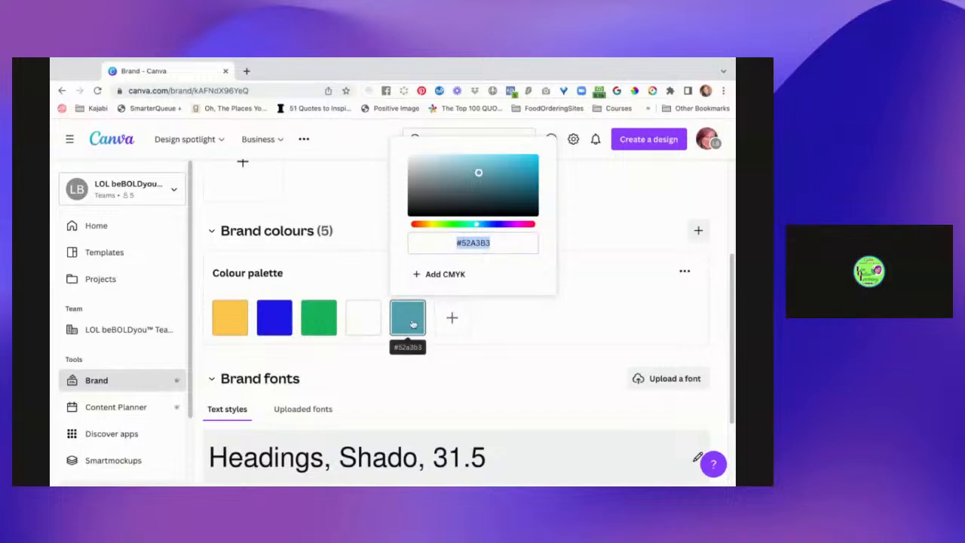
{"action": "left_click", "coordinate": [499, 225]}
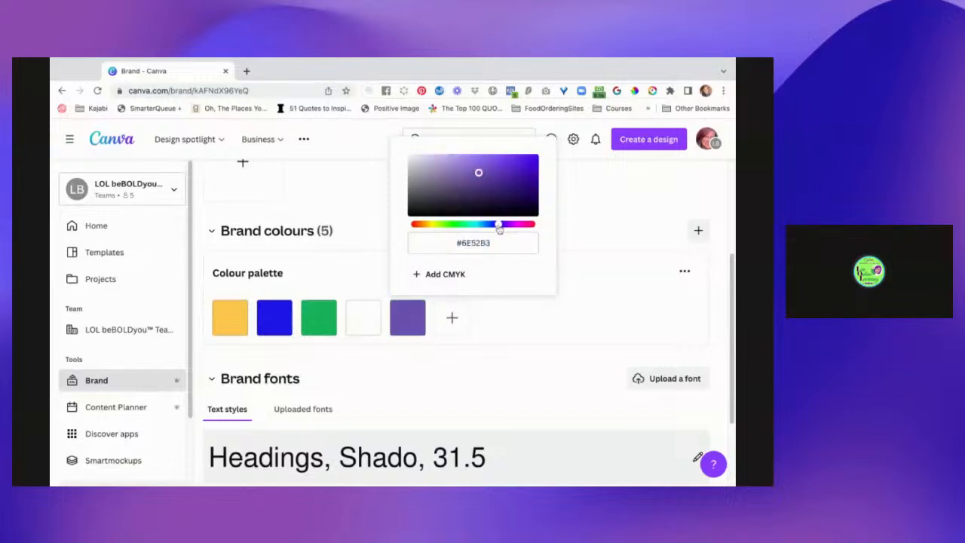
{"action": "left_click_drag", "start_coordinate": [499, 228], "coordinate": [493, 225]}
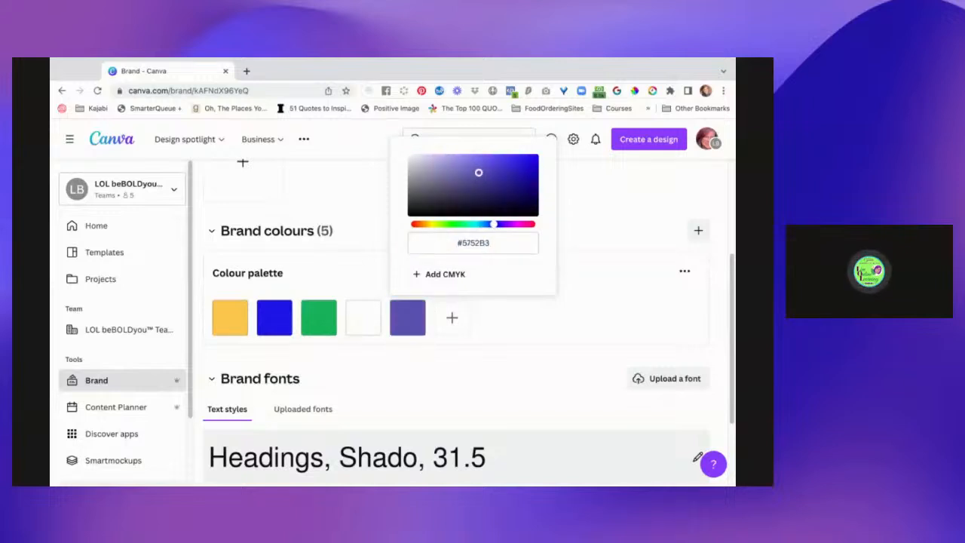
{"action": "left_click_drag", "start_coordinate": [478, 173], "coordinate": [534, 190]}
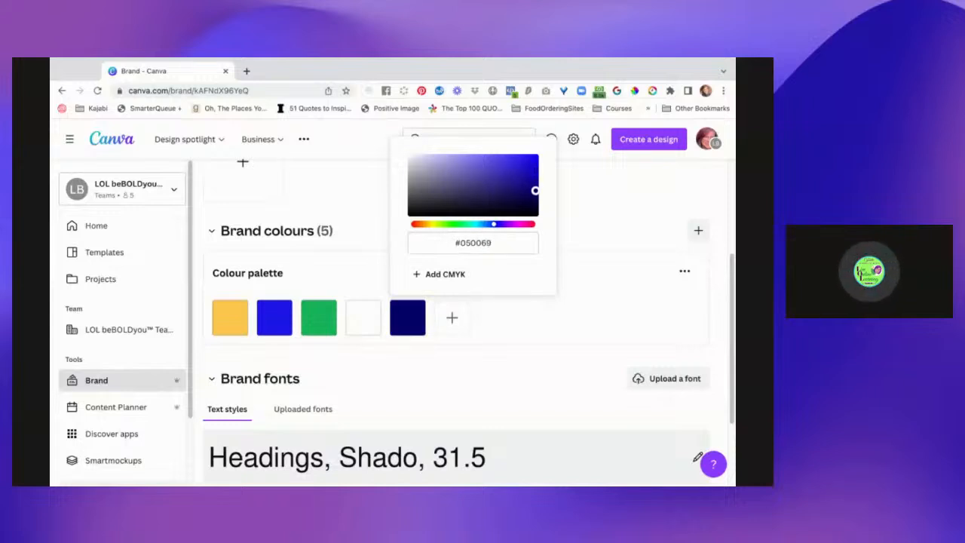
{"action": "left_click", "coordinate": [632, 212]}
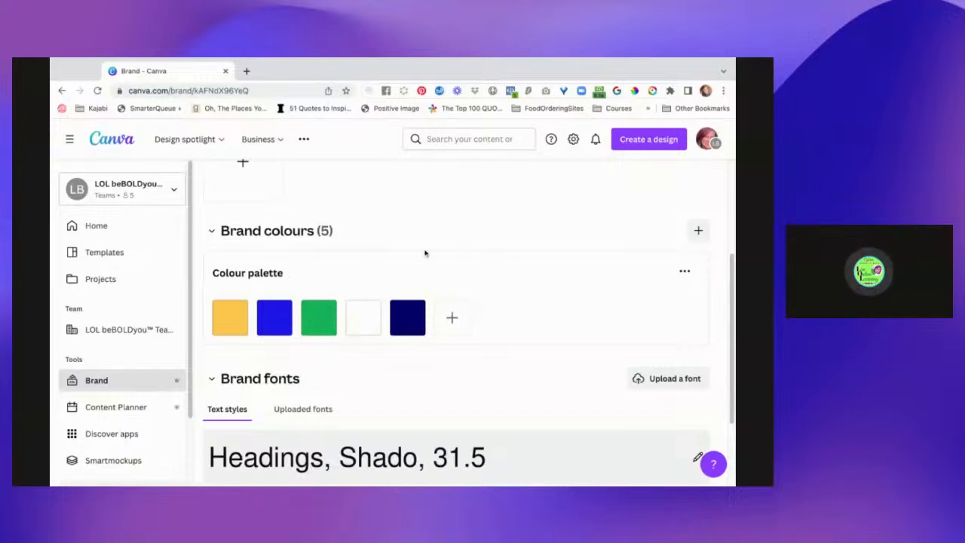
Search the new design types for "One Sheet" and create a Sell Sheet (Portrait) design, 8.5 × 11 in.
{"action": "left_click", "coordinate": [654, 141]}
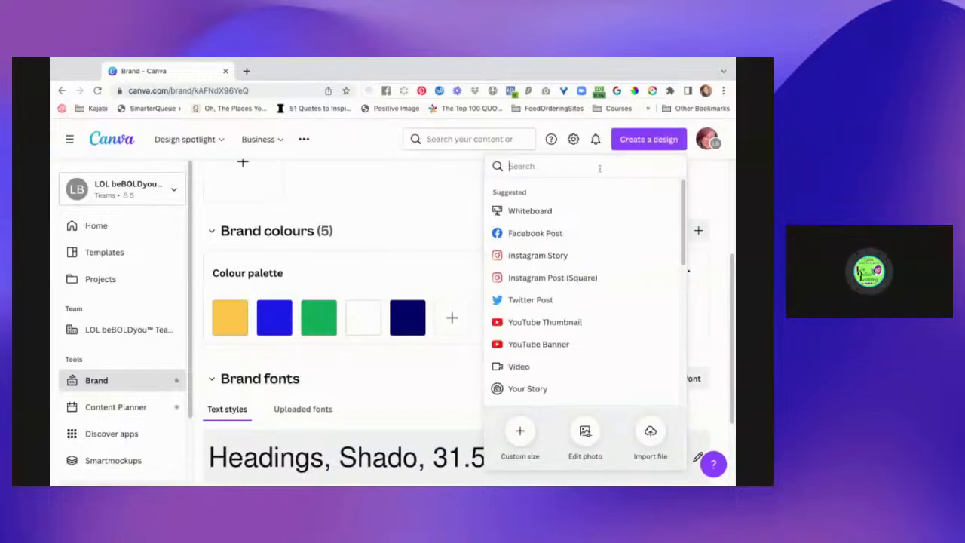
{"action": "type", "text": "OneSheet"}
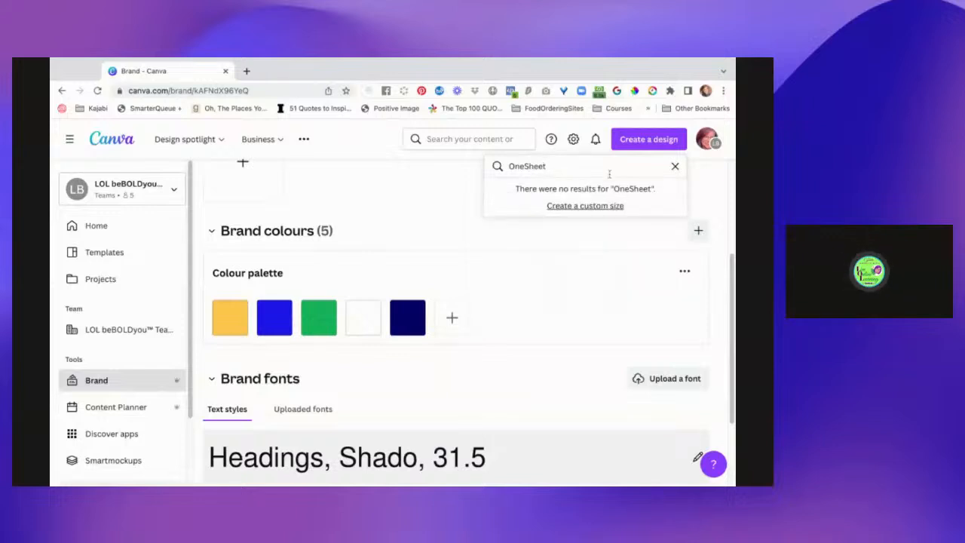
{"action": "key", "text": "BackSpace"}
{"action": "key", "text": "BackSpace"}
{"action": "key", "text": "BackSpace"}
{"action": "key", "text": "BackSpace"}
{"action": "type", "text": "Sht"}
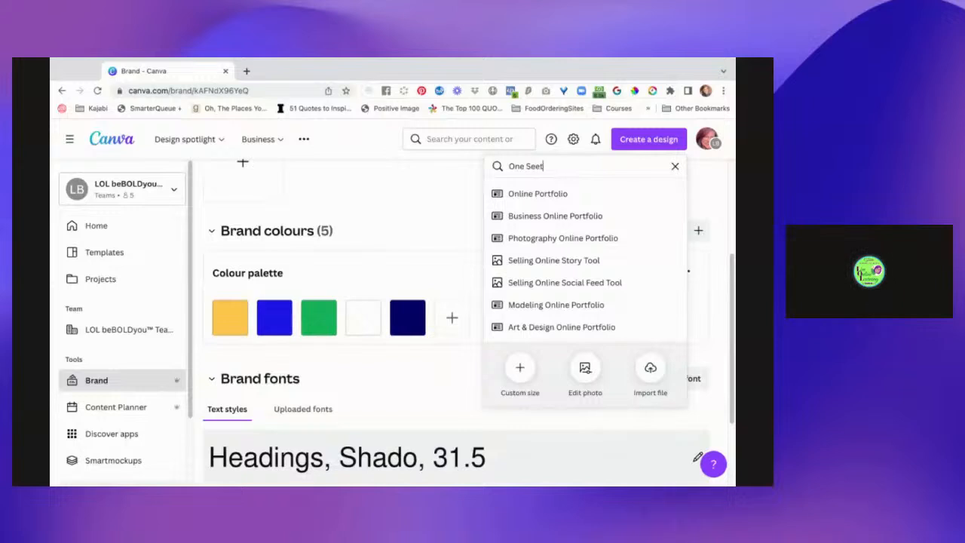
{"action": "key", "text": "BackSpace"}
{"action": "key", "text": "BackSpace"}
{"action": "type", "text": "h"}
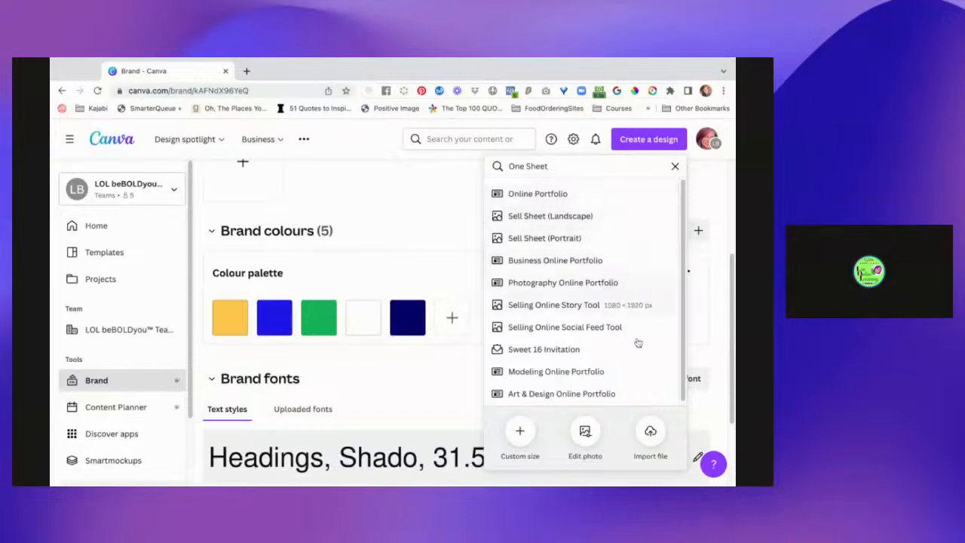
{"action": "scroll", "coordinate": [638, 343], "scroll_direction": "down", "scroll_amount": 1}
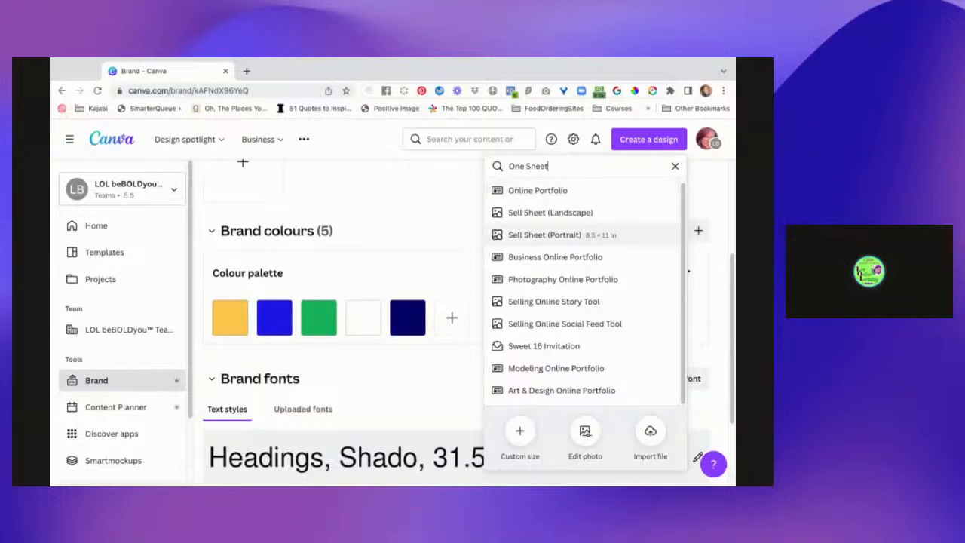
{"action": "left_click", "coordinate": [628, 242]}
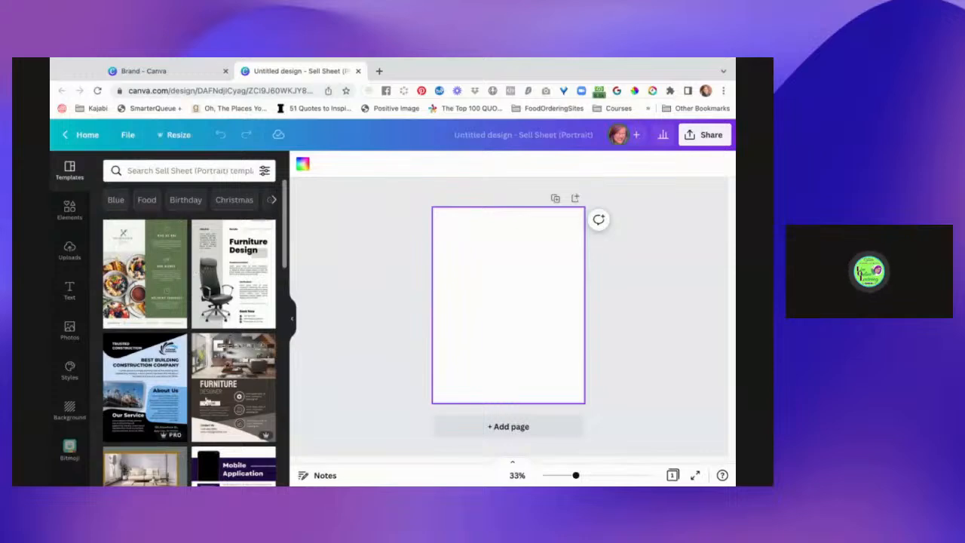
Search the Sell Sheet (Portrait) templates for "one sheet".
{"action": "scroll", "coordinate": [181, 384], "scroll_direction": "down", "scroll_amount": 5}
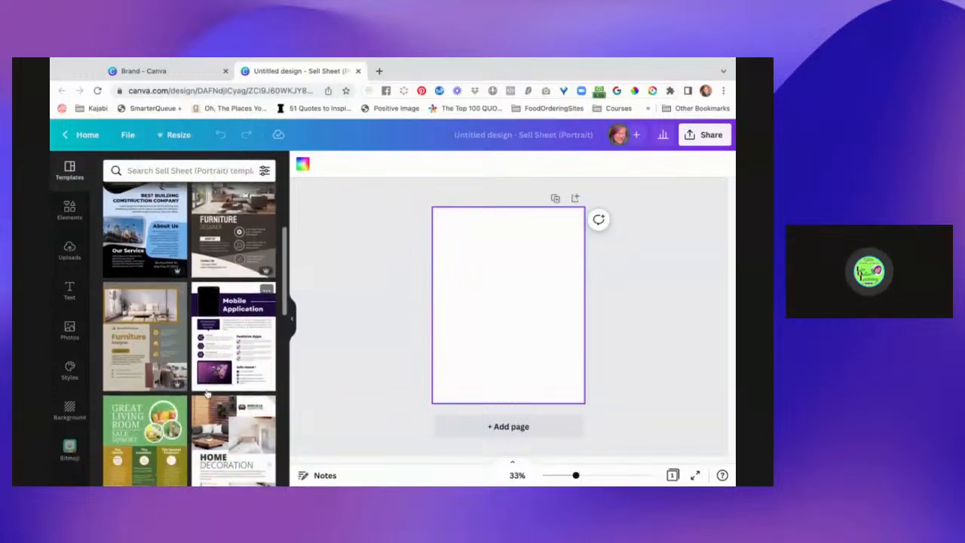
{"action": "scroll", "coordinate": [206, 395], "scroll_direction": "down", "scroll_amount": 2}
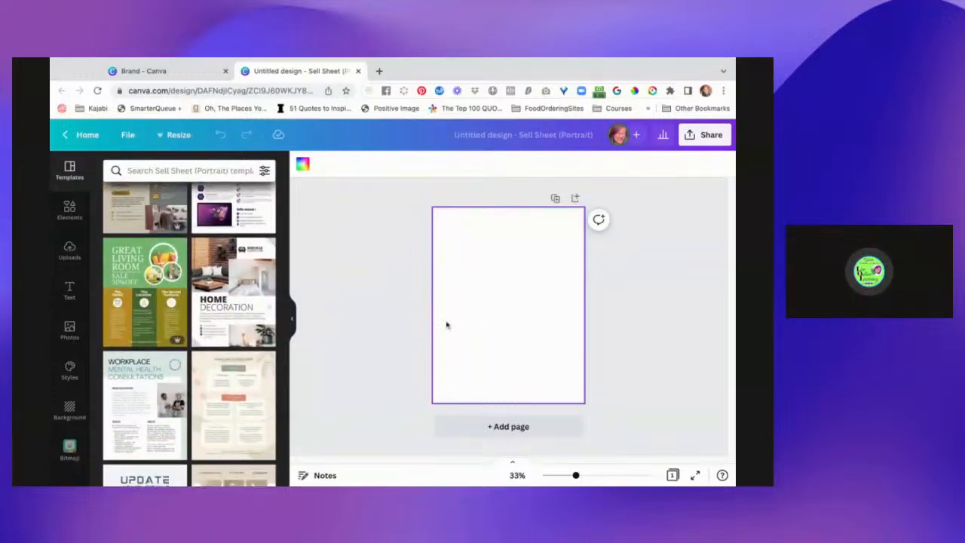
{"action": "scroll", "coordinate": [202, 288], "scroll_direction": "up", "scroll_amount": 8}
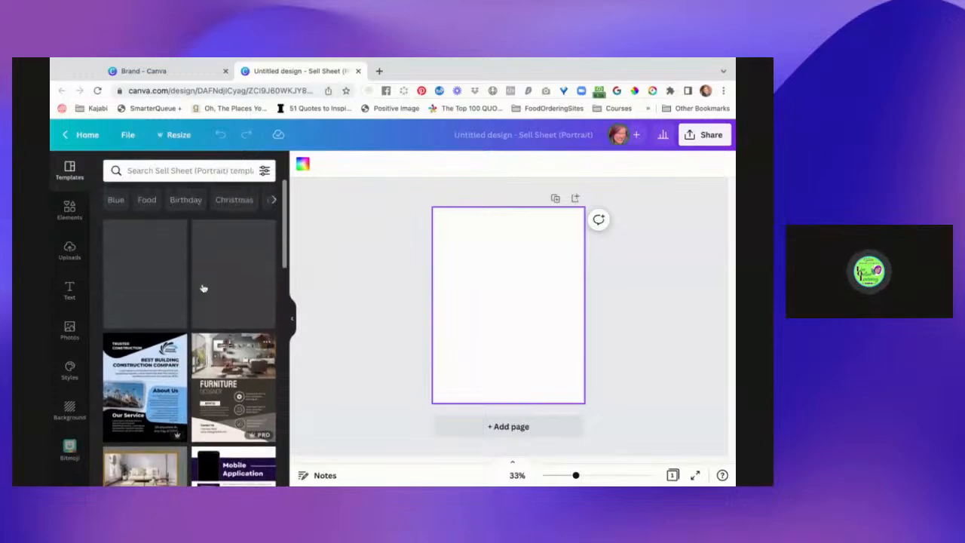
{"action": "left_click", "coordinate": [182, 166]}
{"action": "type", "text": "one sheet"}
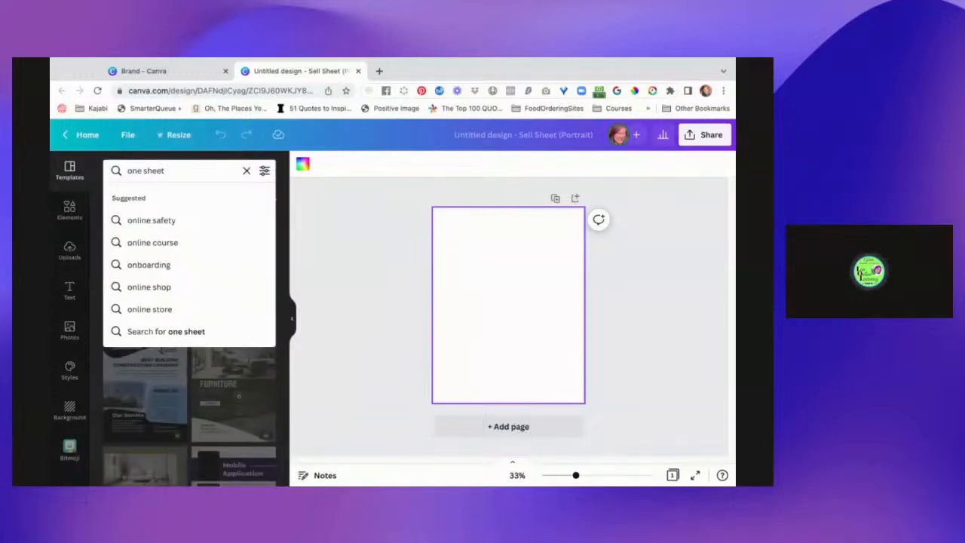
{"action": "key", "text": "Return"}
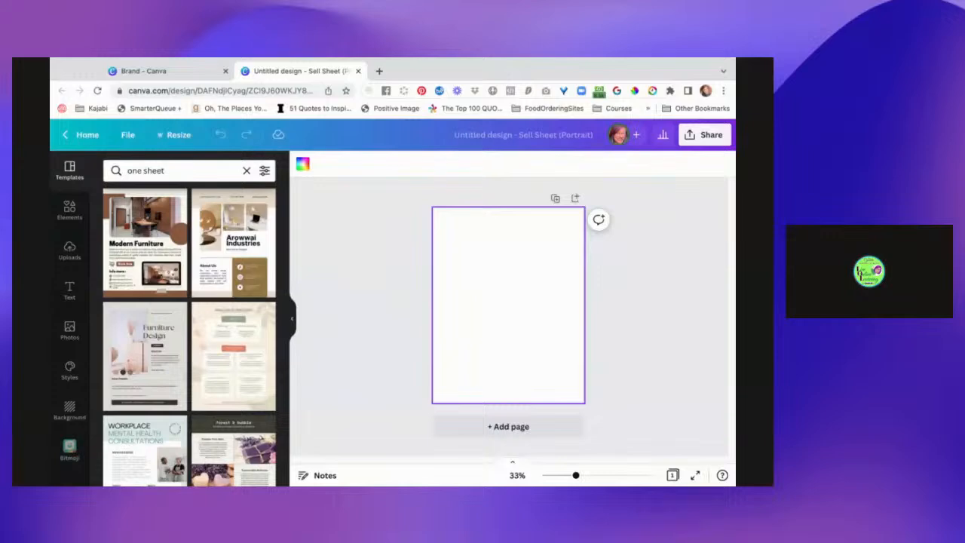
Browse the "one sheet" template results for a suitable portrait layout.
{"action": "scroll", "coordinate": [212, 390], "scroll_direction": "down", "scroll_amount": 1}
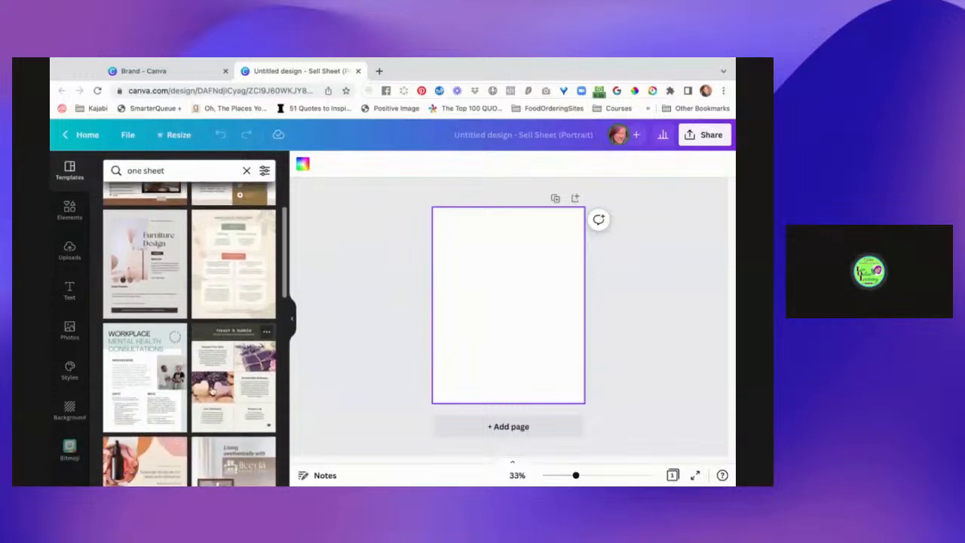
{"action": "scroll", "coordinate": [189, 339], "scroll_direction": "down", "scroll_amount": 1}
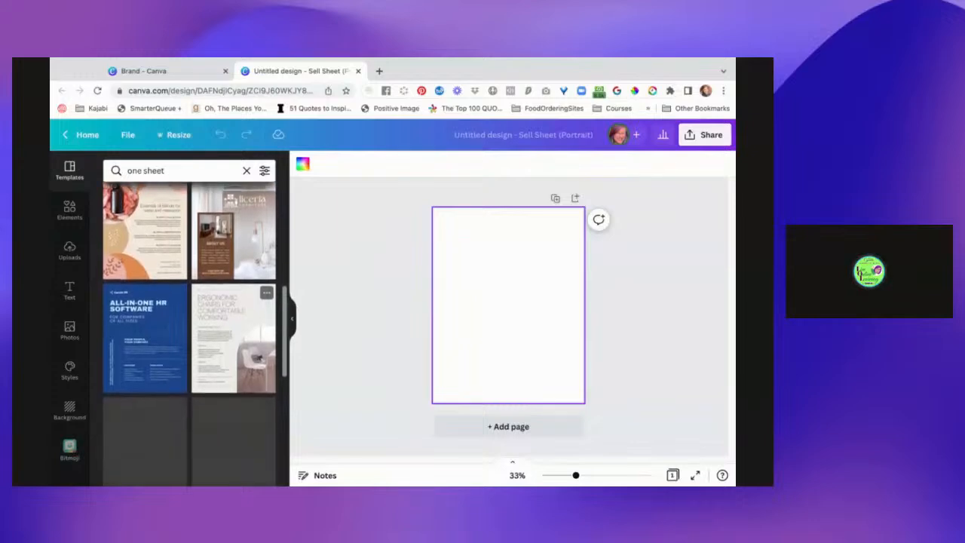
{"action": "scroll", "coordinate": [189, 331], "scroll_direction": "down", "scroll_amount": 1}
{"action": "scroll", "coordinate": [189, 332], "scroll_direction": "down", "scroll_amount": 3}
{"action": "scroll", "coordinate": [188, 332], "scroll_direction": "down", "scroll_amount": 2}
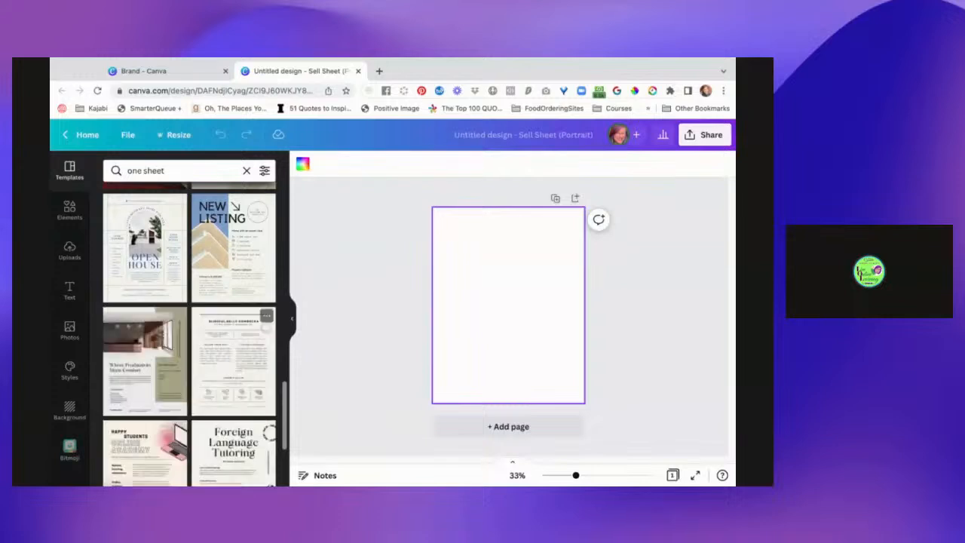
{"action": "scroll", "coordinate": [193, 398], "scroll_direction": "down", "scroll_amount": 2}
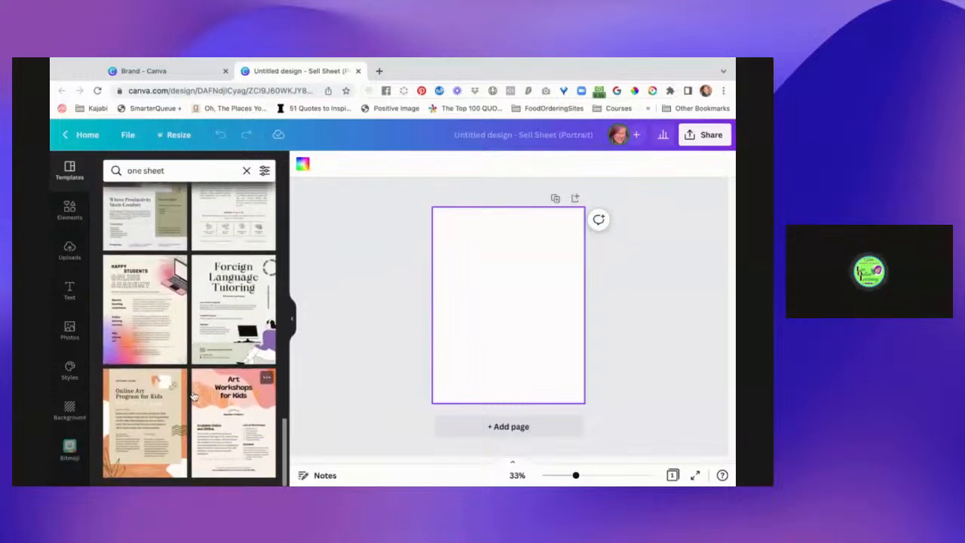
{"action": "scroll", "coordinate": [217, 424], "scroll_direction": "up", "scroll_amount": 3}
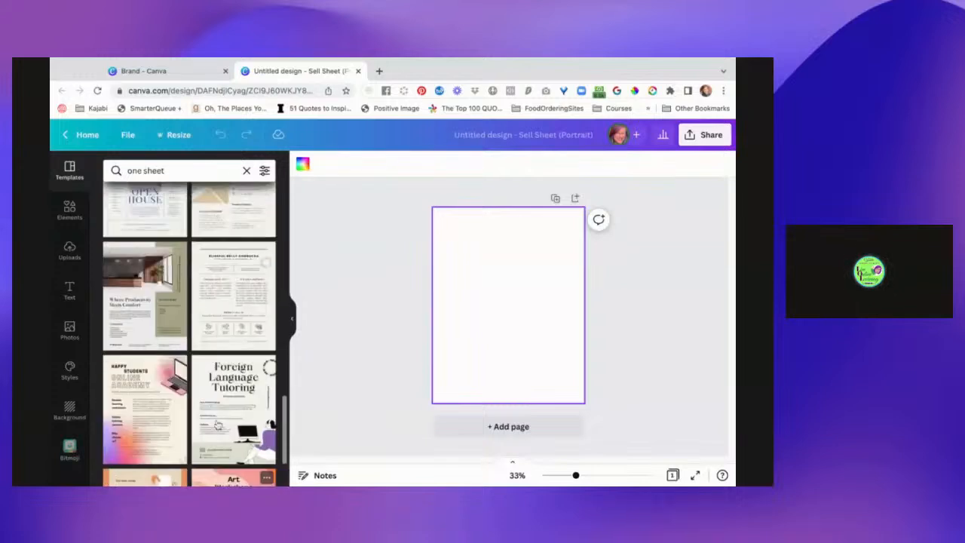
{"action": "scroll", "coordinate": [217, 425], "scroll_direction": "up", "scroll_amount": 5}
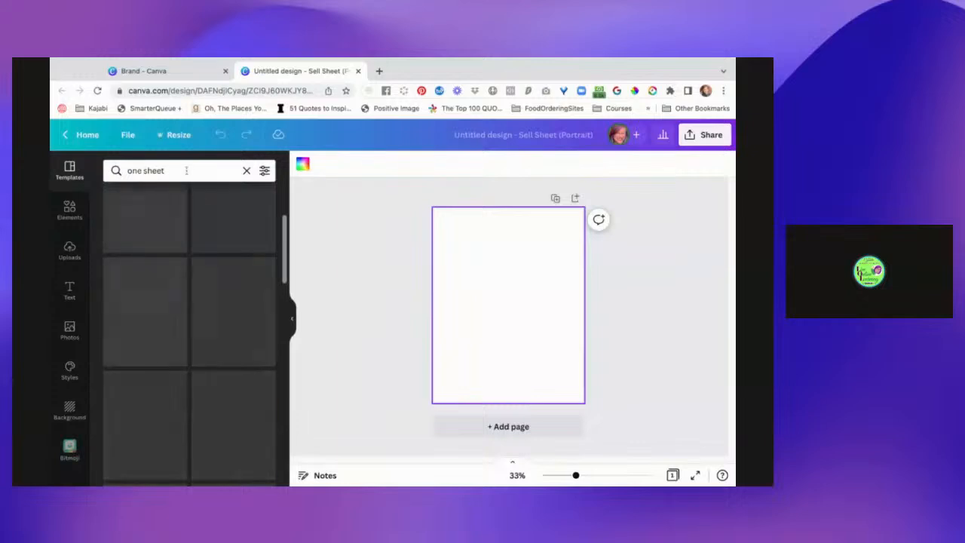
Replace the template search with the suggested term "creative portfolio".
{"action": "left_click", "coordinate": [246, 170]}
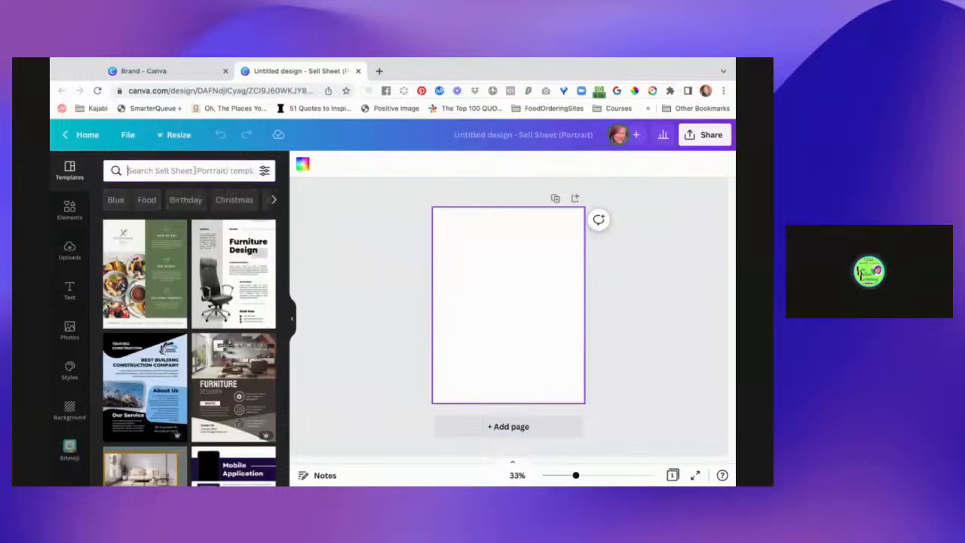
{"action": "left_click", "coordinate": [190, 171]}
{"action": "type", "text": "por"}
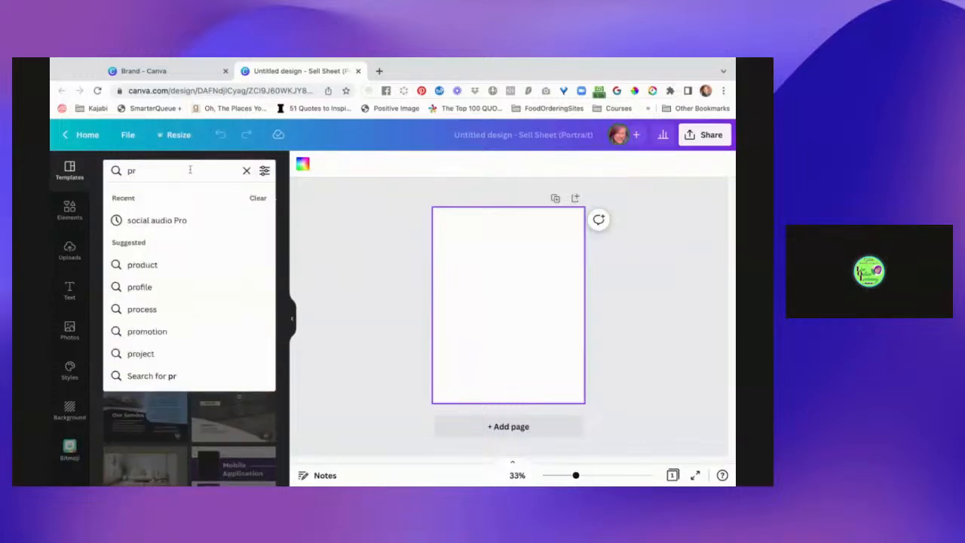
{"action": "type", "text": "tfolio"}
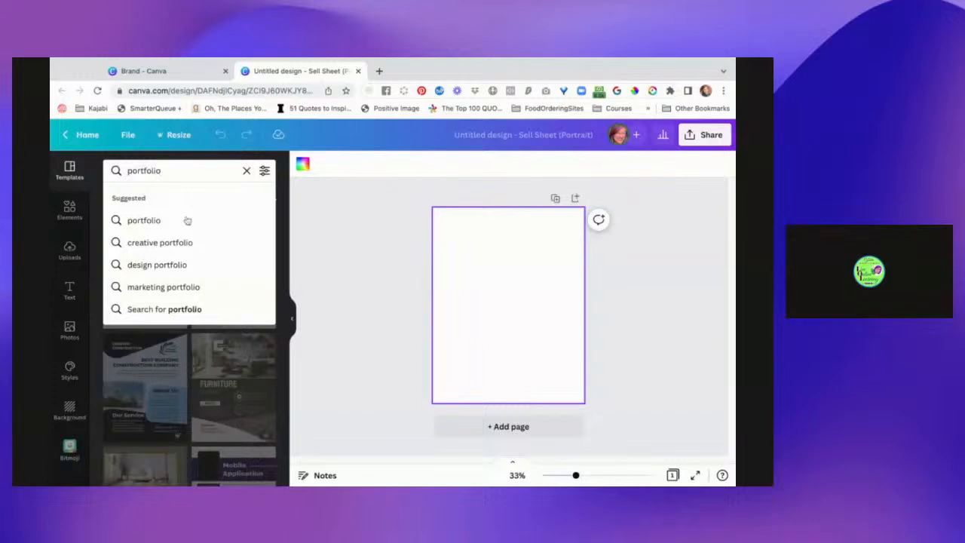
{"action": "left_click", "coordinate": [184, 243]}
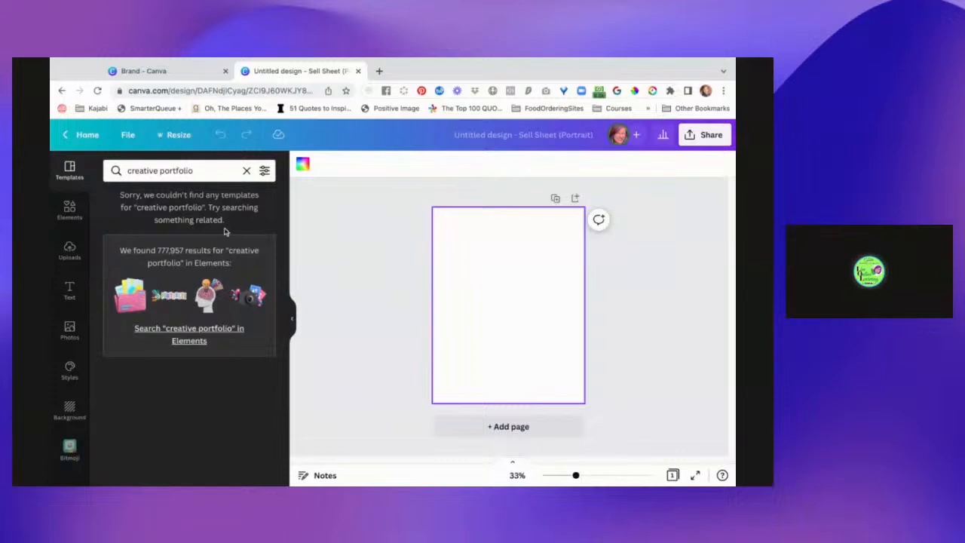
Search the Sell Sheet (Portrait) templates again for "one sheet" in place of the portfolio term.
{"action": "left_click", "coordinate": [209, 172]}
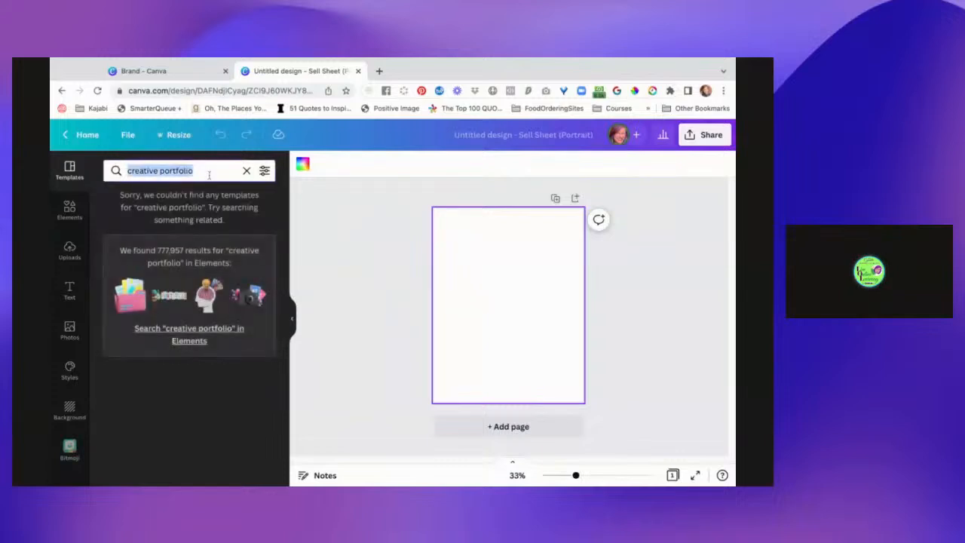
{"action": "type", "text": "one sheet"}
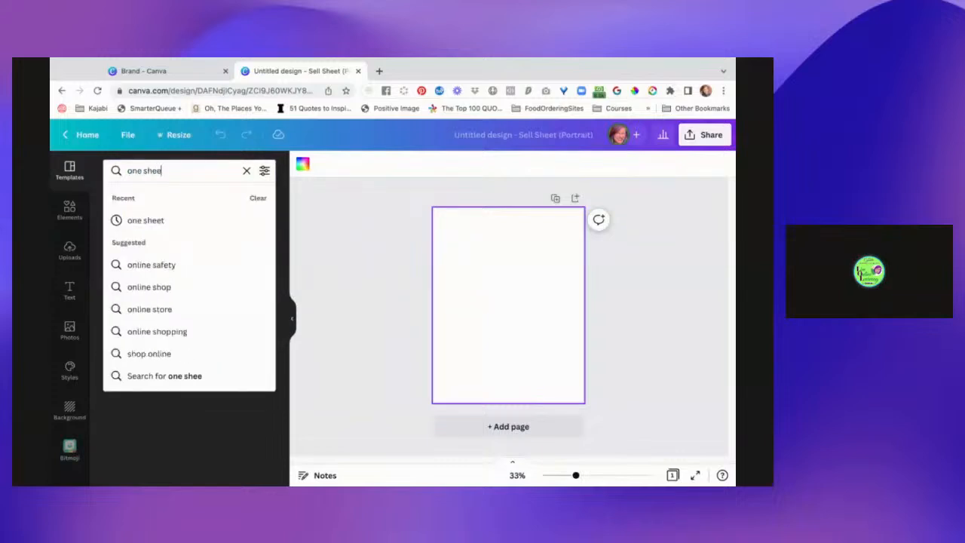
{"action": "key", "text": "Return"}
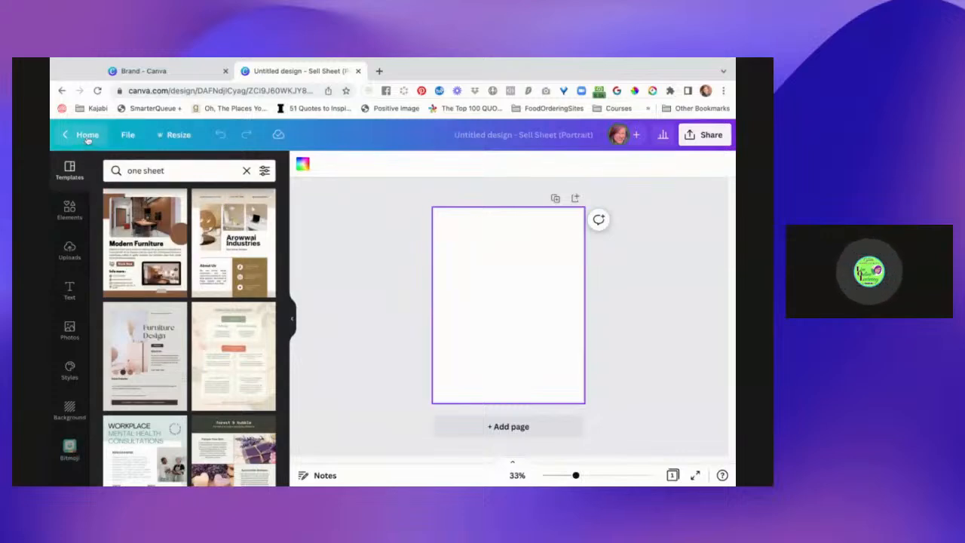
Go to the Canva home page and search the existing projects for "one sheet".
{"action": "left_click", "coordinate": [155, 71]}
{"action": "left_click", "coordinate": [96, 224]}
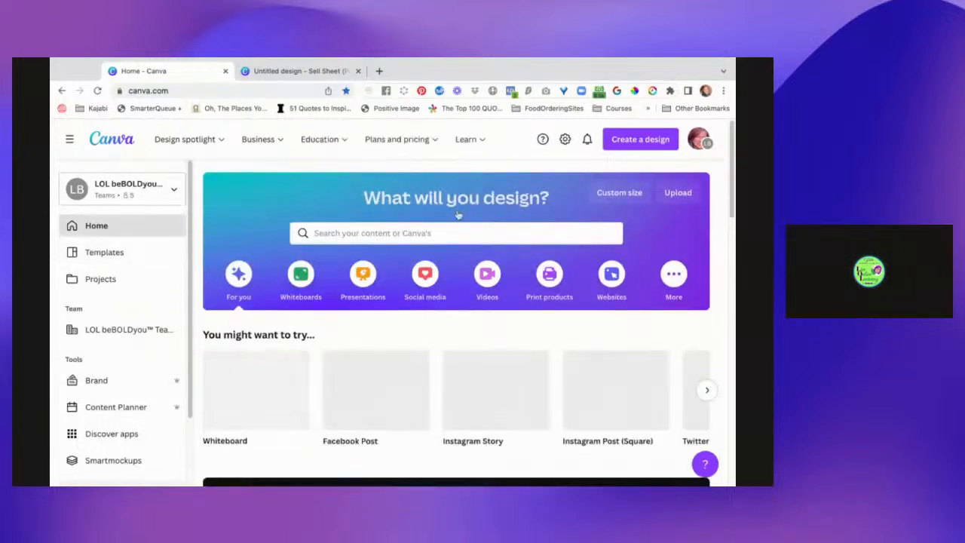
{"action": "mouse_move", "coordinate": [473, 140]}
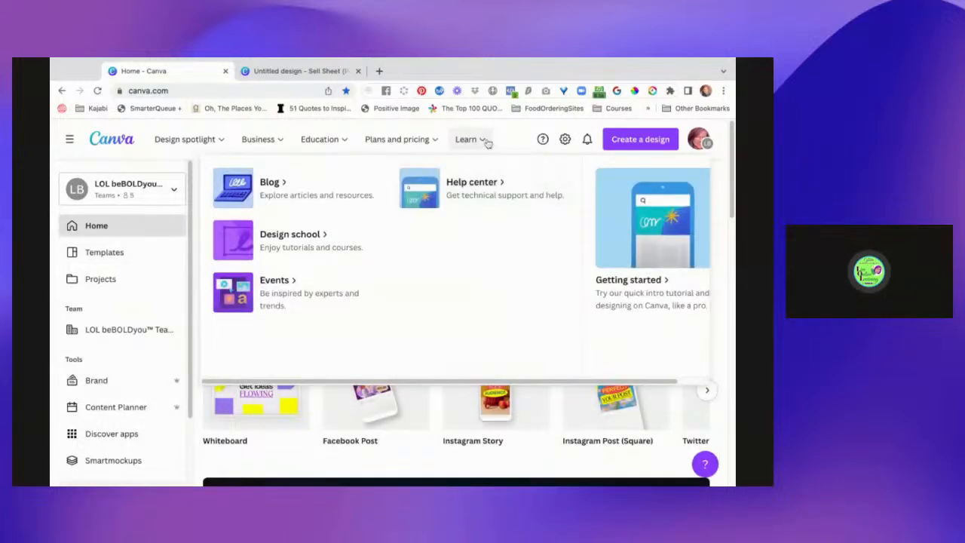
{"action": "left_click", "coordinate": [454, 235]}
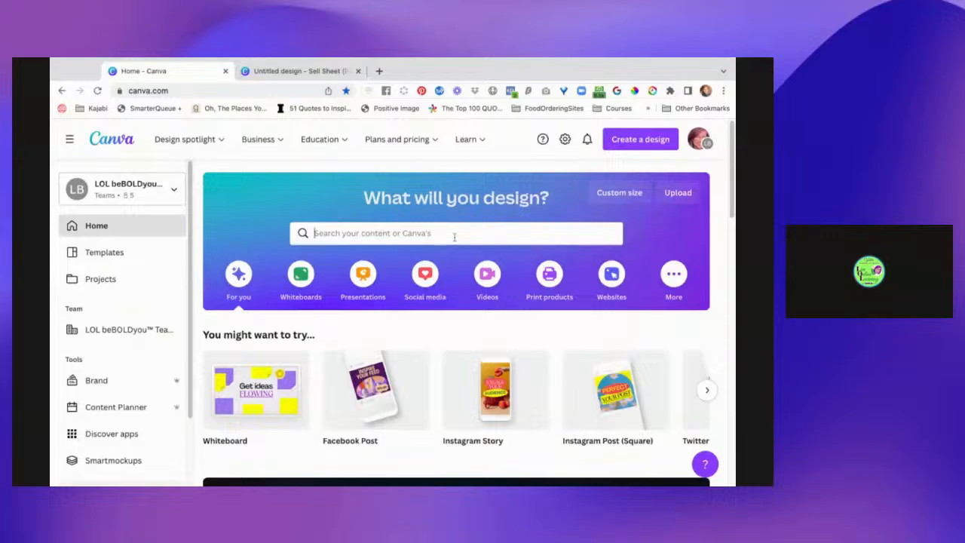
{"action": "type", "text": "ono"}
{"action": "type", "text": "sheet"}
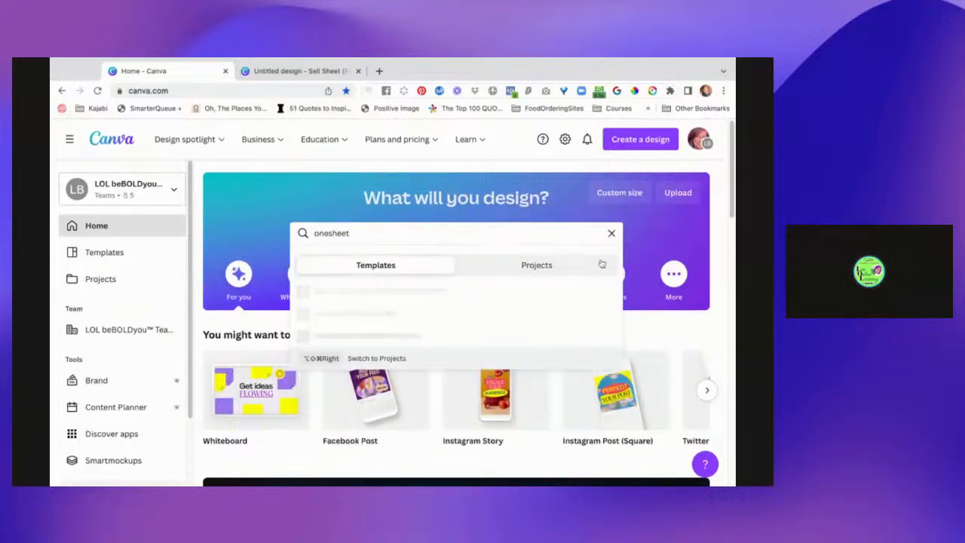
{"action": "left_click", "coordinate": [568, 267]}
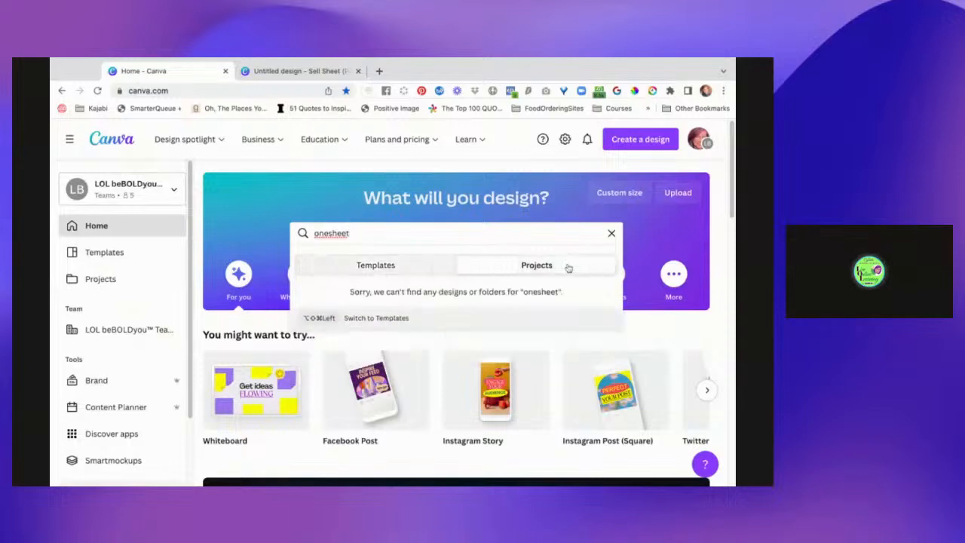
{"action": "left_click", "coordinate": [329, 233]}
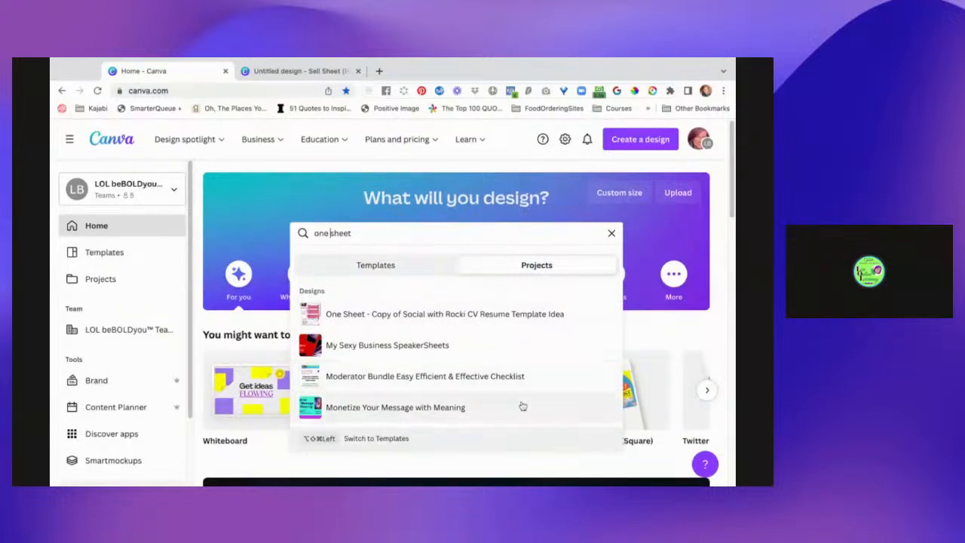
{"action": "scroll", "coordinate": [524, 406], "scroll_direction": "down", "scroll_amount": 1}
{"action": "scroll", "coordinate": [523, 406], "scroll_direction": "down", "scroll_amount": 2}
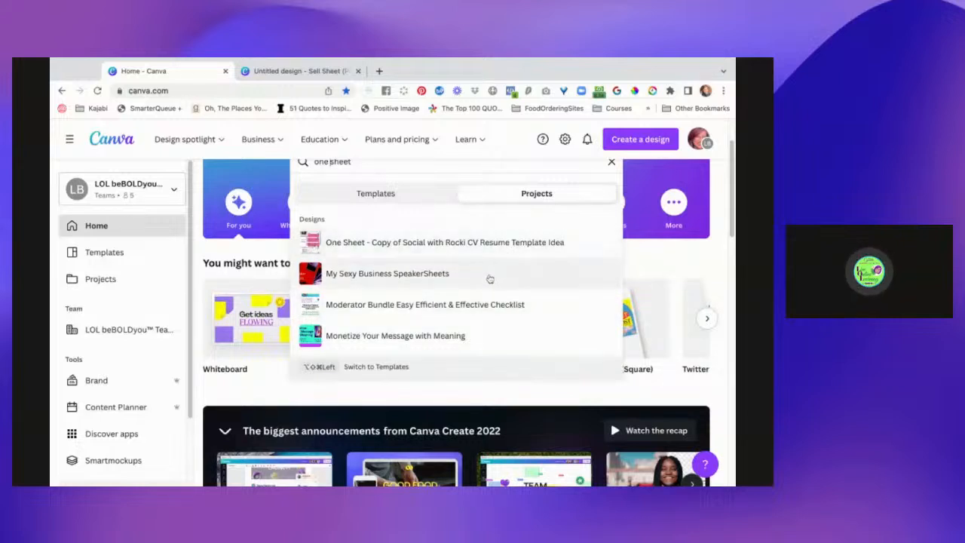
Open the "My Sexy Business SpeakerSheets" design, look over its first pages and close it again.
{"action": "left_click", "coordinate": [490, 280]}
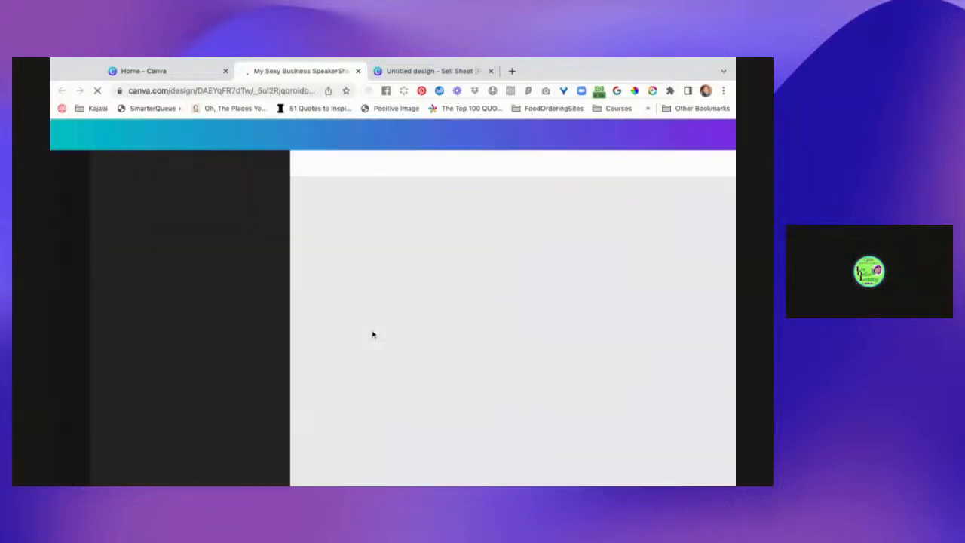
{"action": "scroll", "coordinate": [402, 328], "scroll_direction": "down", "scroll_amount": 1}
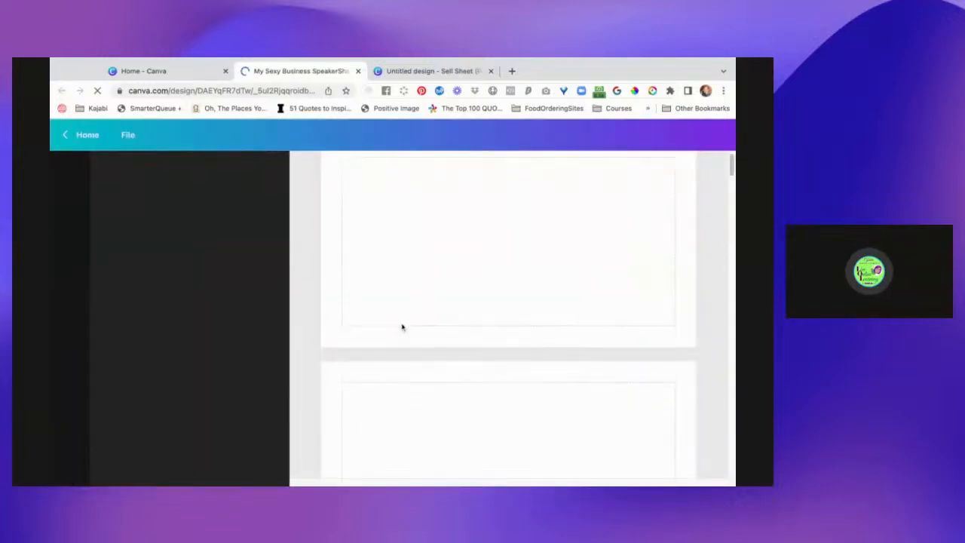
{"action": "scroll", "coordinate": [414, 375], "scroll_direction": "up", "scroll_amount": 1}
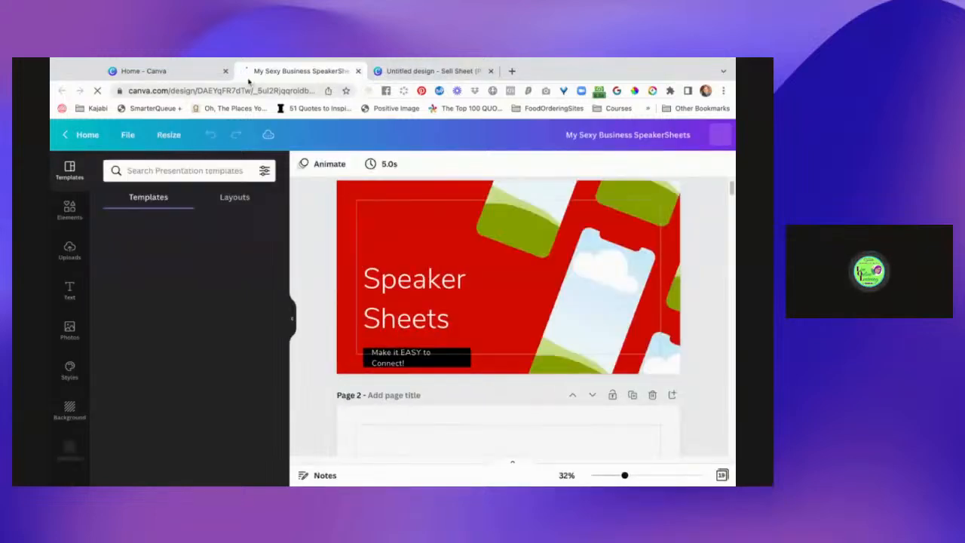
{"action": "key", "text": "super+w"}
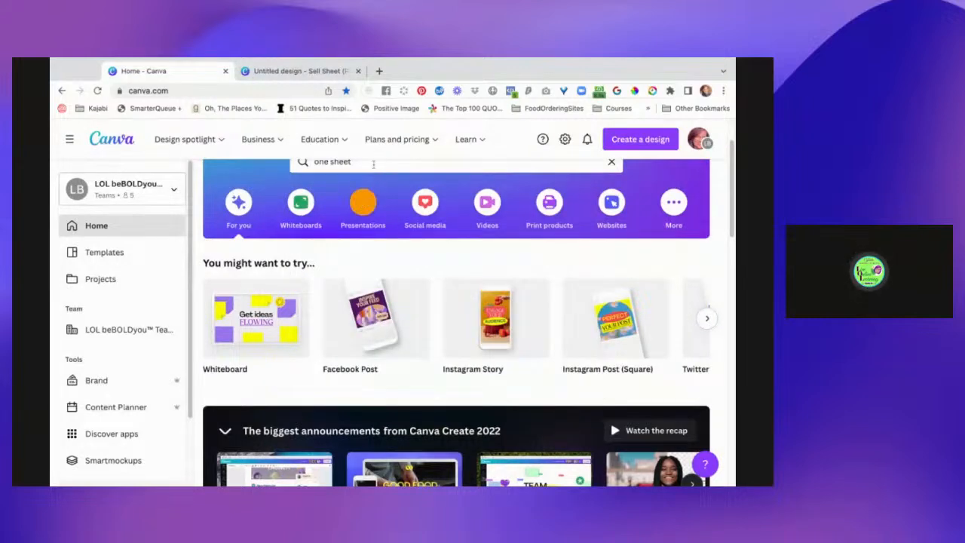
Return to the "one sheet" project results and open the One Sheet design copied from a CV resume template.
{"action": "left_click", "coordinate": [376, 166]}
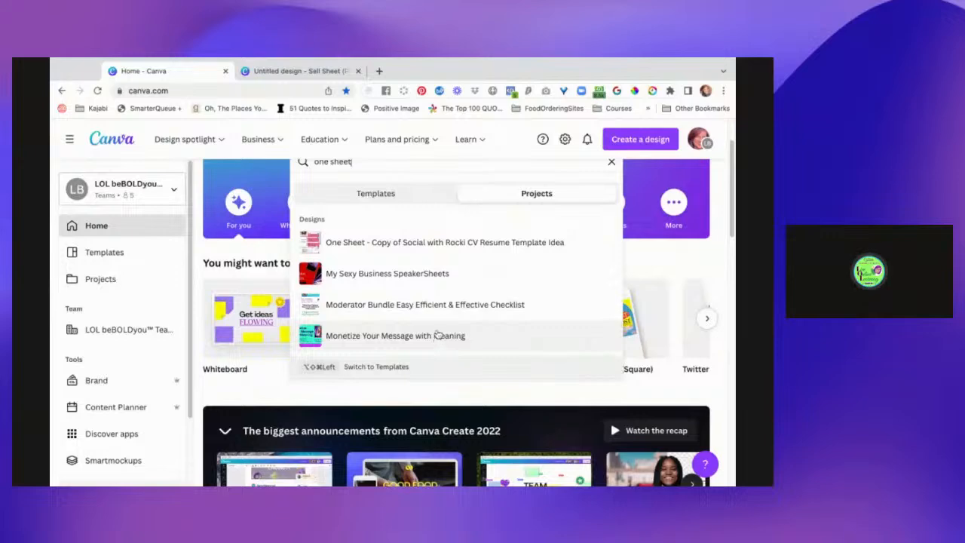
{"action": "scroll", "coordinate": [457, 308], "scroll_direction": "down", "scroll_amount": 1}
{"action": "scroll", "coordinate": [458, 307], "scroll_direction": "up", "scroll_amount": 1}
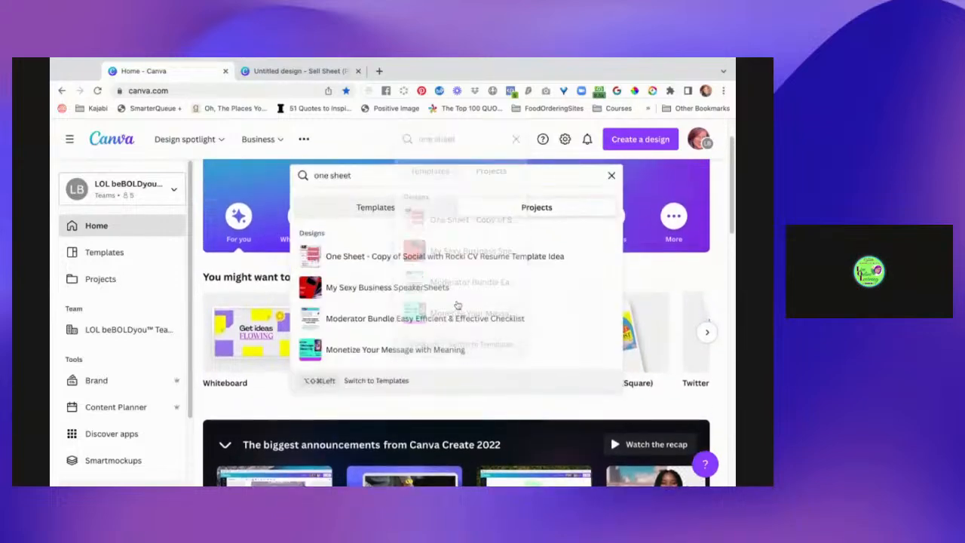
{"action": "left_click", "coordinate": [438, 260]}
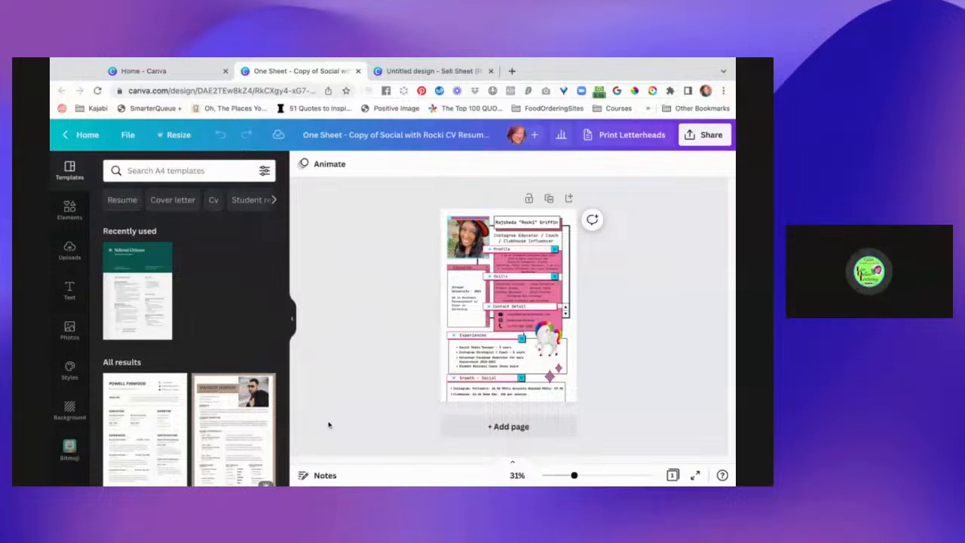
Browse the A4 resume templates for one-sheet layouts and check the details of the Tan & Beige Elegant Professional Resume.
{"action": "scroll", "coordinate": [190, 332], "scroll_direction": "down", "scroll_amount": 10}
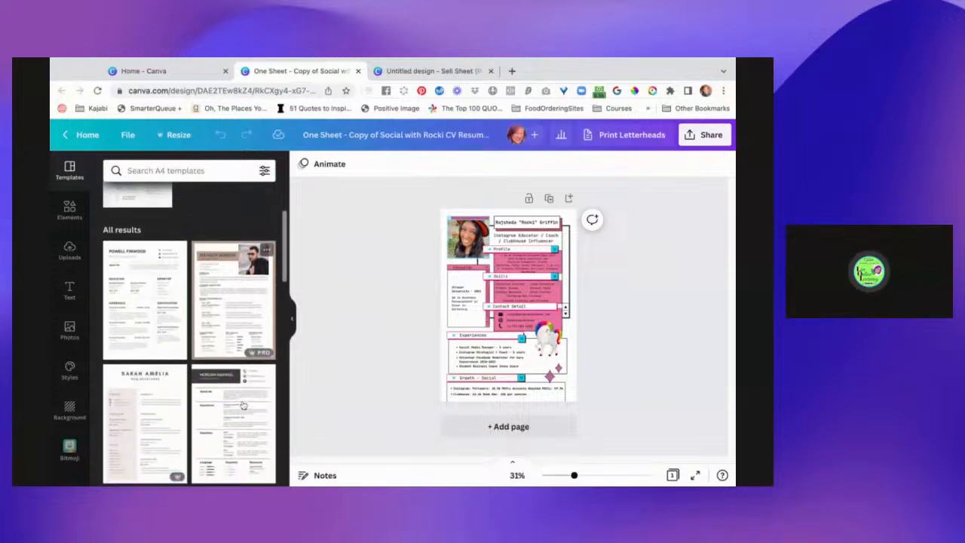
{"action": "scroll", "coordinate": [189, 325], "scroll_direction": "down", "scroll_amount": 5}
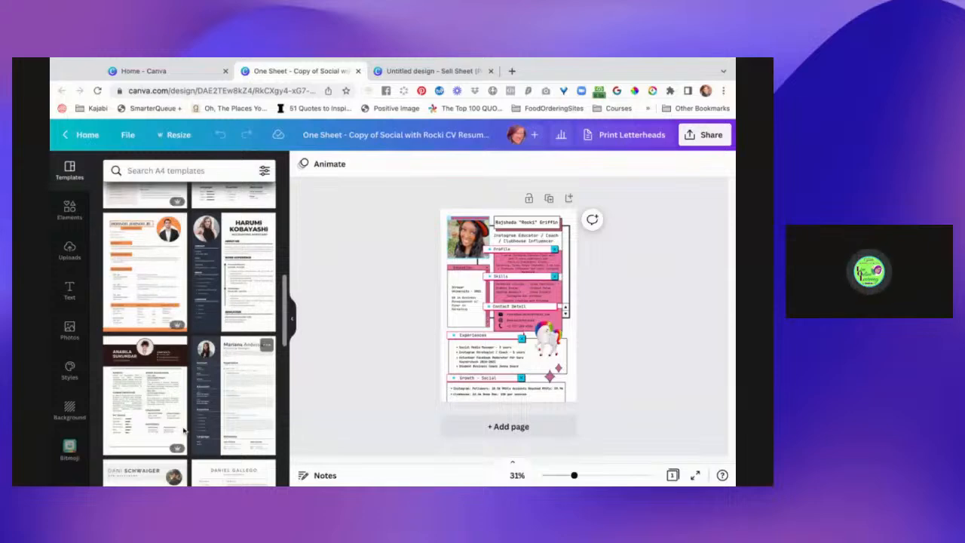
{"action": "scroll", "coordinate": [150, 424], "scroll_direction": "down", "scroll_amount": 3}
{"action": "scroll", "coordinate": [149, 424], "scroll_direction": "down", "scroll_amount": 5}
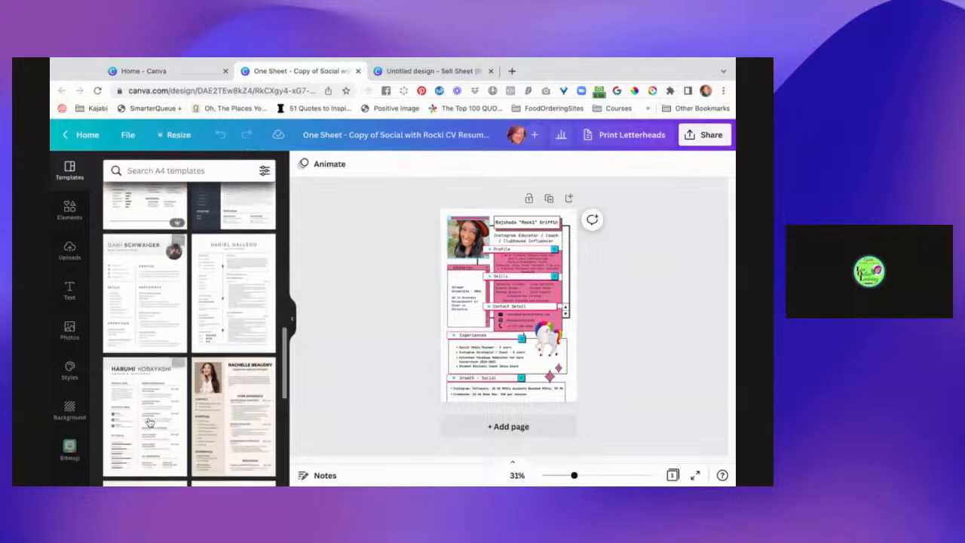
{"action": "scroll", "coordinate": [149, 424], "scroll_direction": "down", "scroll_amount": 3}
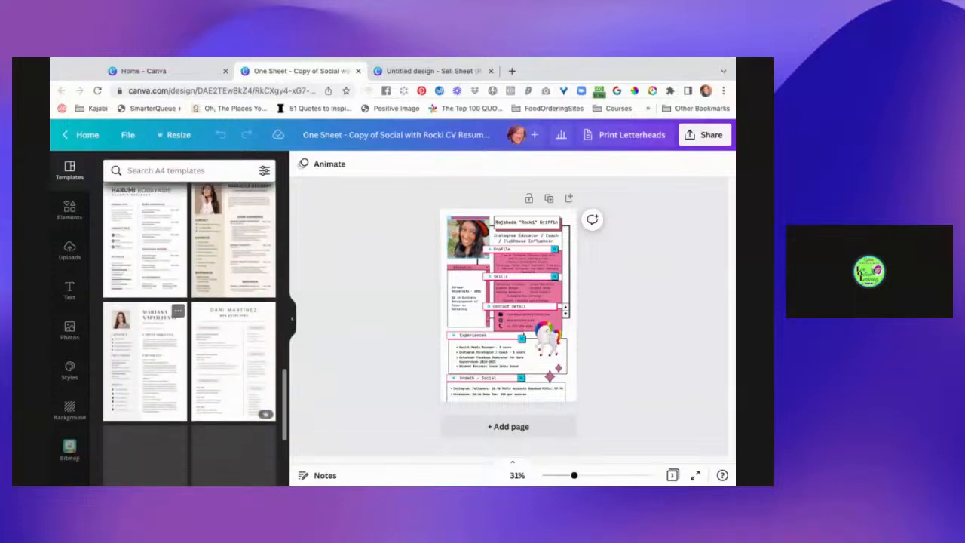
{"action": "scroll", "coordinate": [149, 424], "scroll_direction": "up", "scroll_amount": 3}
{"action": "scroll", "coordinate": [214, 300], "scroll_direction": "up", "scroll_amount": 1}
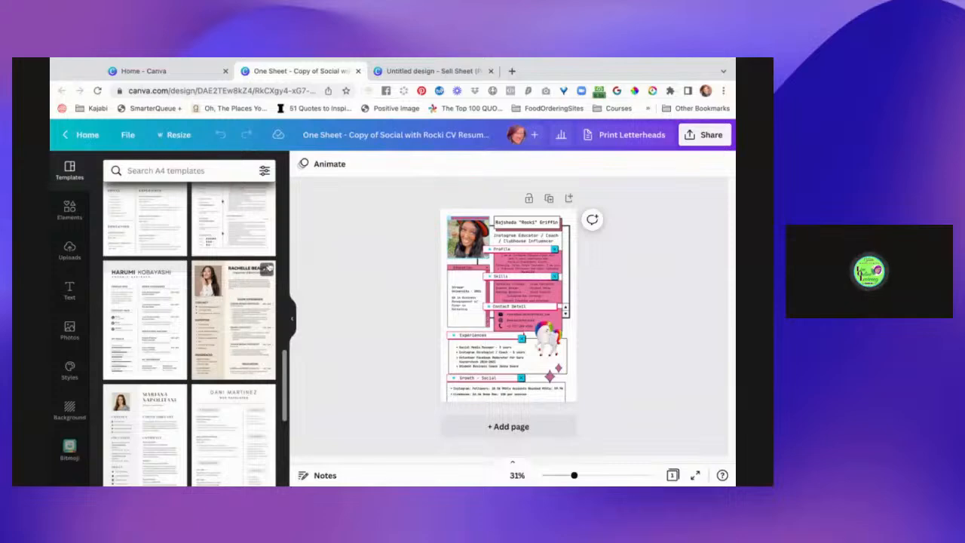
{"action": "left_click", "coordinate": [267, 269]}
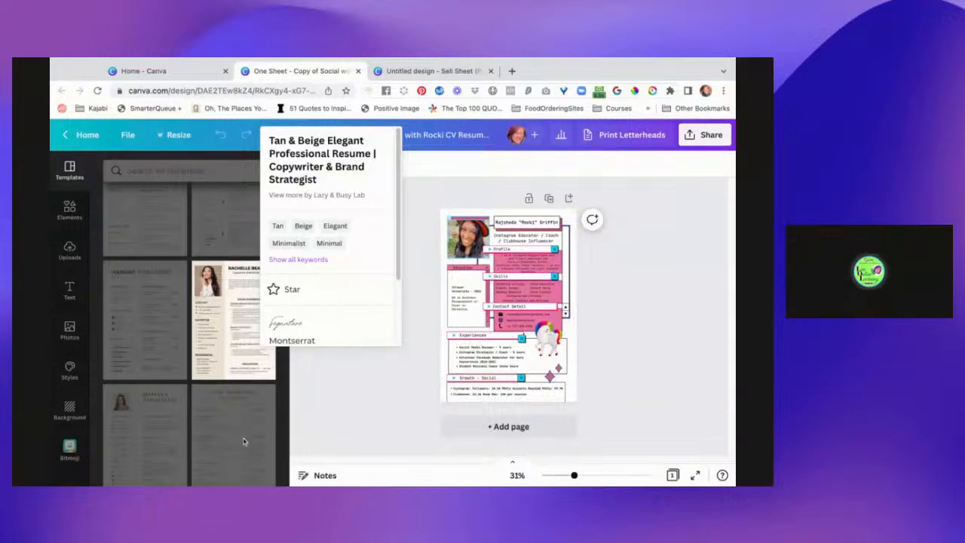
{"action": "left_click", "coordinate": [354, 420]}
Examine further A4 resume templates below the tan and beige one for usable one-sheet layouts.
{"action": "scroll", "coordinate": [239, 345], "scroll_direction": "down", "scroll_amount": 5}
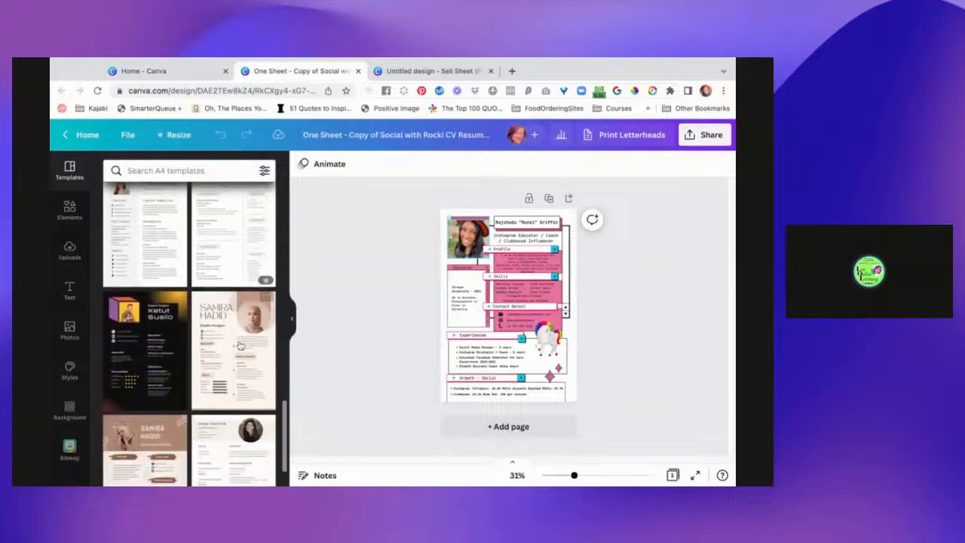
{"action": "scroll", "coordinate": [240, 345], "scroll_direction": "down", "scroll_amount": 4}
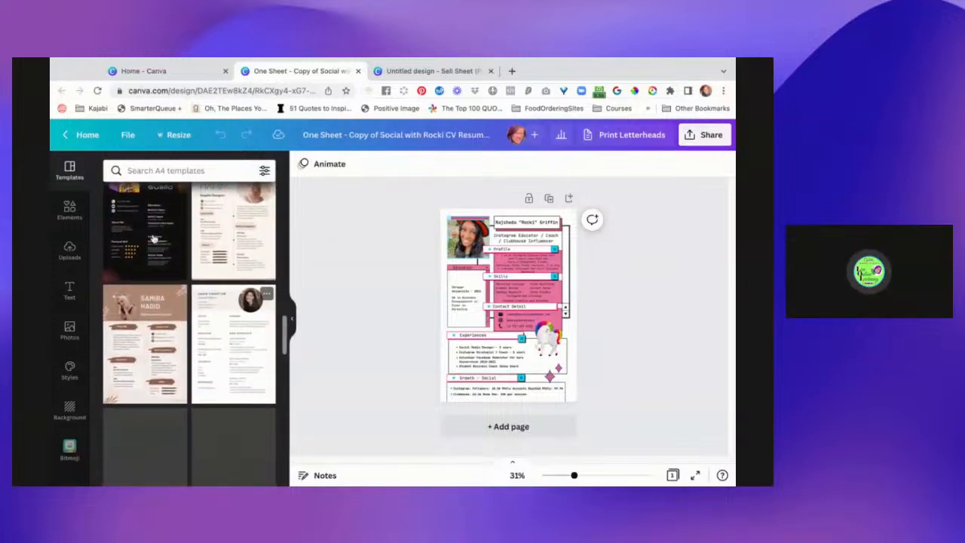
{"action": "scroll", "coordinate": [172, 332], "scroll_direction": "down", "scroll_amount": 5}
{"action": "scroll", "coordinate": [172, 344], "scroll_direction": "down", "scroll_amount": 8}
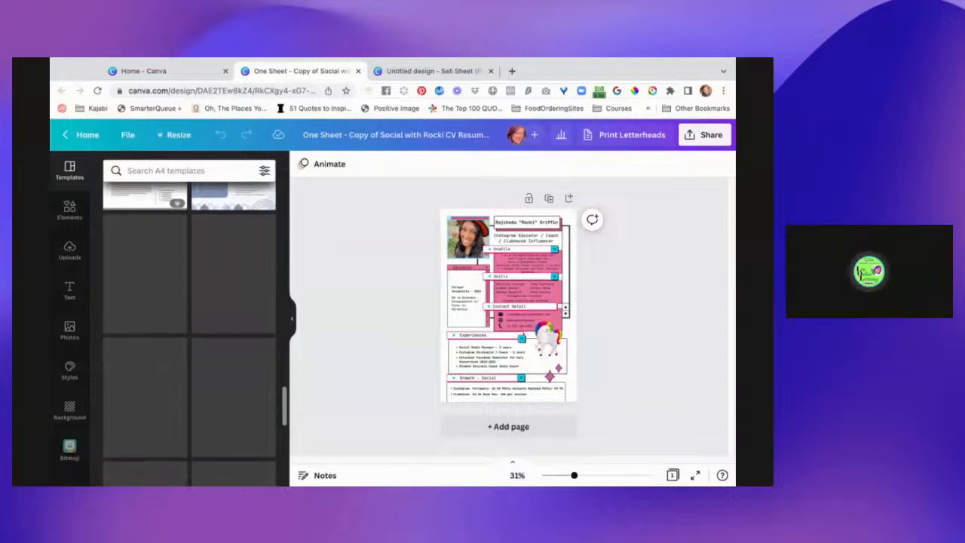
Return to the untitled Sell Sheet (Portrait) design and search its templates for the suggested term "simple resume".
{"action": "left_click", "coordinate": [451, 71]}
{"action": "left_click", "coordinate": [198, 172]}
{"action": "triple_click", "coordinate": [198, 173]}
{"action": "type", "text": "resume"}
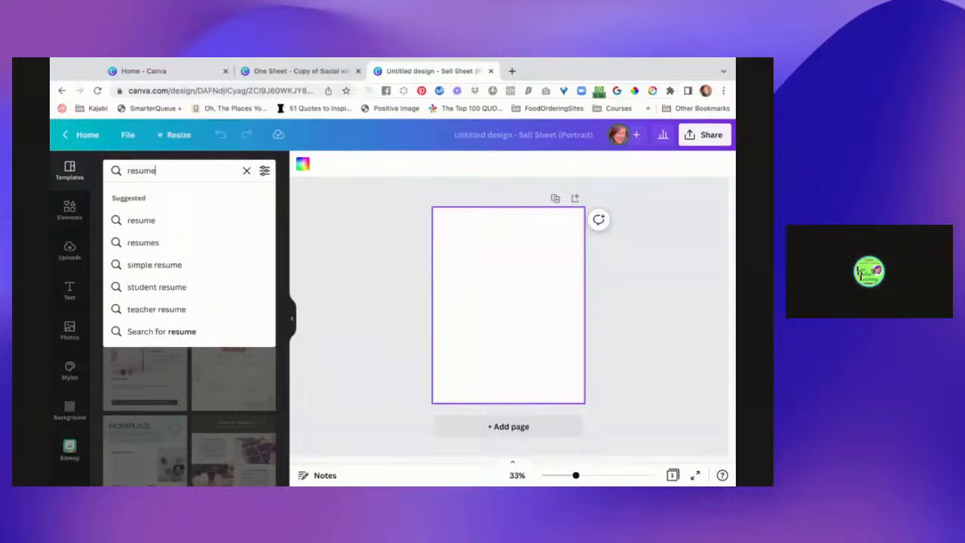
{"action": "left_click", "coordinate": [178, 265]}
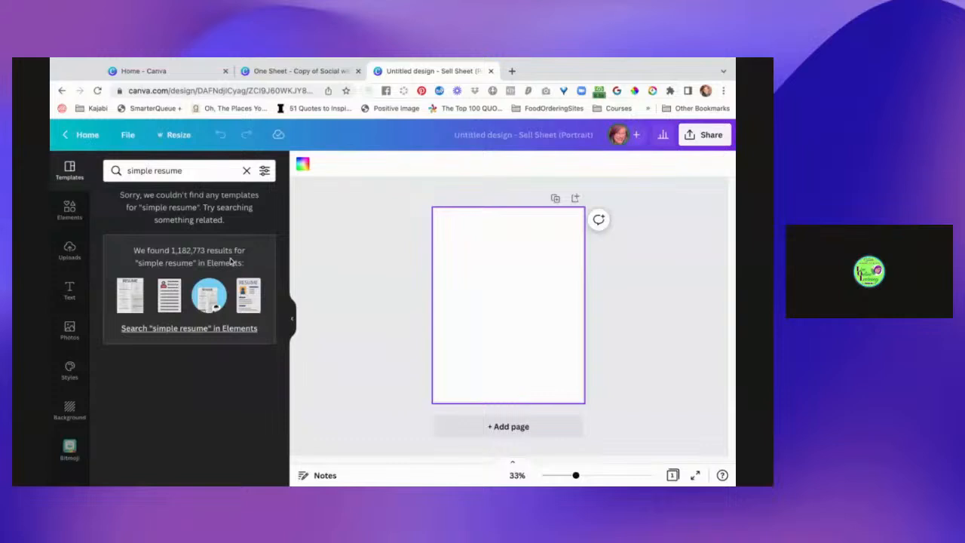
Clear the resume search and browse the default Sell Sheet (Portrait) templates for a suitable layout.
{"action": "left_click", "coordinate": [70, 171]}
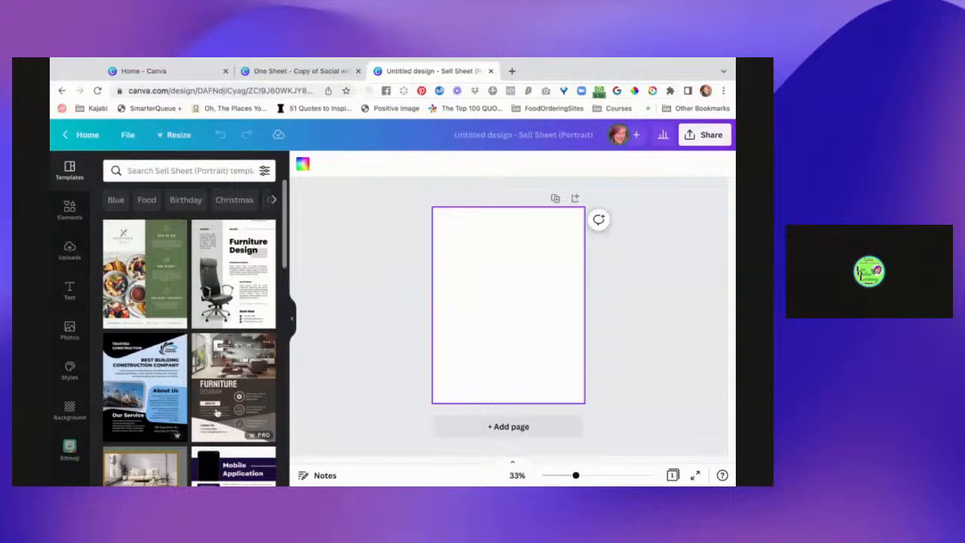
{"action": "scroll", "coordinate": [217, 413], "scroll_direction": "down", "scroll_amount": 3}
{"action": "scroll", "coordinate": [216, 412], "scroll_direction": "down", "scroll_amount": 3}
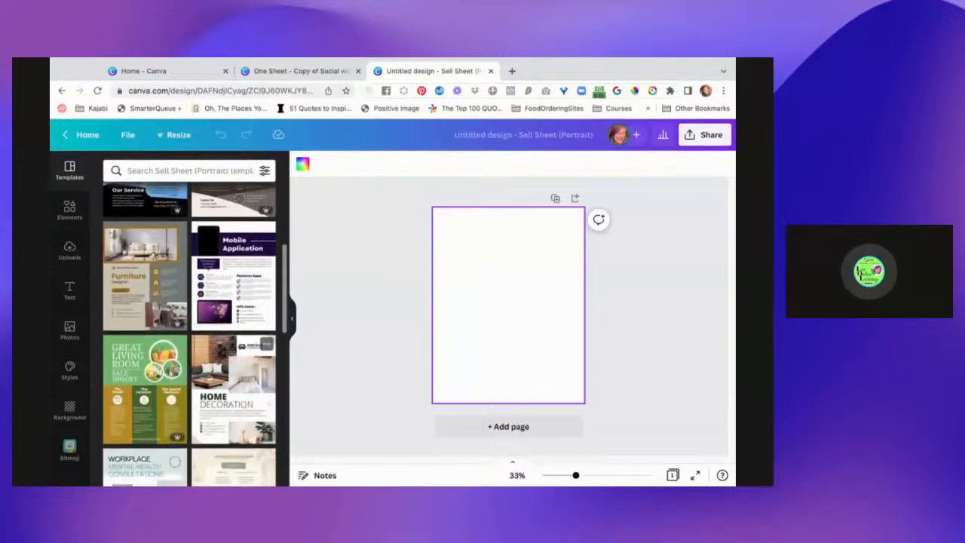
{"action": "scroll", "coordinate": [215, 413], "scroll_direction": "down", "scroll_amount": 2}
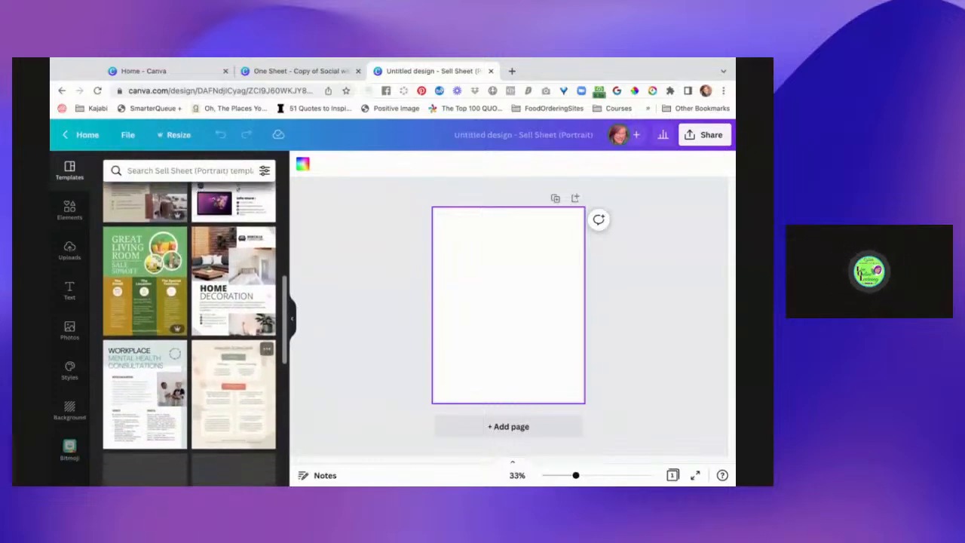
{"action": "scroll", "coordinate": [188, 332], "scroll_direction": "up", "scroll_amount": 1}
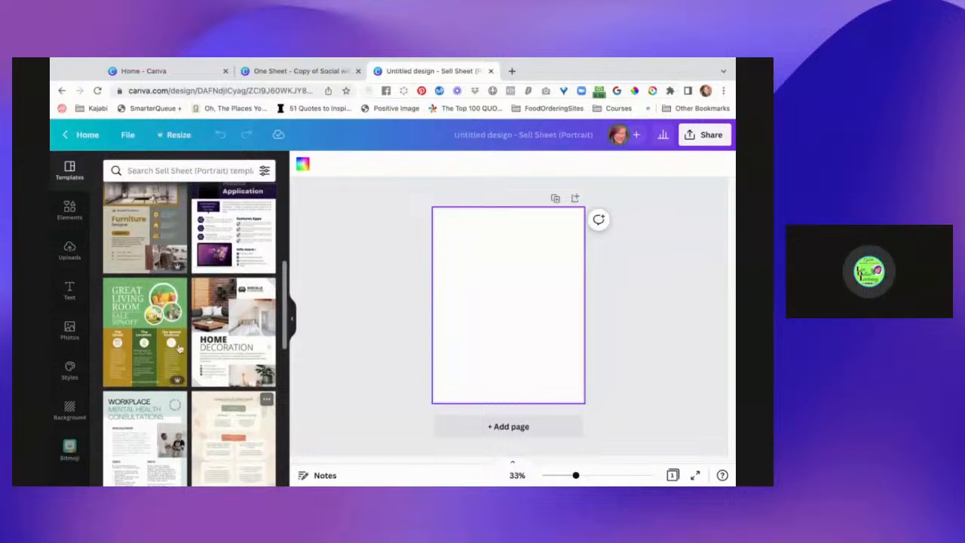
Try the green Great Living Room template, replace it with the black-and-blue Best Building Construction Company template, and select the "Trusted Construction" heading.
{"action": "left_click", "coordinate": [161, 303]}
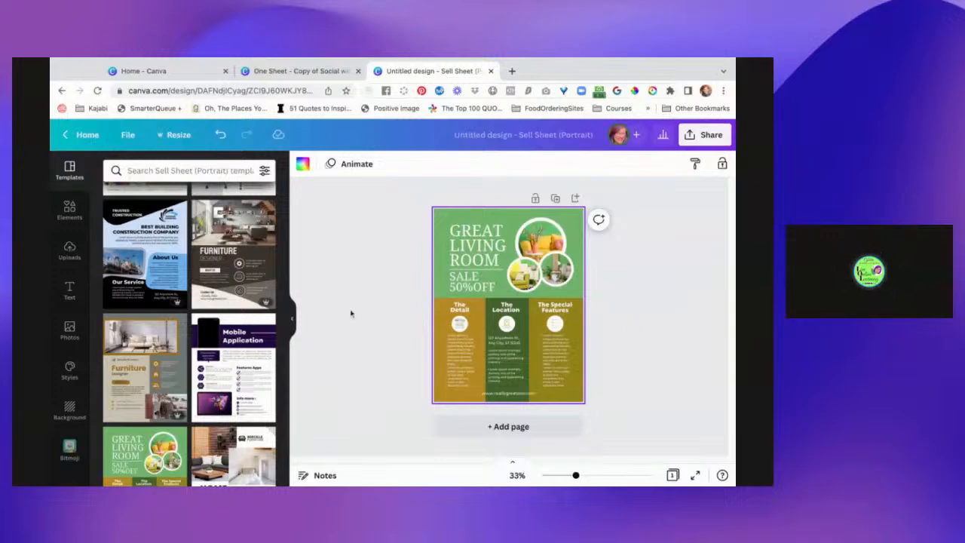
{"action": "left_click", "coordinate": [120, 215]}
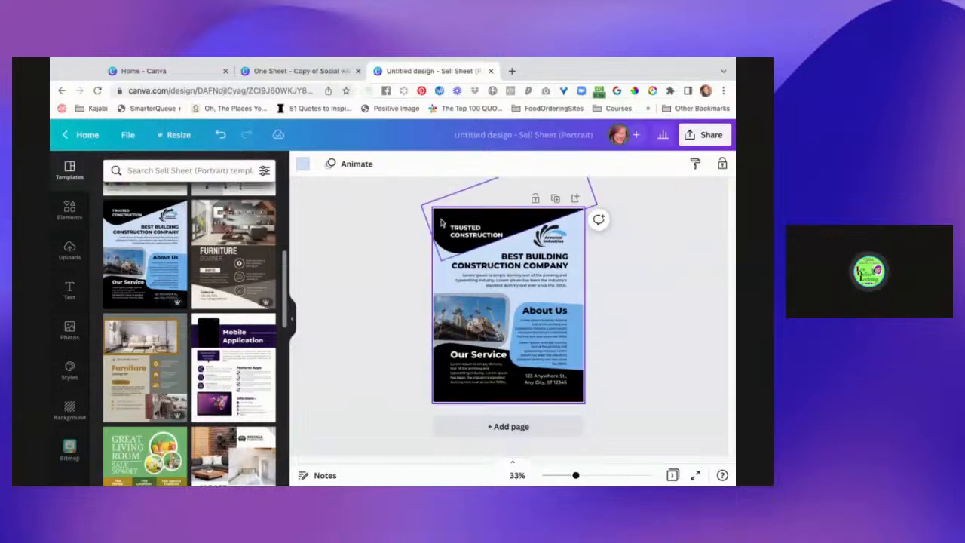
{"action": "left_click", "coordinate": [476, 233]}
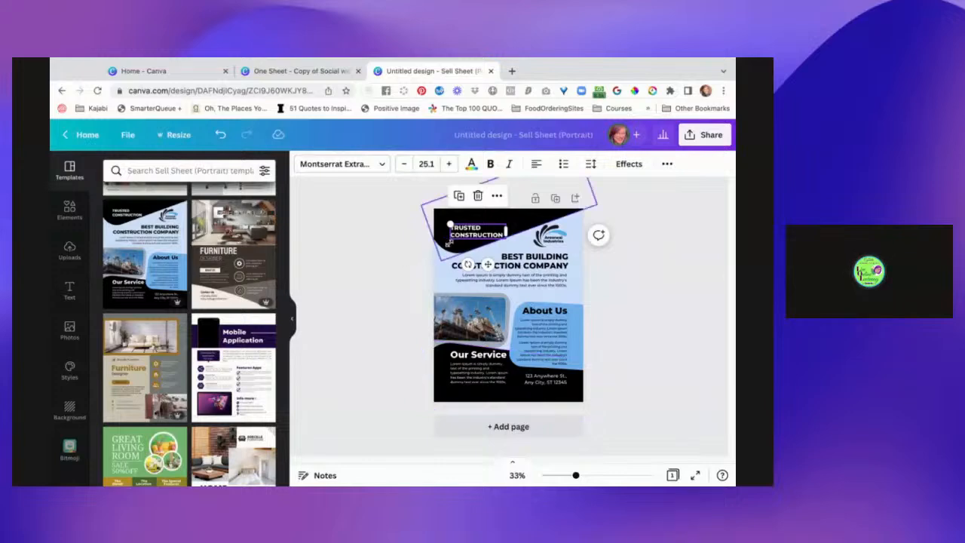
Select the black shape behind the "Trusted Construction" heading and switch its colour options to the client's brand kit with yellow, blue, green, white and navy.
{"action": "left_click", "coordinate": [448, 249]}
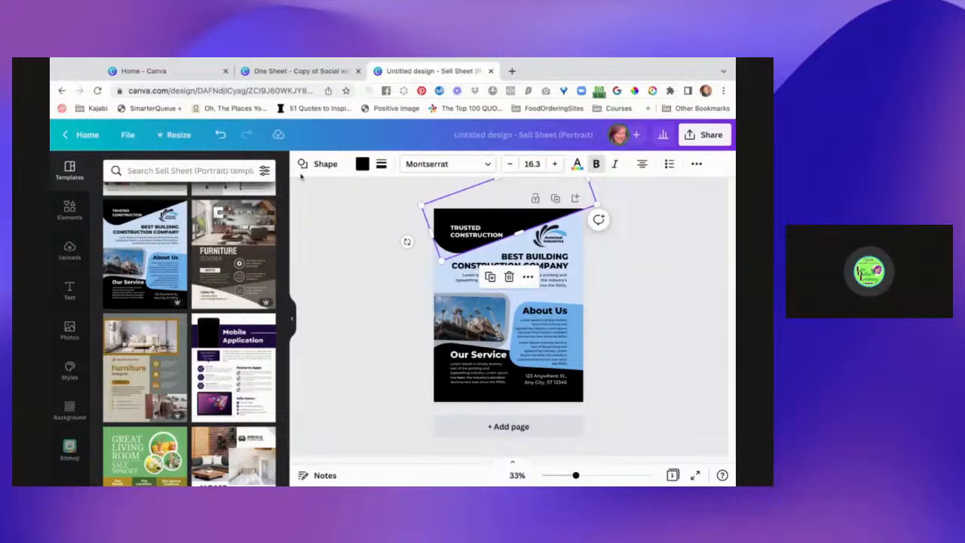
{"action": "scroll", "coordinate": [247, 248], "scroll_direction": "up", "scroll_amount": 5}
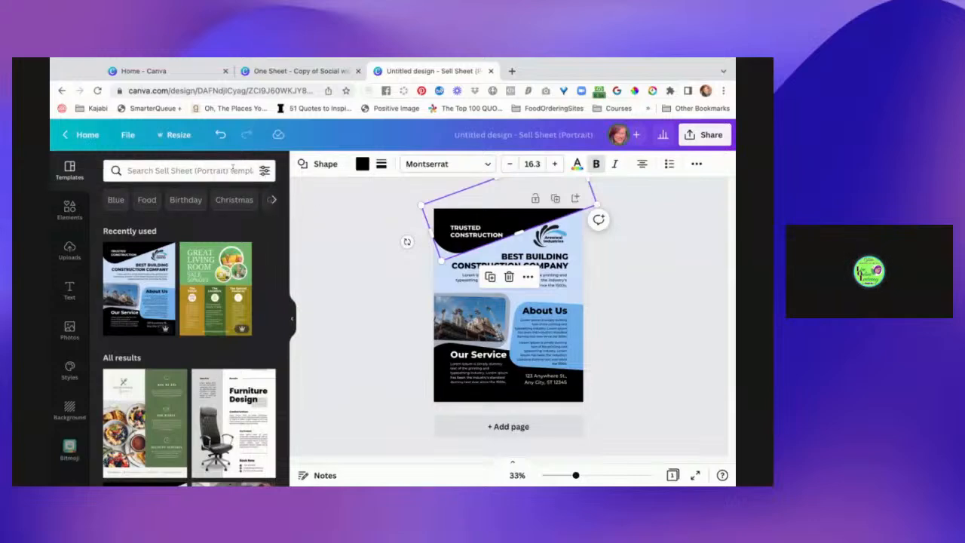
{"action": "left_click", "coordinate": [362, 164]}
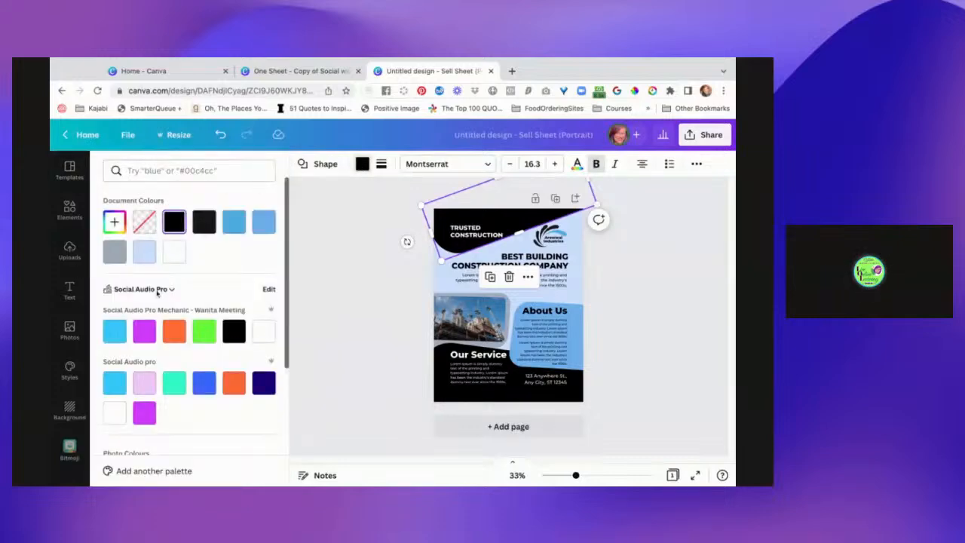
{"action": "left_click", "coordinate": [164, 290]}
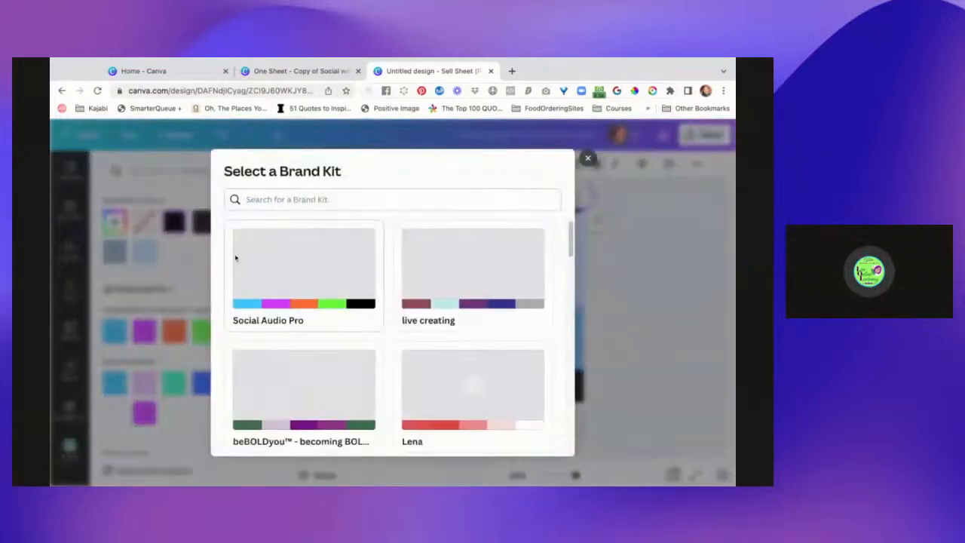
{"action": "scroll", "coordinate": [304, 293], "scroll_direction": "down", "scroll_amount": 10}
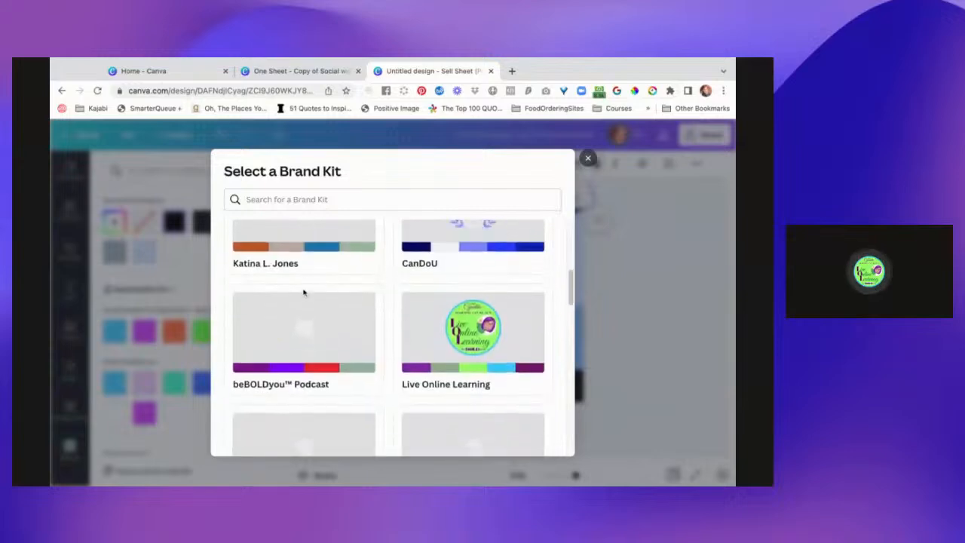
{"action": "scroll", "coordinate": [392, 339], "scroll_direction": "down", "scroll_amount": 10}
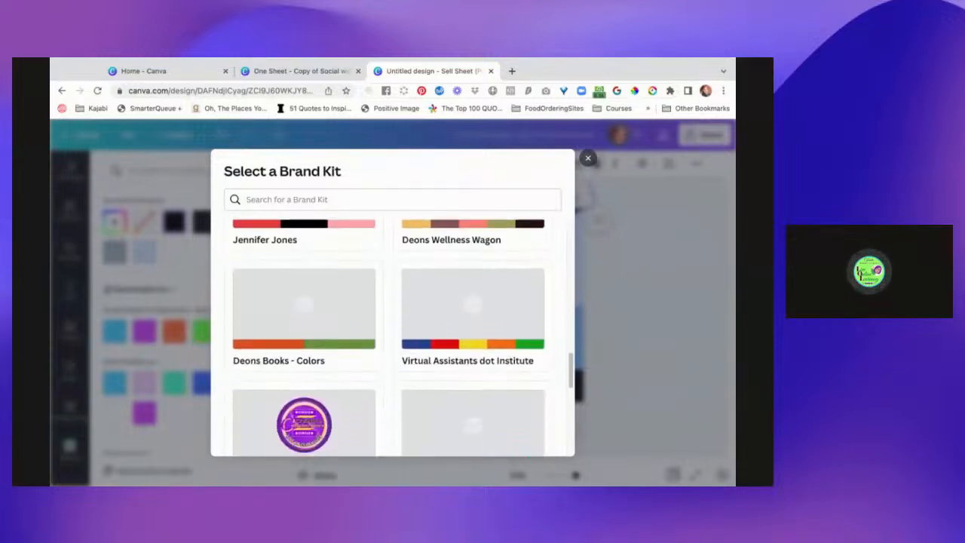
{"action": "scroll", "coordinate": [304, 302], "scroll_direction": "down", "scroll_amount": 4}
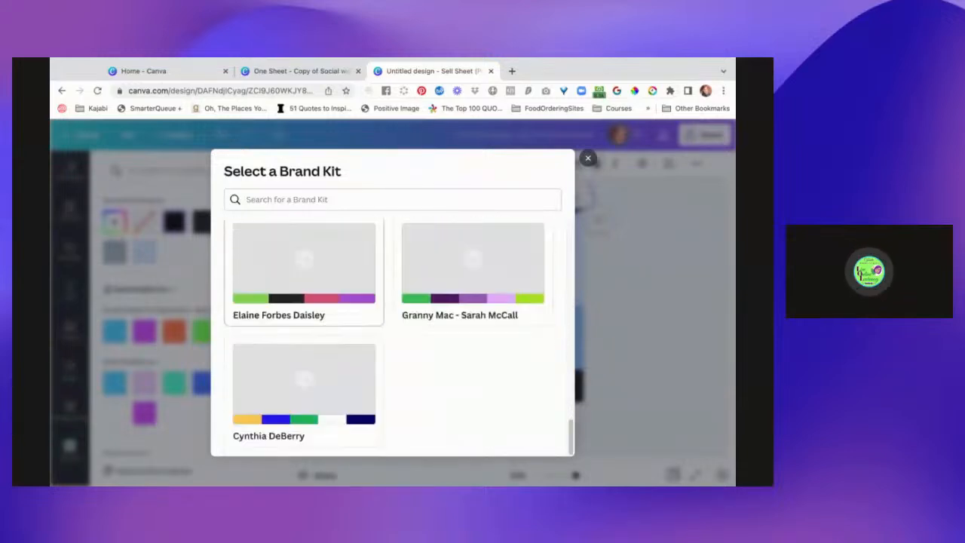
{"action": "left_click", "coordinate": [317, 381]}
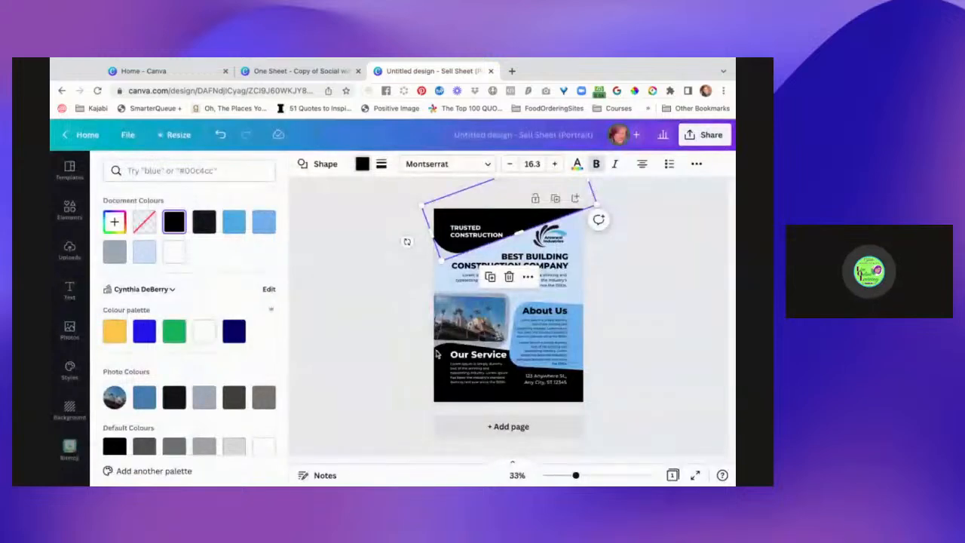
Recolour the header shape and all matching black shapes brand-kit blue, and fill the "About Us" panel with the kit's green.
{"action": "left_click", "coordinate": [146, 335]}
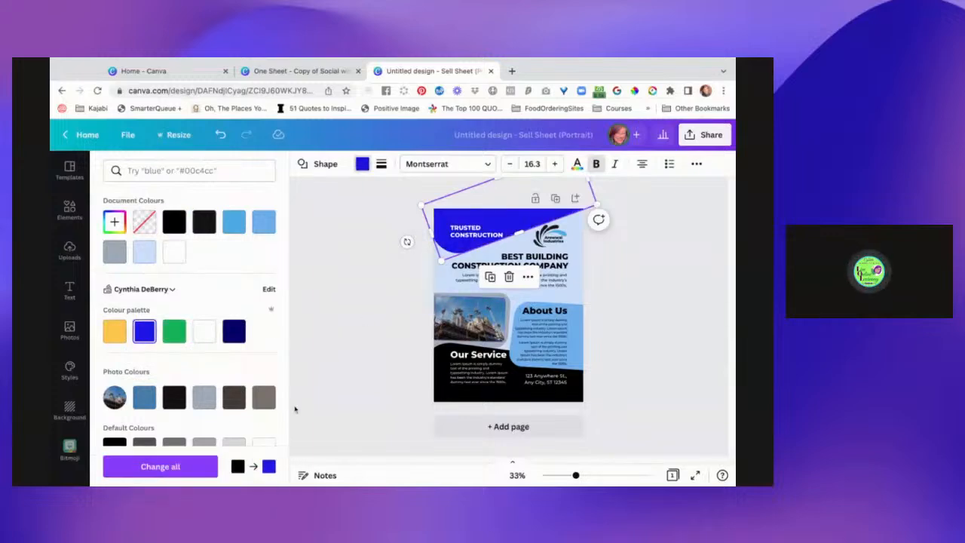
{"action": "left_click", "coordinate": [183, 468]}
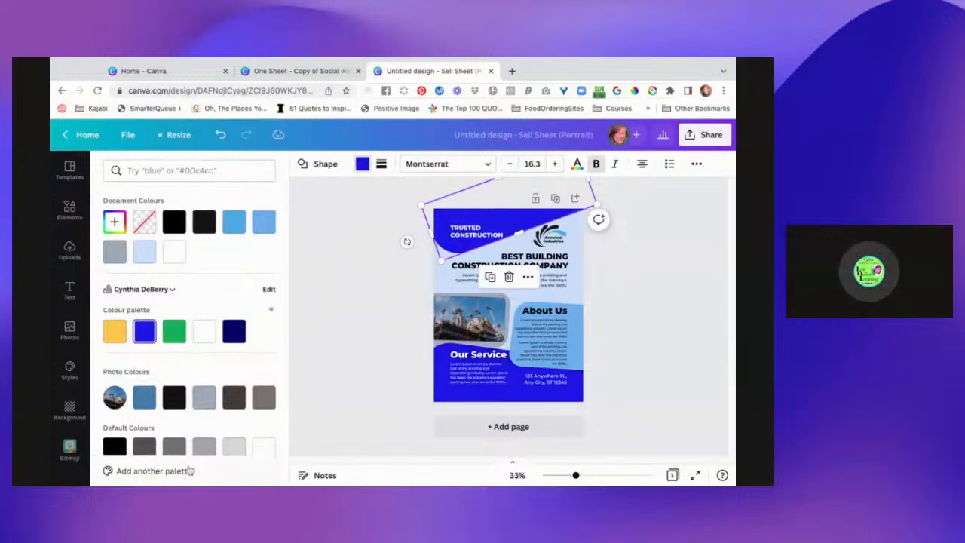
{"action": "left_click", "coordinate": [579, 311]}
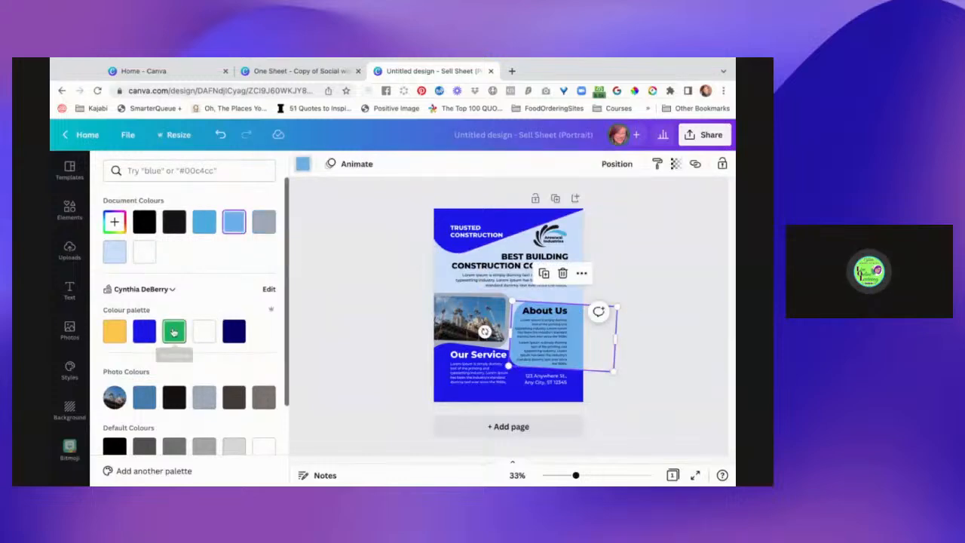
{"action": "left_click", "coordinate": [174, 333]}
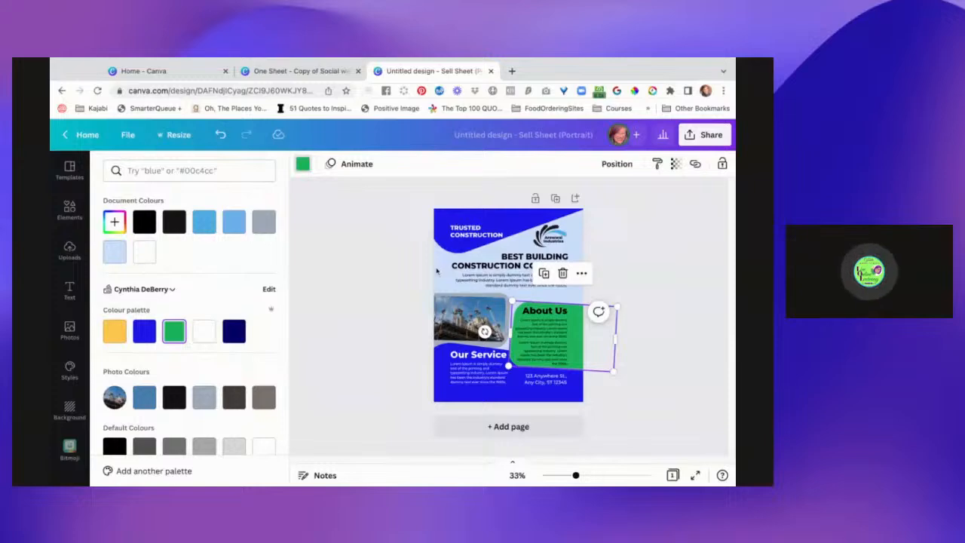
Change the "Best Building Construction Company" heading and all other matching black text to the brand kit's navy.
{"action": "left_click", "coordinate": [465, 267]}
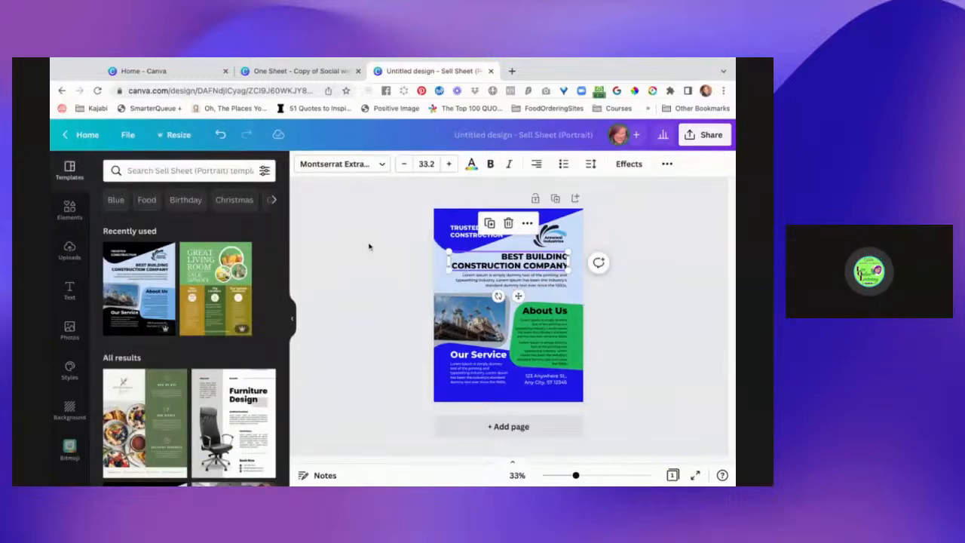
{"action": "left_click", "coordinate": [471, 166]}
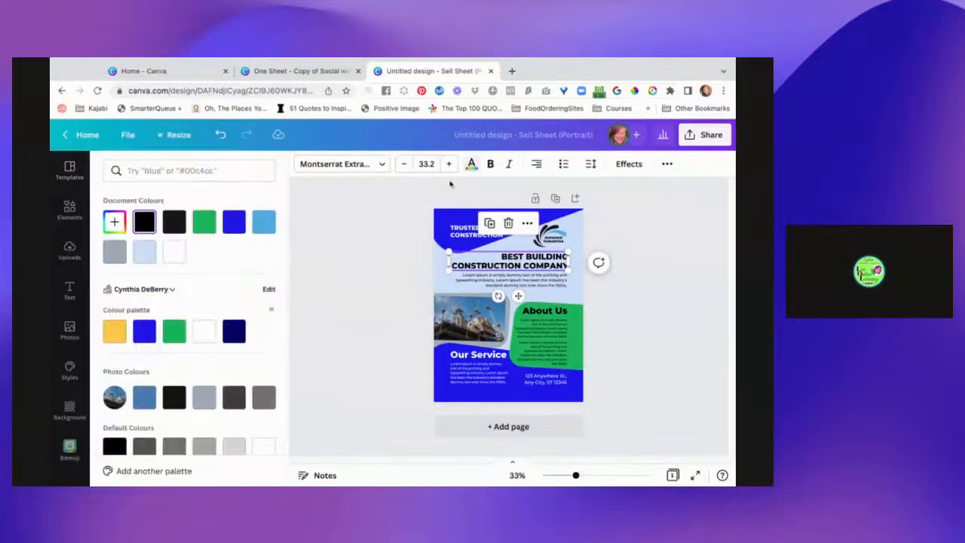
{"action": "left_click", "coordinate": [234, 332]}
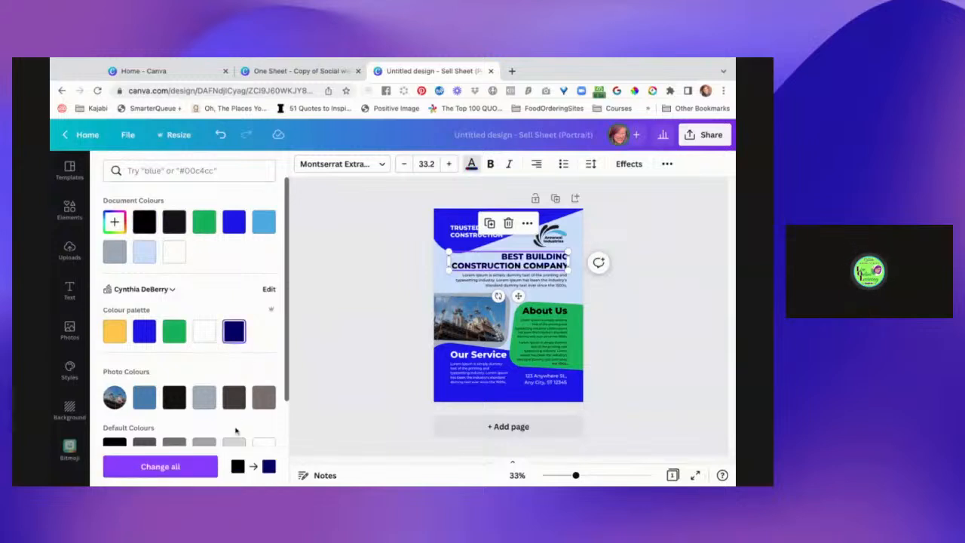
{"action": "left_click", "coordinate": [174, 466]}
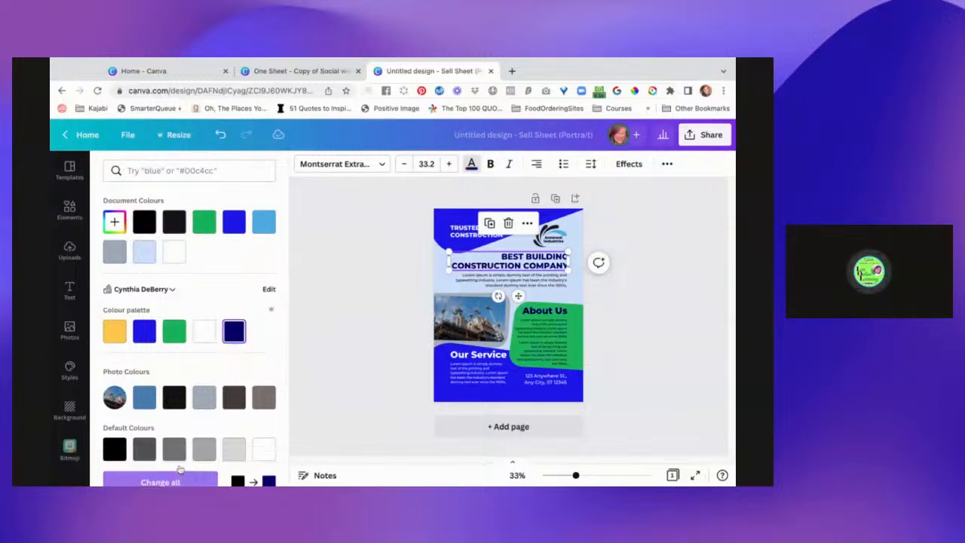
{"action": "left_click", "coordinate": [368, 340]}
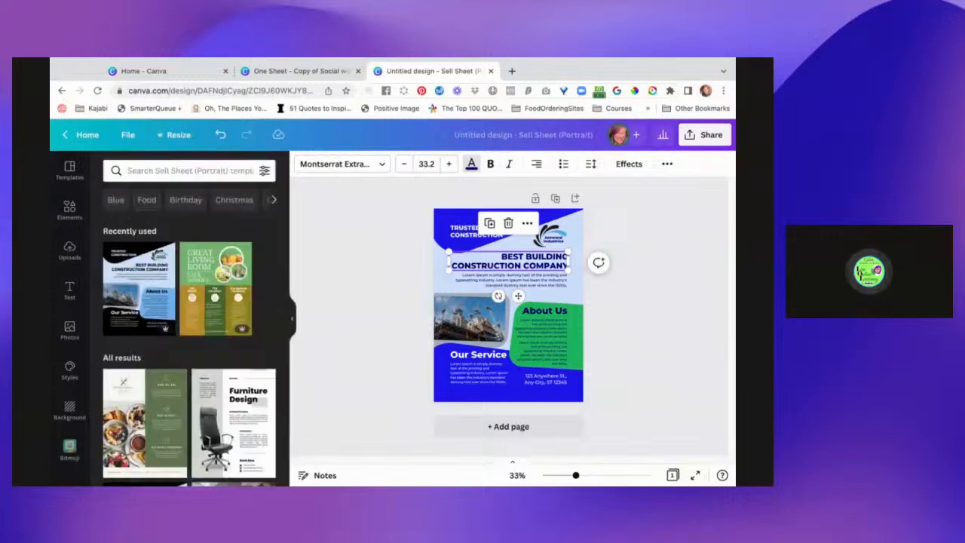
Change the "Our Service" heading and all other matching white text to the brand kit's yellow.
{"action": "left_click", "coordinate": [471, 357]}
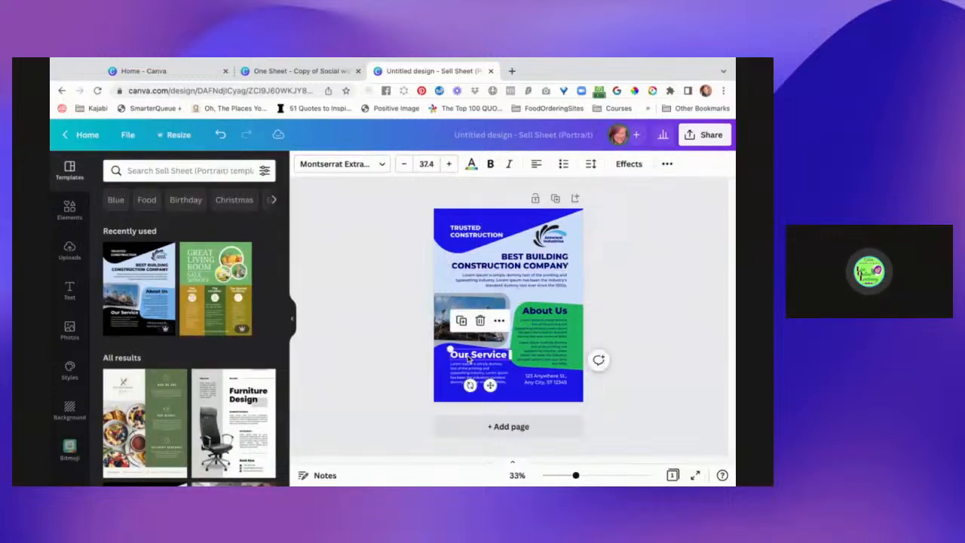
{"action": "left_click", "coordinate": [471, 163]}
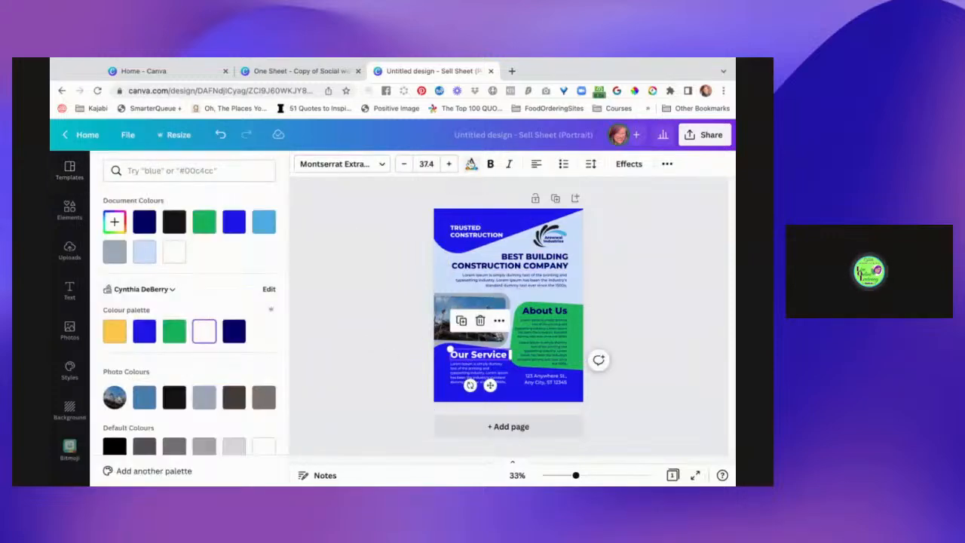
{"action": "left_click", "coordinate": [114, 332]}
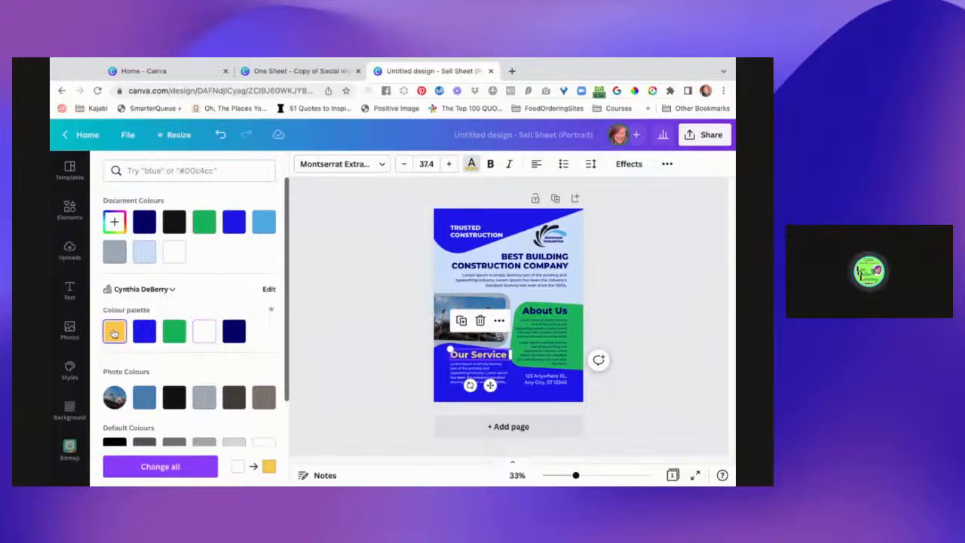
{"action": "left_click", "coordinate": [185, 466]}
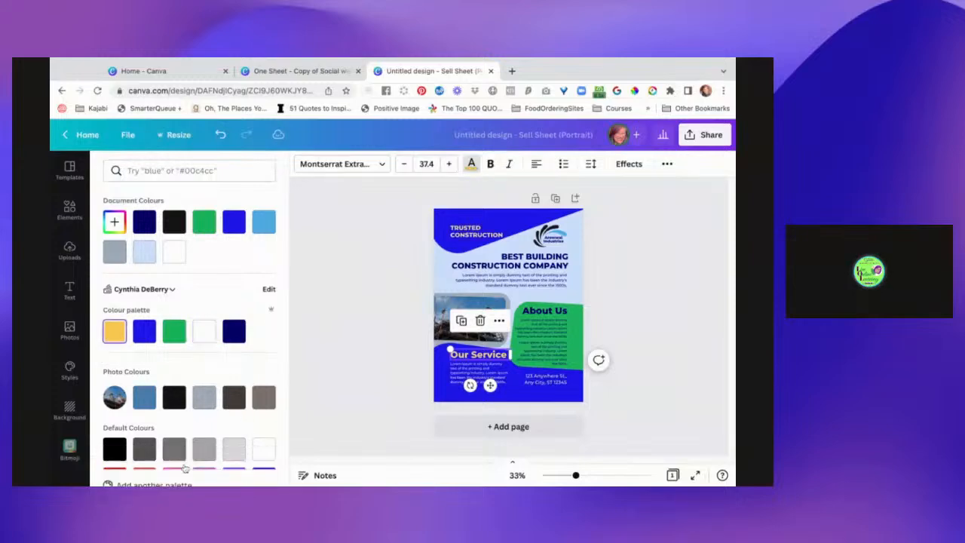
{"action": "left_click", "coordinate": [346, 323]}
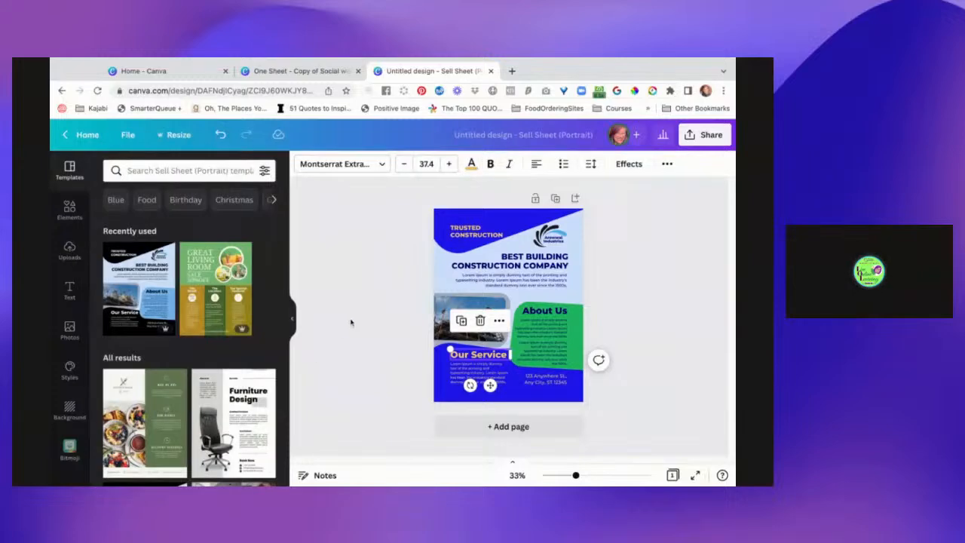
{"action": "left_click", "coordinate": [351, 322]}
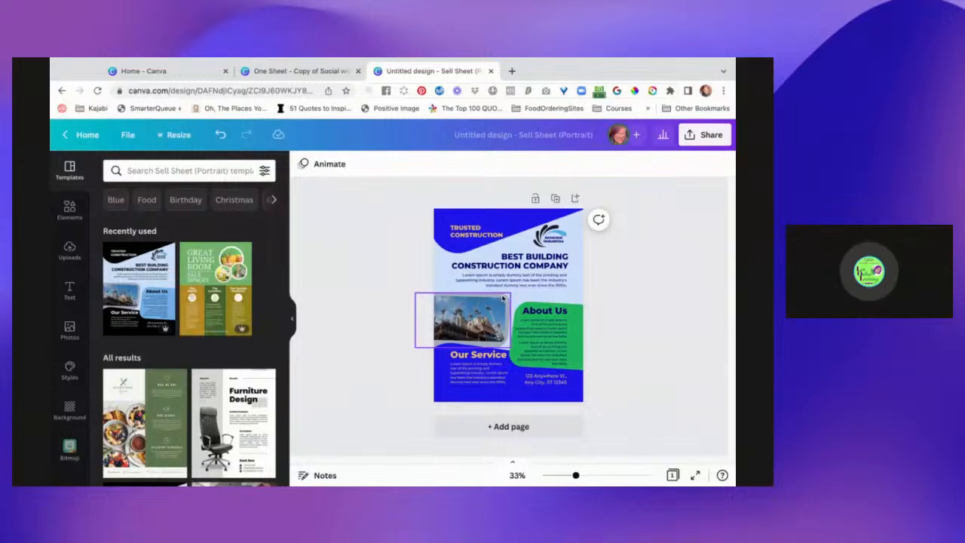
Recolour the grey frame shape behind the construction photo with the brand kit's green.
{"action": "left_click", "coordinate": [501, 297]}
{"action": "left_click", "coordinate": [303, 164]}
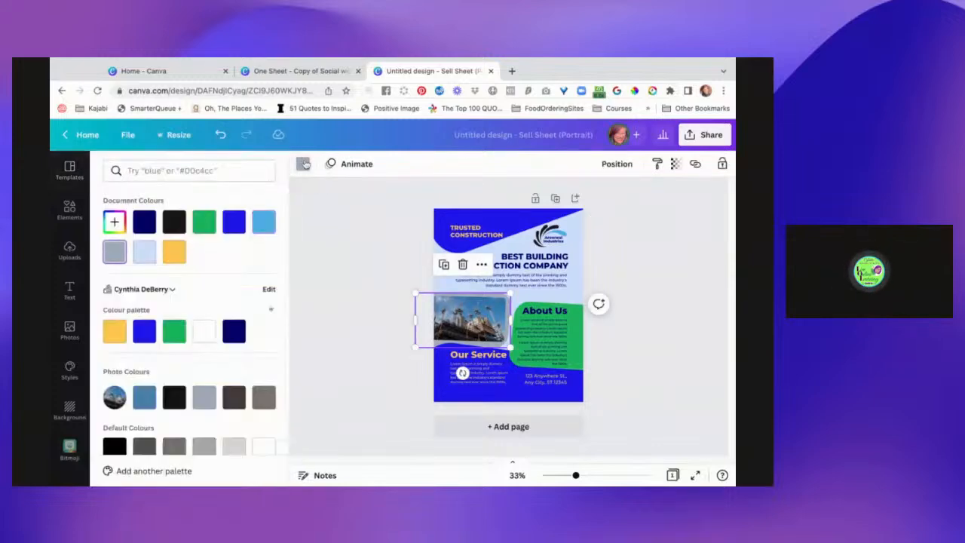
{"action": "left_click", "coordinate": [180, 330]}
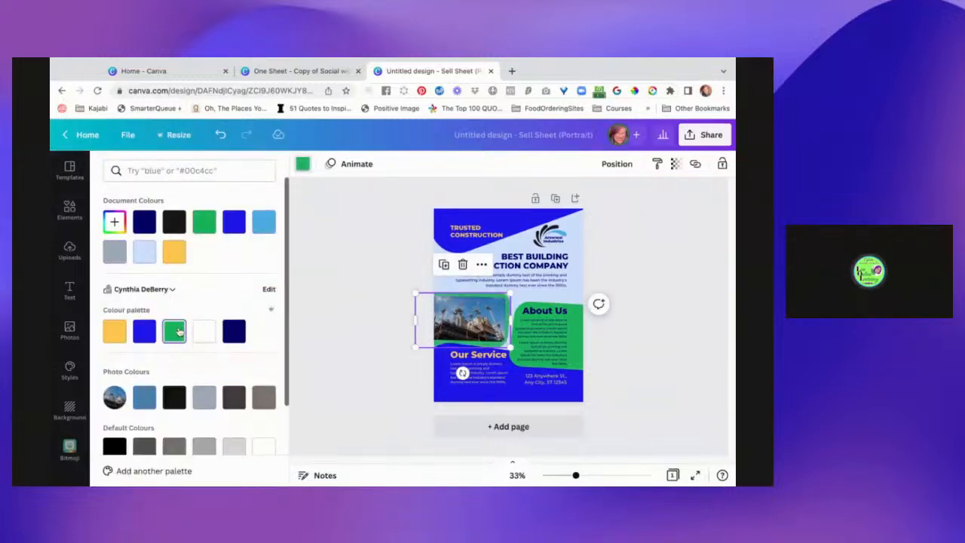
{"action": "left_click", "coordinate": [365, 272]}
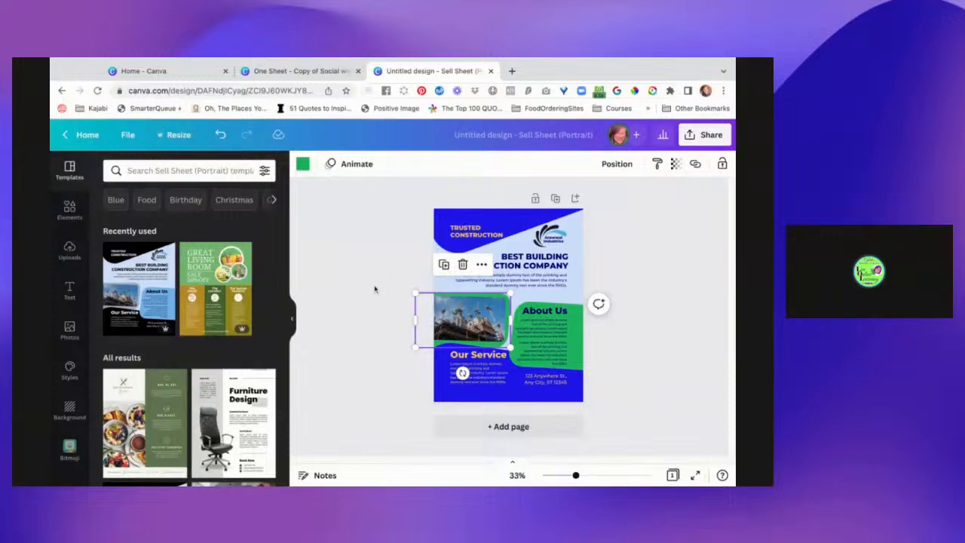
{"action": "left_click", "coordinate": [379, 287]}
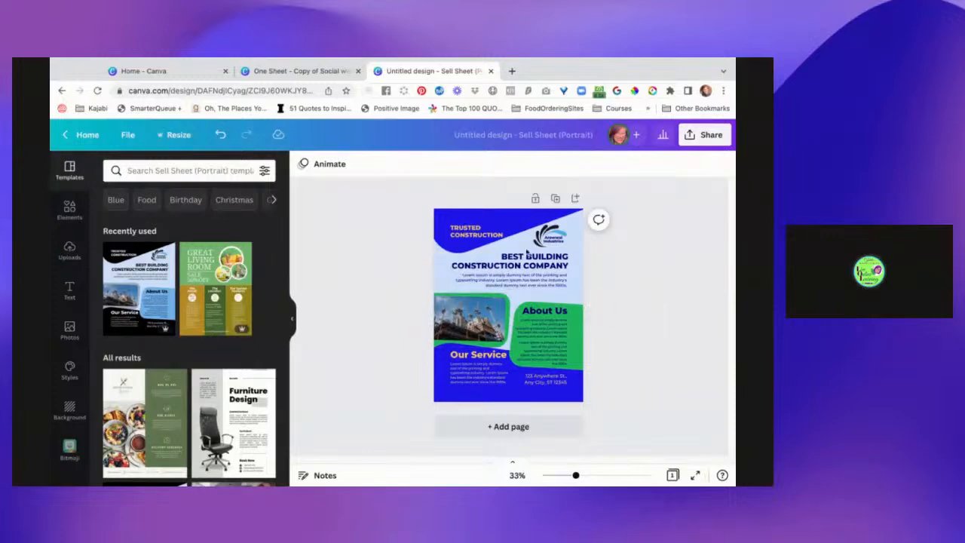
Move the "Trusted Construction" heading slightly up in the blue header and set its font to the brand kit's Shado.
{"action": "left_click", "coordinate": [475, 233]}
{"action": "left_click_drag", "start_coordinate": [475, 232], "coordinate": [474, 225]}
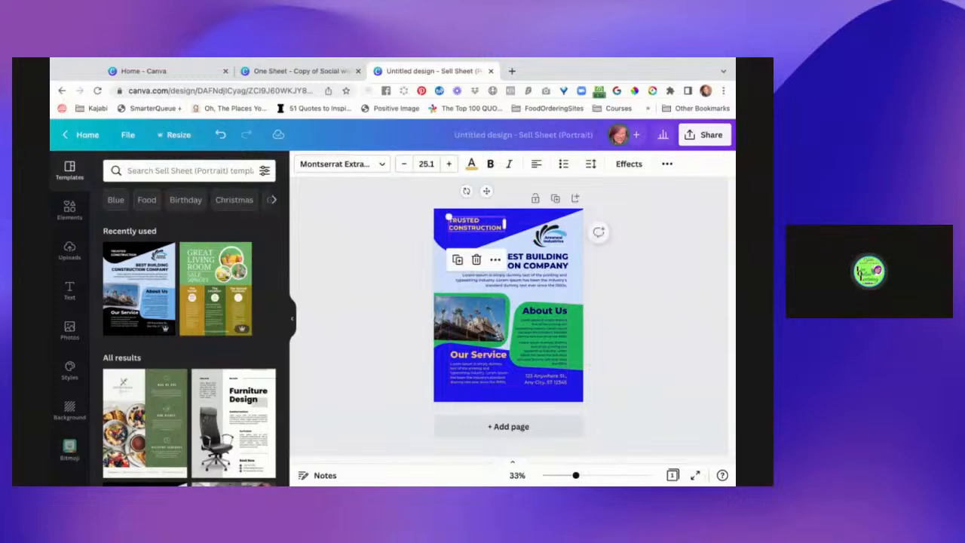
{"action": "double_click", "coordinate": [475, 224]}
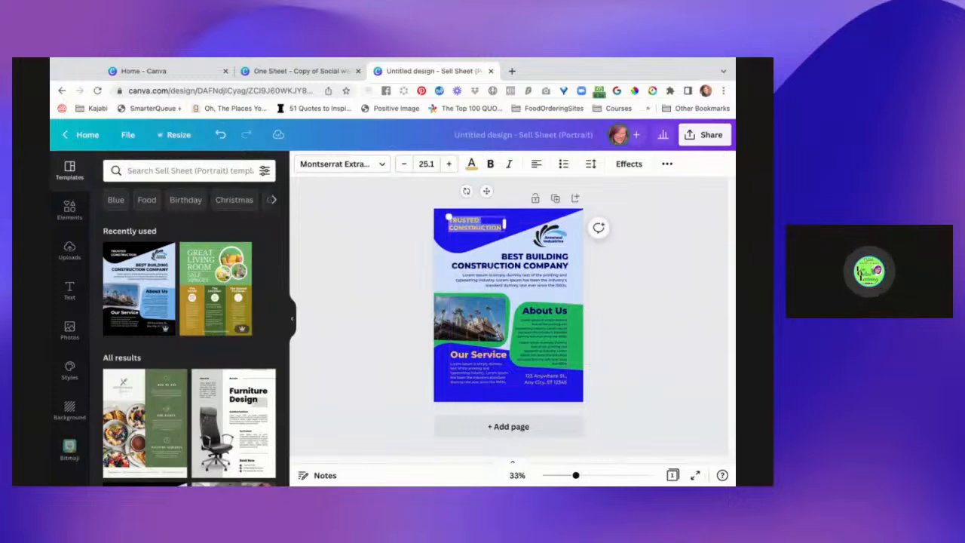
{"action": "left_click", "coordinate": [381, 164]}
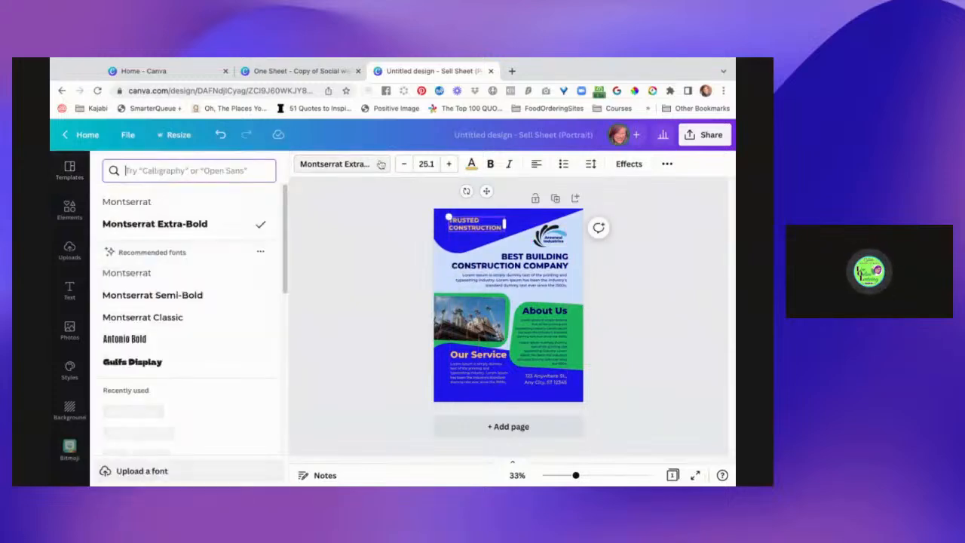
{"action": "scroll", "coordinate": [252, 295], "scroll_direction": "down", "scroll_amount": 1}
{"action": "scroll", "coordinate": [252, 295], "scroll_direction": "up", "scroll_amount": 1}
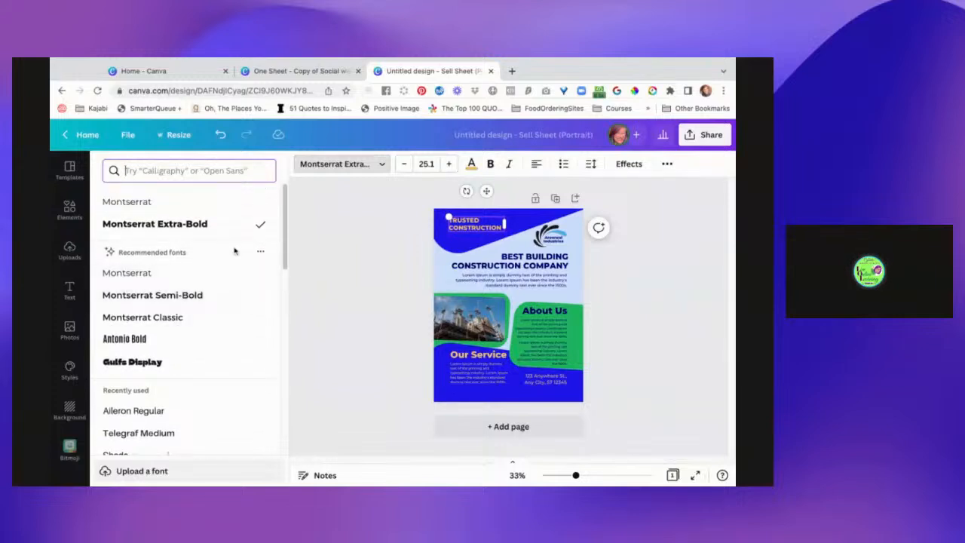
{"action": "scroll", "coordinate": [225, 332], "scroll_direction": "down", "scroll_amount": 1}
{"action": "scroll", "coordinate": [225, 348], "scroll_direction": "down", "scroll_amount": 5}
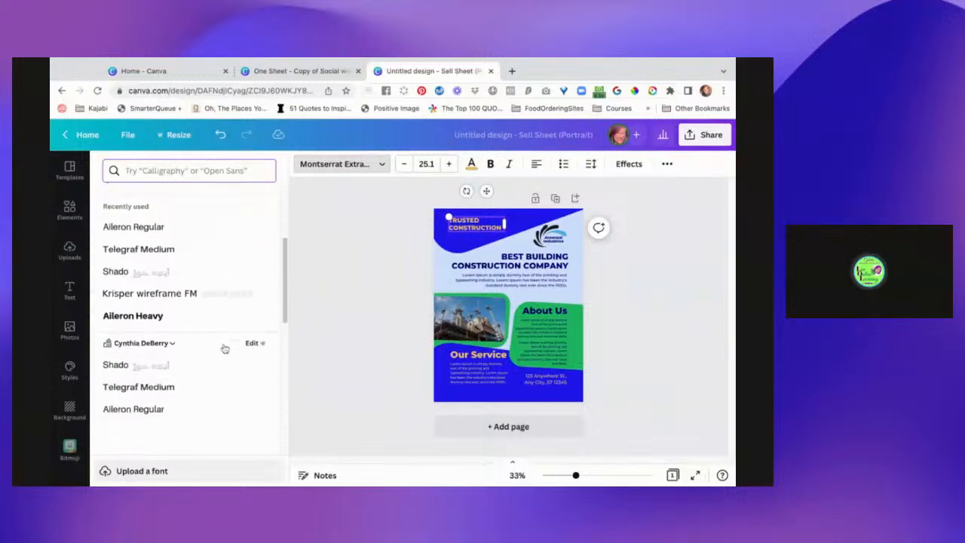
{"action": "left_click", "coordinate": [212, 345]}
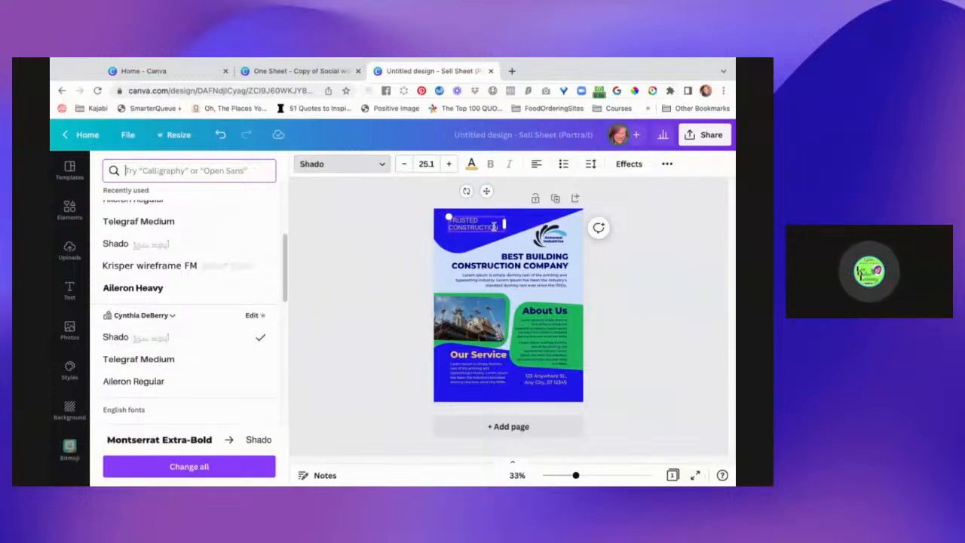
{"action": "type", "text": "Cyn"}
{"action": "key", "text": "BackSpace"}
{"action": "key", "text": "BackSpace"}
{"action": "key", "text": "BackSpace"}
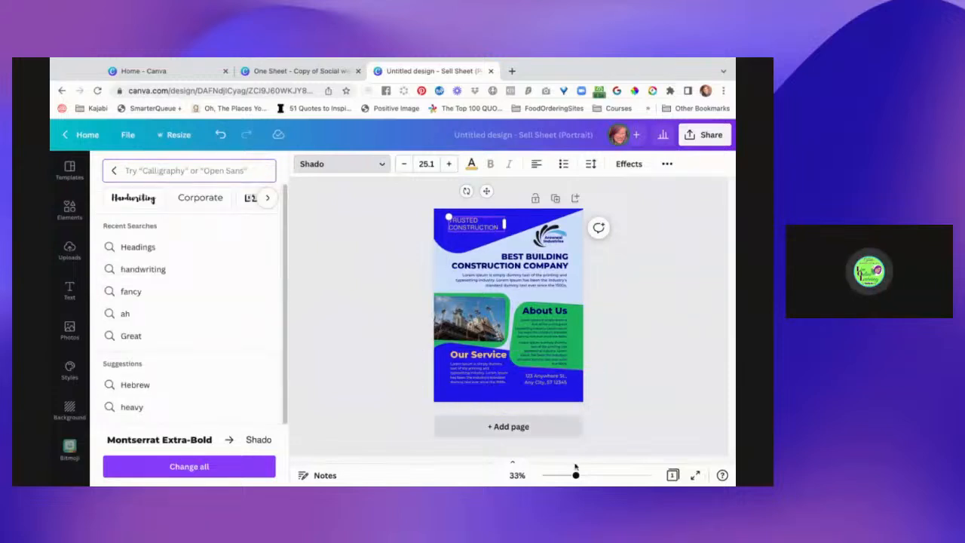
Replace the "Trusted Construction" heading in the blue header with the business owner's full name.
{"action": "left_click_drag", "start_coordinate": [576, 476], "coordinate": [599, 475]}
{"action": "scroll", "coordinate": [600, 310], "scroll_direction": "up", "scroll_amount": 3}
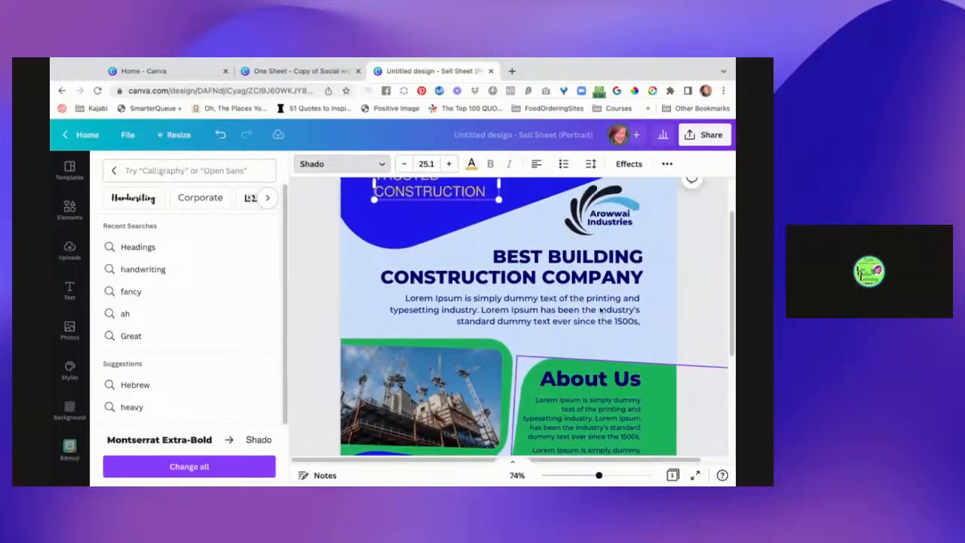
{"action": "double_click", "coordinate": [452, 255]}
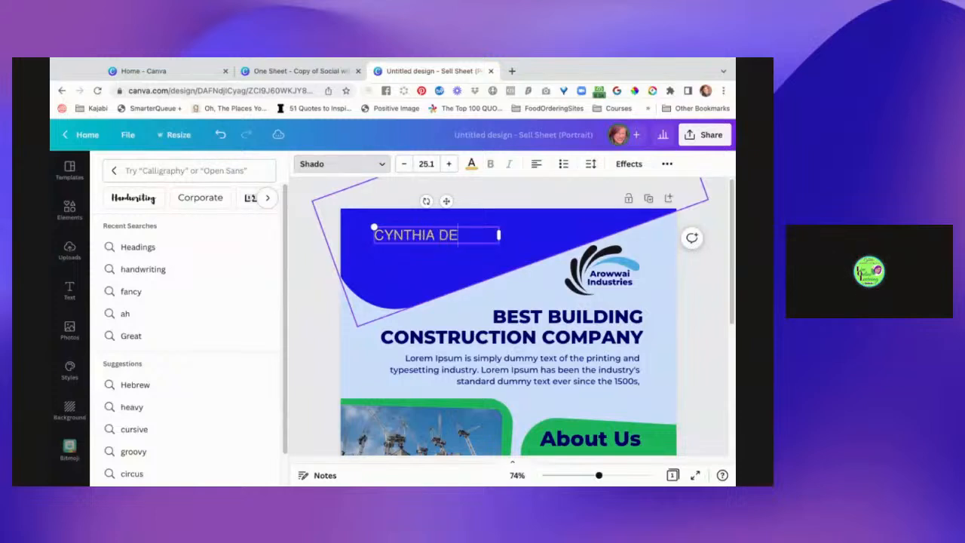
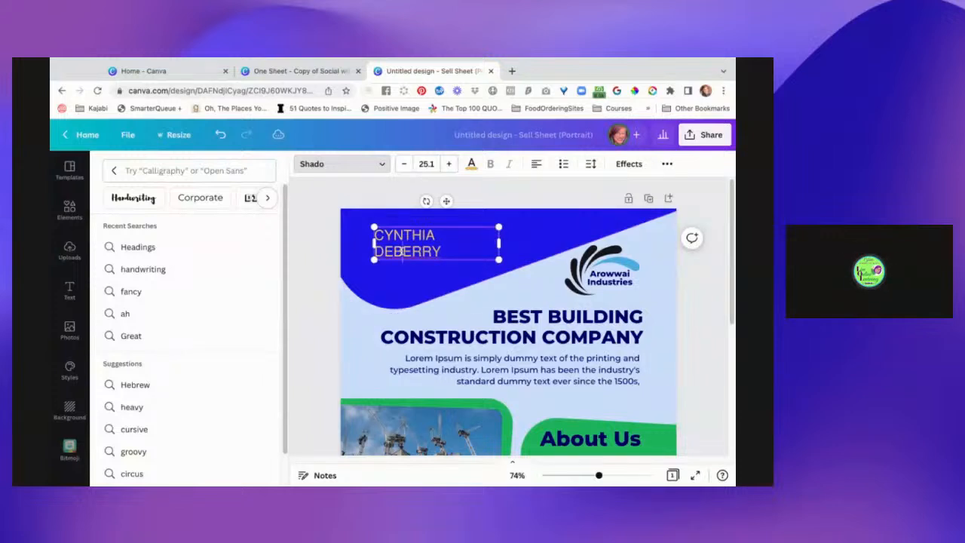
Turn off the all-uppercase formatting for the full name in the blue header.
{"action": "triple_click", "coordinate": [402, 252]}
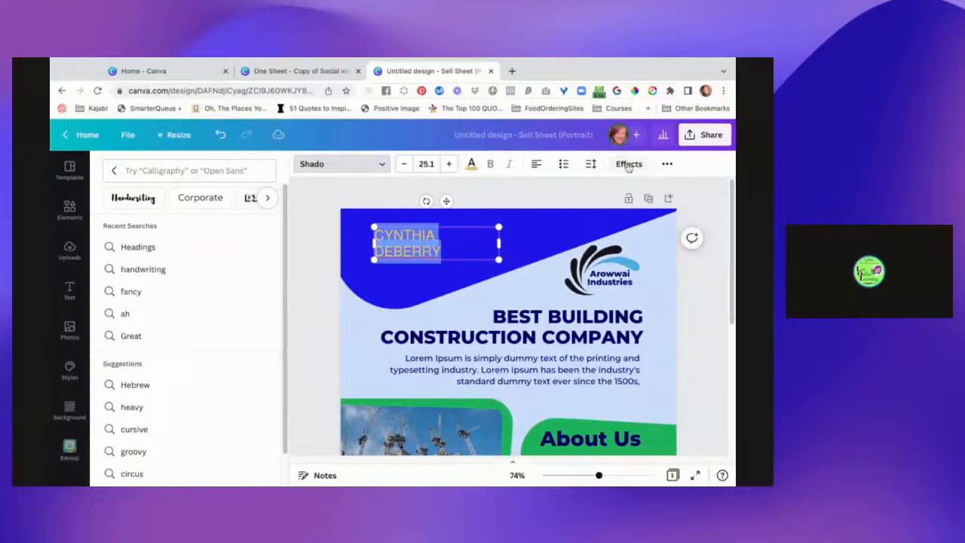
{"action": "left_click", "coordinate": [668, 165]}
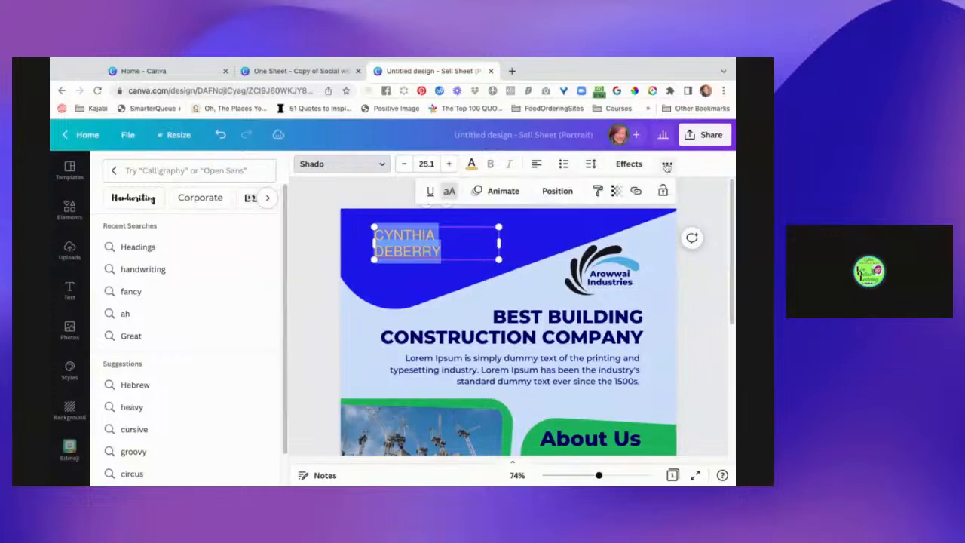
{"action": "left_click", "coordinate": [450, 192]}
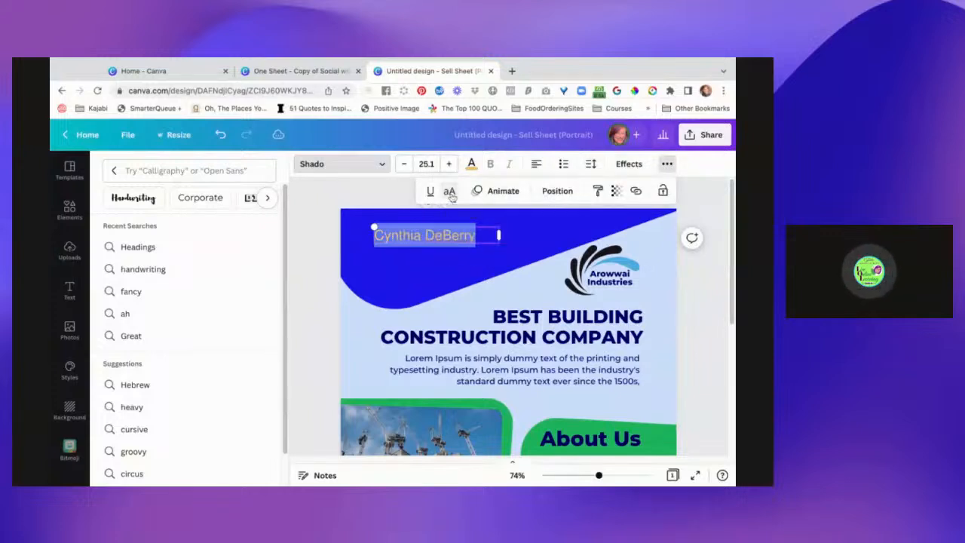
Add "Fit to Be Me 50!" as a second line beneath the name in the blue header.
{"action": "triple_click", "coordinate": [481, 235]}
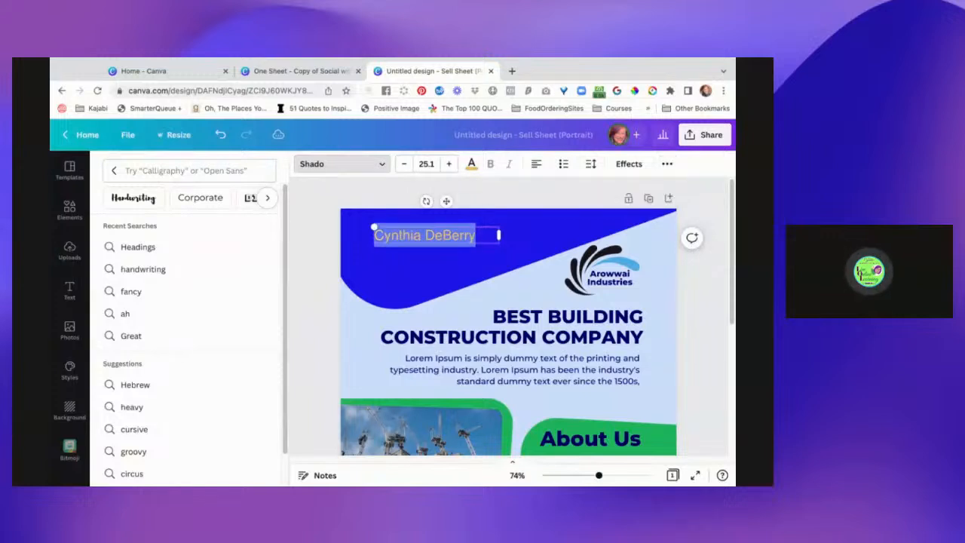
{"action": "left_click", "coordinate": [478, 235]}
{"action": "type", "text": "Fir"}
{"action": "key", "text": "BackSpace"}
{"action": "type", "text": "t to be B"}
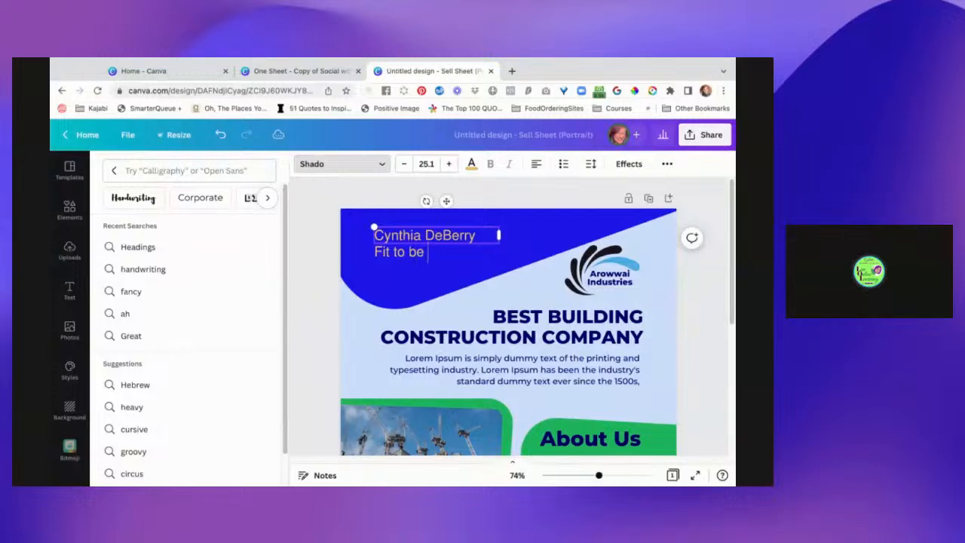
{"action": "key", "text": "BackSpace"}
{"action": "key", "text": "BackSpace"}
{"action": "key", "text": "BackSpace"}
{"action": "key", "text": "BackSpace"}
{"action": "type", "text": "Be Me 50!"}
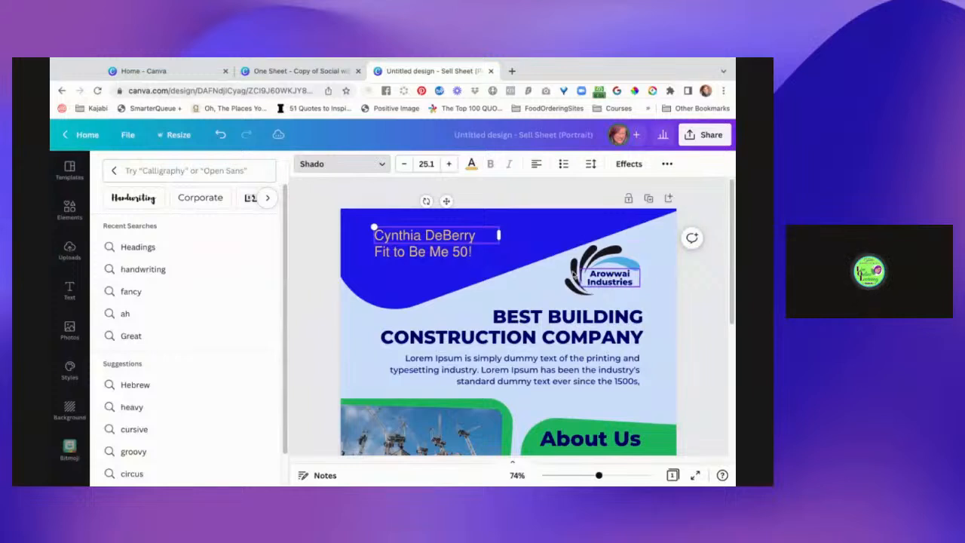
Replace the "Best Building Construction Company" heading with "HELPING YOU TO BE FIT TODAY!".
{"action": "left_click", "coordinate": [584, 270]}
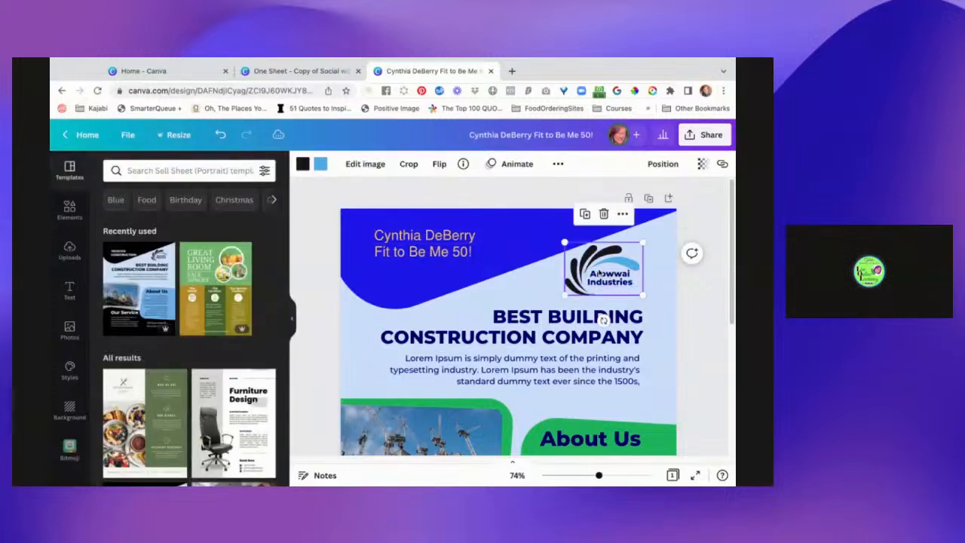
{"action": "left_click", "coordinate": [542, 325]}
{"action": "left_click", "coordinate": [556, 327]}
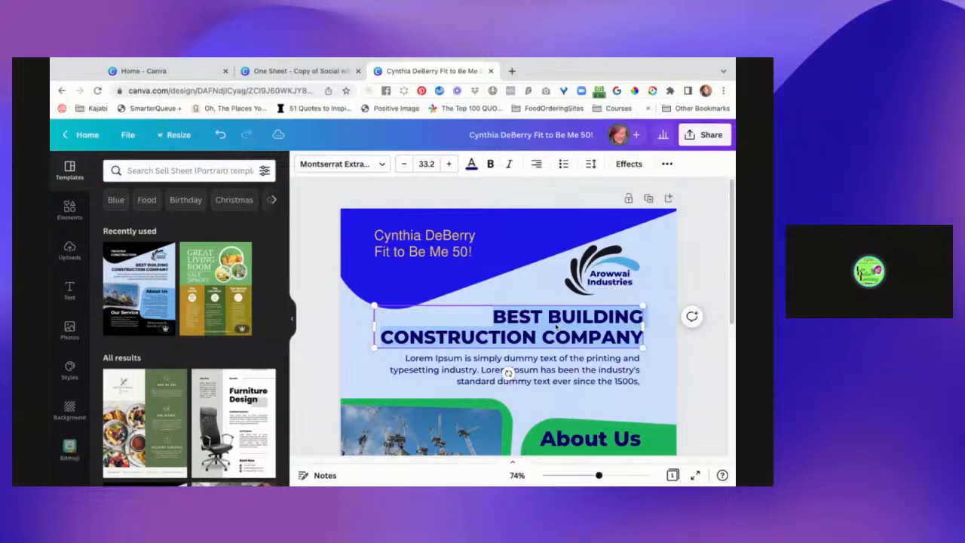
{"action": "type", "text": "HEL"}
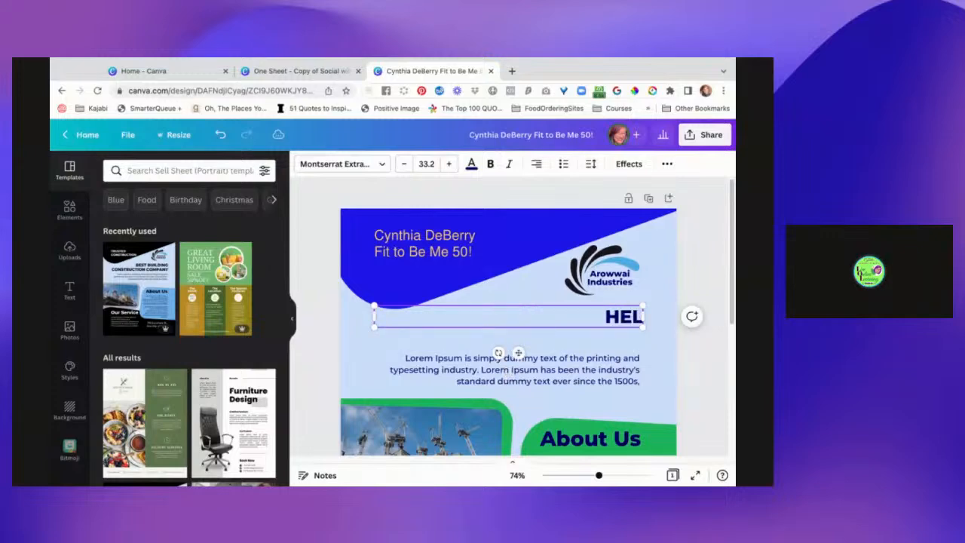
{"action": "type", "text": "PING"}
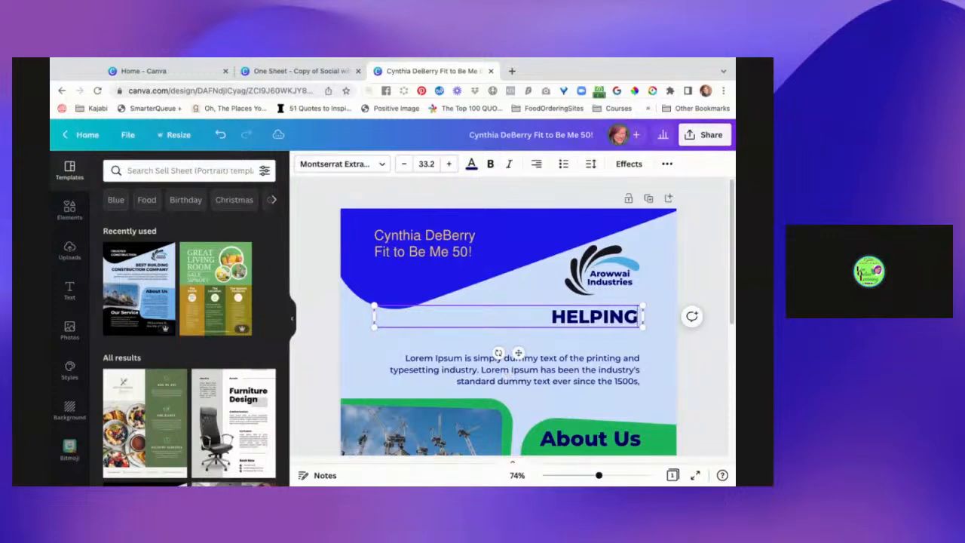
{"action": "type", "text": " YOU TO BE"}
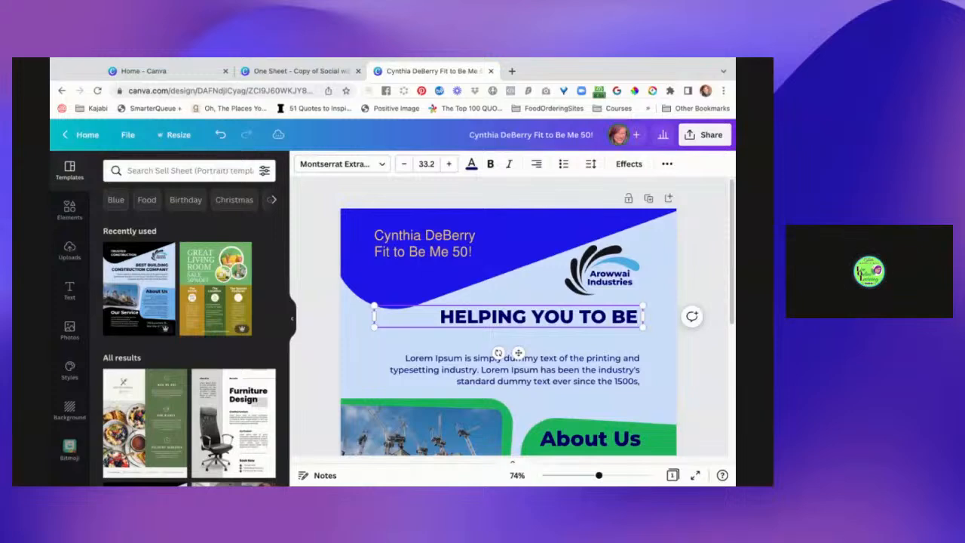
{"action": "type", "text": " FIT TO"}
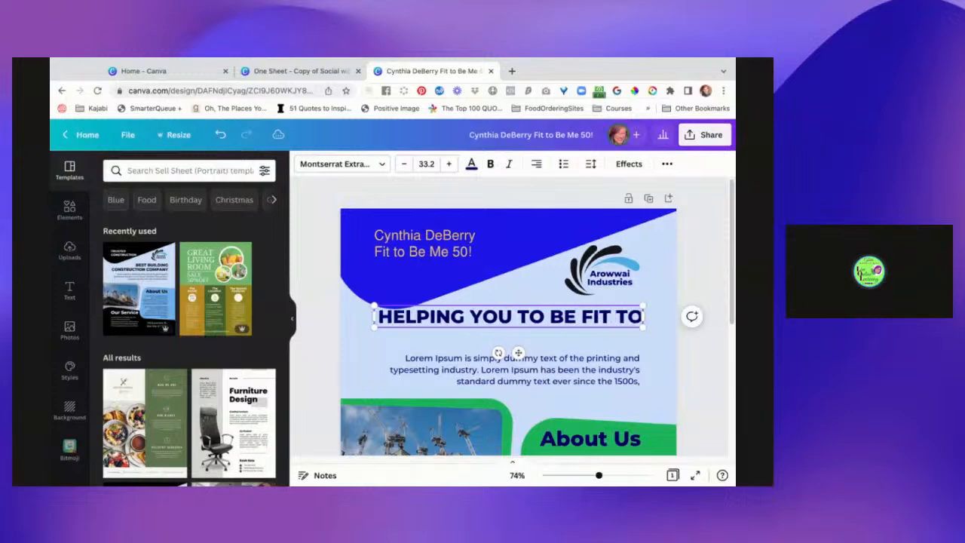
{"action": "type", "text": "DAY!"}
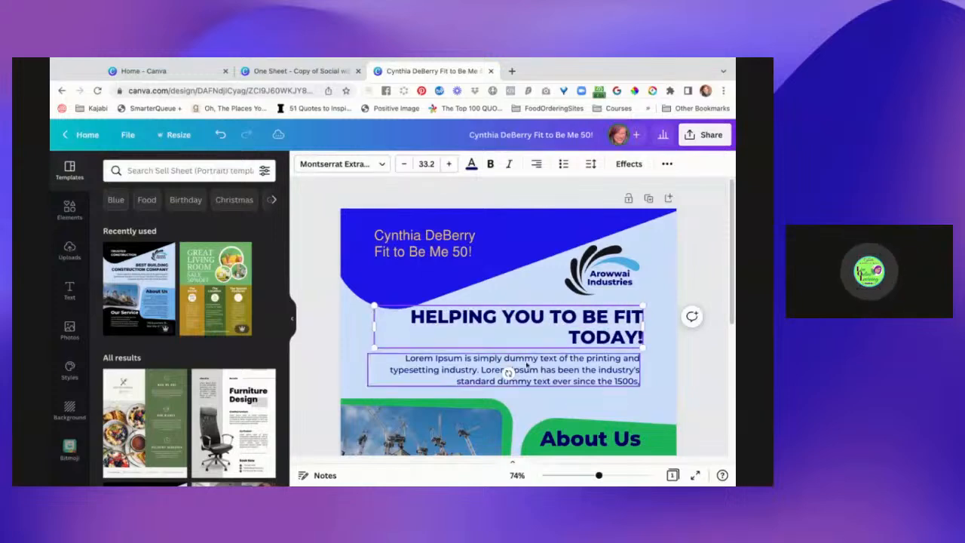
Replace the Lorem Ipsum paragraph below the main heading with "Add a quote here...".
{"action": "double_click", "coordinate": [559, 370]}
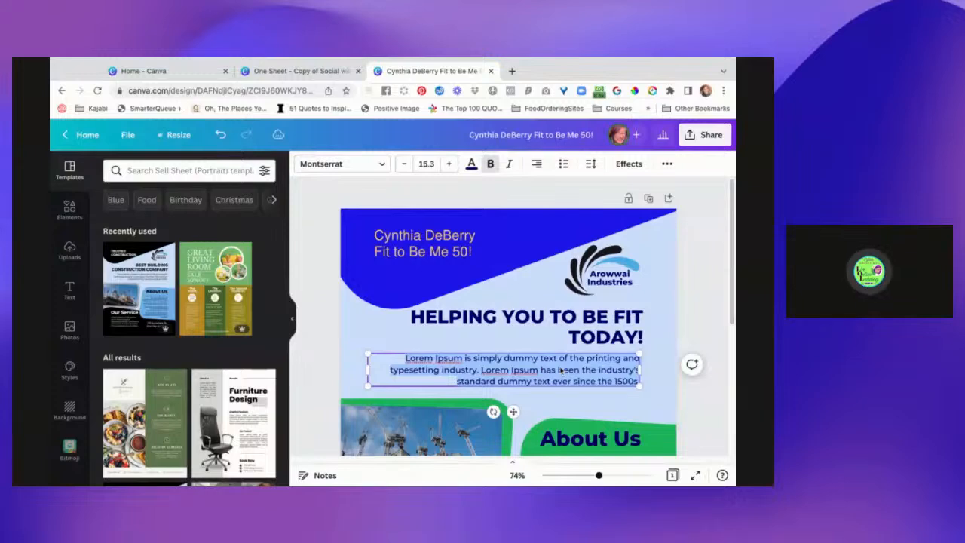
{"action": "type", "text": "Acd a"}
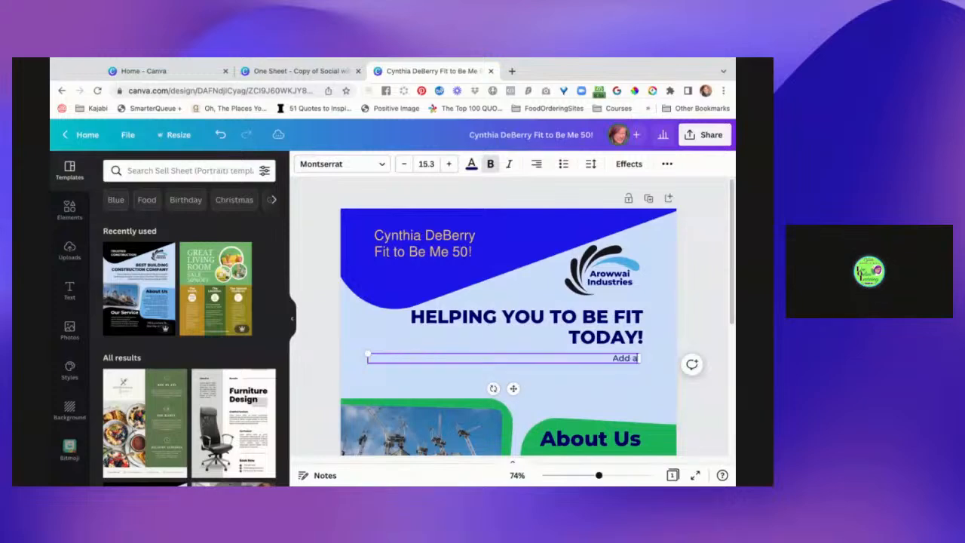
{"action": "type", "text": " quote here.."}
Move the green frame shape and its construction photo up, away from the "Our Service" section.
{"action": "scroll", "coordinate": [640, 393], "scroll_direction": "down", "scroll_amount": 3}
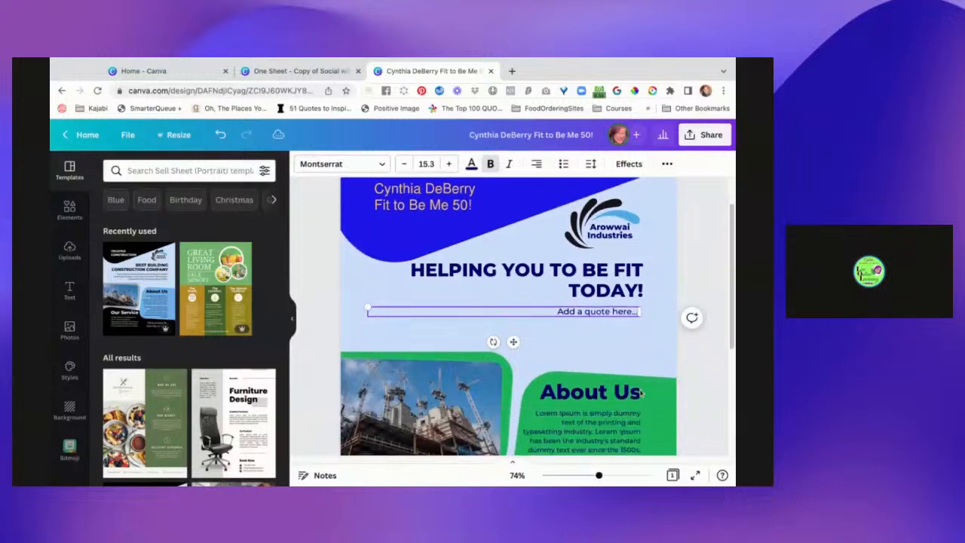
{"action": "left_click", "coordinate": [437, 326]}
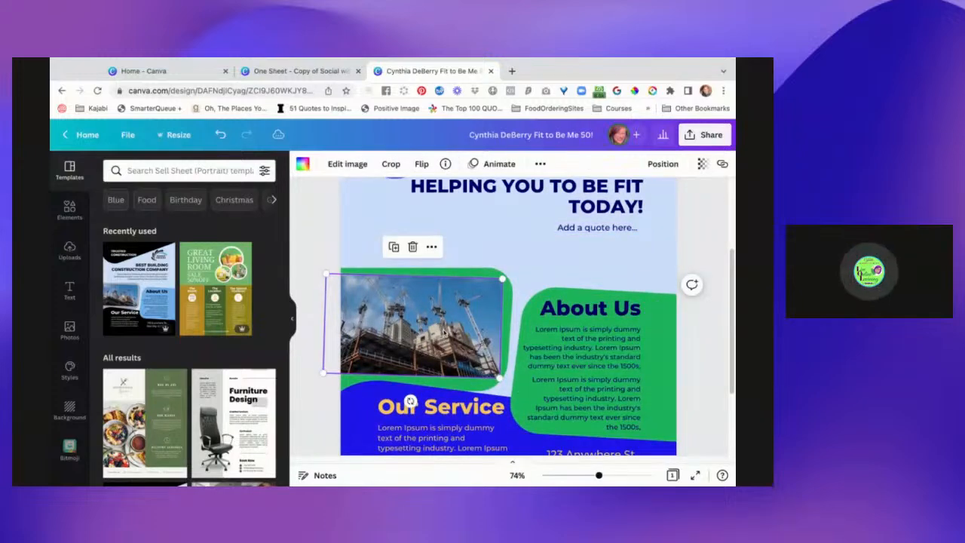
{"action": "left_click", "coordinate": [445, 274]}
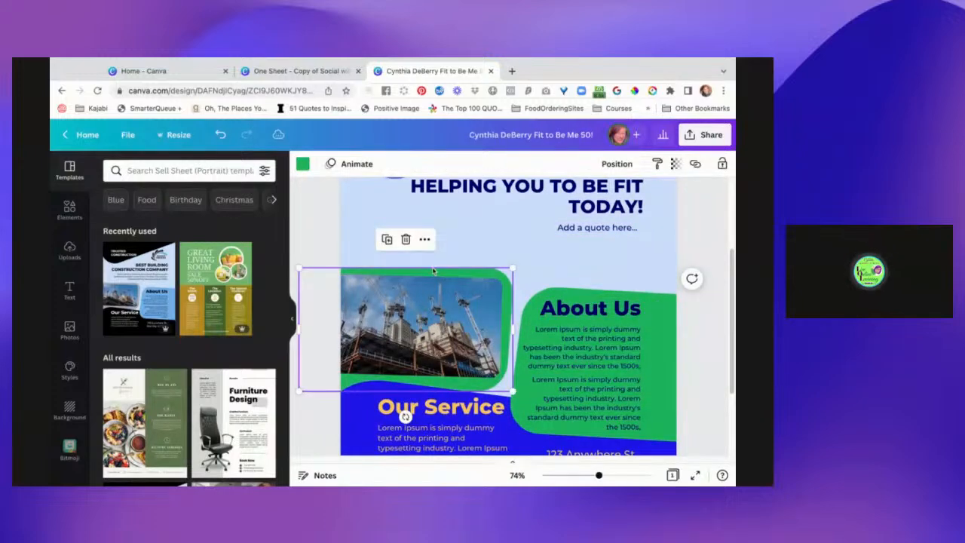
{"action": "left_click_drag", "start_coordinate": [448, 273], "coordinate": [450, 227]}
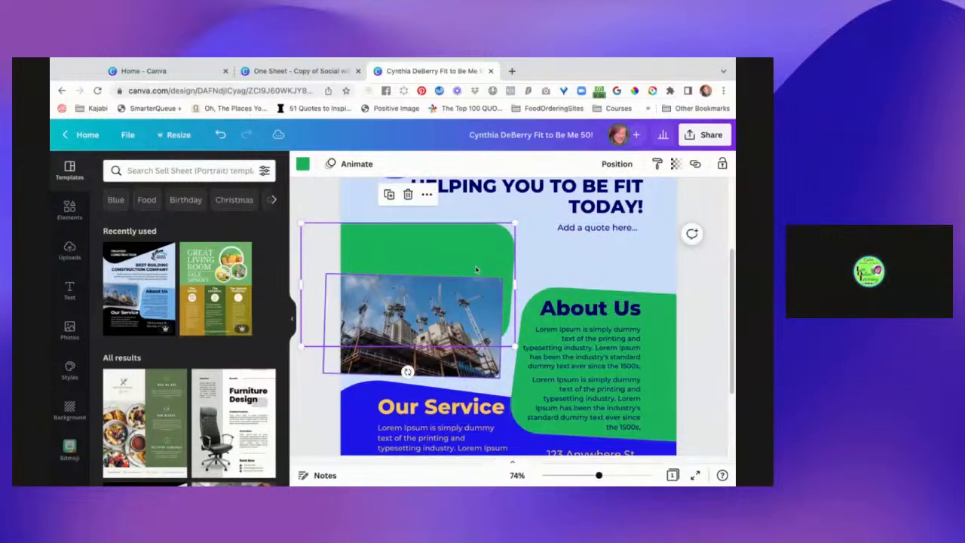
{"action": "left_click_drag", "start_coordinate": [463, 306], "coordinate": [462, 260]}
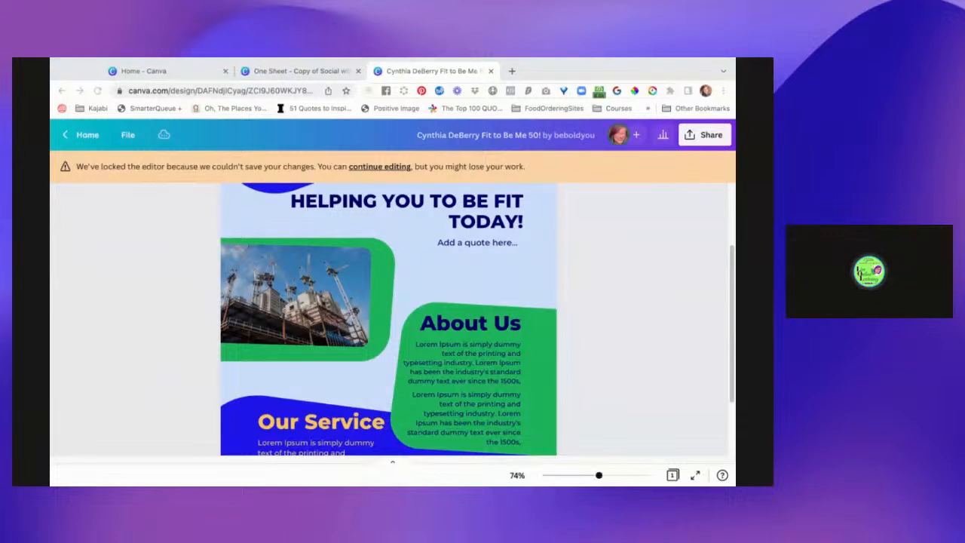
Resume editing the locked design and nudge the construction photo slightly down within its green frame.
{"action": "left_click", "coordinate": [145, 477]}
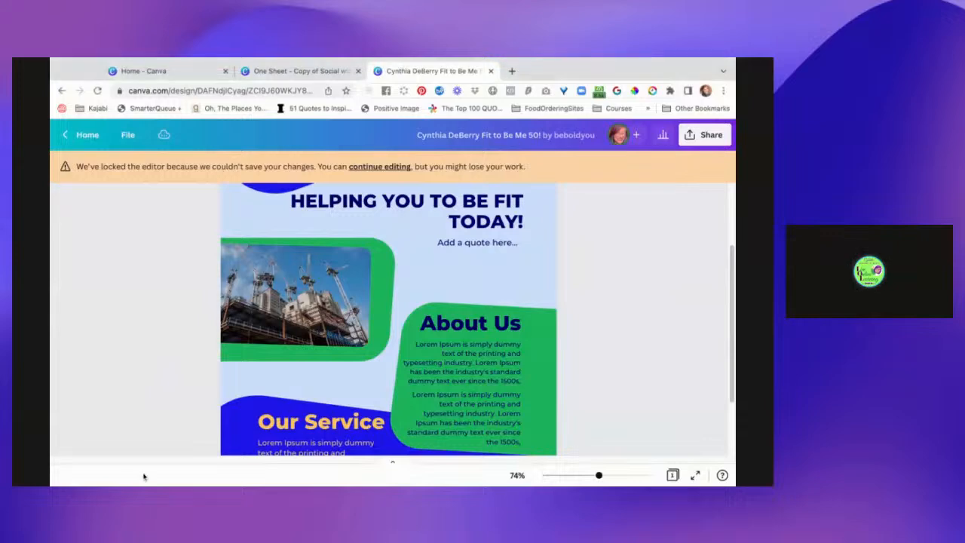
{"action": "left_click", "coordinate": [389, 166]}
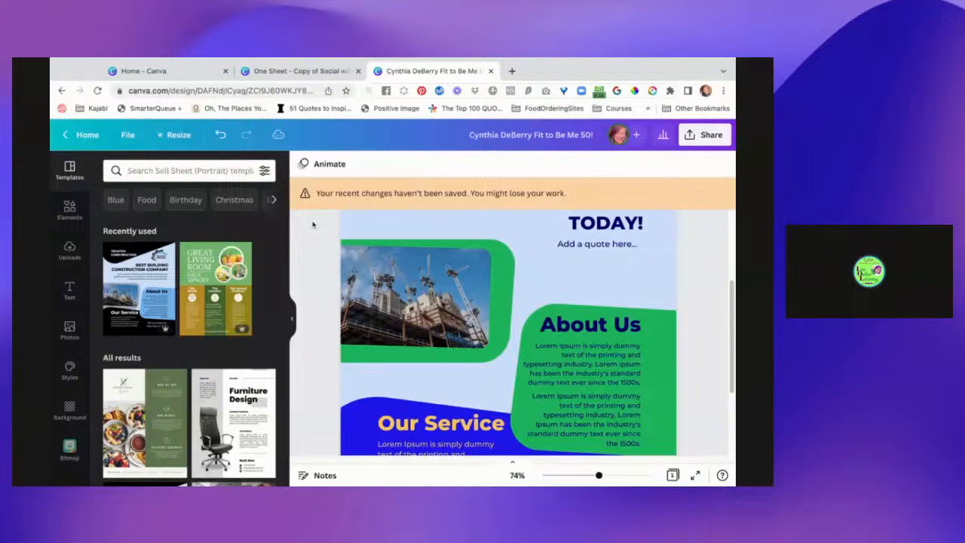
{"action": "left_click", "coordinate": [418, 291]}
{"action": "left_click_drag", "start_coordinate": [428, 294], "coordinate": [426, 296]}
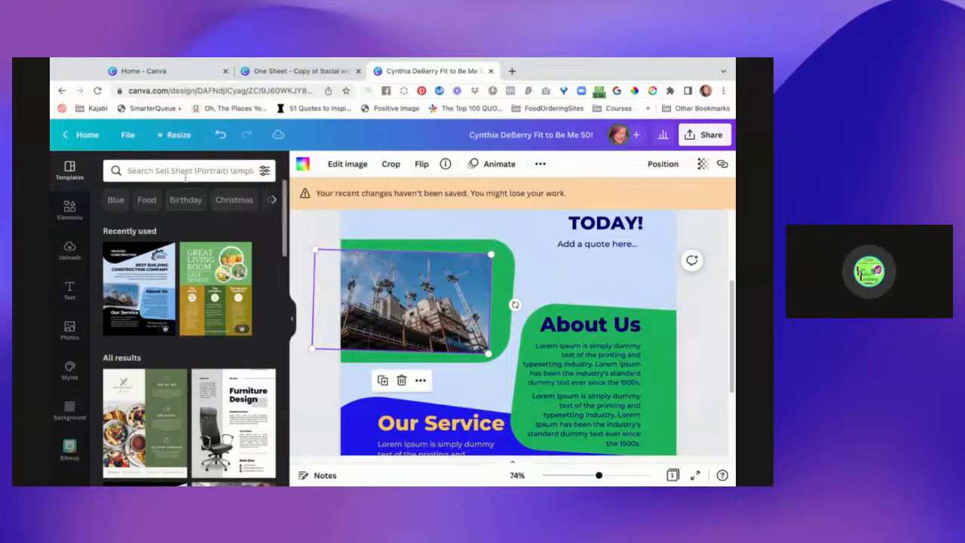
Try to save the design's unsaved changes.
{"action": "left_click", "coordinate": [126, 136]}
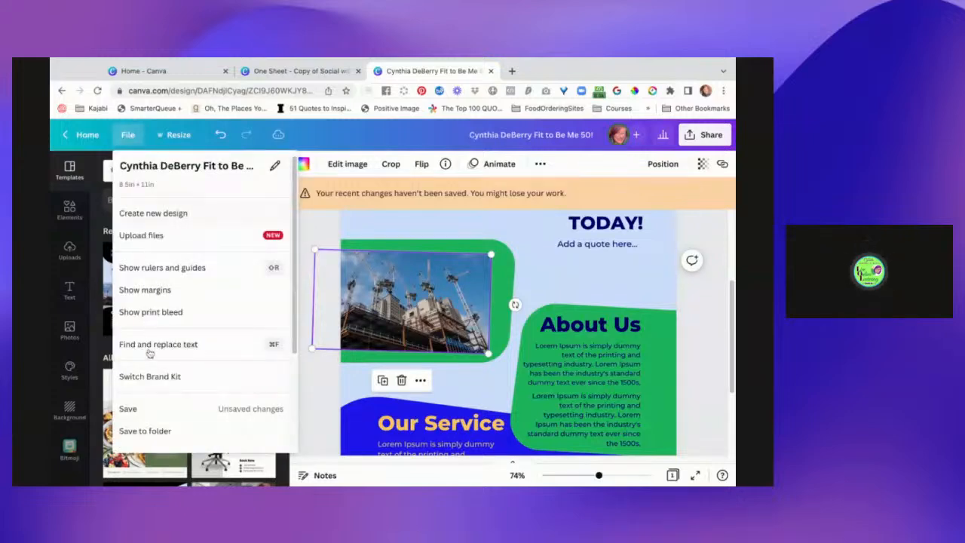
{"action": "left_click", "coordinate": [130, 409]}
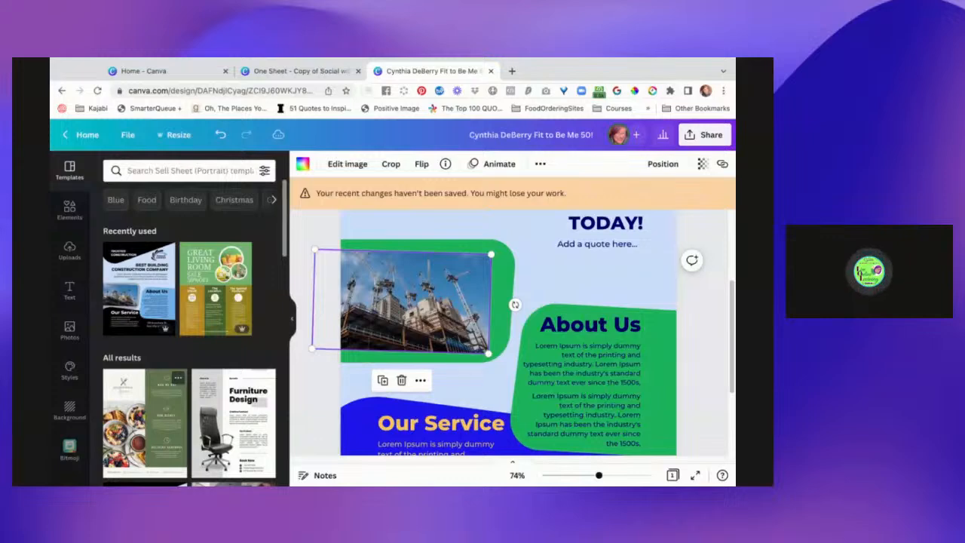
{"action": "left_click", "coordinate": [318, 236]}
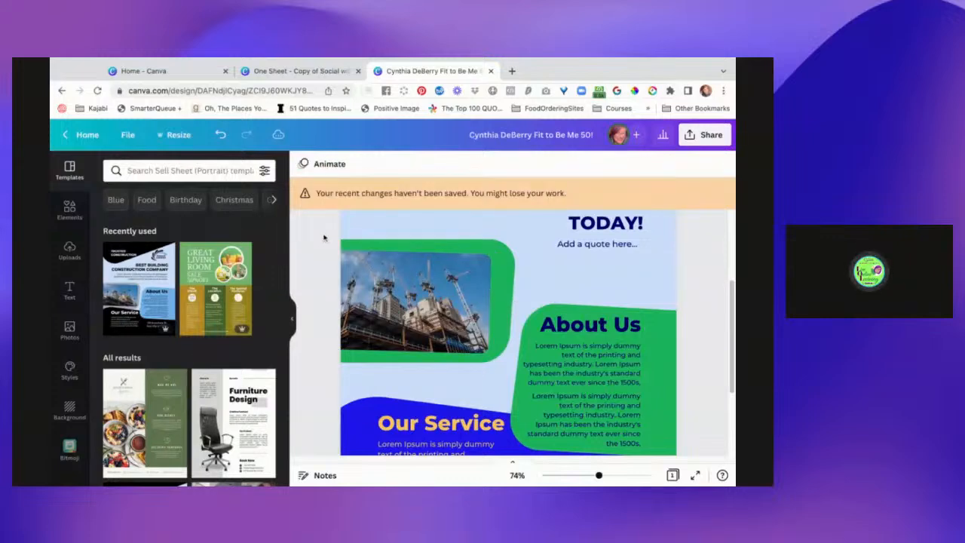
Look over the sheet and reload the design page in the browser.
{"action": "scroll", "coordinate": [321, 252], "scroll_direction": "up", "scroll_amount": 2}
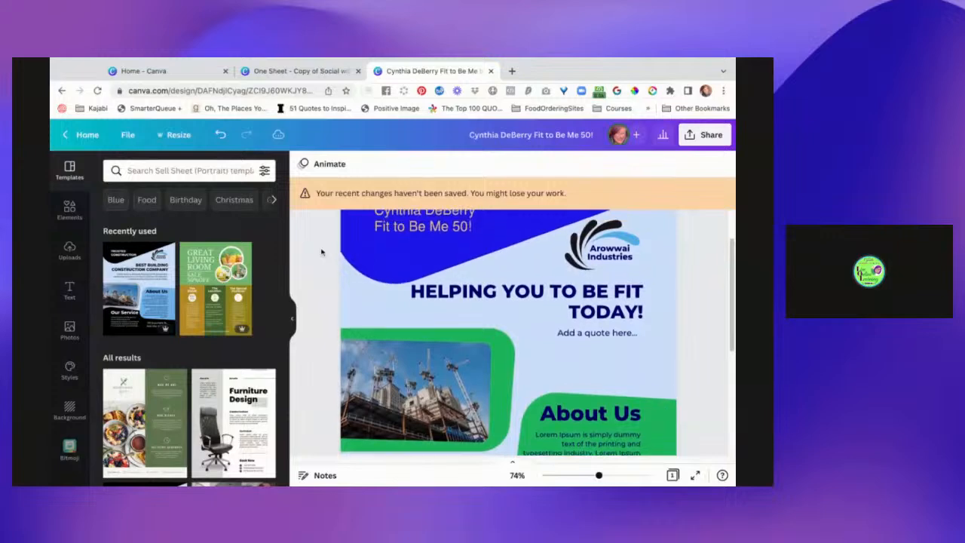
{"action": "scroll", "coordinate": [323, 252], "scroll_direction": "down", "scroll_amount": 2}
{"action": "scroll", "coordinate": [323, 252], "scroll_direction": "down", "scroll_amount": 1}
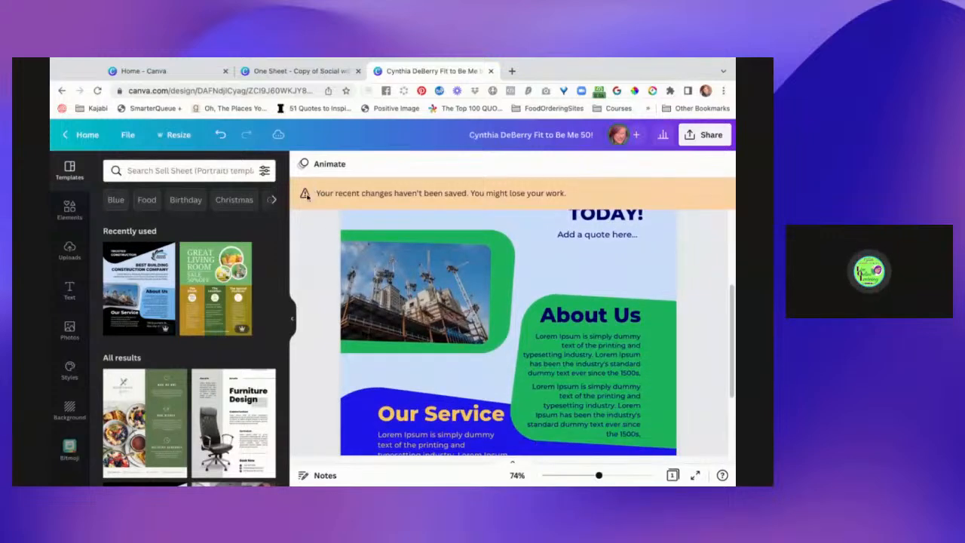
{"action": "scroll", "coordinate": [309, 267], "scroll_direction": "up", "scroll_amount": 2}
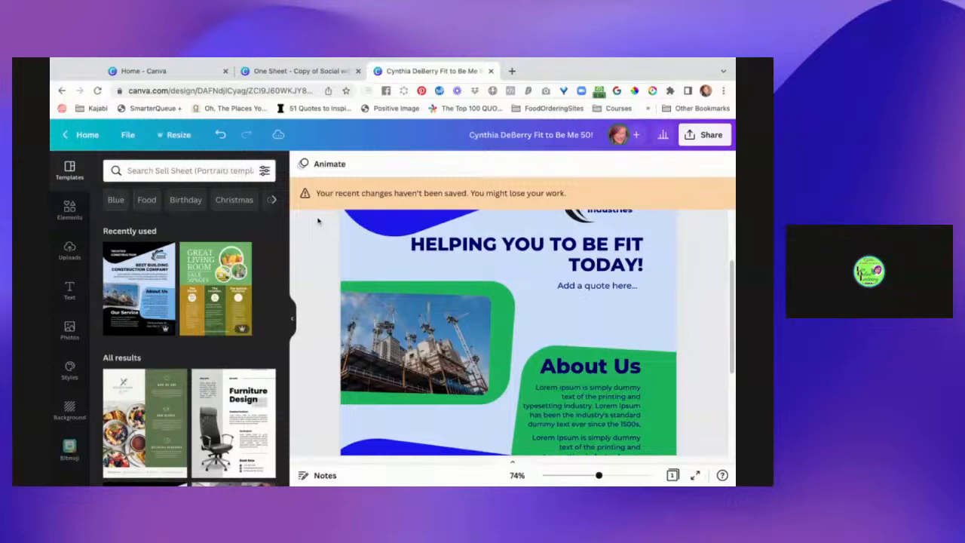
{"action": "left_click", "coordinate": [130, 135]}
{"action": "left_click", "coordinate": [96, 91]}
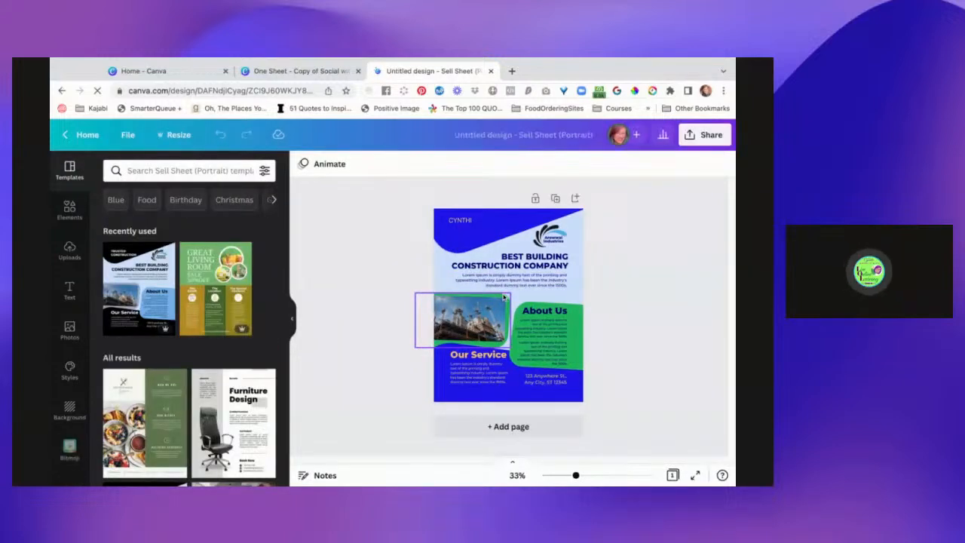
Turn off the uppercase formatting on the name text in the blue header shape.
{"action": "left_click", "coordinate": [503, 297]}
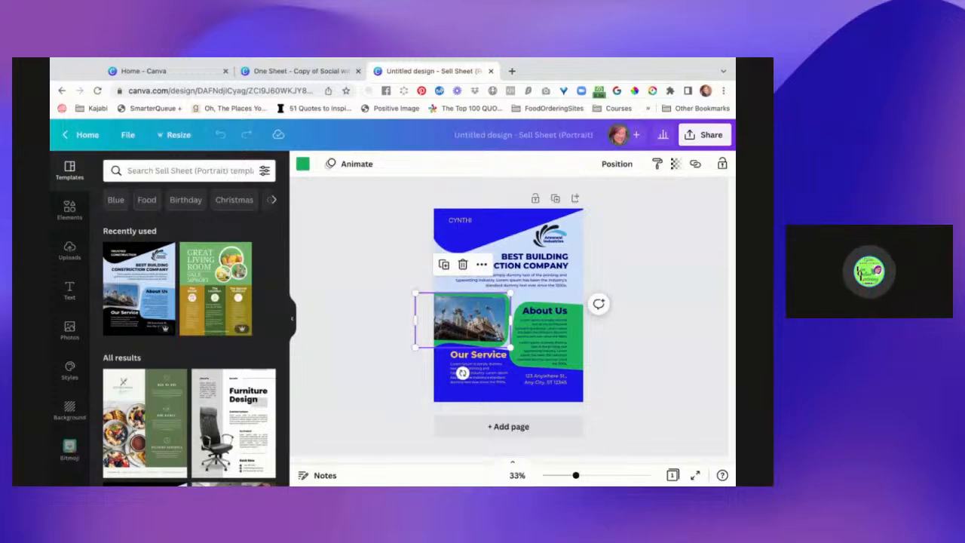
{"action": "left_click", "coordinate": [483, 223]}
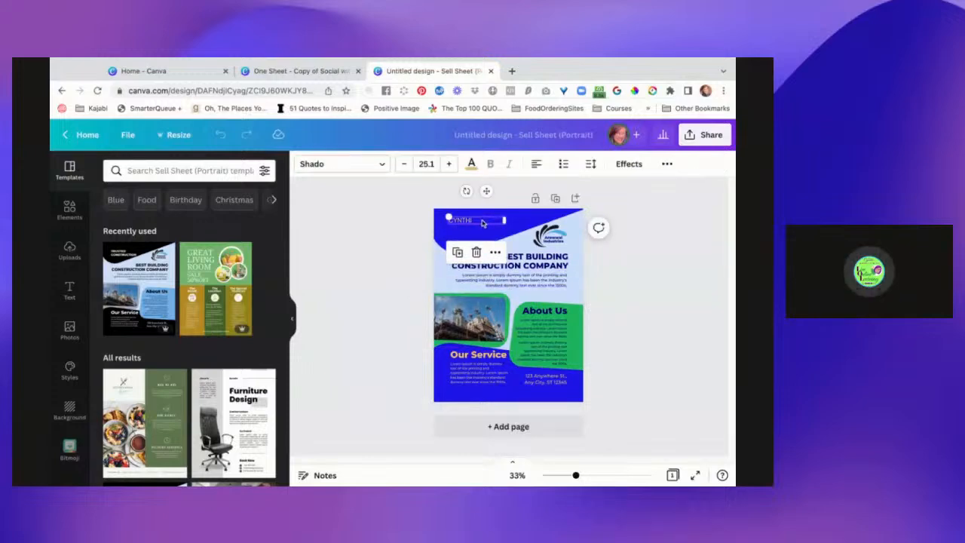
{"action": "double_click", "coordinate": [482, 224]}
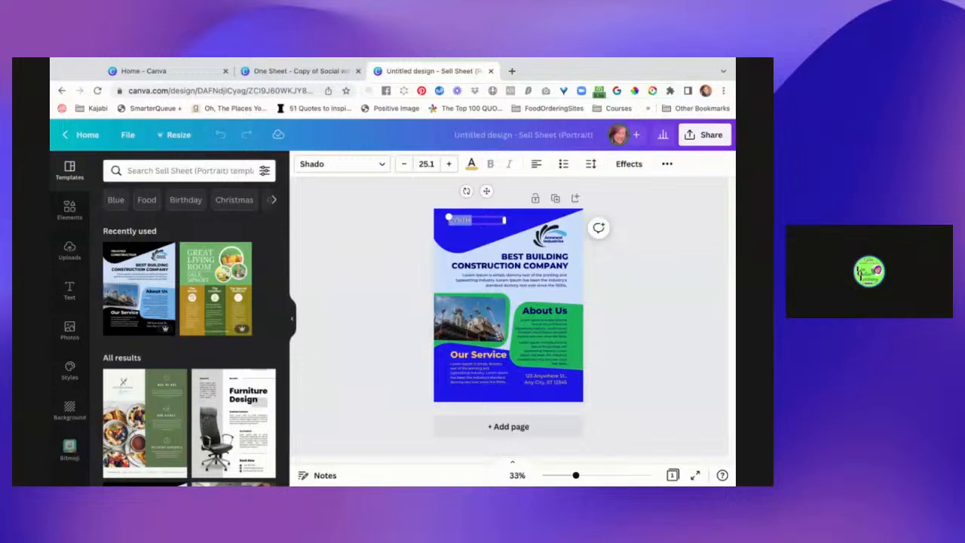
{"action": "left_click", "coordinate": [668, 165]}
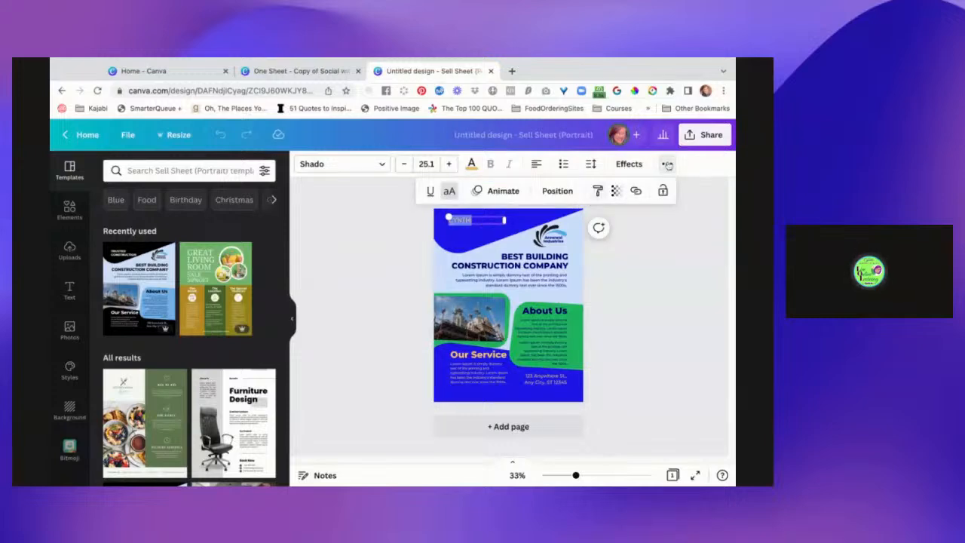
{"action": "left_click", "coordinate": [668, 165]}
{"action": "scroll", "coordinate": [675, 325], "scroll_direction": "up", "scroll_amount": 5}
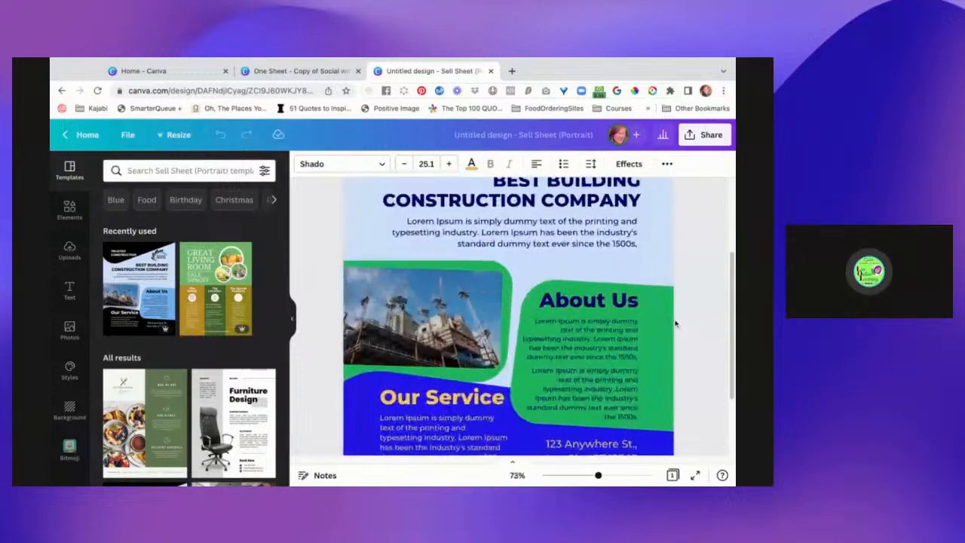
{"action": "scroll", "coordinate": [513, 316], "scroll_direction": "up", "scroll_amount": 2}
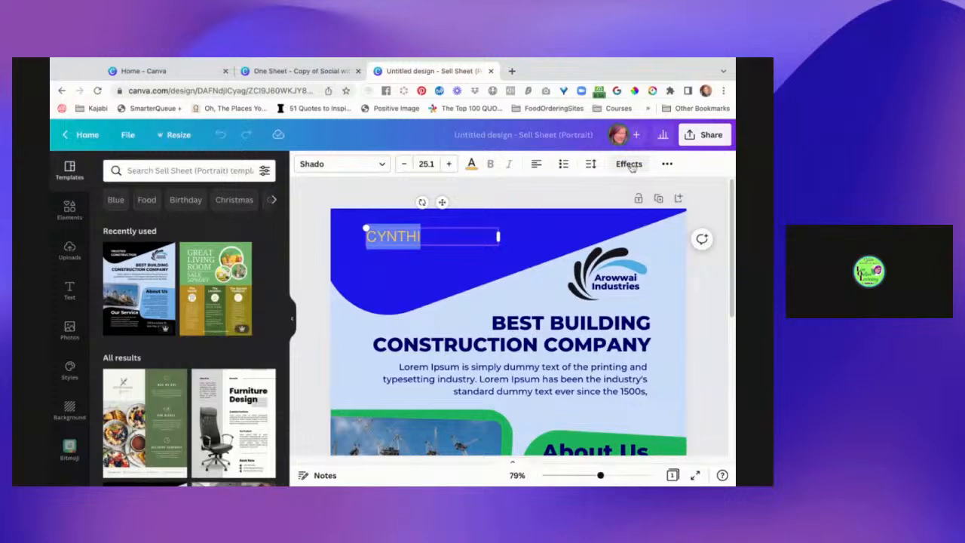
{"action": "left_click", "coordinate": [666, 164]}
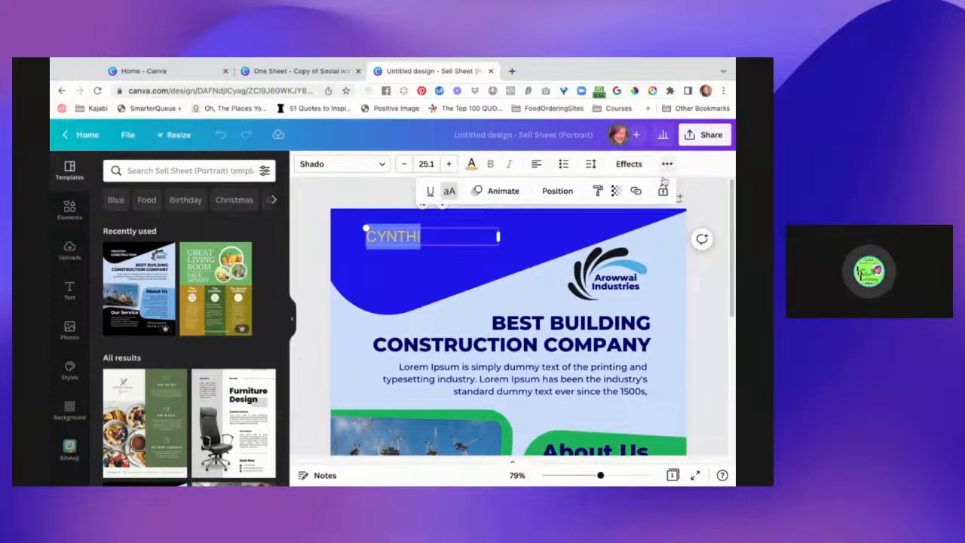
{"action": "left_click", "coordinate": [455, 193]}
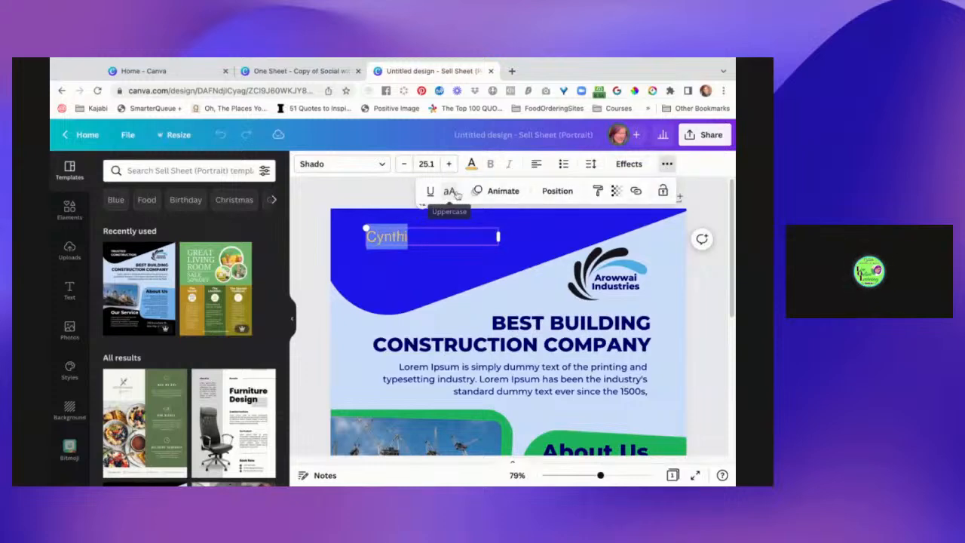
Complete the person's full name in the header text box and nudge it slightly down within the blue shape.
{"action": "left_click", "coordinate": [427, 236]}
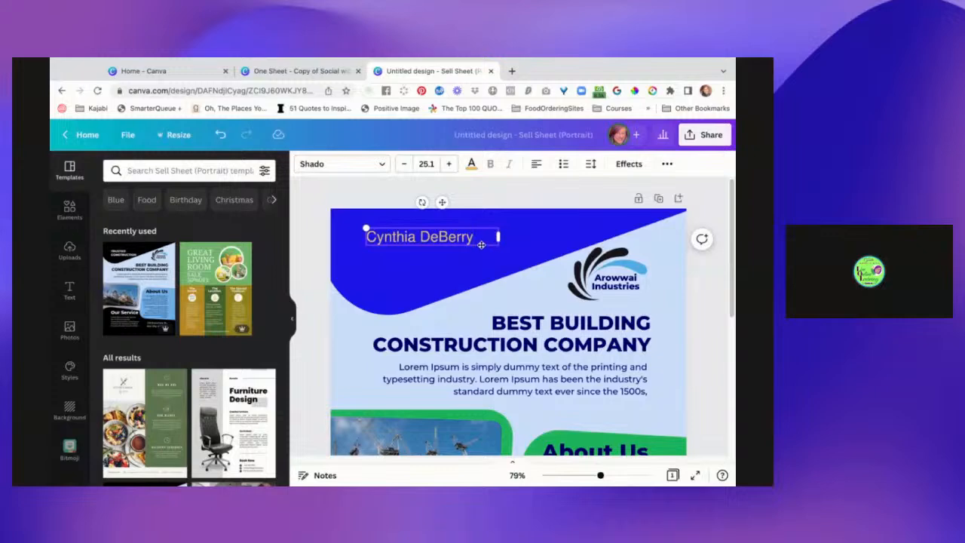
{"action": "left_click_drag", "start_coordinate": [482, 245], "coordinate": [473, 235]}
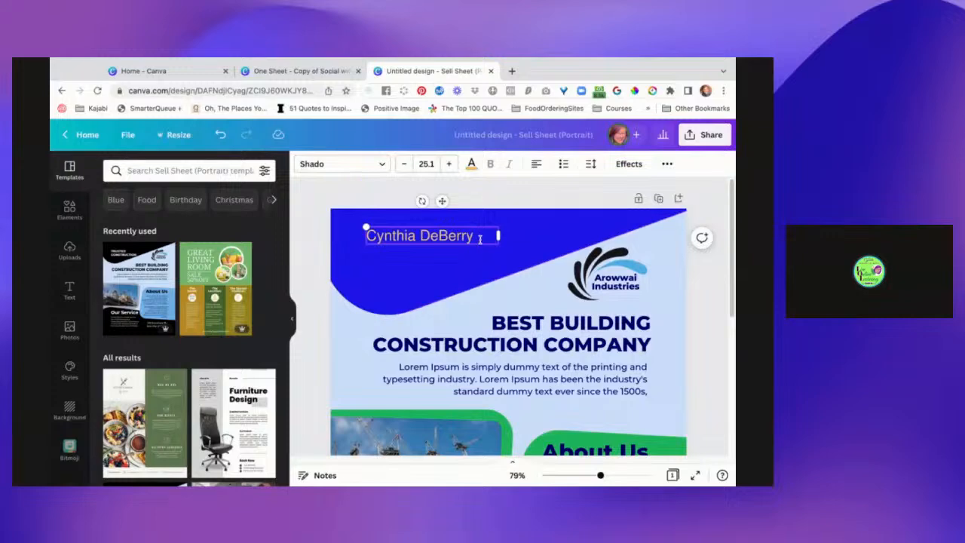
{"action": "left_click", "coordinate": [435, 266]}
{"action": "left_click", "coordinate": [444, 277]}
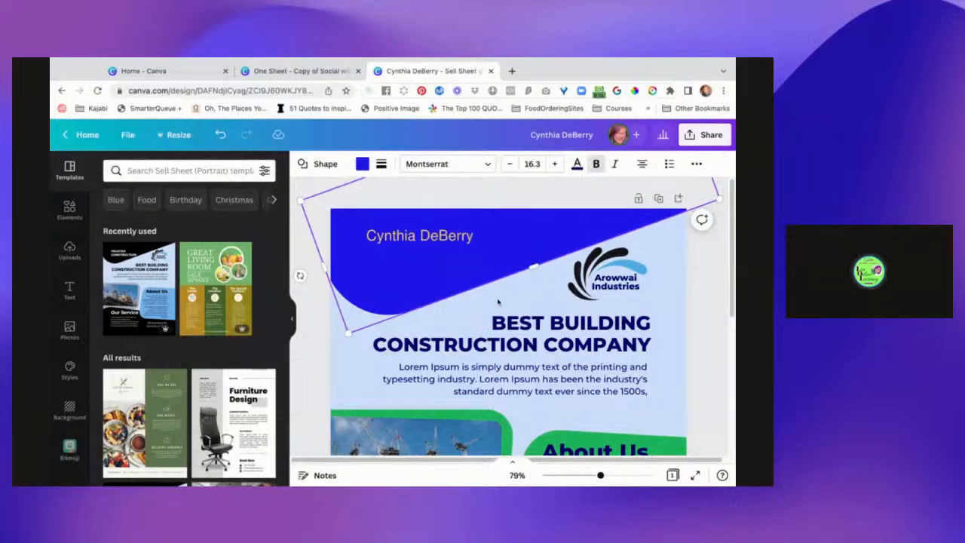
{"action": "left_click", "coordinate": [418, 235]}
{"action": "left_click_drag", "start_coordinate": [419, 235], "coordinate": [429, 236]}
{"action": "left_click", "coordinate": [508, 294]}
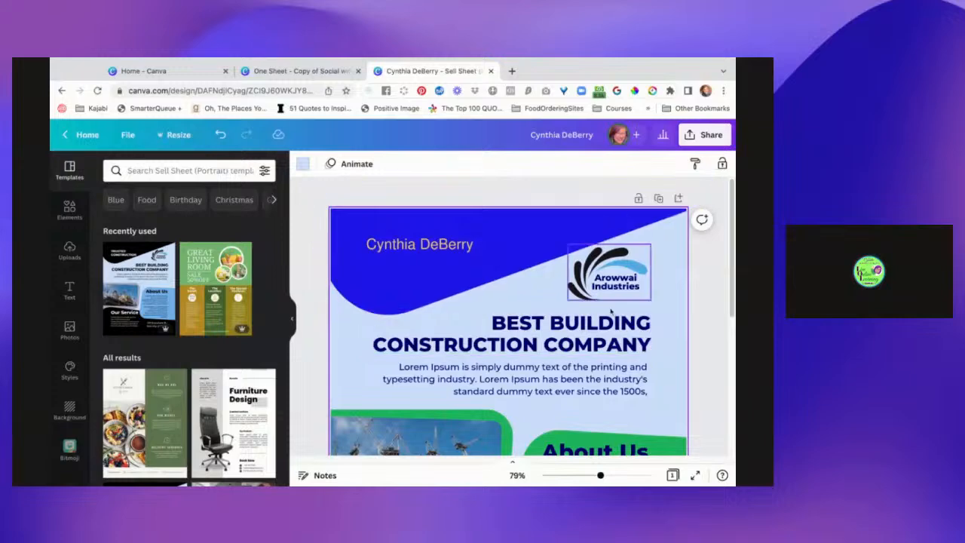
Add a second page below the finished sheet.
{"action": "scroll", "coordinate": [657, 310], "scroll_direction": "down", "scroll_amount": 3}
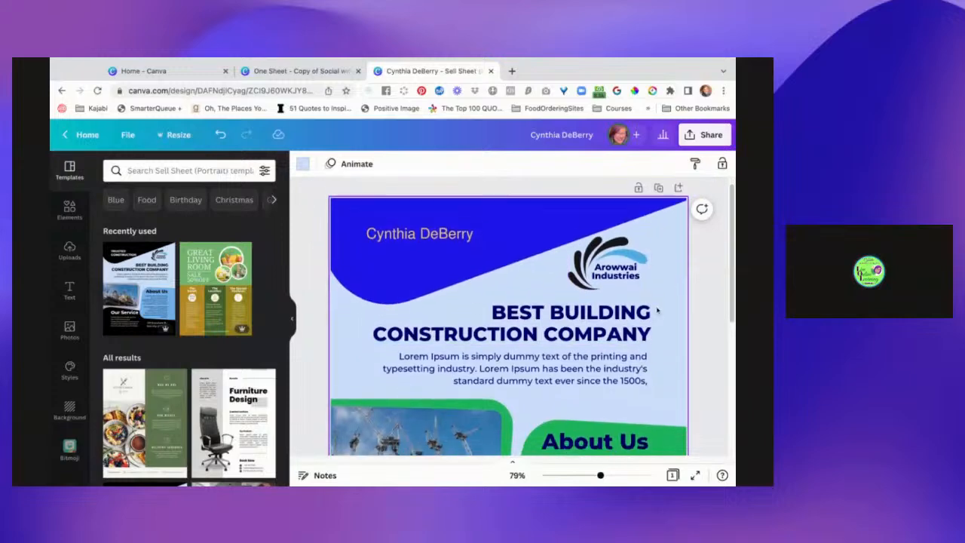
{"action": "scroll", "coordinate": [657, 310], "scroll_direction": "down", "scroll_amount": 5}
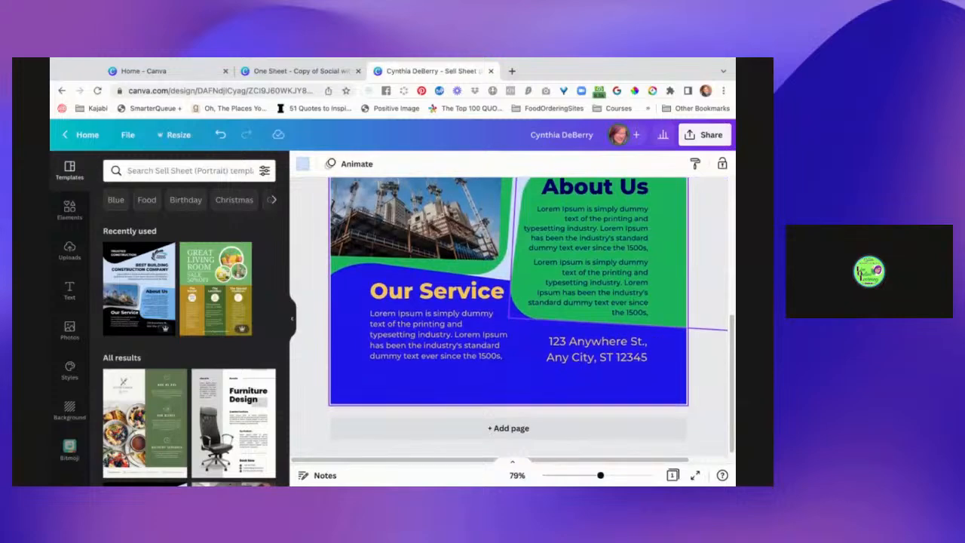
{"action": "left_click", "coordinate": [619, 299]}
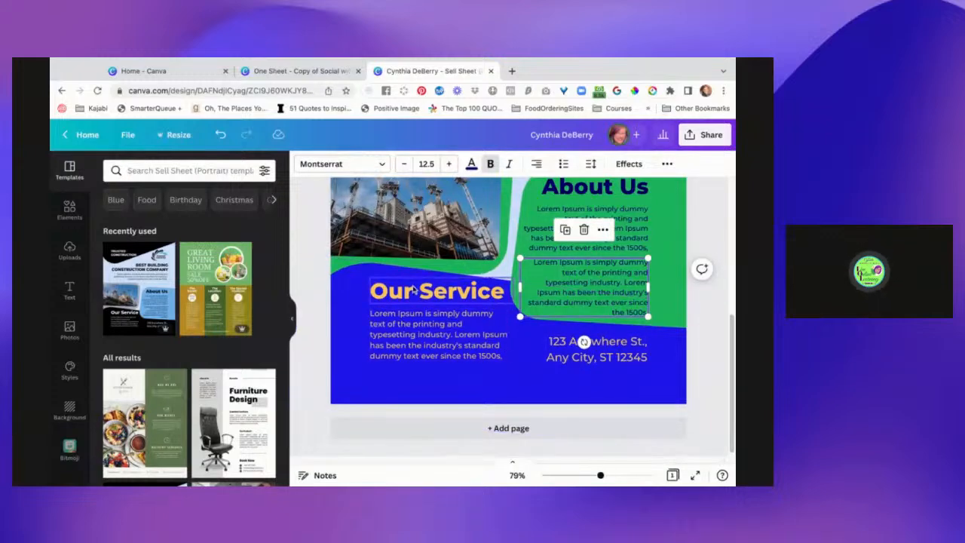
{"action": "scroll", "coordinate": [478, 331], "scroll_direction": "up", "scroll_amount": 4}
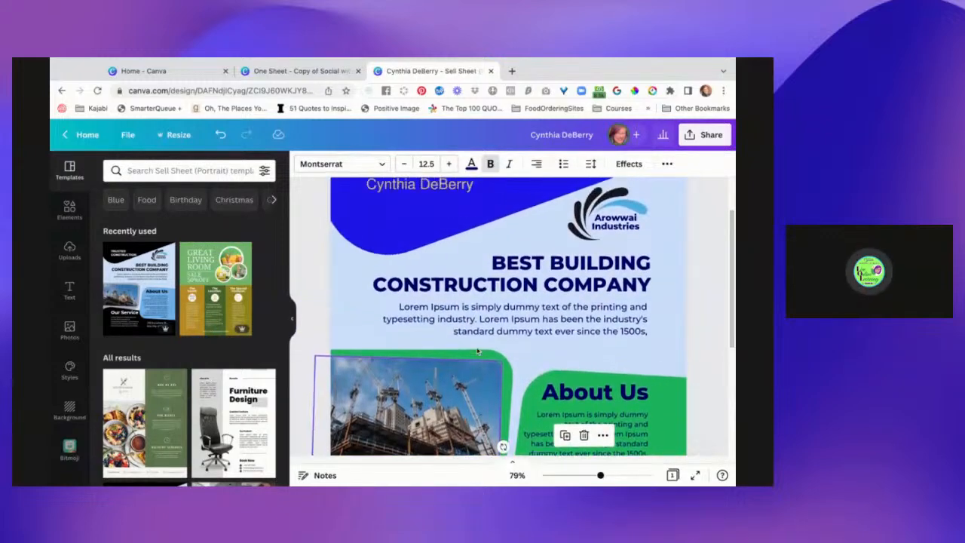
{"action": "scroll", "coordinate": [477, 351], "scroll_direction": "down", "scroll_amount": 4}
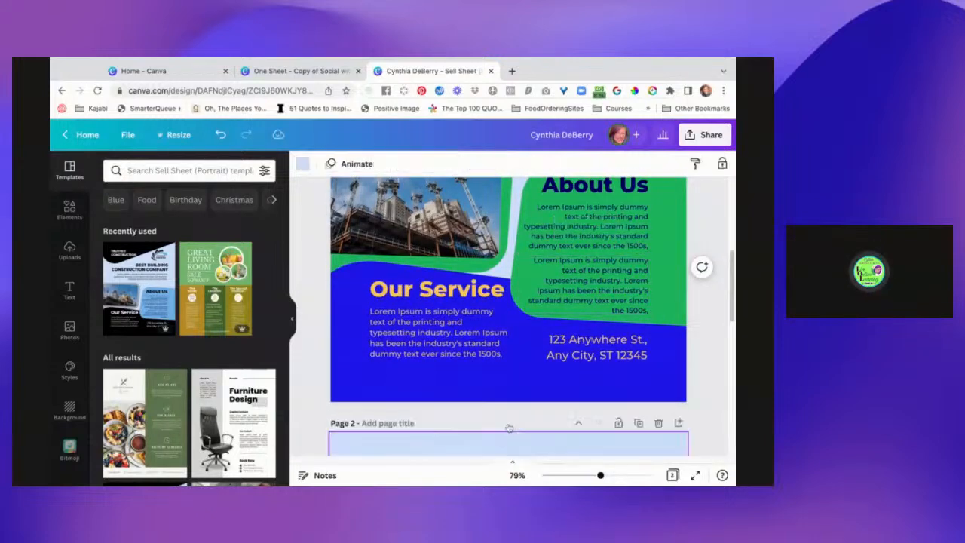
{"action": "left_click", "coordinate": [510, 427]}
Look over the content of page 1 and the empty page 2.
{"action": "scroll", "coordinate": [500, 332], "scroll_direction": "up", "scroll_amount": 2}
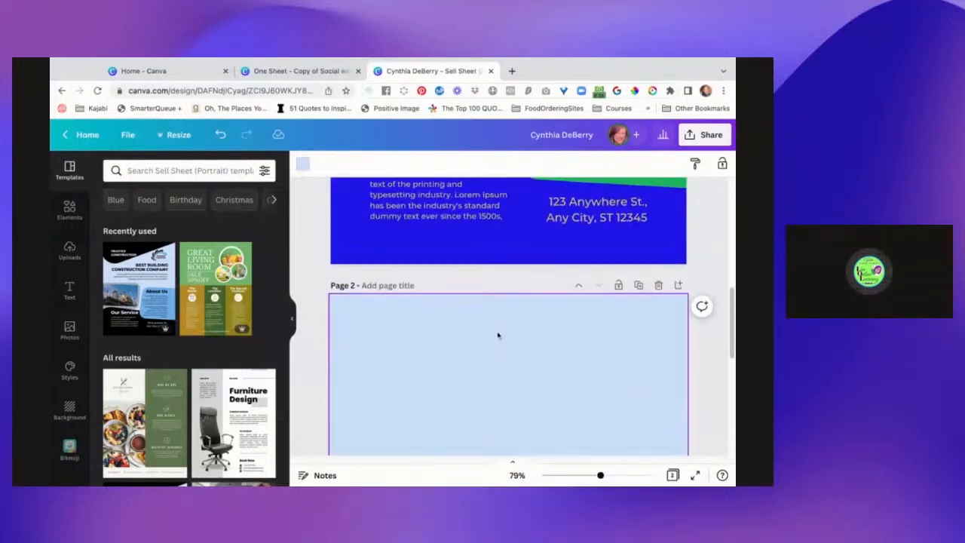
{"action": "scroll", "coordinate": [499, 337], "scroll_direction": "down", "scroll_amount": 3}
{"action": "scroll", "coordinate": [501, 332], "scroll_direction": "up", "scroll_amount": 2}
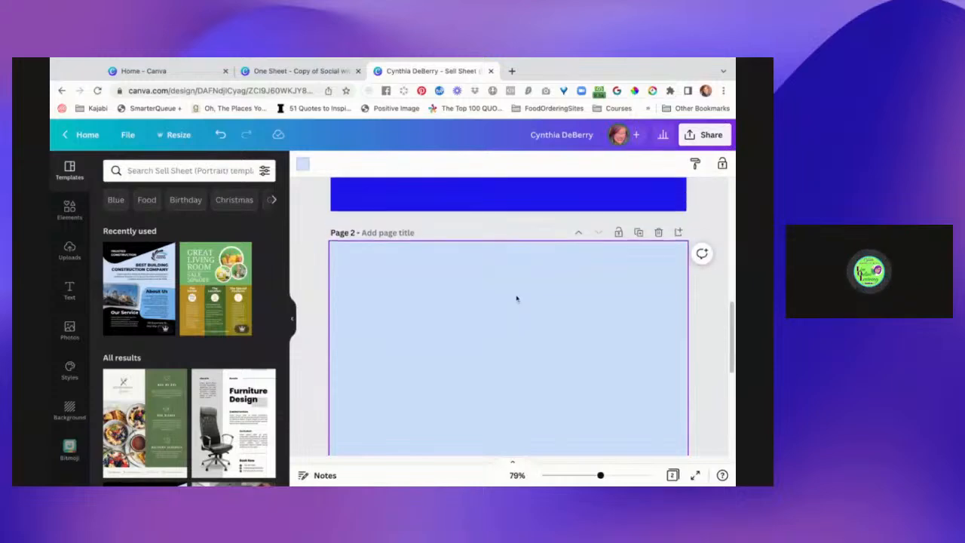
{"action": "scroll", "coordinate": [518, 297], "scroll_direction": "up", "scroll_amount": 4}
{"action": "scroll", "coordinate": [509, 317], "scroll_direction": "up", "scroll_amount": 5}
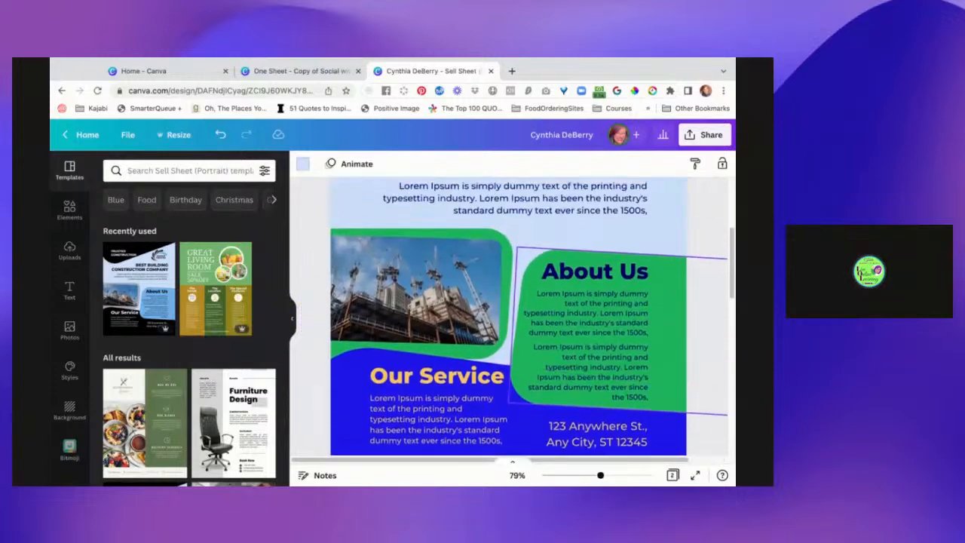
{"action": "scroll", "coordinate": [508, 317], "scroll_direction": "down", "scroll_amount": 6}
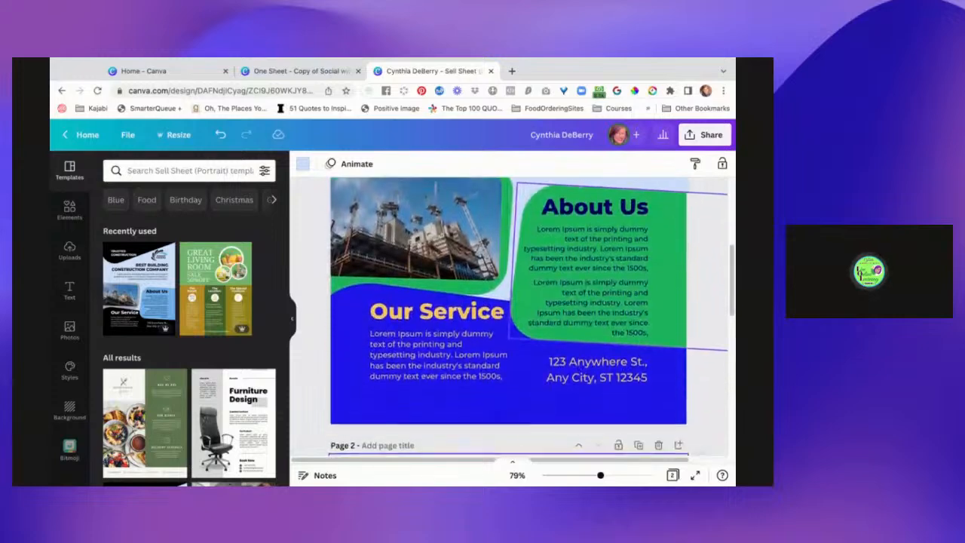
{"action": "scroll", "coordinate": [509, 317], "scroll_direction": "down", "scroll_amount": 3}
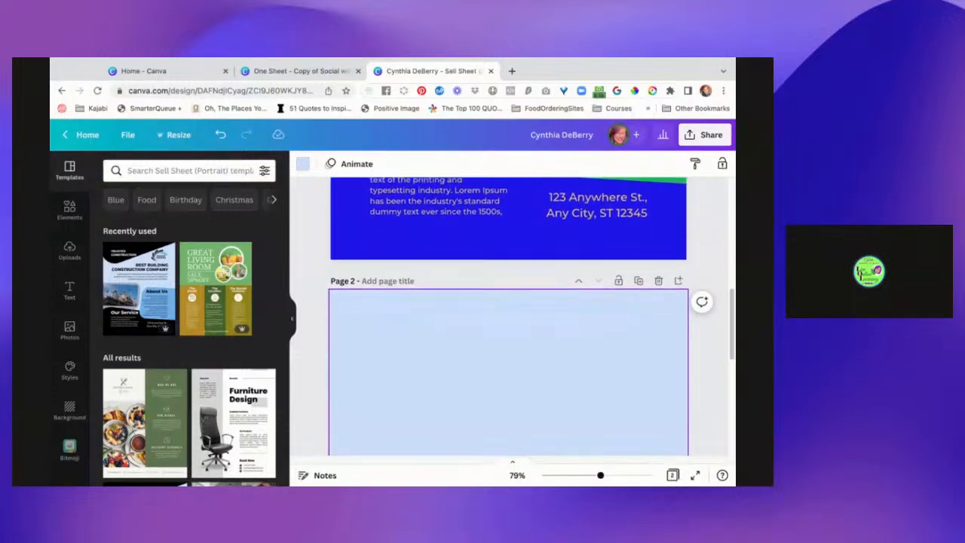
{"action": "scroll", "coordinate": [508, 317], "scroll_direction": "down", "scroll_amount": 1}
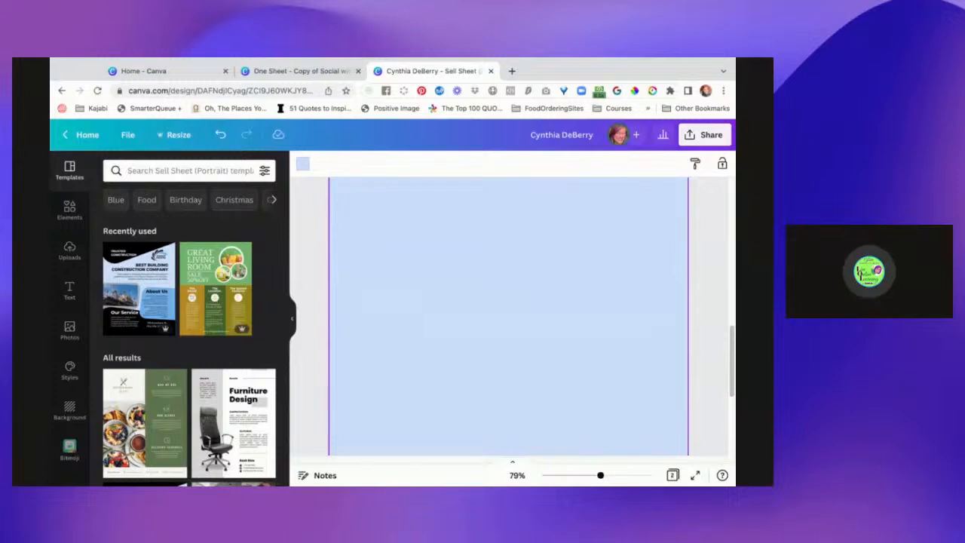
{"action": "scroll", "coordinate": [519, 313], "scroll_direction": "up", "scroll_amount": 4}
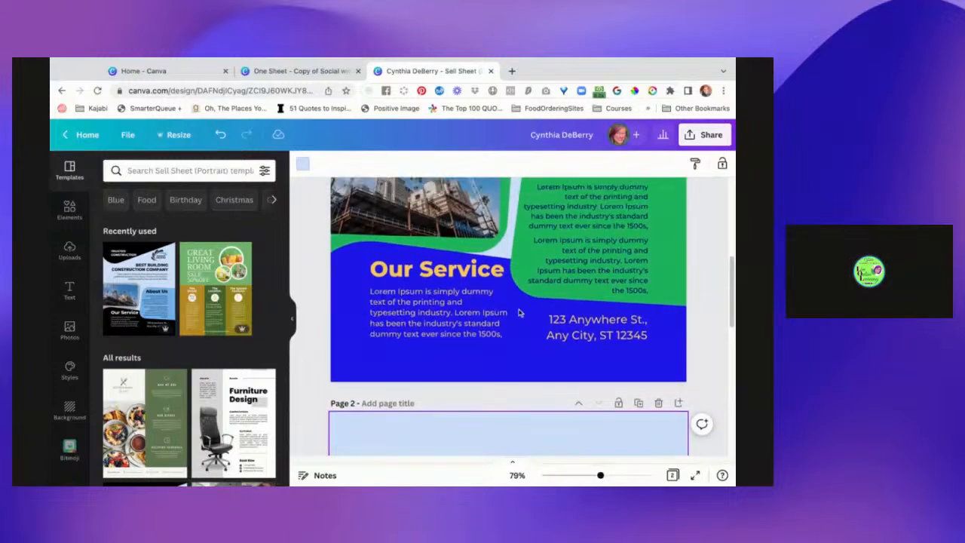
{"action": "scroll", "coordinate": [519, 312], "scroll_direction": "up", "scroll_amount": 5}
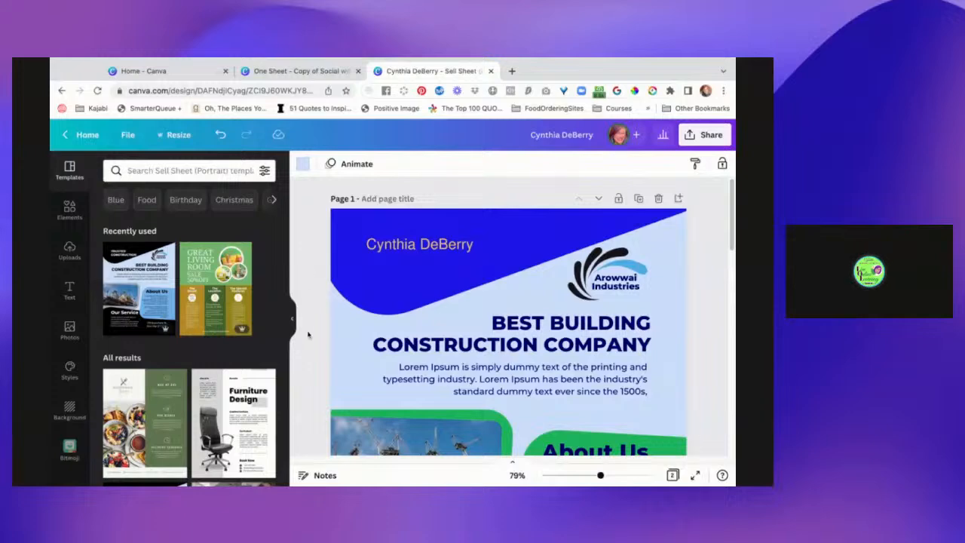
Browse the Sell Sheet (Portrait) templates and compare them with the design's two pages.
{"action": "scroll", "coordinate": [310, 381], "scroll_direction": "down", "scroll_amount": 2}
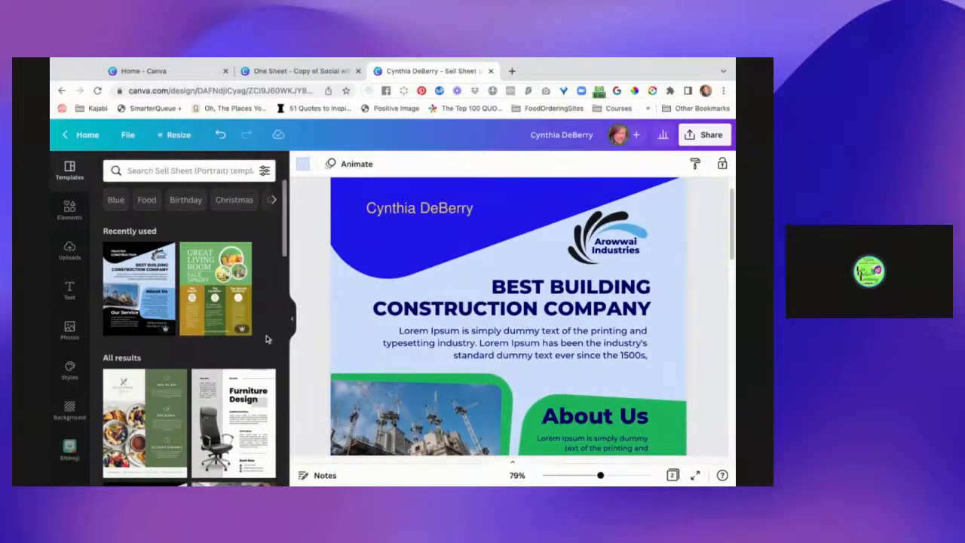
{"action": "scroll", "coordinate": [276, 407], "scroll_direction": "down", "scroll_amount": 2}
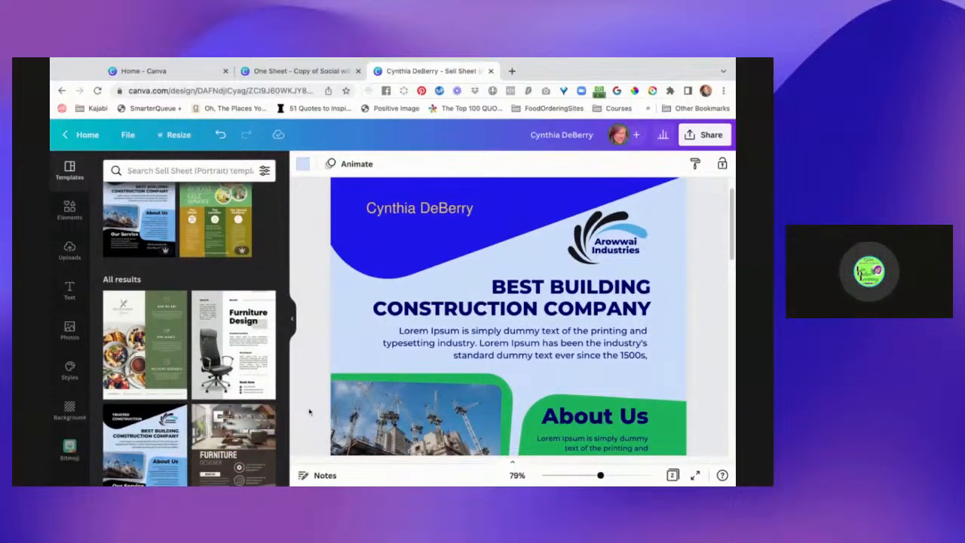
{"action": "scroll", "coordinate": [310, 412], "scroll_direction": "down", "scroll_amount": 3}
{"action": "scroll", "coordinate": [309, 412], "scroll_direction": "down", "scroll_amount": 15}
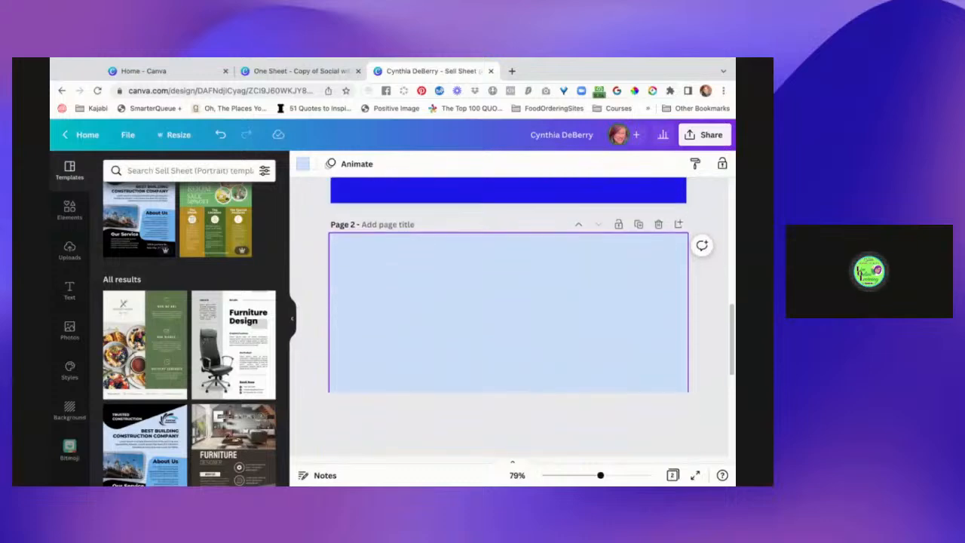
{"action": "scroll", "coordinate": [509, 316], "scroll_direction": "down", "scroll_amount": 7}
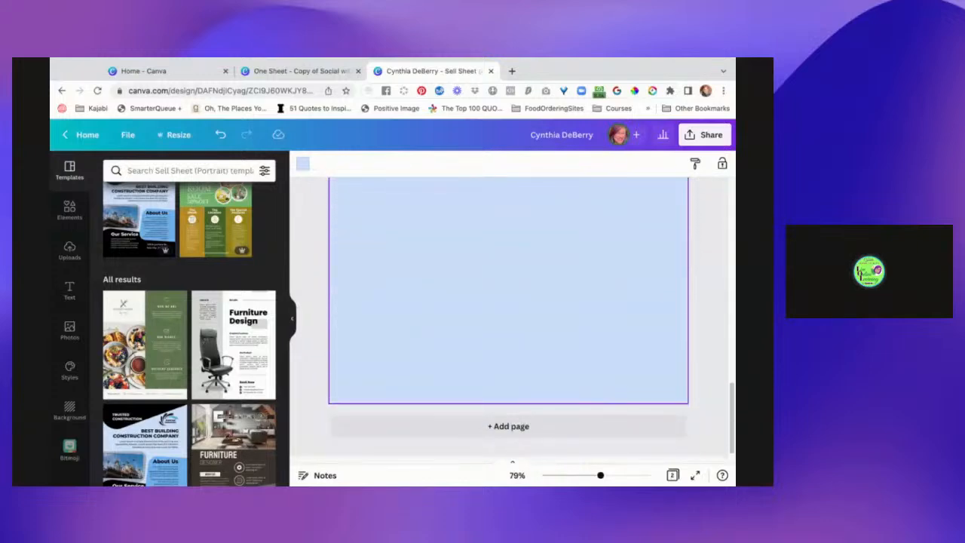
{"action": "scroll", "coordinate": [255, 326], "scroll_direction": "down", "scroll_amount": 3}
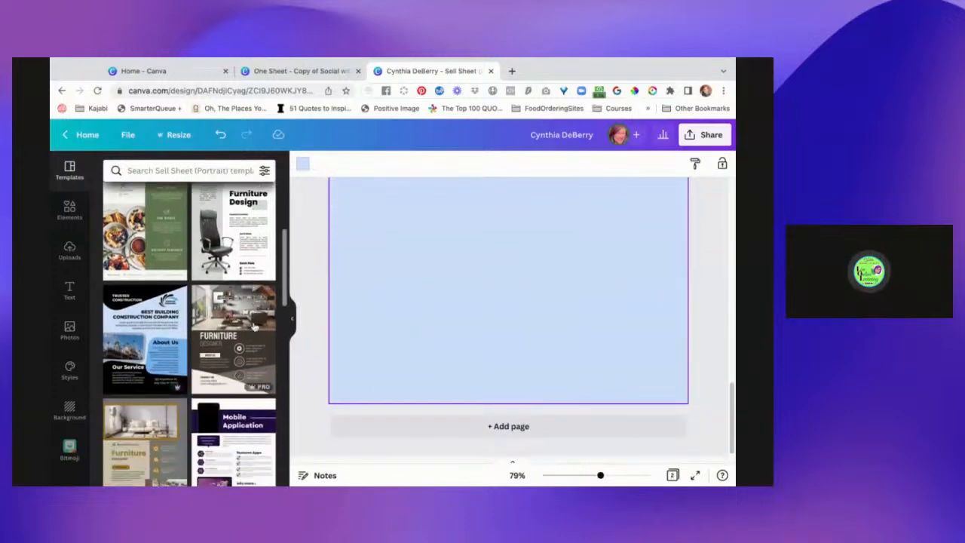
{"action": "scroll", "coordinate": [255, 326], "scroll_direction": "down", "scroll_amount": 3}
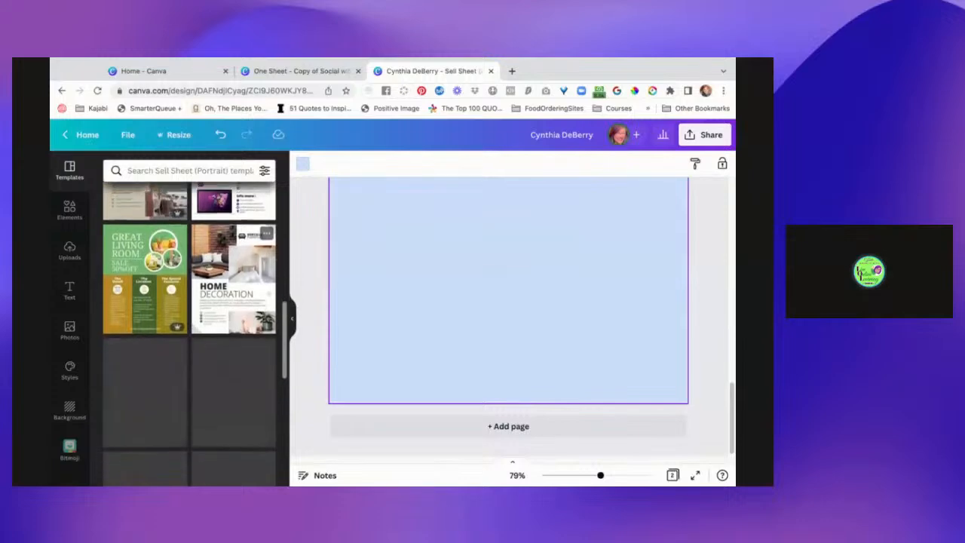
{"action": "scroll", "coordinate": [255, 326], "scroll_direction": "down", "scroll_amount": 1}
{"action": "scroll", "coordinate": [255, 326], "scroll_direction": "up", "scroll_amount": 1}
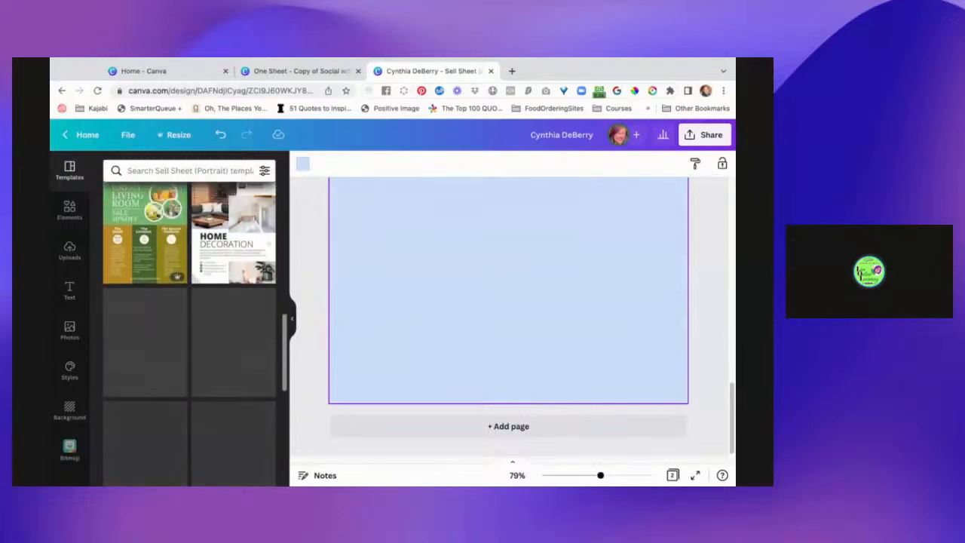
{"action": "scroll", "coordinate": [141, 342], "scroll_direction": "up", "scroll_amount": 1}
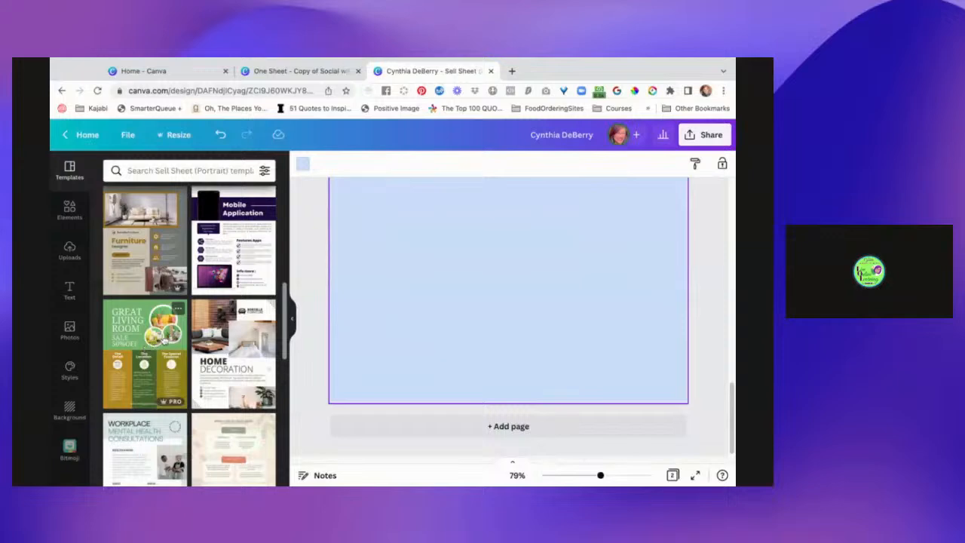
{"action": "scroll", "coordinate": [346, 270], "scroll_direction": "up", "scroll_amount": 5}
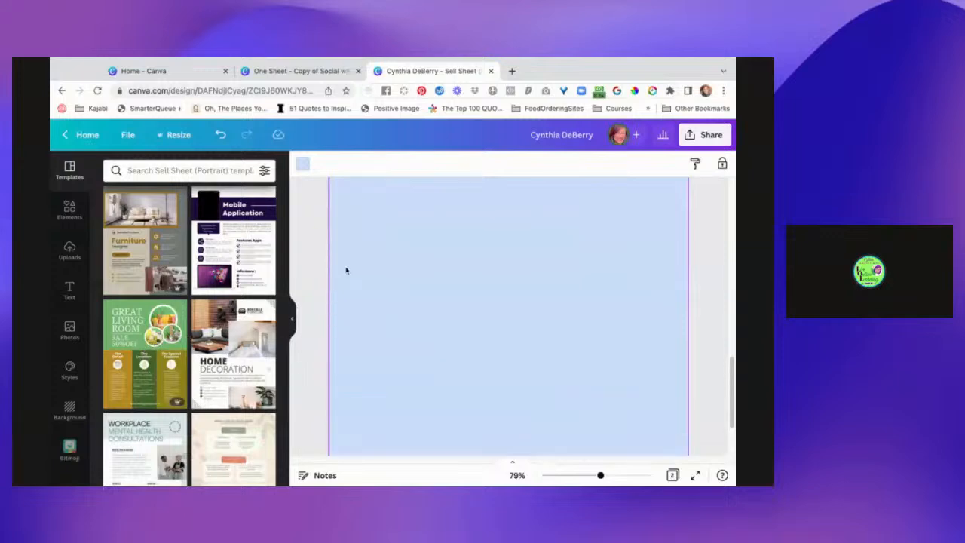
{"action": "scroll", "coordinate": [346, 270], "scroll_direction": "up", "scroll_amount": 5}
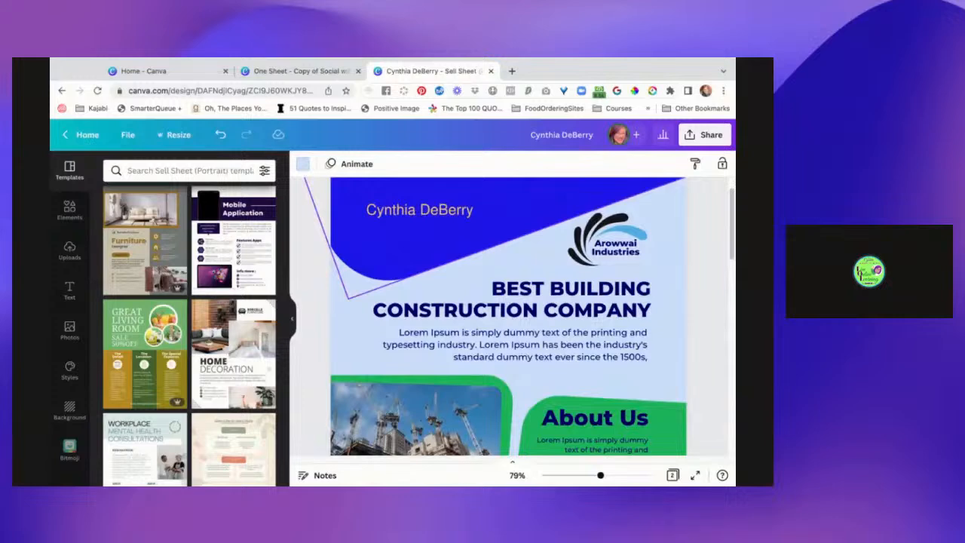
Shift the blue header shape, the Arowwai Industries logo, the headline and its paragraph up on page 1.
{"action": "left_click_drag", "start_coordinate": [460, 243], "coordinate": [459, 242]}
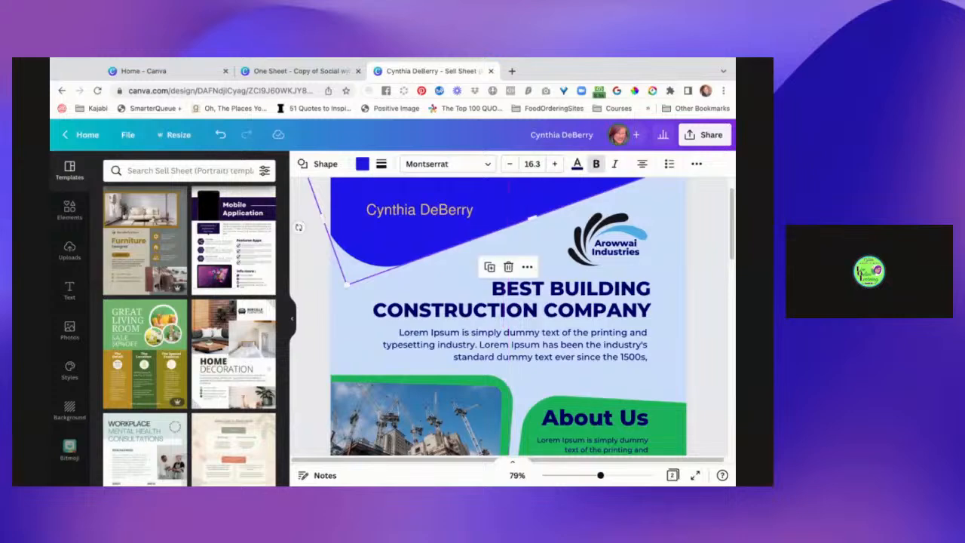
{"action": "left_click", "coordinate": [595, 224]}
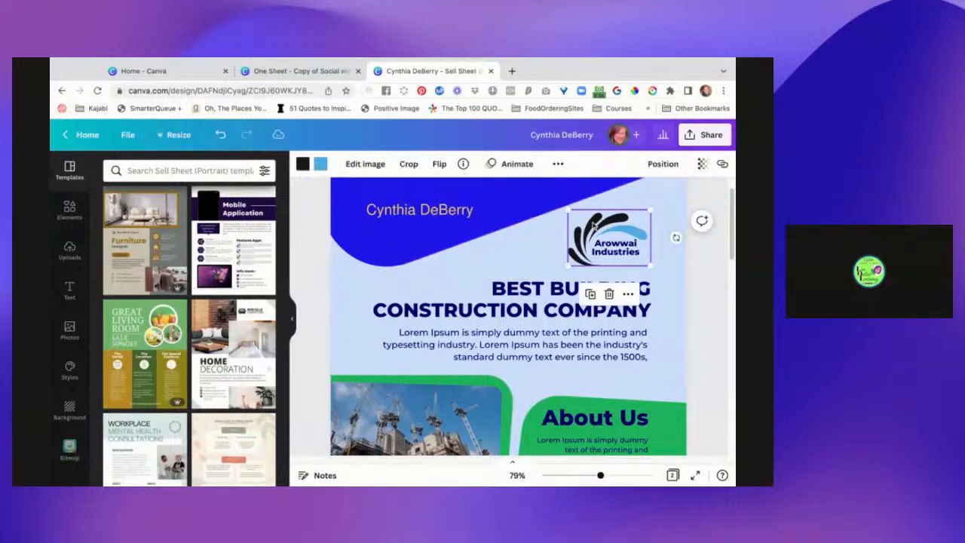
{"action": "left_click", "coordinate": [630, 253]}
{"action": "left_click_drag", "start_coordinate": [630, 254], "coordinate": [639, 233]}
{"action": "left_click_drag", "start_coordinate": [620, 217], "coordinate": [620, 217]}
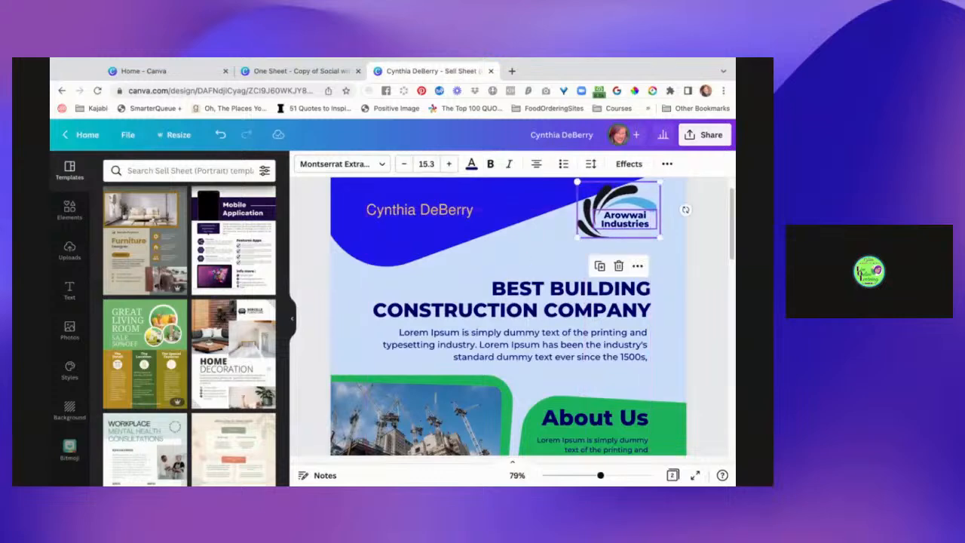
{"action": "mouse_move", "coordinate": [546, 310]}
{"action": "left_mouse_down"}
{"action": "mouse_move", "coordinate": [543, 272]}
{"action": "mouse_move", "coordinate": [544, 283]}
{"action": "left_mouse_up"}
{"action": "mouse_move", "coordinate": [566, 357]}
{"action": "left_mouse_down"}
{"action": "mouse_move", "coordinate": [566, 328]}
{"action": "mouse_move", "coordinate": [568, 356]}
{"action": "left_mouse_up"}
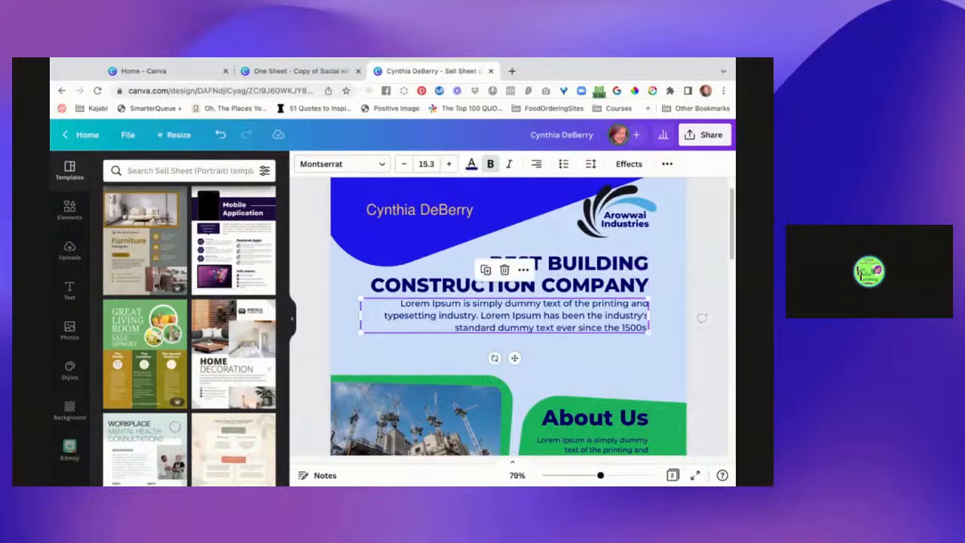
Delete the construction site photo above the Our Service section.
{"action": "scroll", "coordinate": [509, 377], "scroll_direction": "down", "scroll_amount": 3}
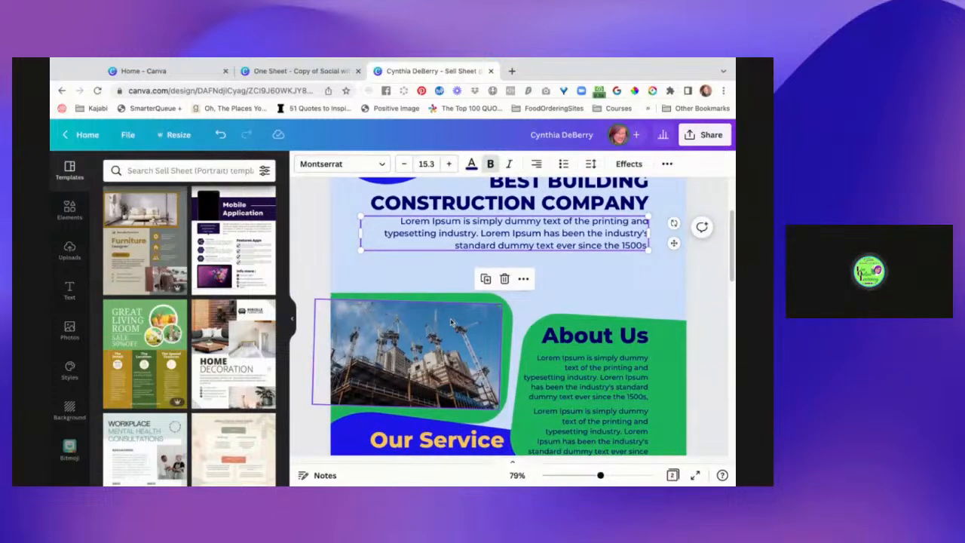
{"action": "left_click", "coordinate": [443, 352]}
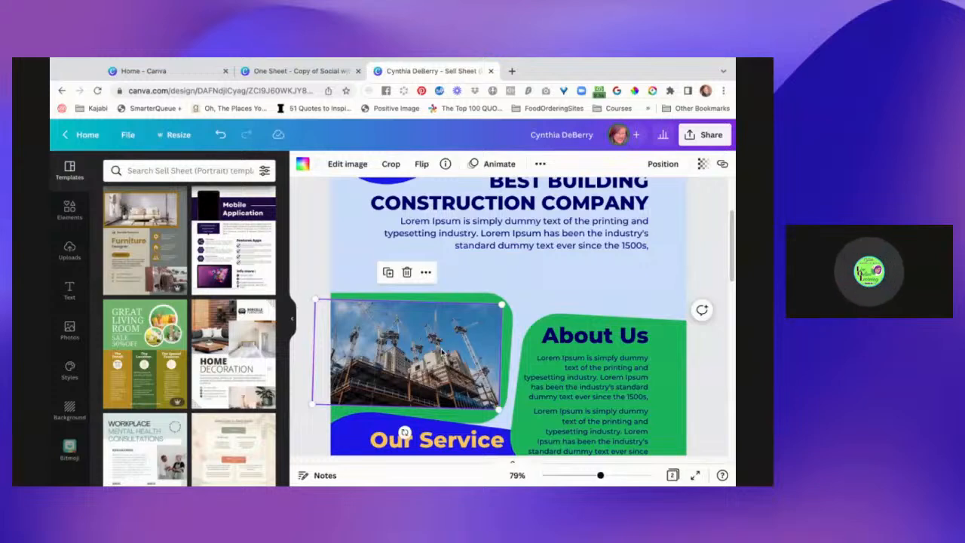
{"action": "key", "text": "Delete"}
{"action": "key", "text": "Delete"}
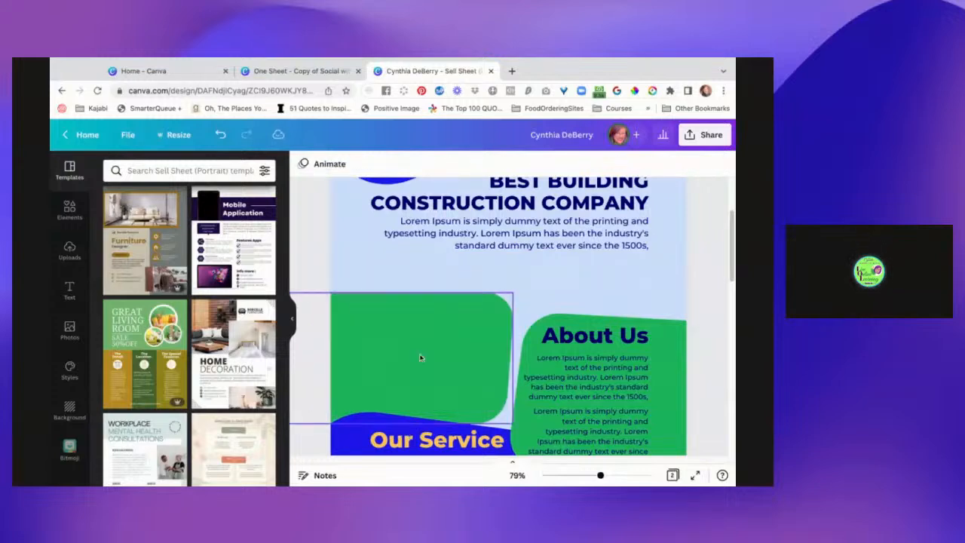
Insert a circular photo frame, shrink it at the page's left edge above Our Service, and add a copy to its lower right.
{"action": "left_click", "coordinate": [73, 219]}
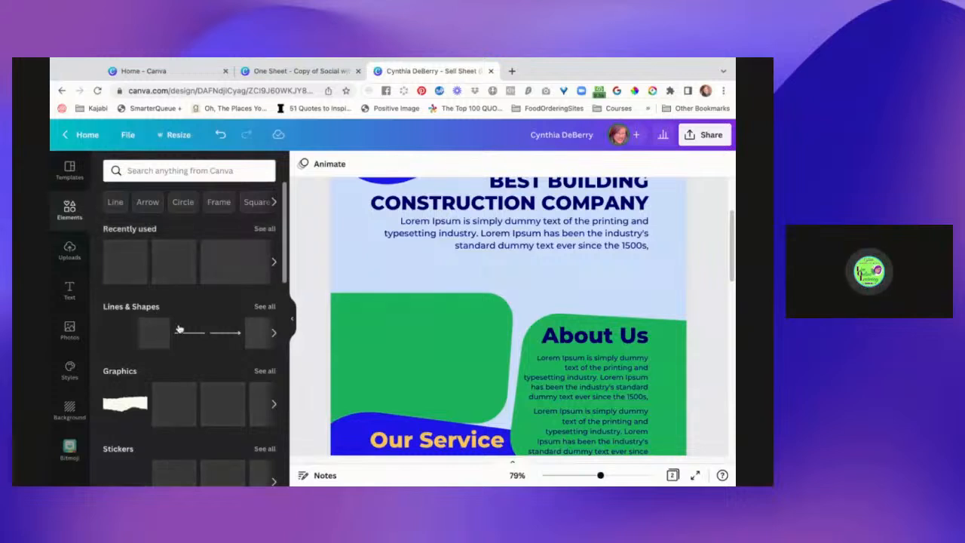
{"action": "scroll", "coordinate": [190, 335], "scroll_direction": "down", "scroll_amount": 3}
{"action": "scroll", "coordinate": [209, 389], "scroll_direction": "down", "scroll_amount": 3}
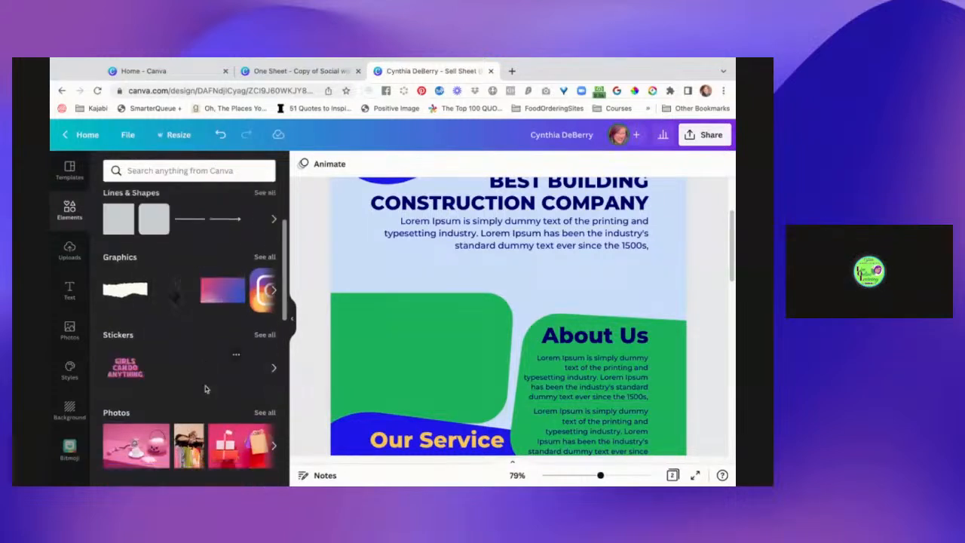
{"action": "scroll", "coordinate": [206, 388], "scroll_direction": "down", "scroll_amount": 5}
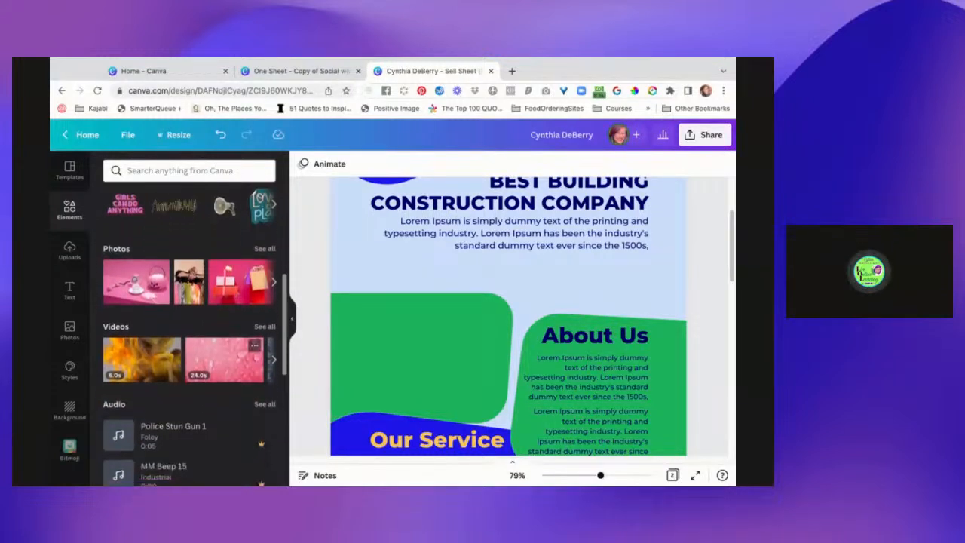
{"action": "scroll", "coordinate": [122, 370], "scroll_direction": "down", "scroll_amount": 5}
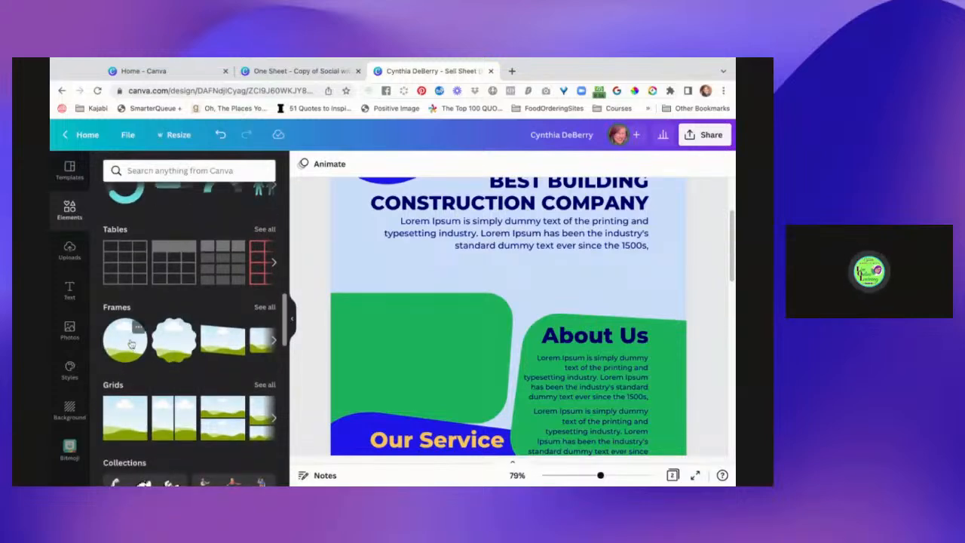
{"action": "left_click", "coordinate": [130, 343]}
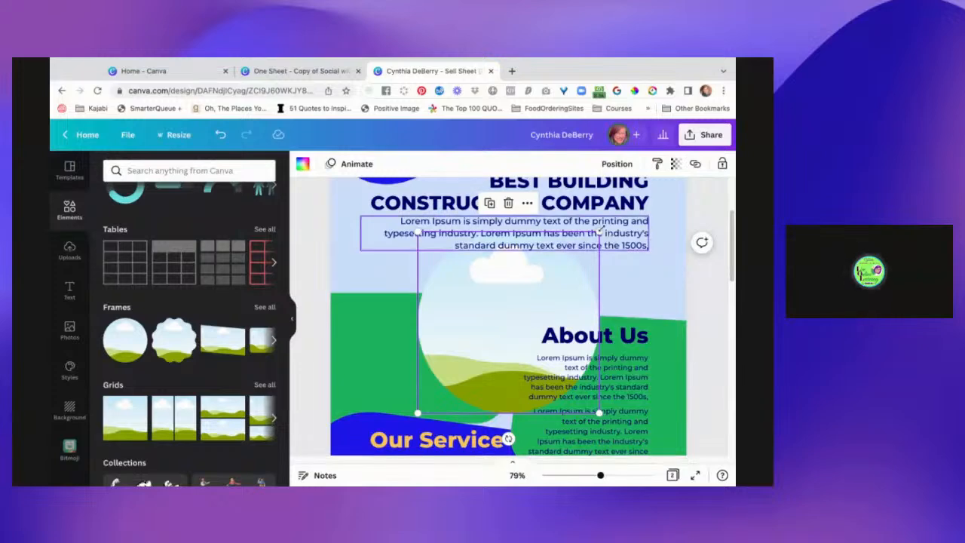
{"action": "left_click_drag", "start_coordinate": [600, 232], "coordinate": [537, 293]}
{"action": "left_click_drag", "start_coordinate": [474, 356], "coordinate": [387, 311]}
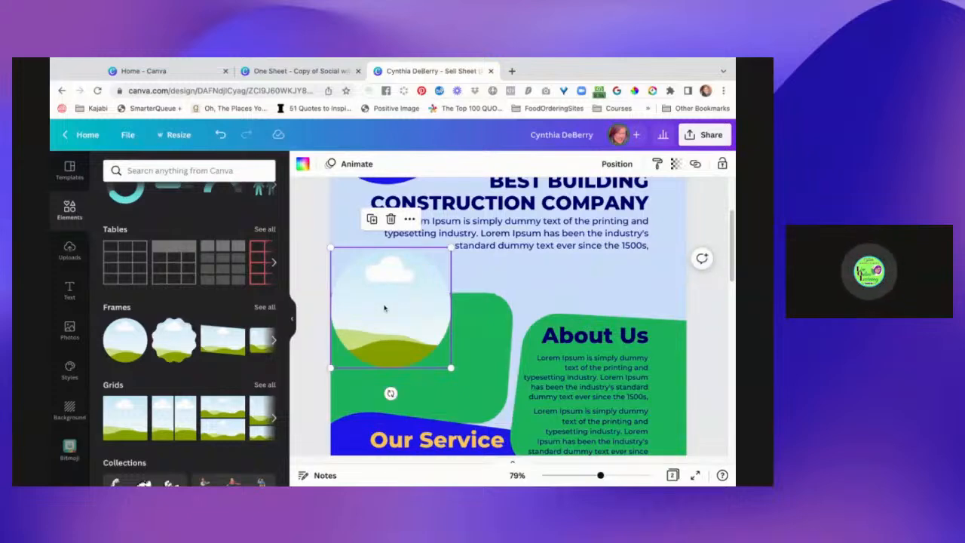
{"action": "left_click_drag", "start_coordinate": [384, 307], "coordinate": [480, 371]}
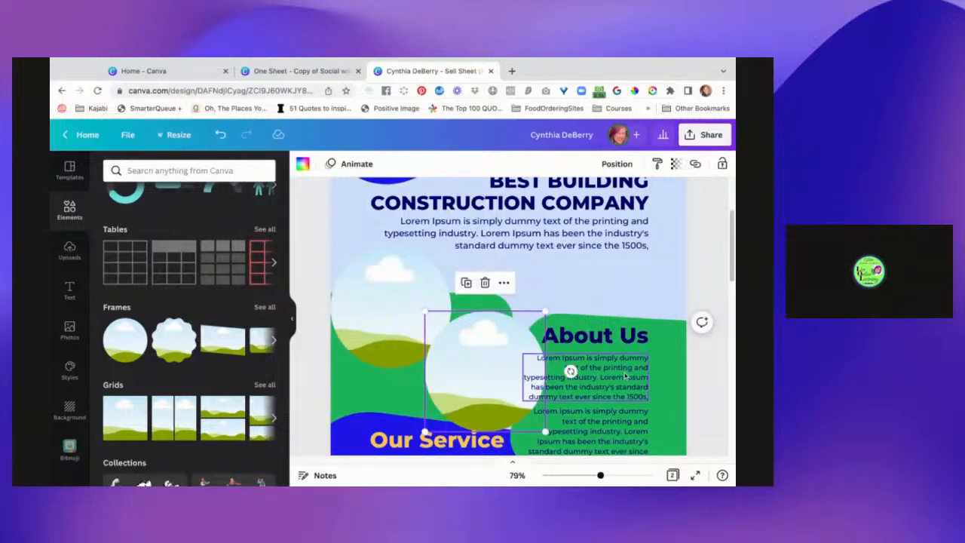
Move the whole About Us block, with its green shape, heading and both paragraphs, up and slightly to the right.
{"action": "left_click", "coordinate": [629, 322]}
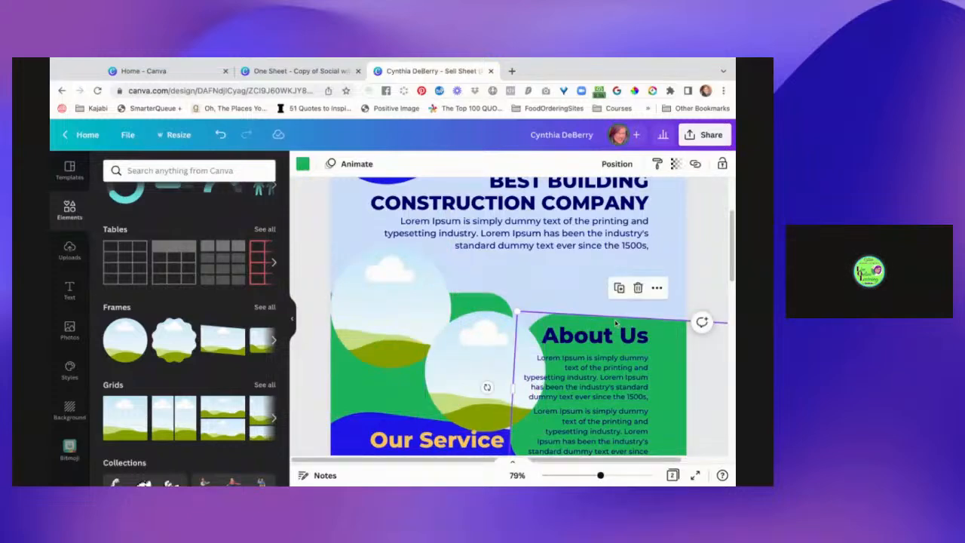
{"action": "left_click", "coordinate": [577, 325]}
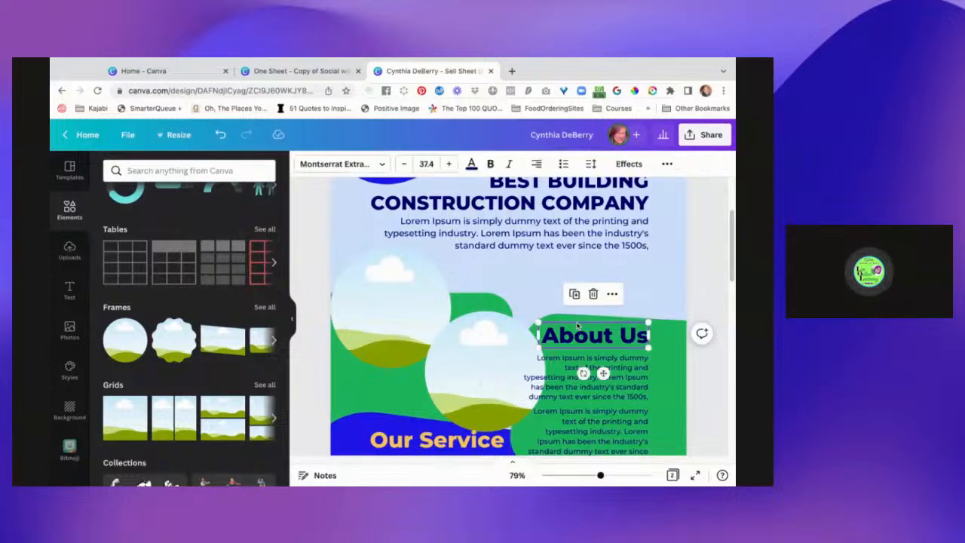
{"action": "left_click", "coordinate": [701, 288]}
{"action": "left_click_drag", "start_coordinate": [701, 286], "coordinate": [620, 356]}
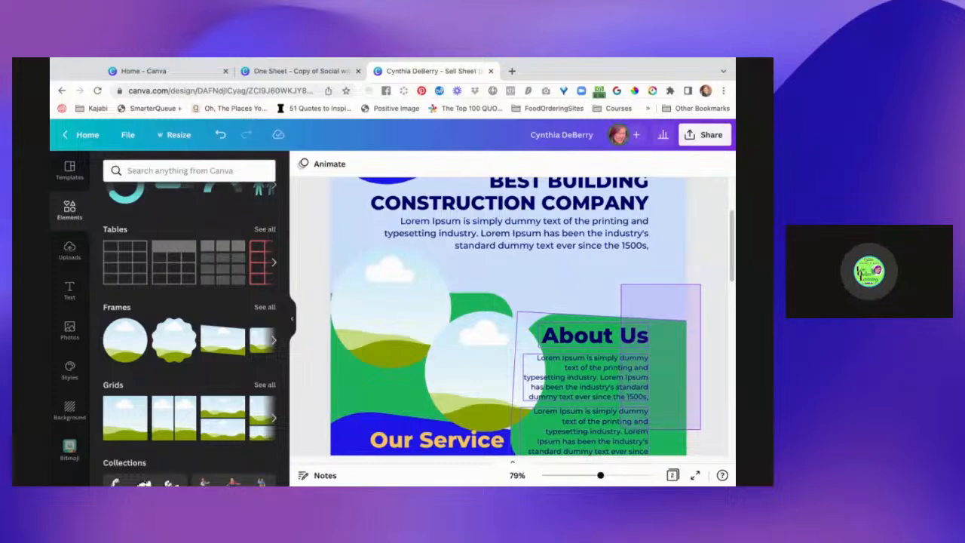
{"action": "left_click_drag", "start_coordinate": [622, 430], "coordinate": [623, 430]}
{"action": "left_click_drag", "start_coordinate": [662, 384], "coordinate": [675, 323]}
{"action": "left_click", "coordinate": [504, 318]}
Shrink both circular photo frames slightly and reposition the lower one beside the About Us block.
{"action": "left_click", "coordinate": [435, 325]}
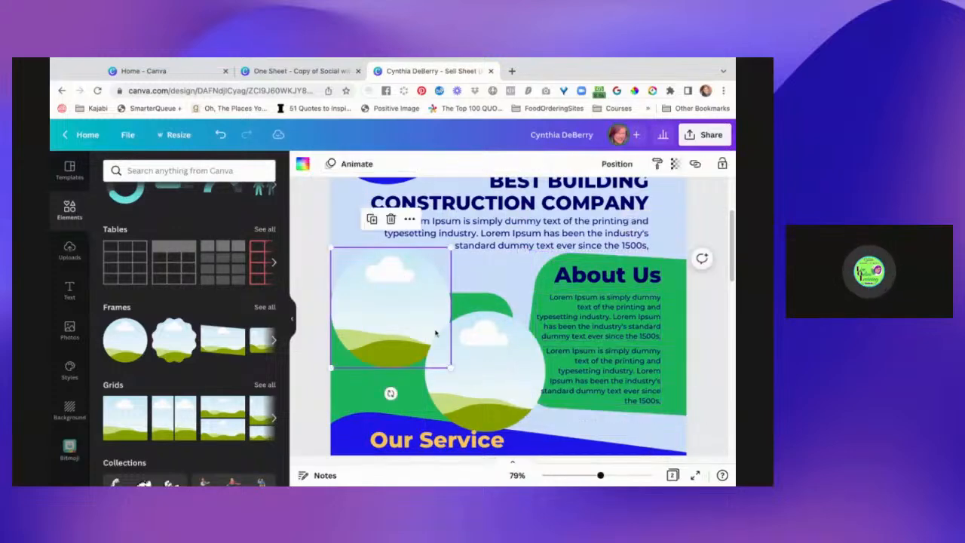
{"action": "left_click_drag", "start_coordinate": [449, 366], "coordinate": [436, 353]}
{"action": "left_click", "coordinate": [483, 385]}
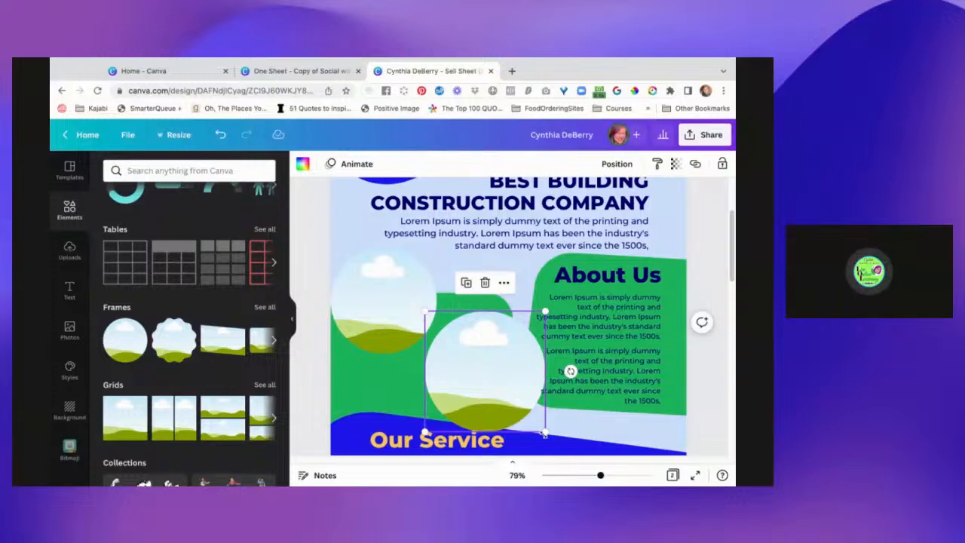
{"action": "left_click_drag", "start_coordinate": [546, 434], "coordinate": [532, 419]}
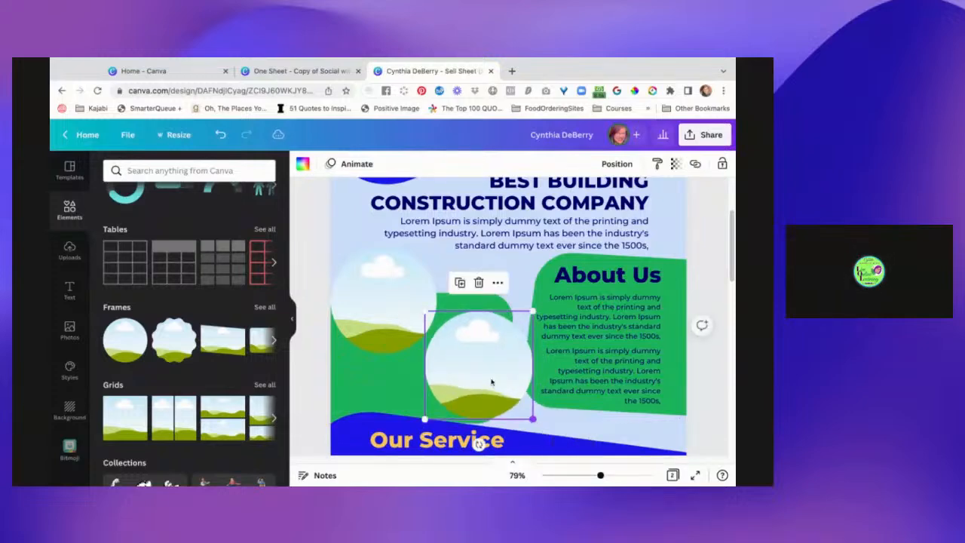
{"action": "left_click_drag", "start_coordinate": [492, 381], "coordinate": [499, 381]}
Recolour the green shape behind the circular frames with the brand palette's yellow-orange and shift it slightly up.
{"action": "left_click", "coordinate": [494, 300]}
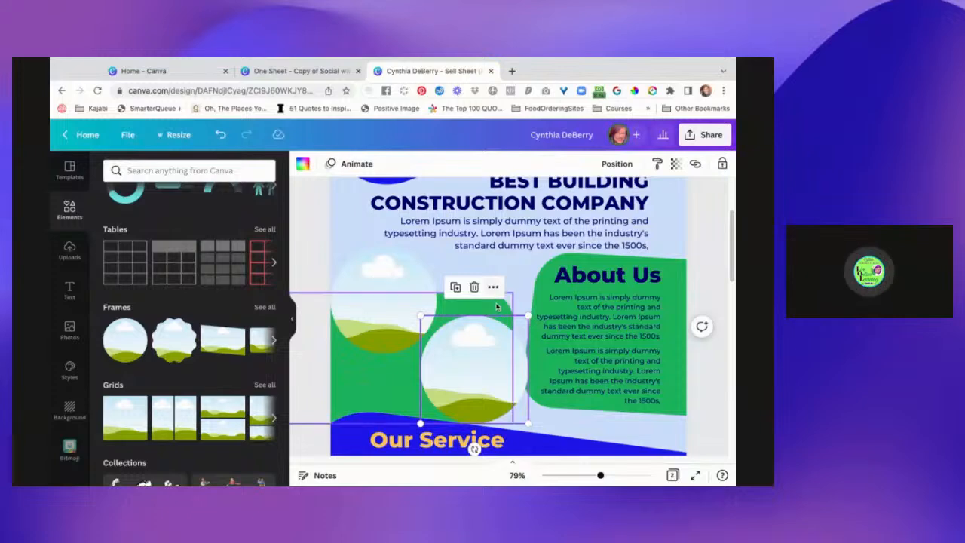
{"action": "left_click", "coordinate": [303, 165]}
{"action": "left_click", "coordinate": [115, 332]}
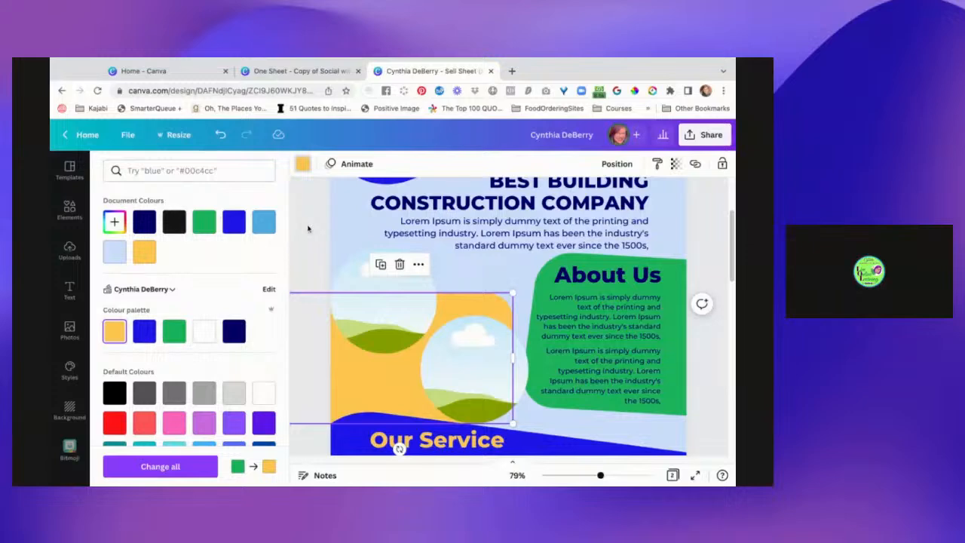
{"action": "left_click", "coordinate": [308, 228]}
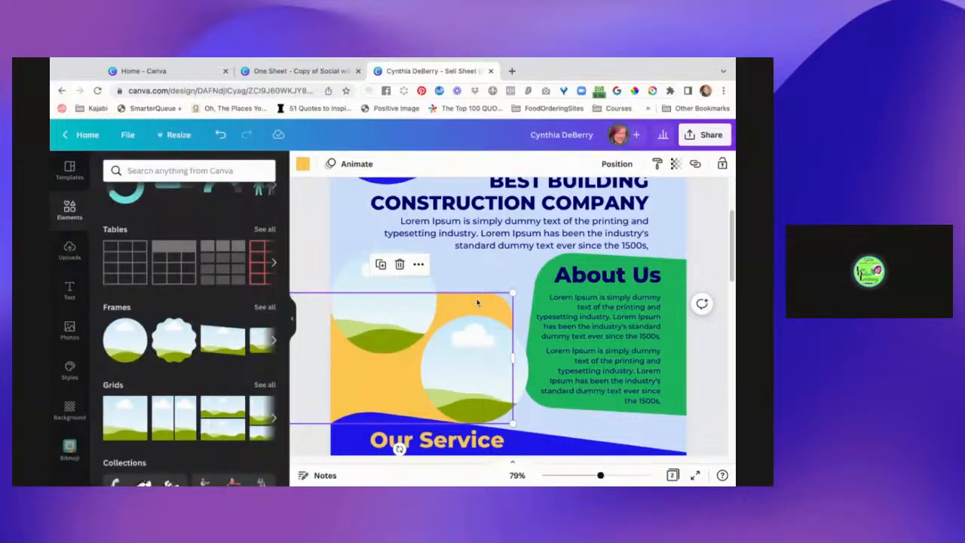
{"action": "left_click_drag", "start_coordinate": [485, 304], "coordinate": [487, 285]}
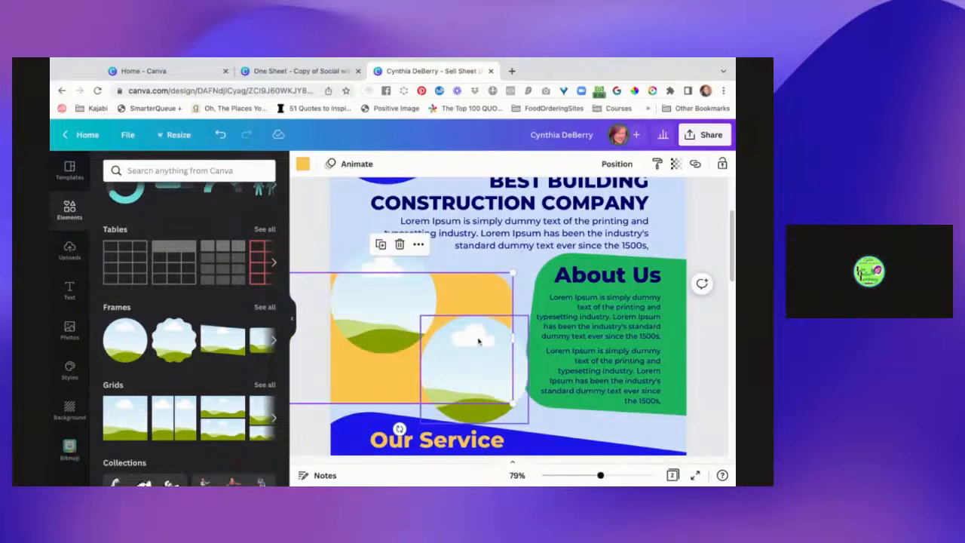
Rotate the yellow-orange shape so it slants down to the right behind both circular frames, and nudge the lower frame to fit.
{"action": "scroll", "coordinate": [479, 341], "scroll_direction": "down", "scroll_amount": 1}
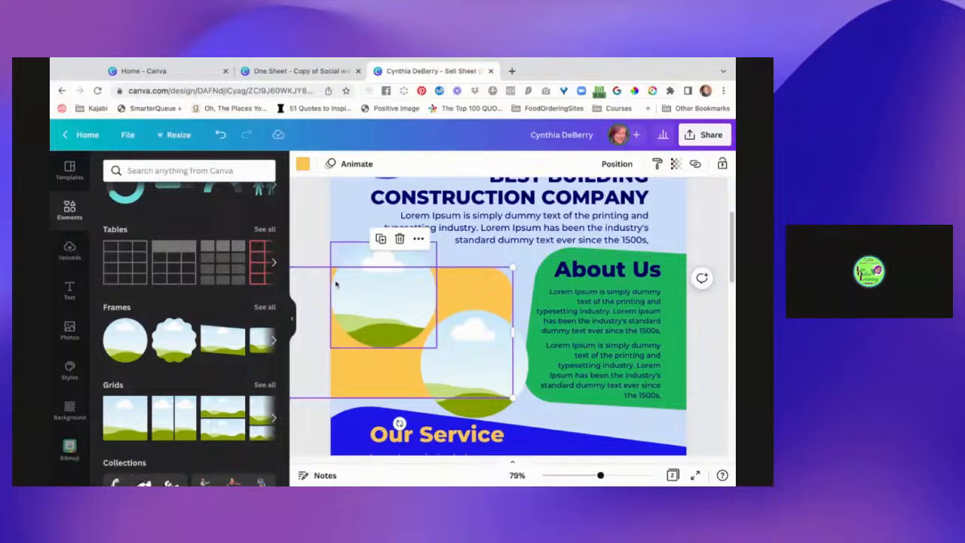
{"action": "left_click", "coordinate": [290, 323]}
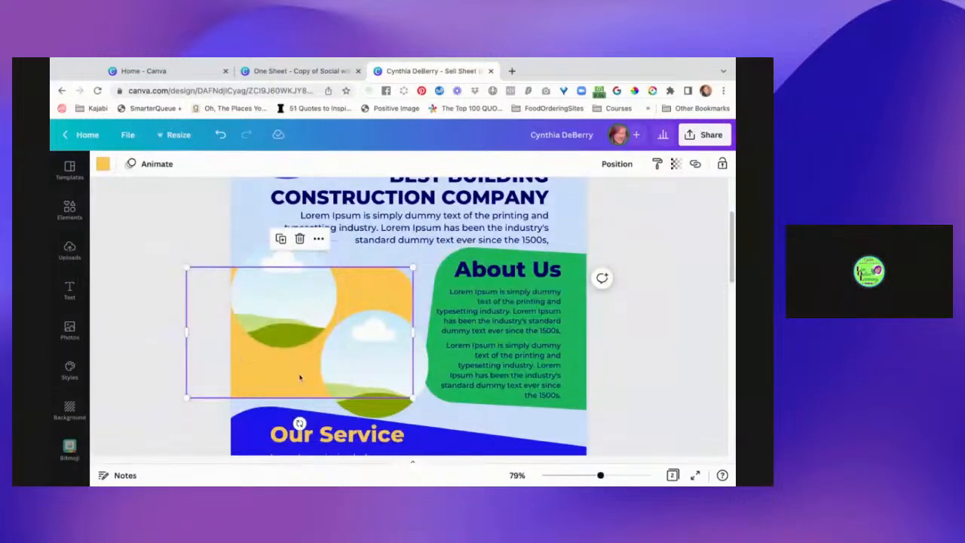
{"action": "left_click_drag", "start_coordinate": [300, 423], "coordinate": [259, 420]}
{"action": "left_click_drag", "start_coordinate": [256, 370], "coordinate": [261, 356]}
{"action": "left_click", "coordinate": [360, 330]}
{"action": "left_click_drag", "start_coordinate": [359, 360], "coordinate": [358, 354]}
{"action": "left_click", "coordinate": [655, 353]}
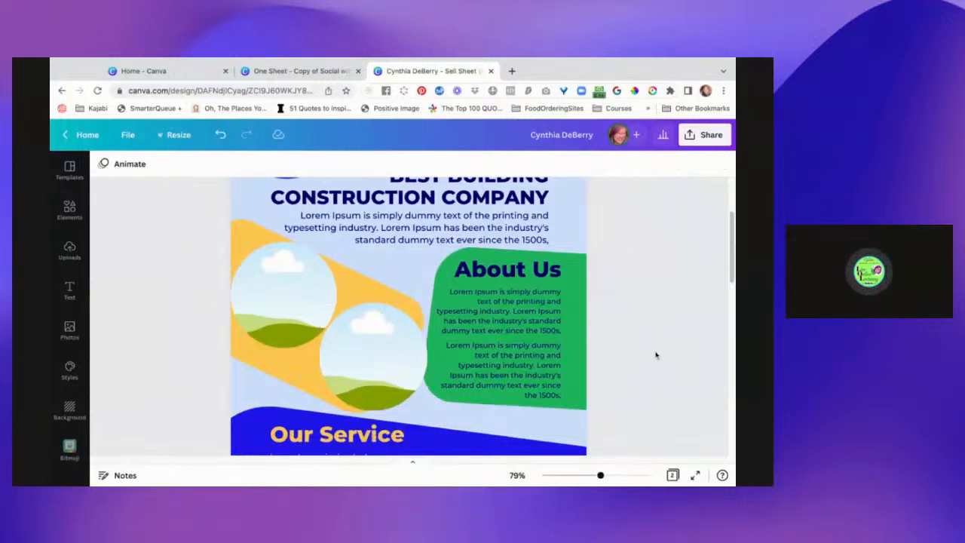
Review the rearranged layout of page 1 from header to footer and the empty page 2.
{"action": "scroll", "coordinate": [655, 353], "scroll_direction": "up", "scroll_amount": 2}
{"action": "scroll", "coordinate": [655, 353], "scroll_direction": "down", "scroll_amount": 5}
{"action": "scroll", "coordinate": [655, 355], "scroll_direction": "down", "scroll_amount": 2}
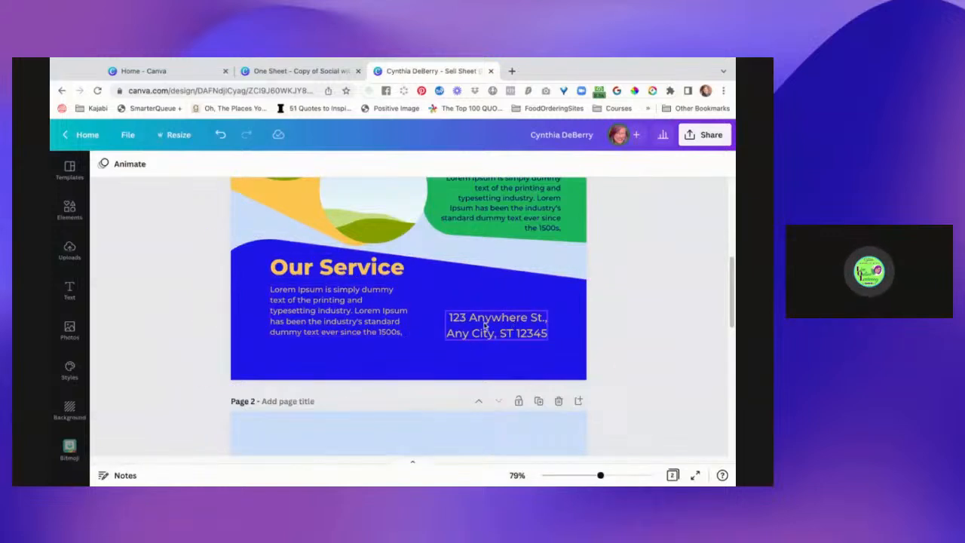
{"action": "scroll", "coordinate": [625, 324], "scroll_direction": "down", "scroll_amount": 6}
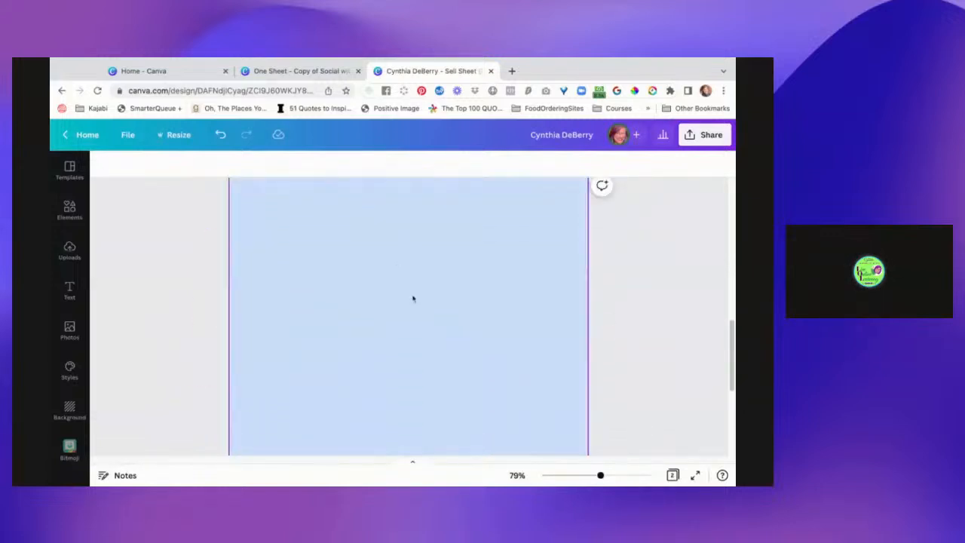
{"action": "scroll", "coordinate": [517, 311], "scroll_direction": "up", "scroll_amount": 8}
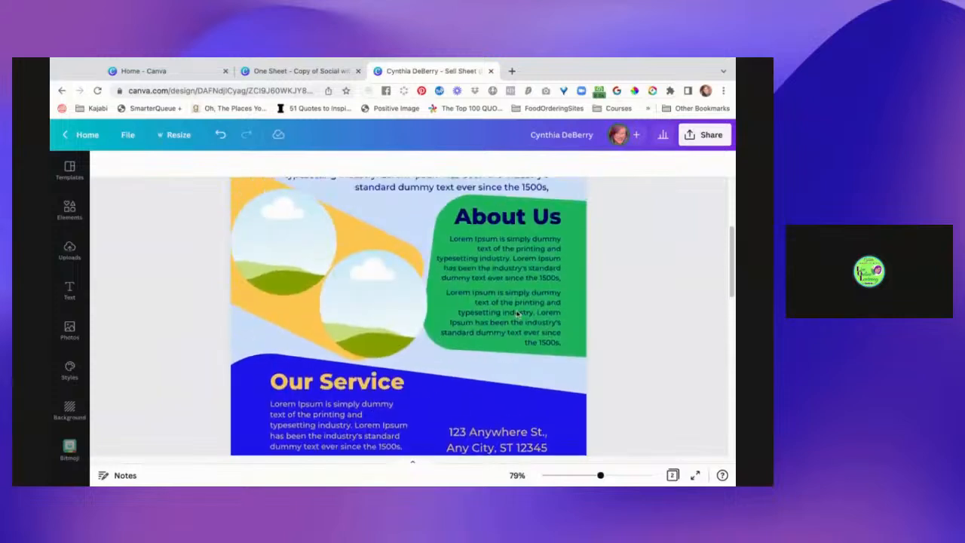
{"action": "scroll", "coordinate": [518, 312], "scroll_direction": "up", "scroll_amount": 3}
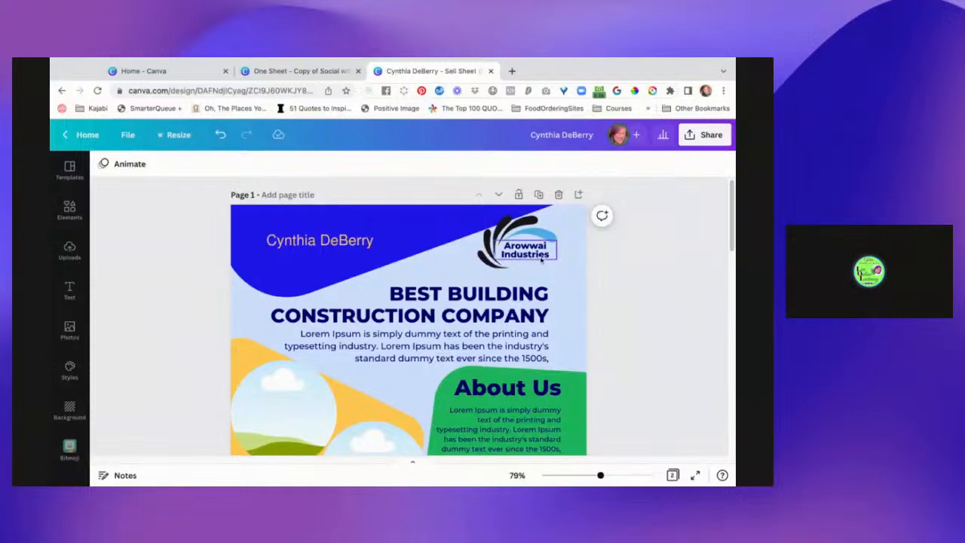
{"action": "scroll", "coordinate": [673, 347], "scroll_direction": "down", "scroll_amount": 5}
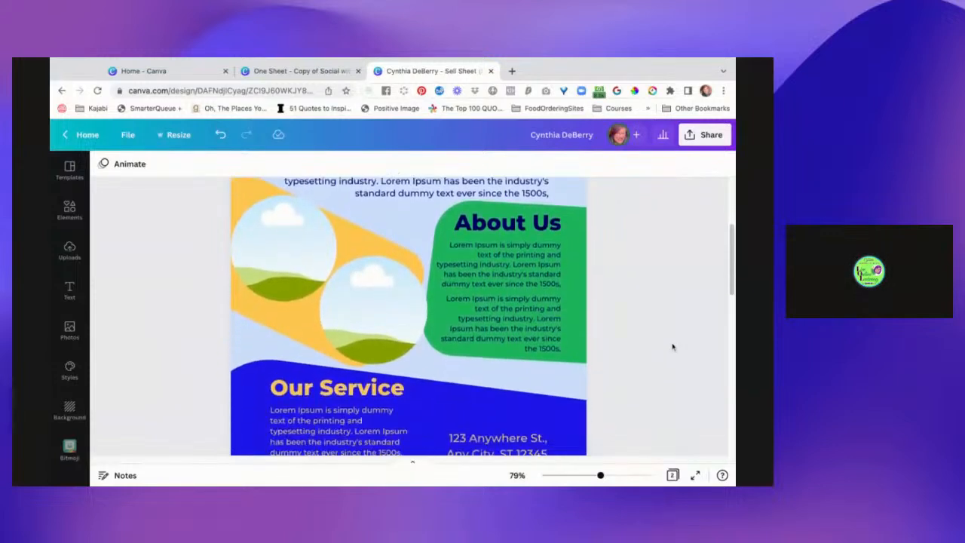
{"action": "scroll", "coordinate": [407, 317], "scroll_direction": "down", "scroll_amount": 4}
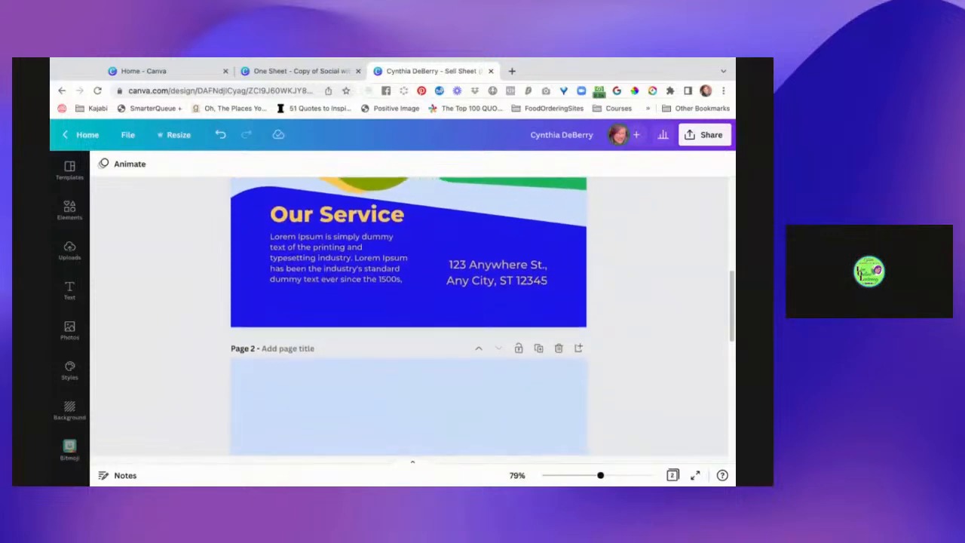
{"action": "scroll", "coordinate": [379, 374], "scroll_direction": "down", "scroll_amount": 3}
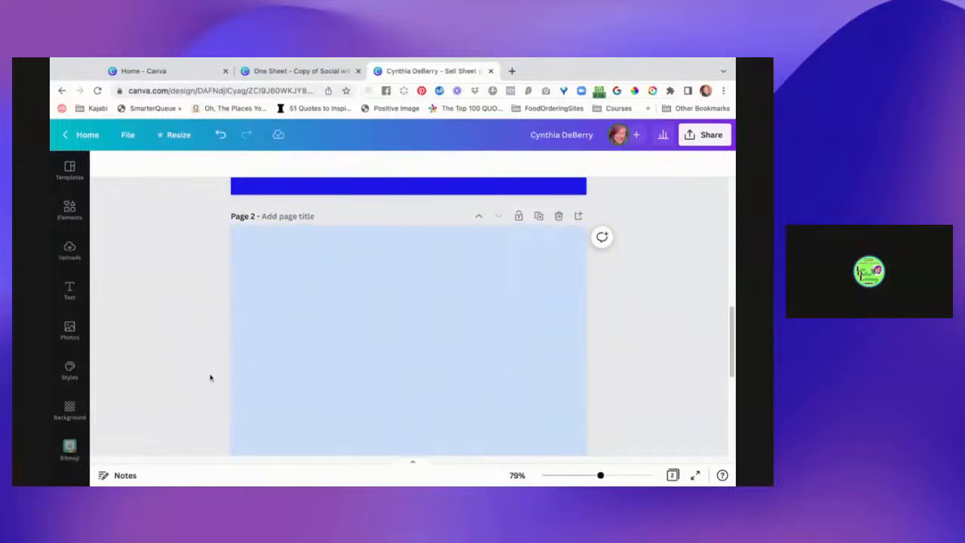
{"action": "scroll", "coordinate": [211, 377], "scroll_direction": "down", "scroll_amount": 1}
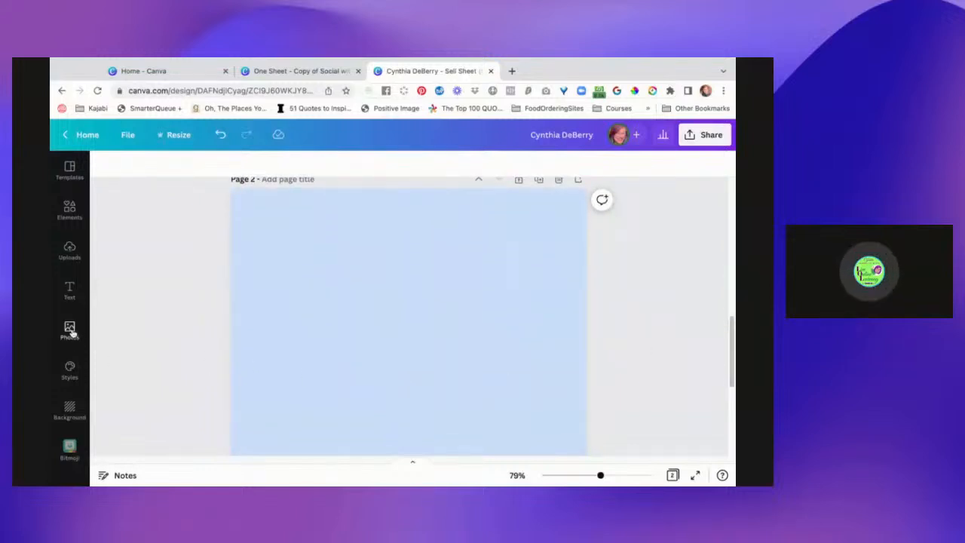
Browse the portrait sell sheet templates and apply the gold VIEWLAND template to the empty page 2.
{"action": "scroll", "coordinate": [124, 295], "scroll_direction": "up", "scroll_amount": 1}
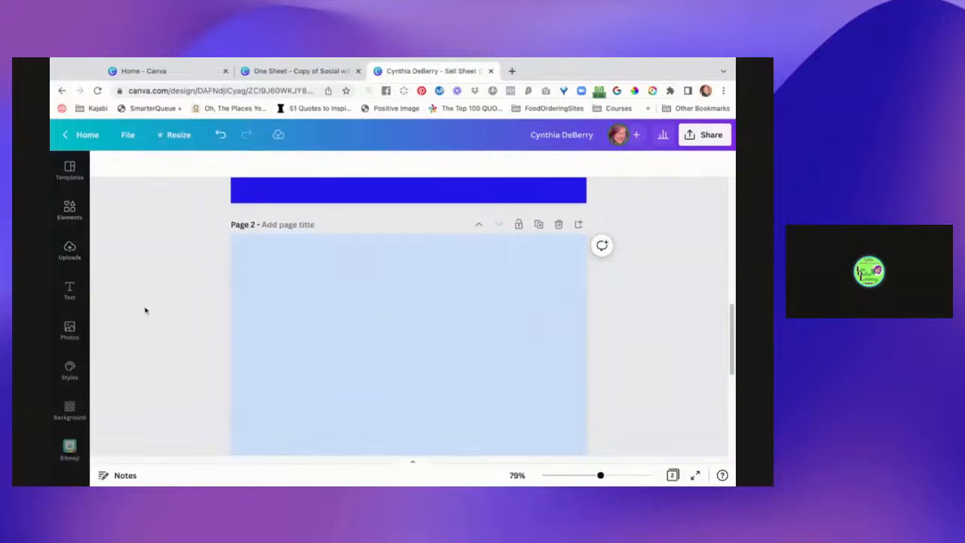
{"action": "scroll", "coordinate": [145, 310], "scroll_direction": "down", "scroll_amount": 1}
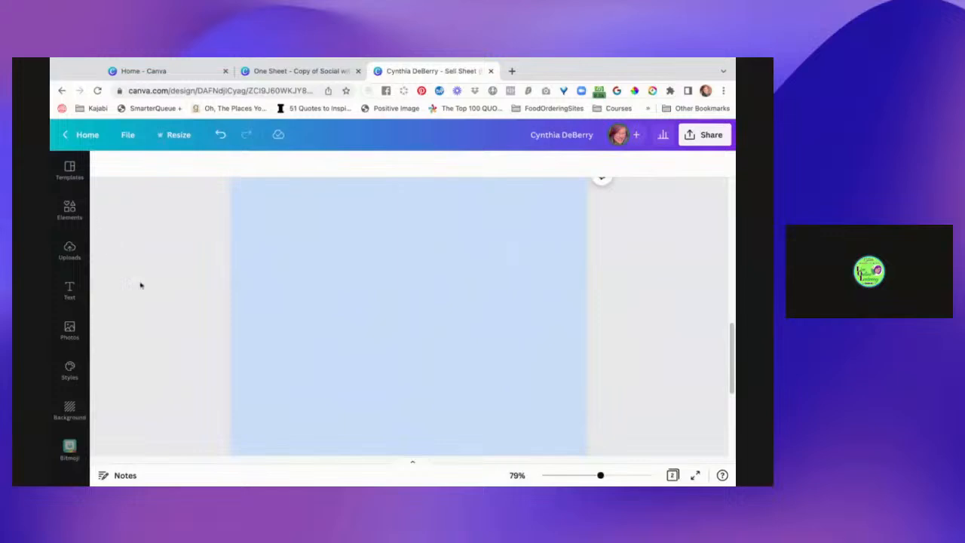
{"action": "left_click", "coordinate": [69, 170]}
{"action": "scroll", "coordinate": [178, 309], "scroll_direction": "down", "scroll_amount": 2}
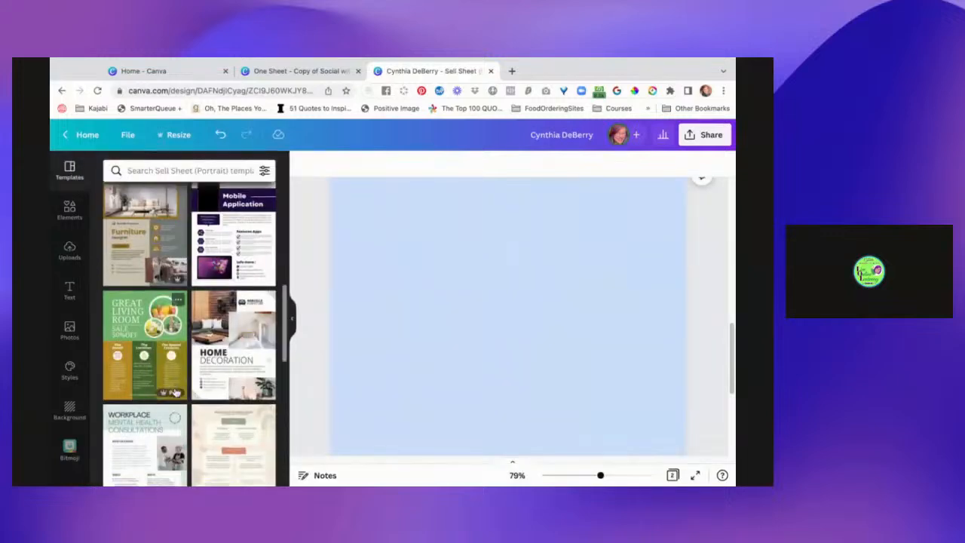
{"action": "scroll", "coordinate": [176, 392], "scroll_direction": "down", "scroll_amount": 5}
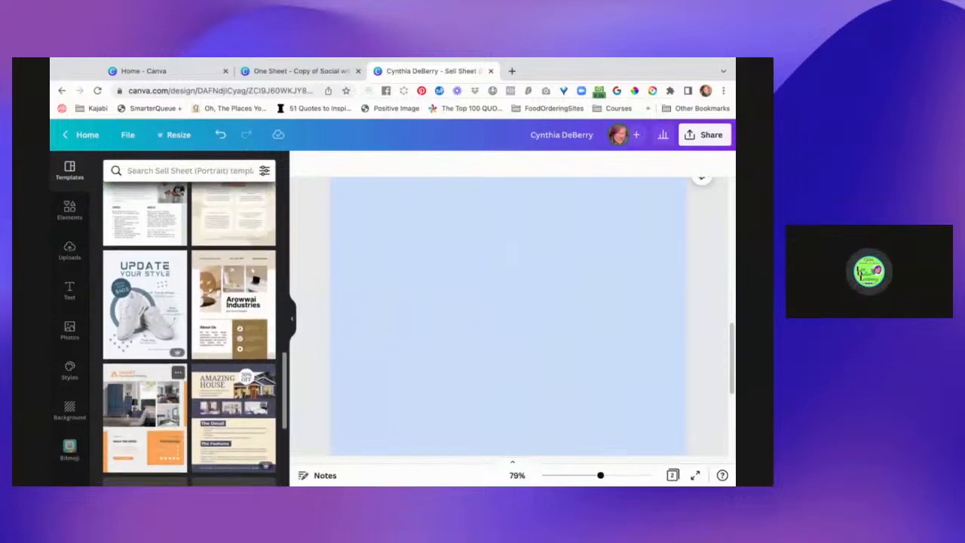
{"action": "scroll", "coordinate": [166, 299], "scroll_direction": "down", "scroll_amount": 2}
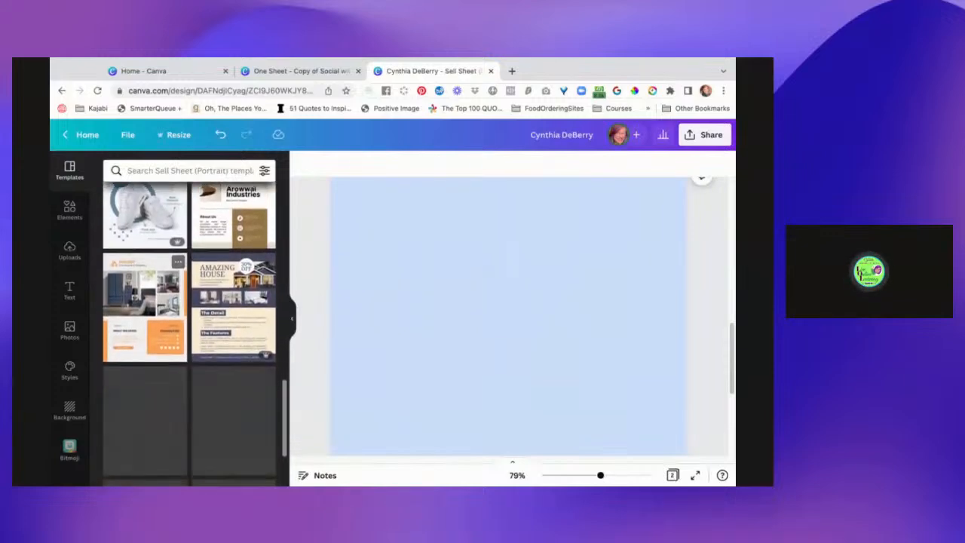
{"action": "scroll", "coordinate": [189, 368], "scroll_direction": "down", "scroll_amount": 2}
{"action": "scroll", "coordinate": [189, 368], "scroll_direction": "down", "scroll_amount": 2}
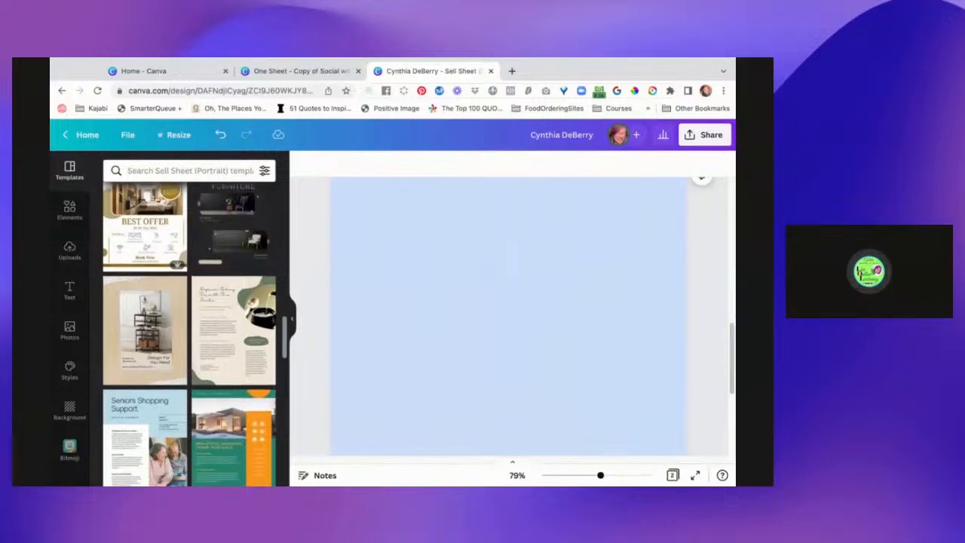
{"action": "scroll", "coordinate": [188, 332], "scroll_direction": "down", "scroll_amount": 2}
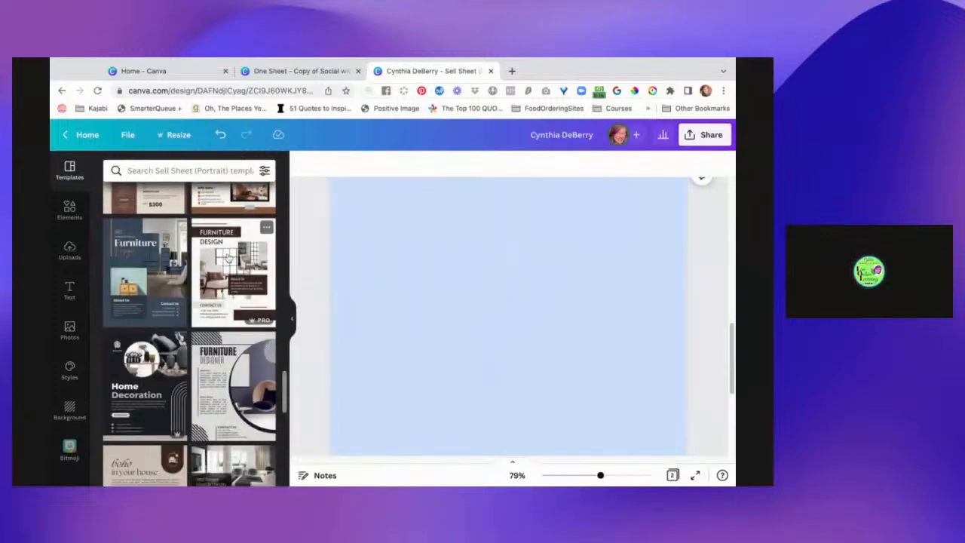
{"action": "scroll", "coordinate": [217, 315], "scroll_direction": "down", "scroll_amount": 5}
{"action": "scroll", "coordinate": [190, 317], "scroll_direction": "down", "scroll_amount": 3}
{"action": "scroll", "coordinate": [189, 317], "scroll_direction": "down", "scroll_amount": 2}
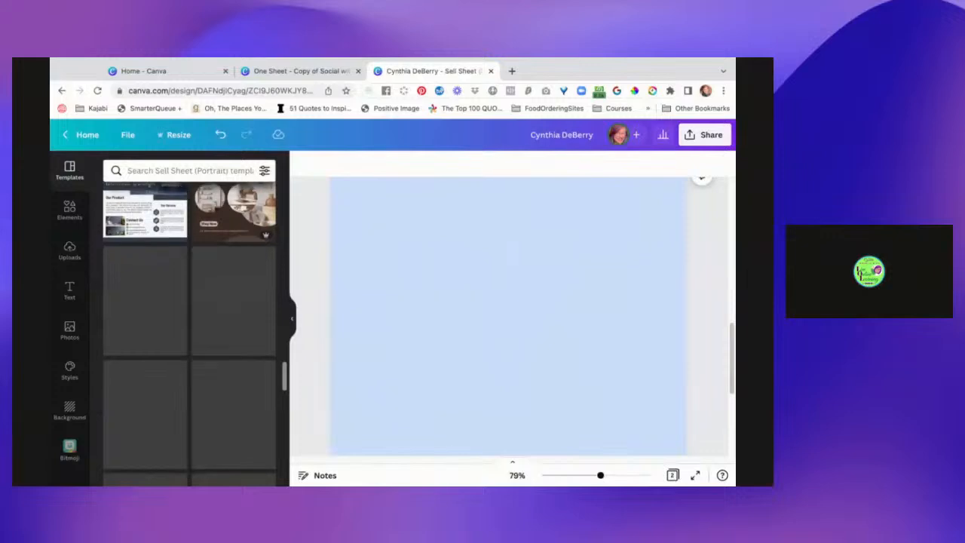
{"action": "scroll", "coordinate": [189, 317], "scroll_direction": "down", "scroll_amount": 1}
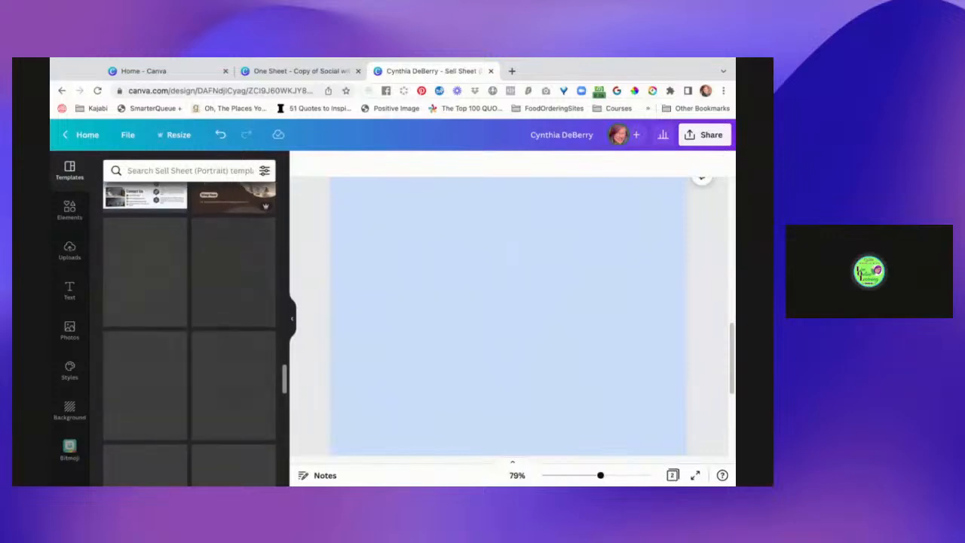
{"action": "scroll", "coordinate": [189, 332], "scroll_direction": "down", "scroll_amount": 2}
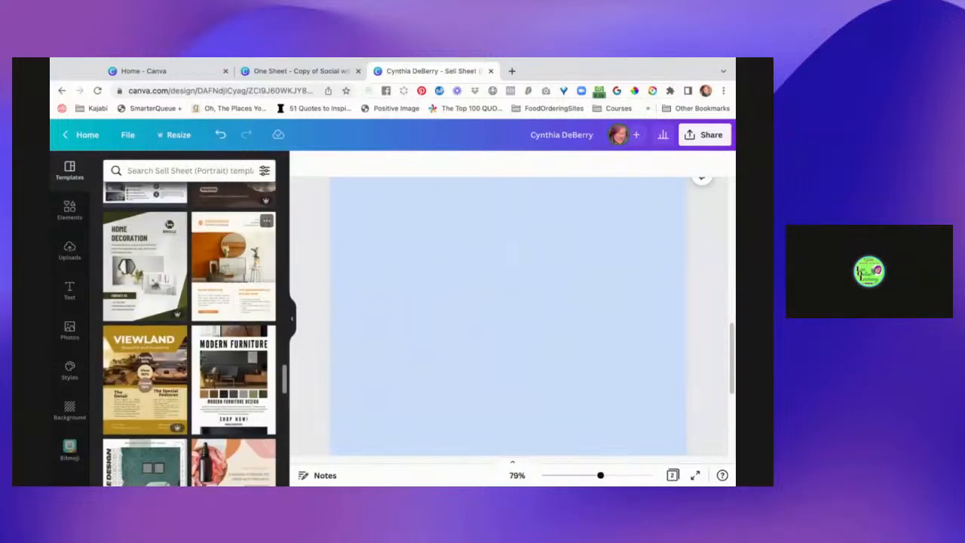
{"action": "scroll", "coordinate": [189, 332], "scroll_direction": "down", "scroll_amount": 1}
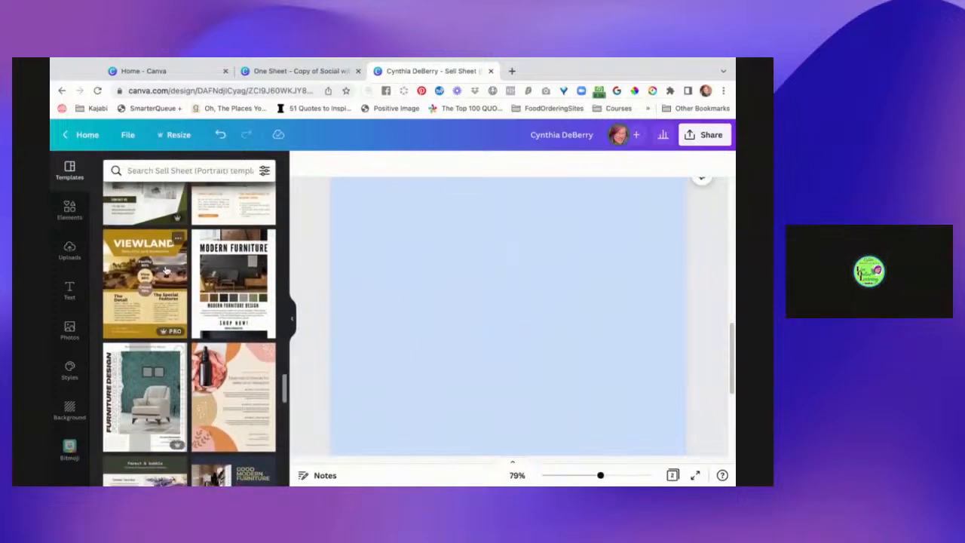
{"action": "left_click_drag", "start_coordinate": [168, 277], "coordinate": [489, 424]}
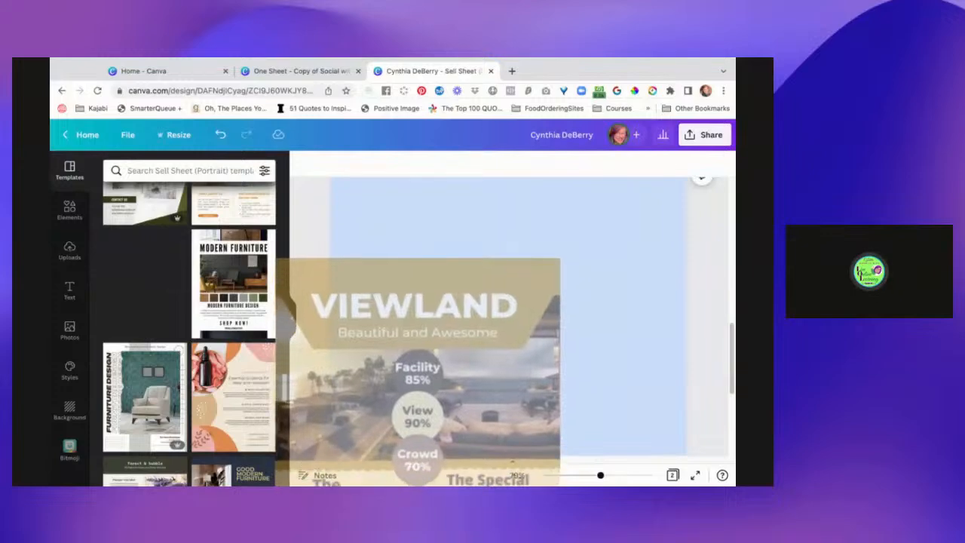
{"action": "left_click_drag", "start_coordinate": [513, 462], "coordinate": [513, 462]}
{"action": "left_click_drag", "start_coordinate": [469, 293], "coordinate": [463, 279]}
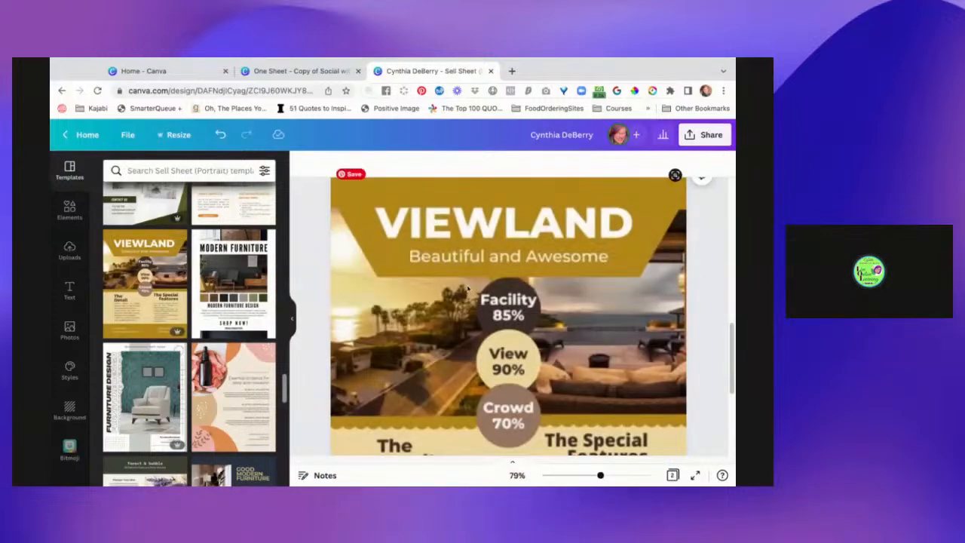
Recolour the gold header shape on page 2 with the brand palette's bright blue and change that gold across all pages.
{"action": "scroll", "coordinate": [468, 288], "scroll_direction": "up", "scroll_amount": 3}
{"action": "scroll", "coordinate": [468, 288], "scroll_direction": "down", "scroll_amount": 2}
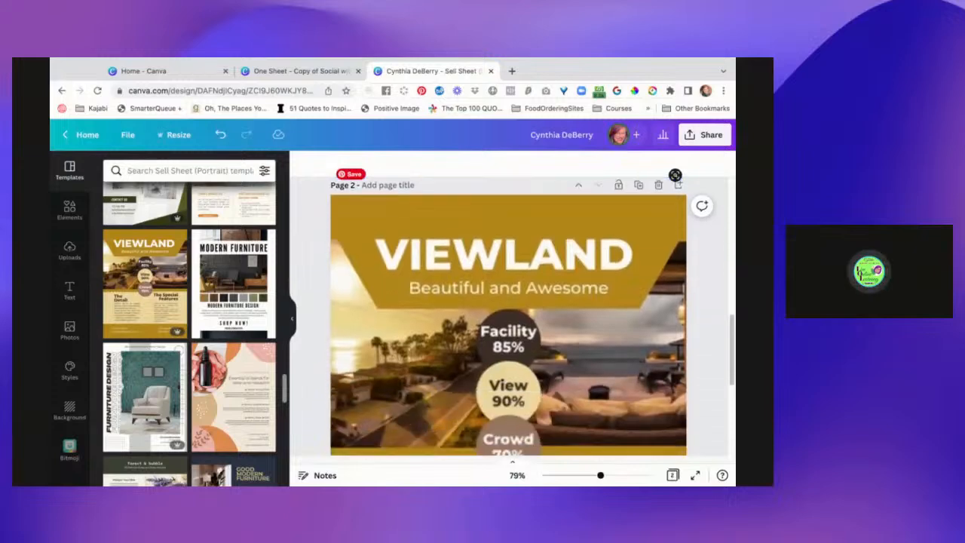
{"action": "scroll", "coordinate": [509, 317], "scroll_direction": "down", "scroll_amount": 5}
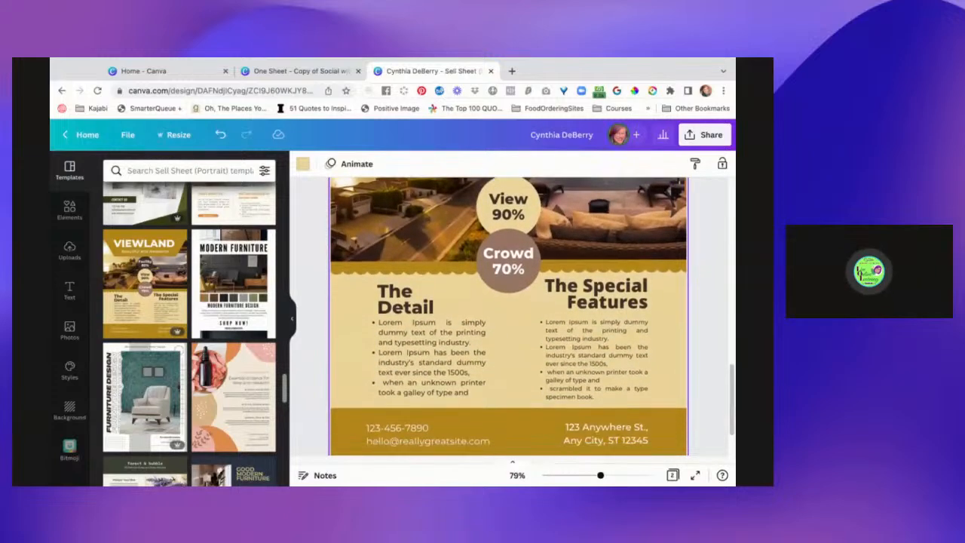
{"action": "scroll", "coordinate": [445, 260], "scroll_direction": "down", "scroll_amount": 1}
{"action": "scroll", "coordinate": [438, 325], "scroll_direction": "up", "scroll_amount": 1}
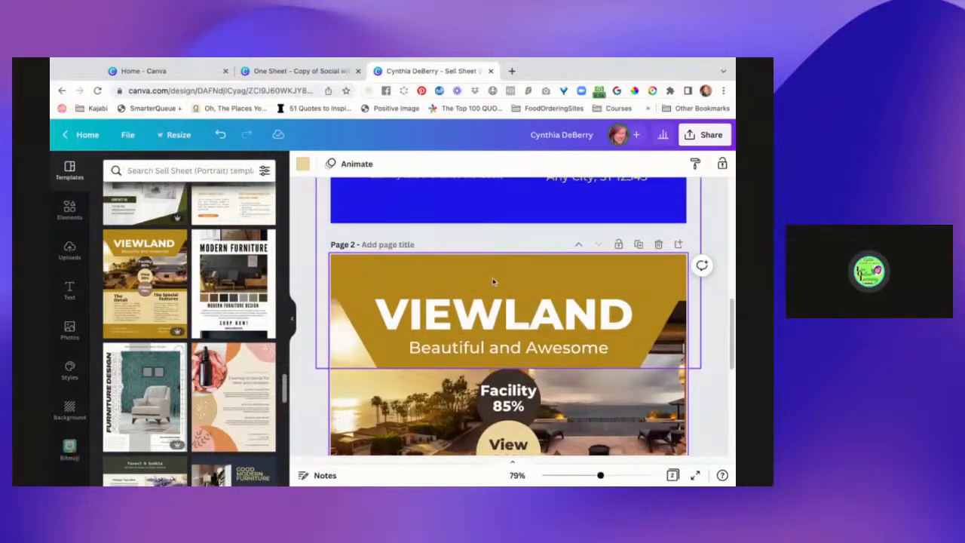
{"action": "left_click", "coordinate": [493, 282]}
{"action": "left_click", "coordinate": [363, 165]}
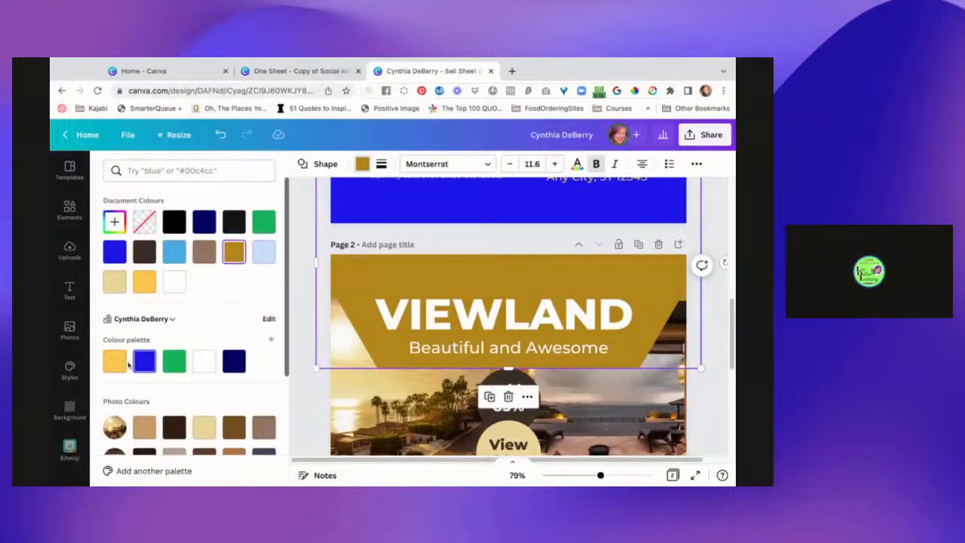
{"action": "left_click", "coordinate": [144, 362]}
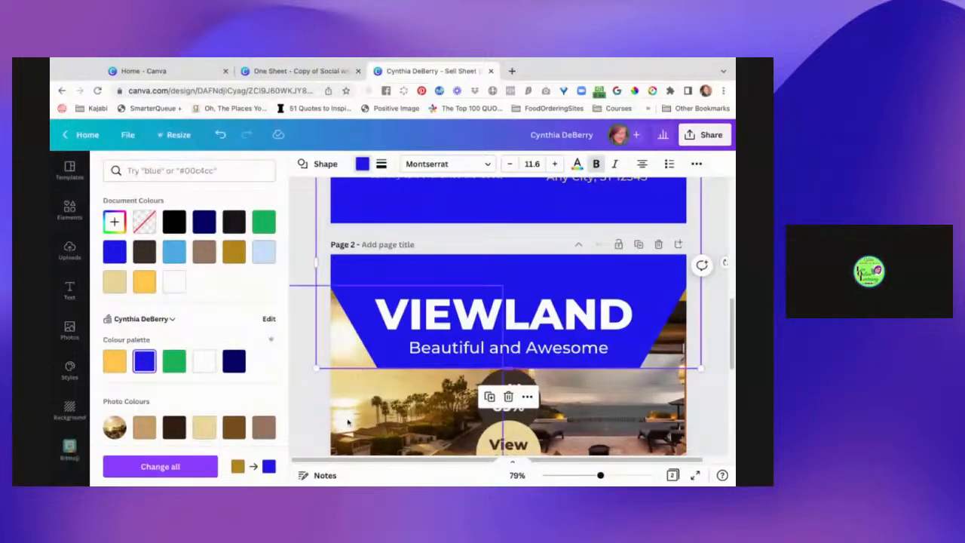
{"action": "scroll", "coordinate": [528, 302], "scroll_direction": "down", "scroll_amount": 3}
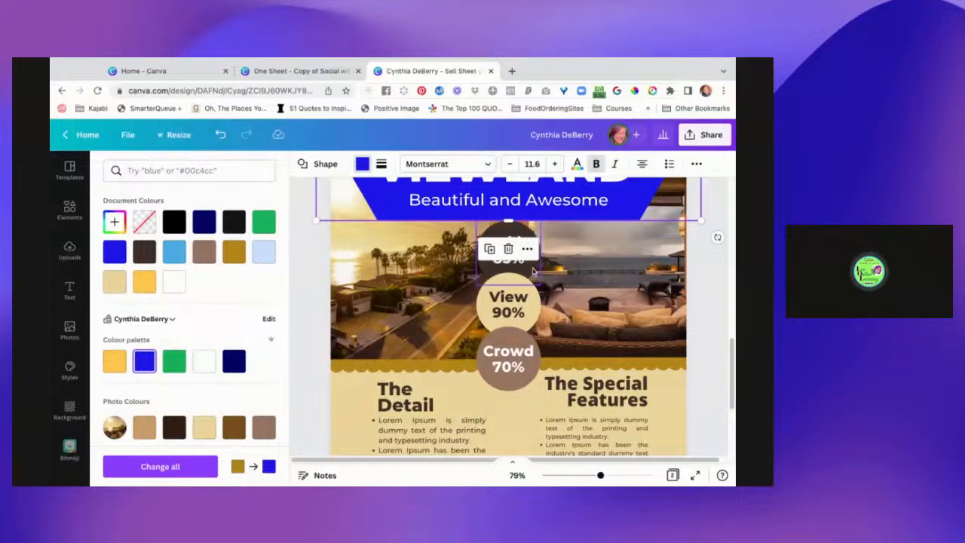
{"action": "left_click", "coordinate": [175, 467]}
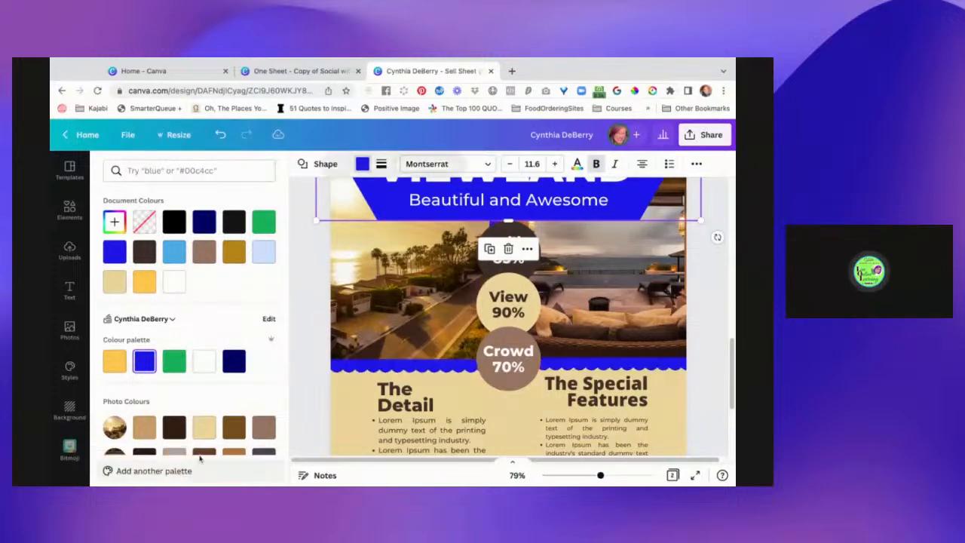
Recolour the Facility and View circles on page 2 with the brand palette's green.
{"action": "left_click", "coordinate": [513, 228]}
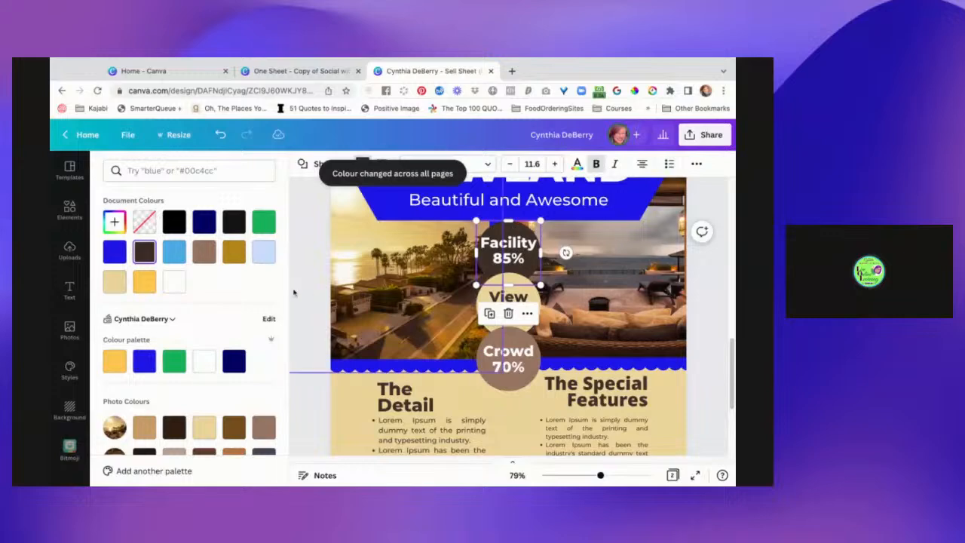
{"action": "left_click", "coordinate": [175, 363]}
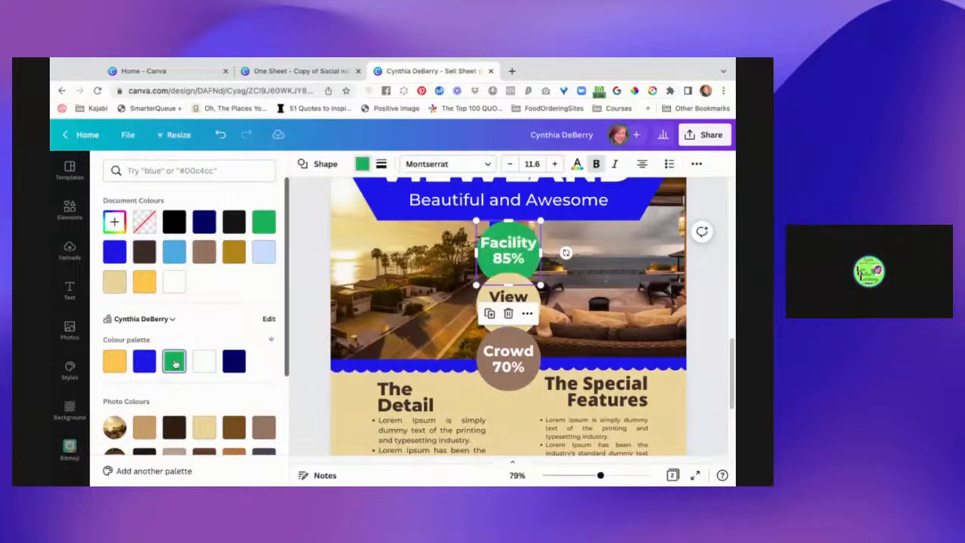
{"action": "left_click", "coordinate": [518, 283]}
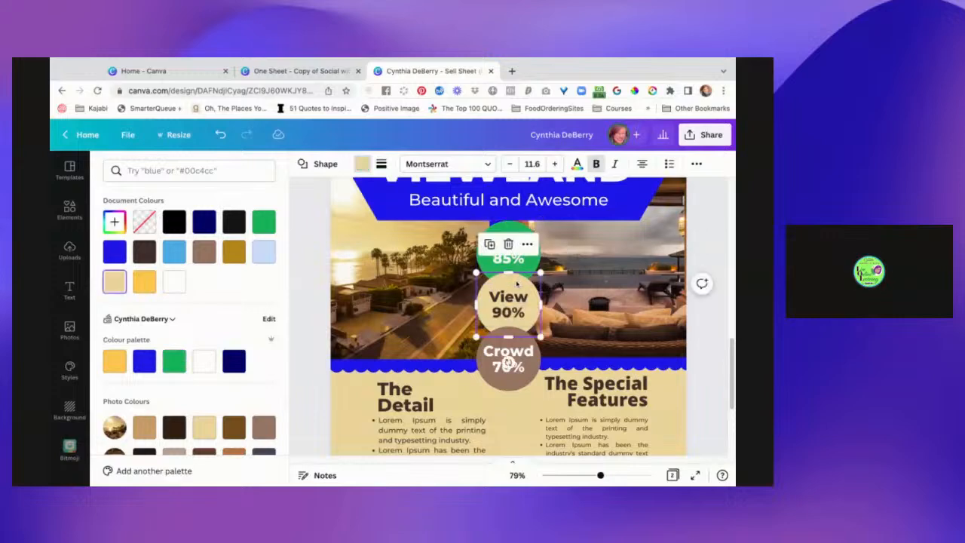
{"action": "left_click", "coordinate": [175, 362]}
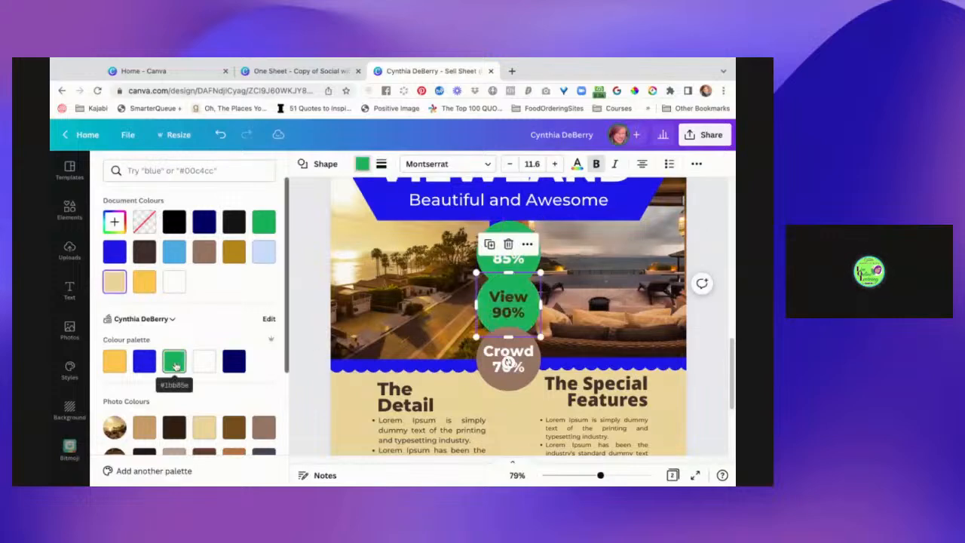
Set the transparency of the View circle to 72.
{"action": "left_click", "coordinate": [697, 163]}
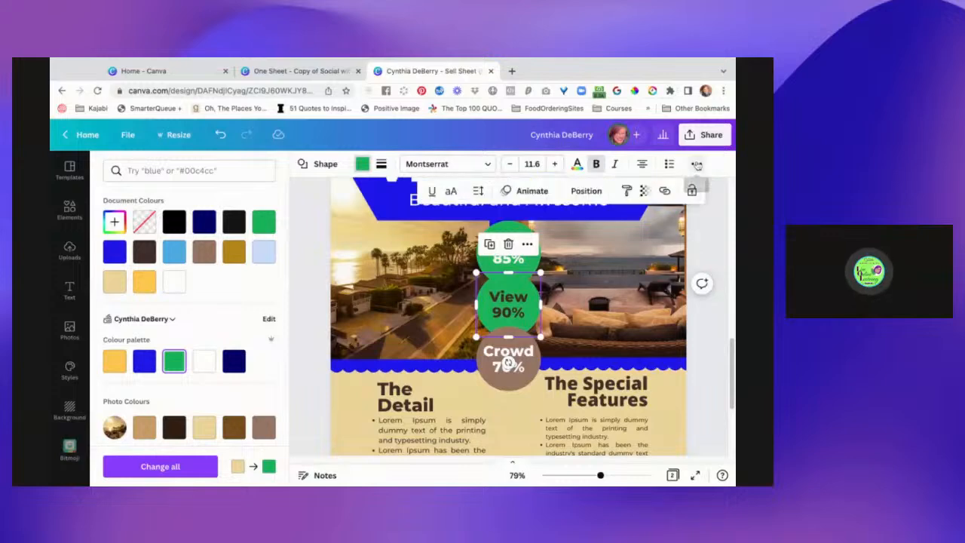
{"action": "left_click", "coordinate": [643, 191]}
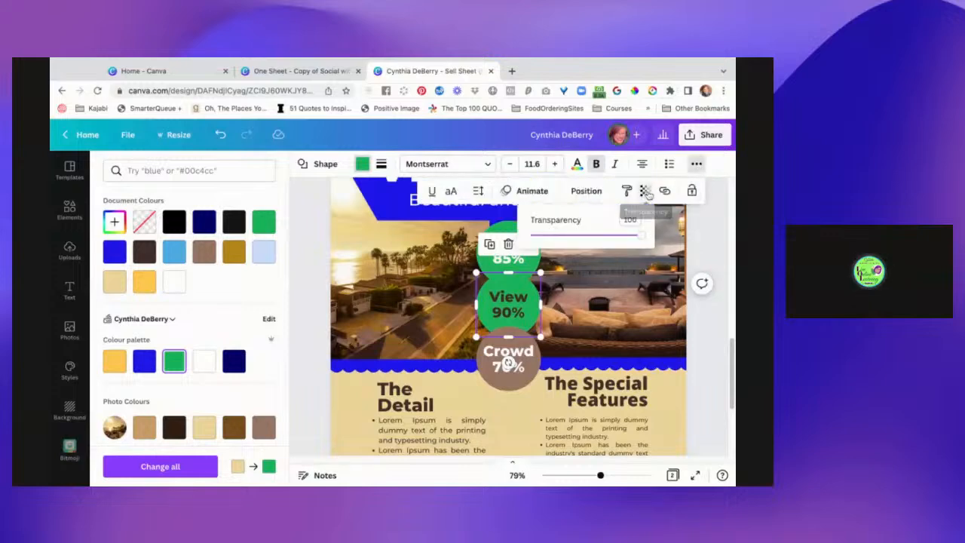
{"action": "left_click", "coordinate": [593, 237]}
{"action": "left_click_drag", "start_coordinate": [594, 237], "coordinate": [610, 237]}
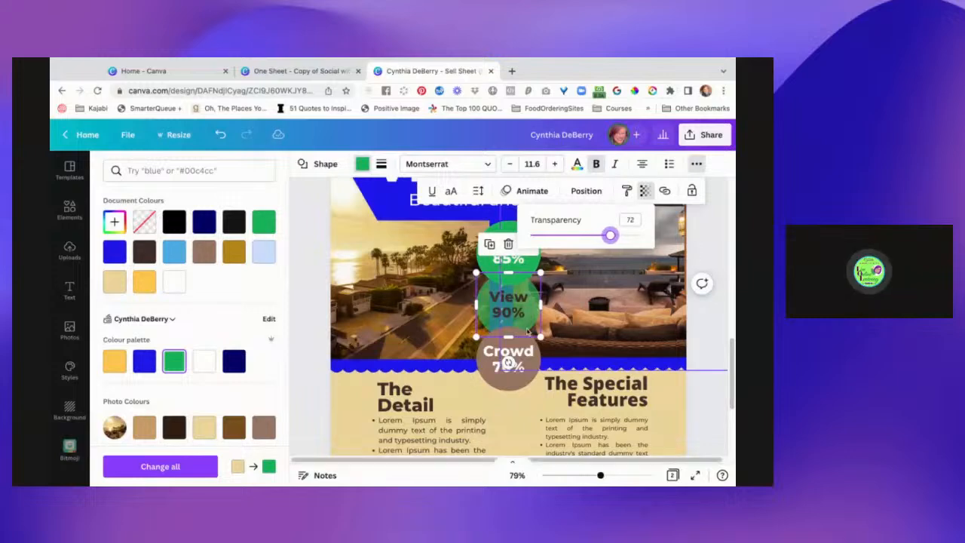
Recolour the Crowd circle with the brand palette's dark navy blue.
{"action": "left_click", "coordinate": [490, 377]}
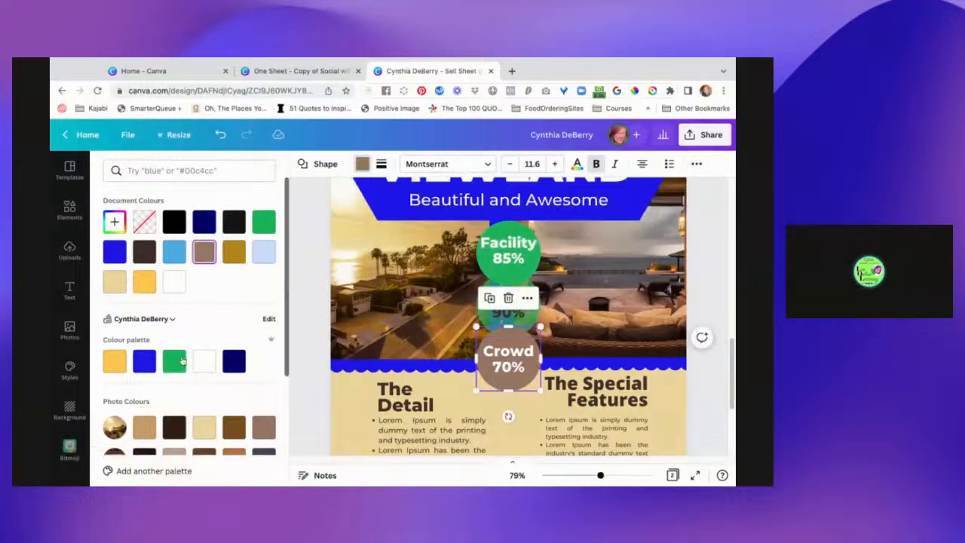
{"action": "left_click", "coordinate": [234, 362]}
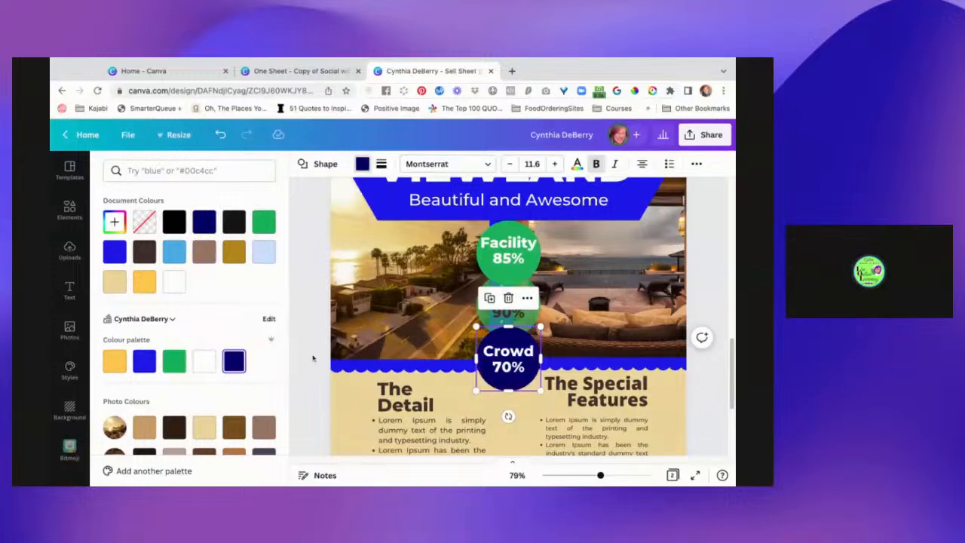
{"action": "left_click", "coordinate": [313, 378]}
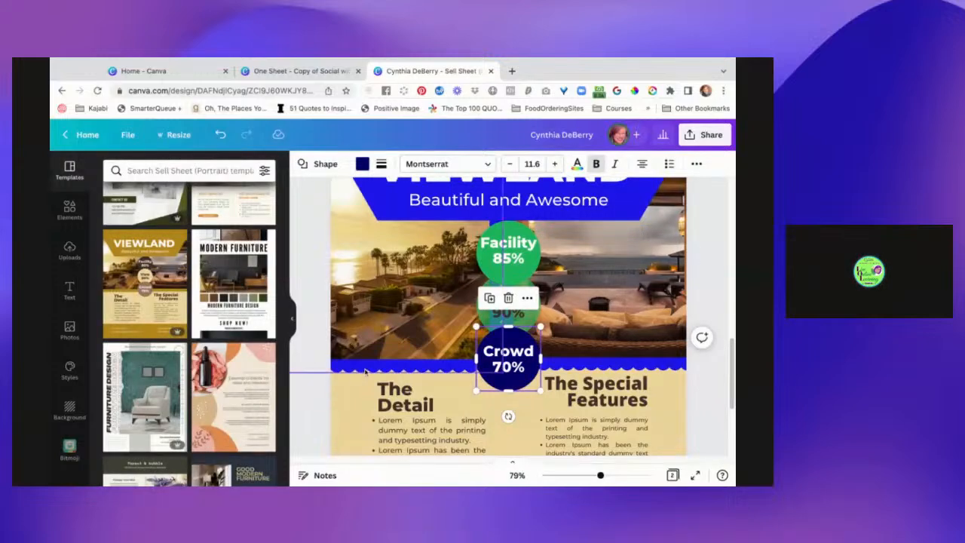
Change the beige background of page 2 to the light blue from the document colours.
{"action": "scroll", "coordinate": [356, 414], "scroll_direction": "down", "scroll_amount": 2}
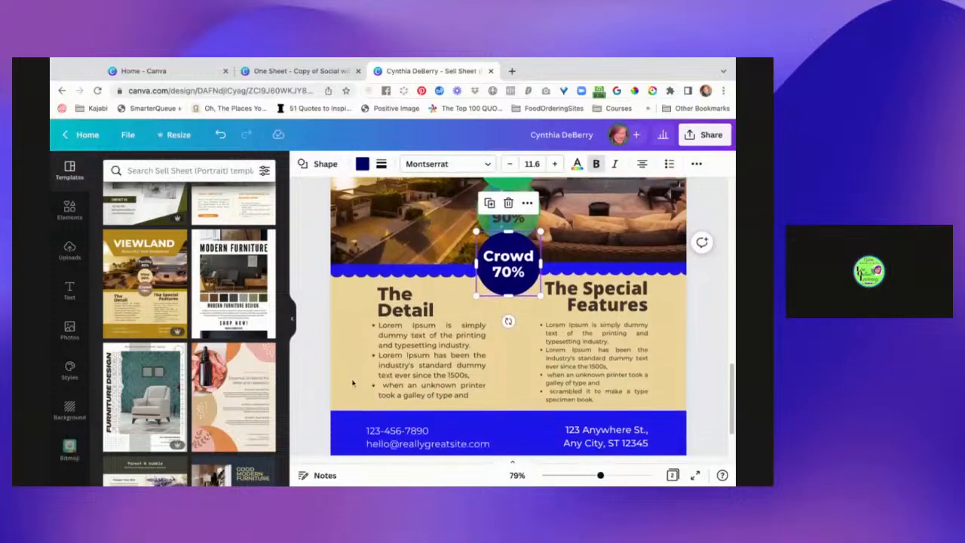
{"action": "left_click", "coordinate": [350, 366]}
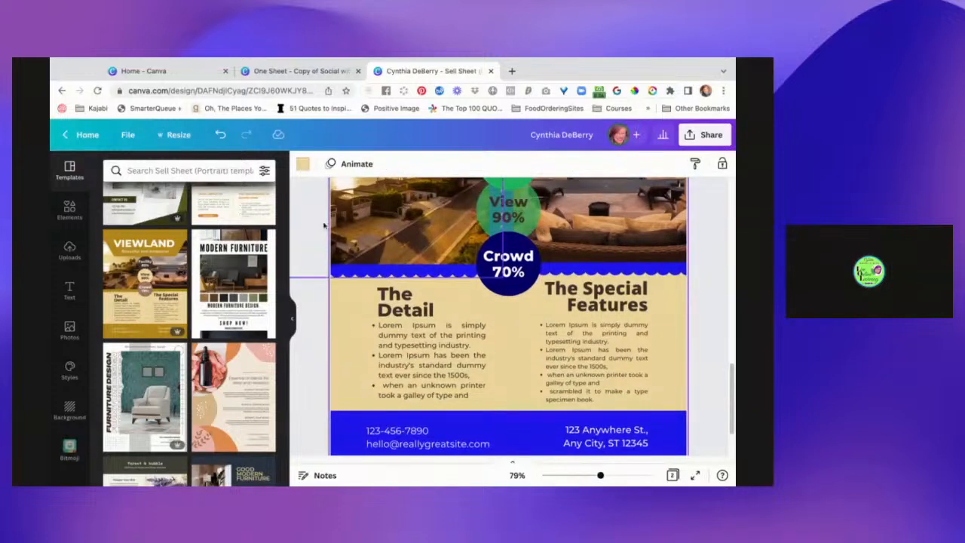
{"action": "left_click", "coordinate": [302, 164]}
{"action": "left_click", "coordinate": [174, 251]}
{"action": "left_click", "coordinate": [313, 319]}
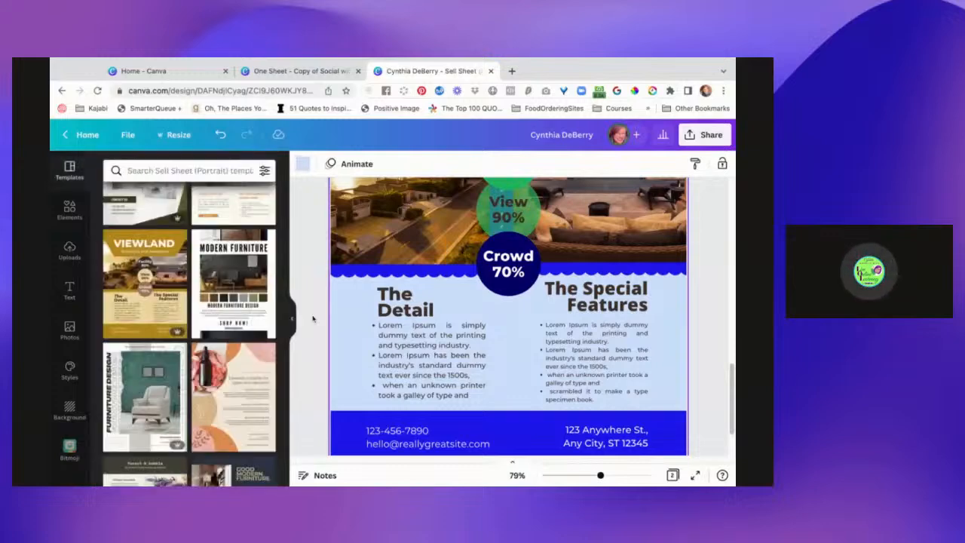
Review the recoloured design from the page 2 footer back up to the page 1 header.
{"action": "scroll", "coordinate": [311, 343], "scroll_direction": "down", "scroll_amount": 1}
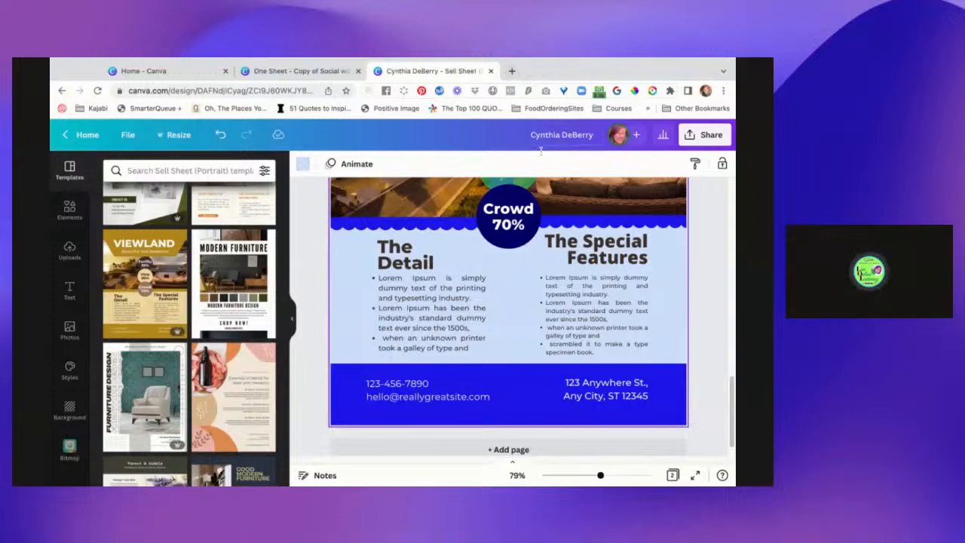
{"action": "scroll", "coordinate": [522, 384], "scroll_direction": "up", "scroll_amount": 1}
{"action": "scroll", "coordinate": [523, 385], "scroll_direction": "up", "scroll_amount": 5}
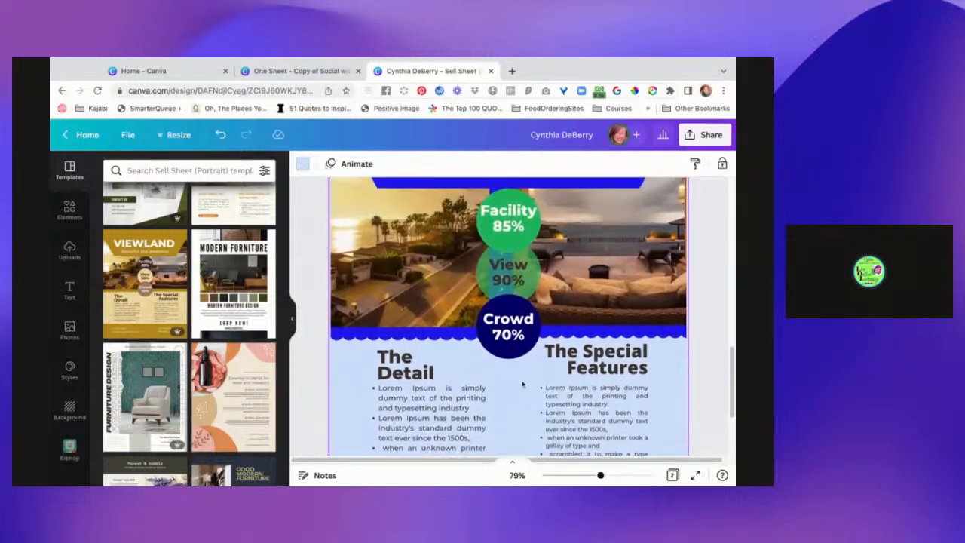
{"action": "scroll", "coordinate": [580, 289], "scroll_direction": "up", "scroll_amount": 8}
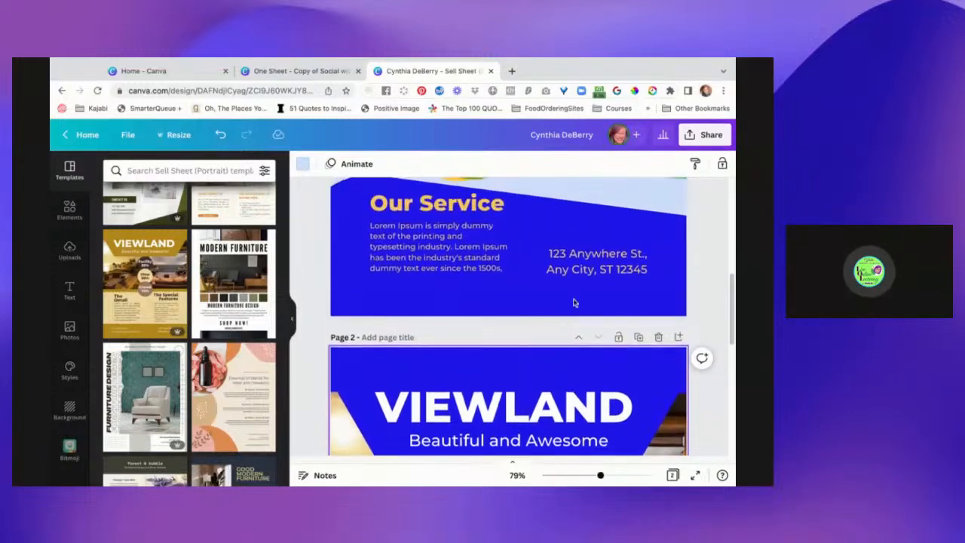
{"action": "scroll", "coordinate": [581, 288], "scroll_direction": "up", "scroll_amount": 3}
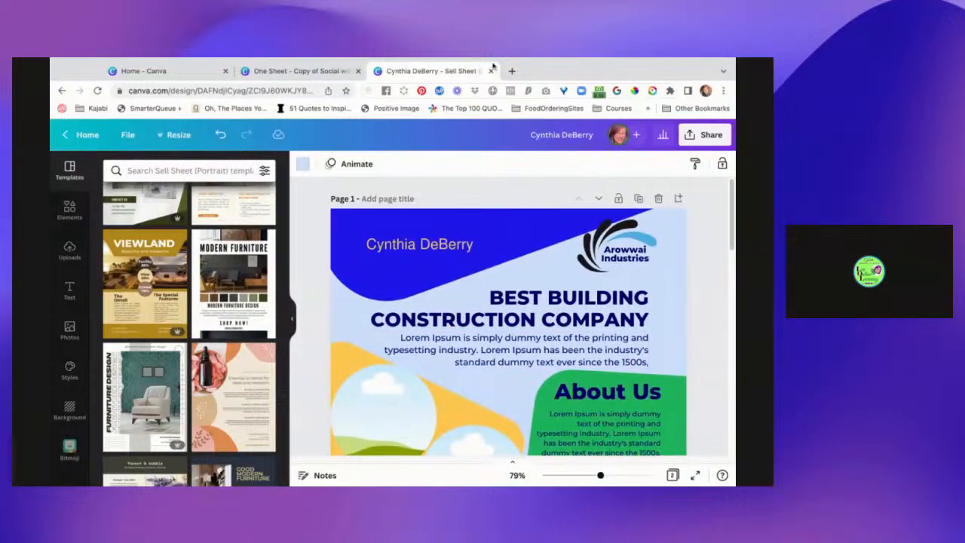
Open a new browser tab and return to the sell sheet design.
{"action": "left_click", "coordinate": [513, 71]}
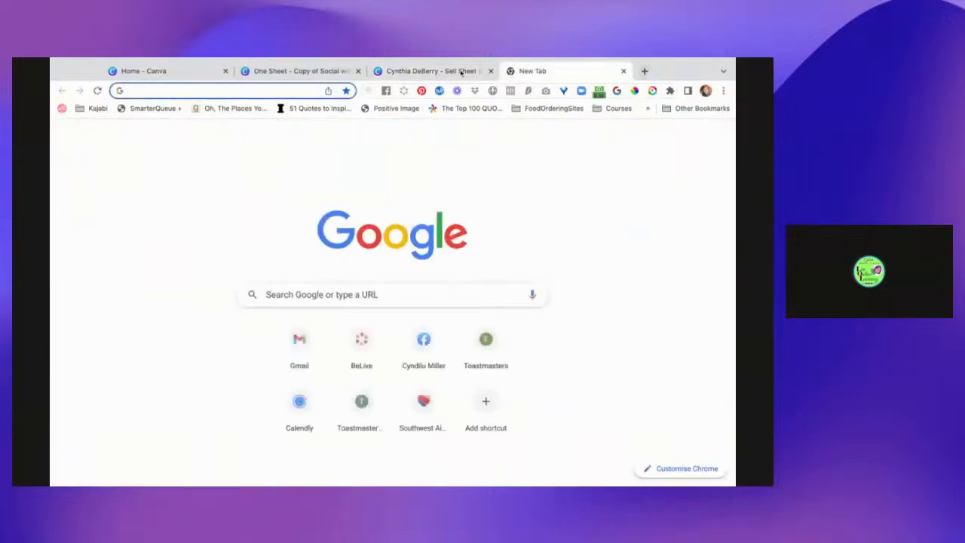
{"action": "left_click", "coordinate": [475, 73]}
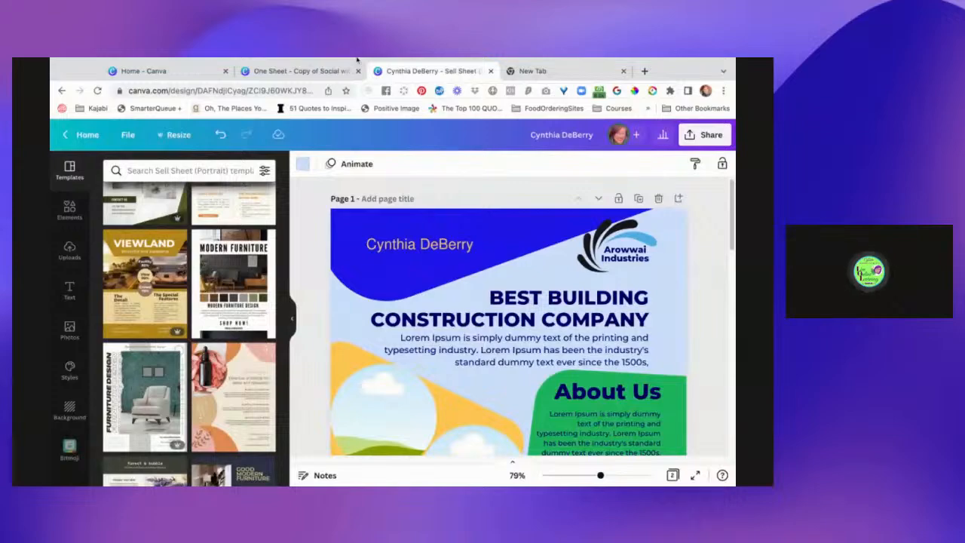
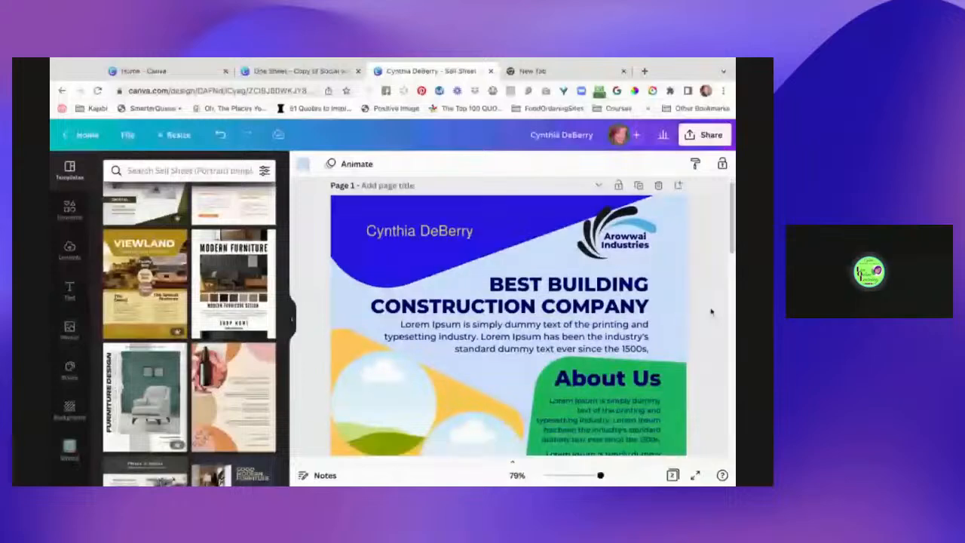
Add a new page after page 2 of the sell sheet and paste the copied CITE logo image onto it.
{"action": "scroll", "coordinate": [711, 311], "scroll_direction": "down", "scroll_amount": 3}
{"action": "scroll", "coordinate": [709, 321], "scroll_direction": "down", "scroll_amount": 15}
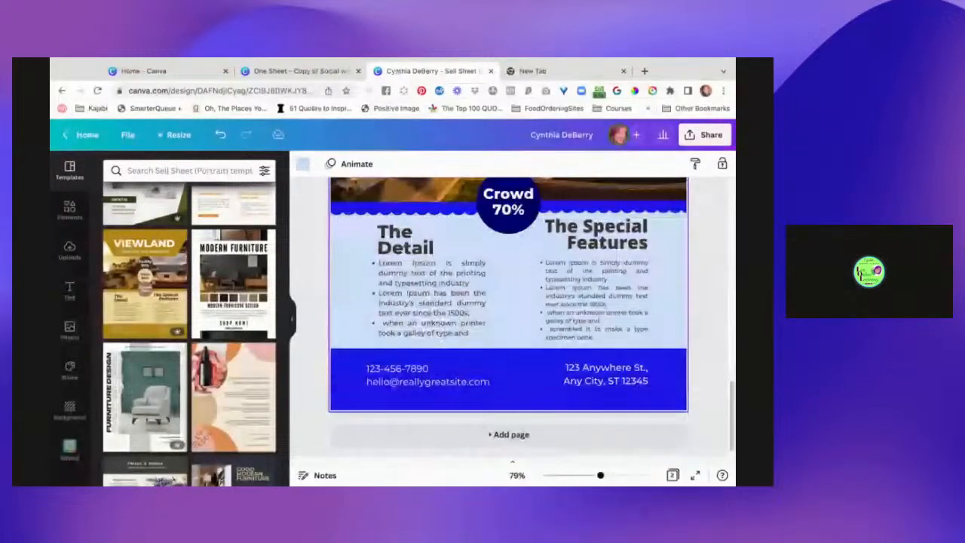
{"action": "left_click", "coordinate": [509, 434]}
{"action": "key", "text": "super+v"}
{"action": "scroll", "coordinate": [524, 324], "scroll_direction": "up", "scroll_amount": 2}
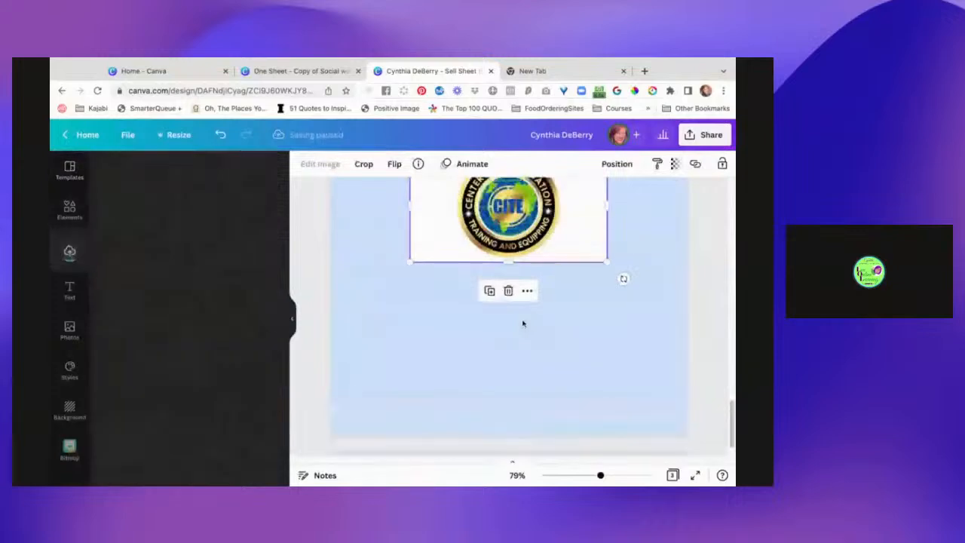
{"action": "scroll", "coordinate": [576, 284], "scroll_direction": "up", "scroll_amount": 1}
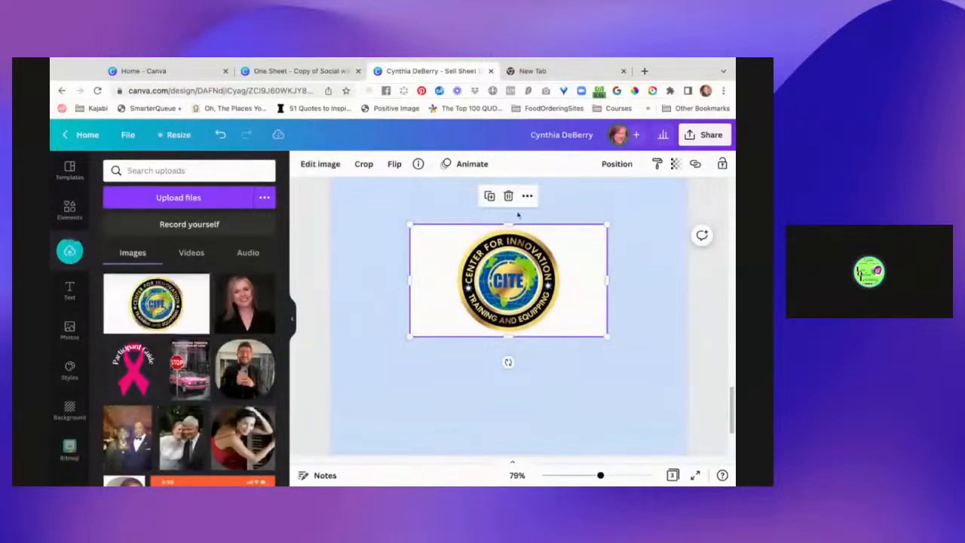
Remove the white background from the CITE logo image with BG Remover and apply the result.
{"action": "left_click", "coordinate": [322, 163]}
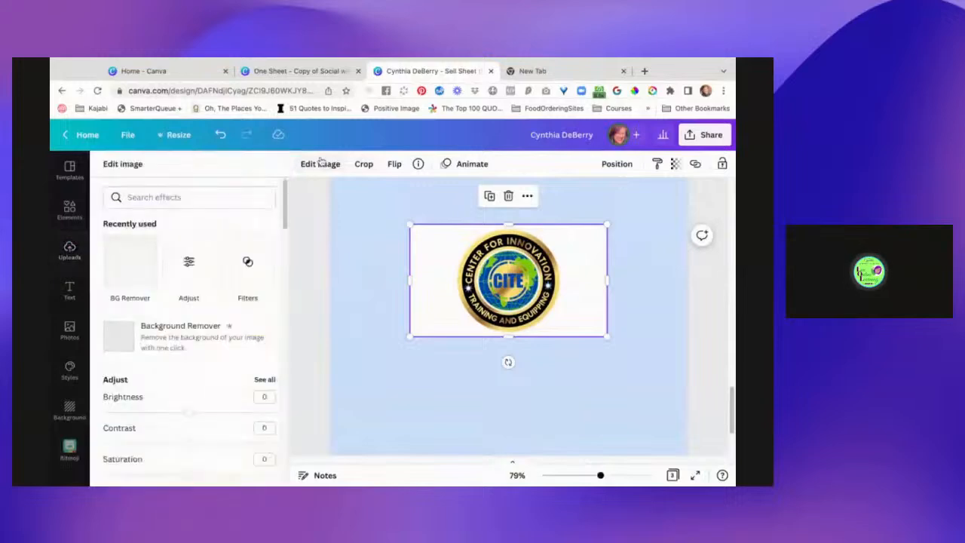
{"action": "left_click", "coordinate": [143, 264]}
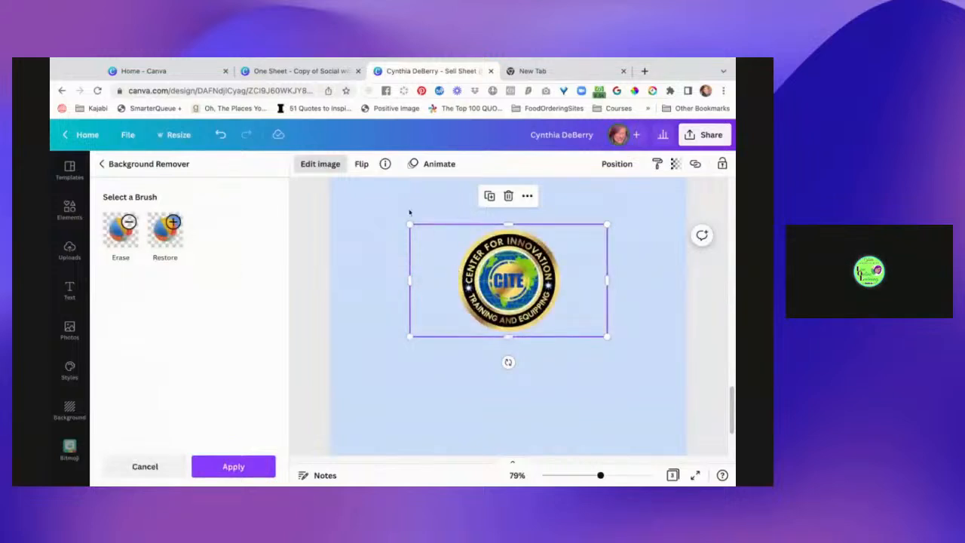
{"action": "left_click", "coordinate": [246, 465]}
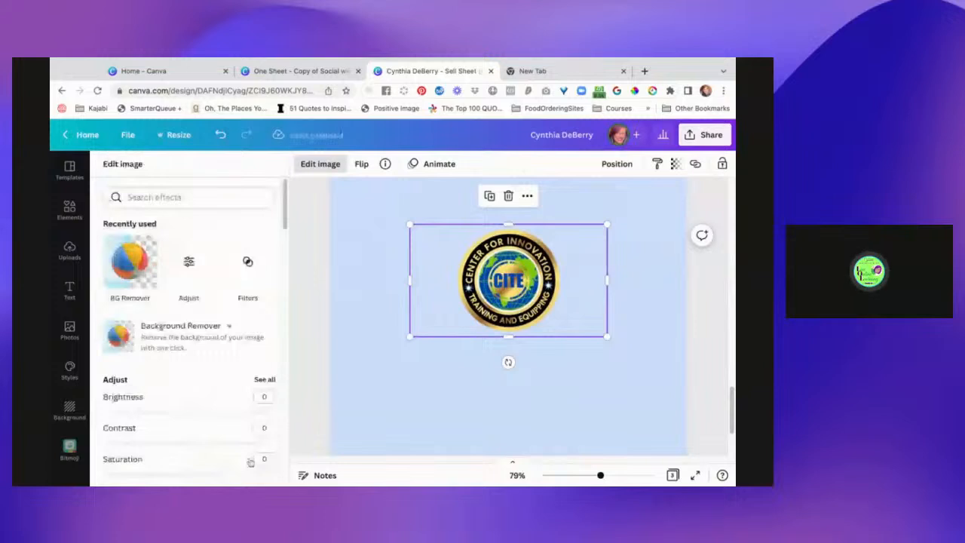
Crop all four sides of the CITE logo image close to the round emblem, about 2.6 wide.
{"action": "left_click_drag", "start_coordinate": [409, 279], "coordinate": [455, 280]}
{"action": "left_click_drag", "start_coordinate": [608, 280], "coordinate": [608, 281]}
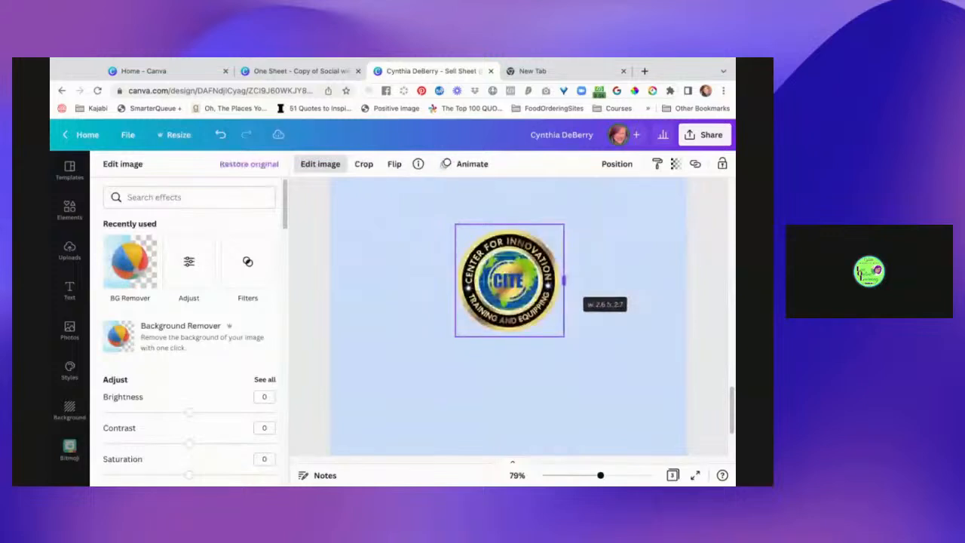
{"action": "left_click_drag", "start_coordinate": [510, 224], "coordinate": [510, 228]}
{"action": "left_click_drag", "start_coordinate": [510, 336], "coordinate": [510, 336]}
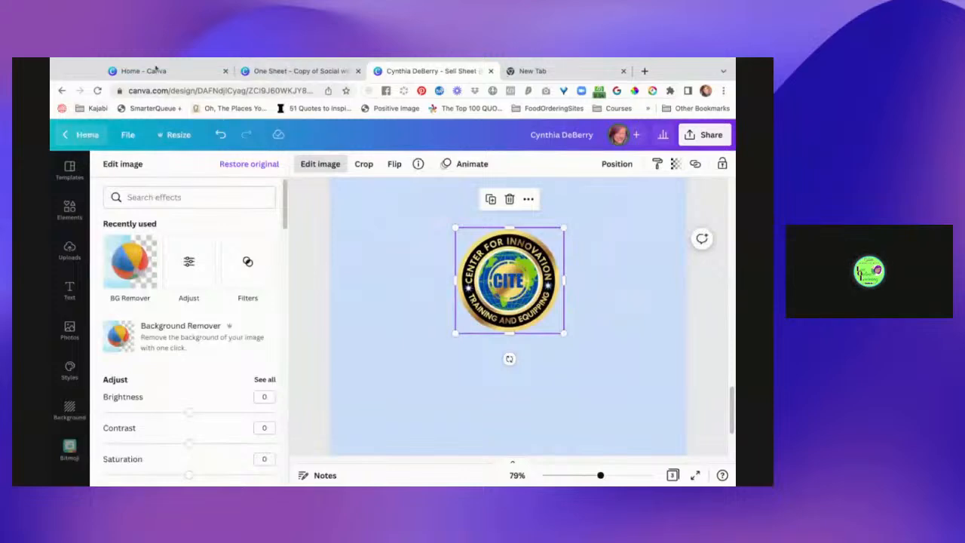
Create a blank Instagram Post (Square) design from the Canva home page, clearing the earlier One Sheet search.
{"action": "left_click", "coordinate": [164, 72]}
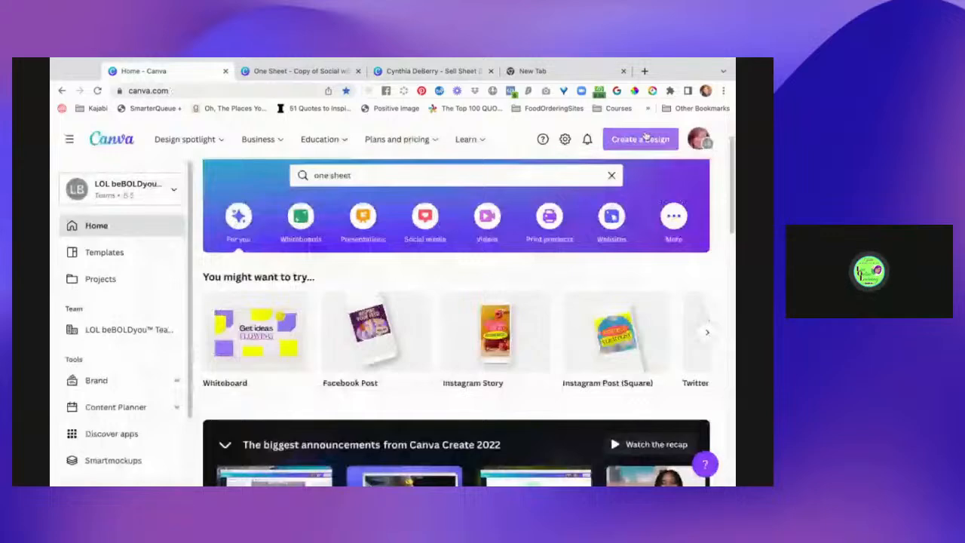
{"action": "left_click", "coordinate": [643, 139]}
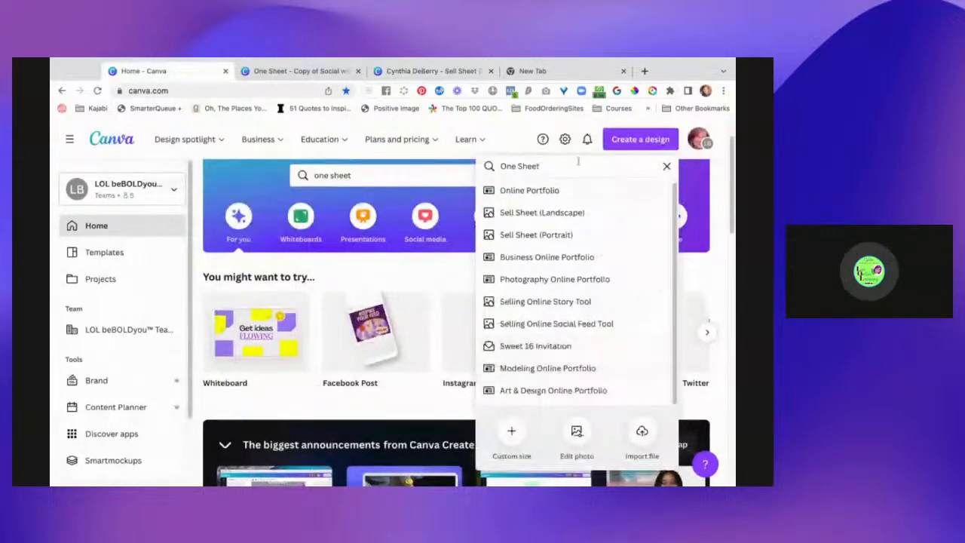
{"action": "key", "text": "alt+shift+Left"}
{"action": "key", "text": "alt+shift+Left"}
{"action": "key", "text": "BackSpace"}
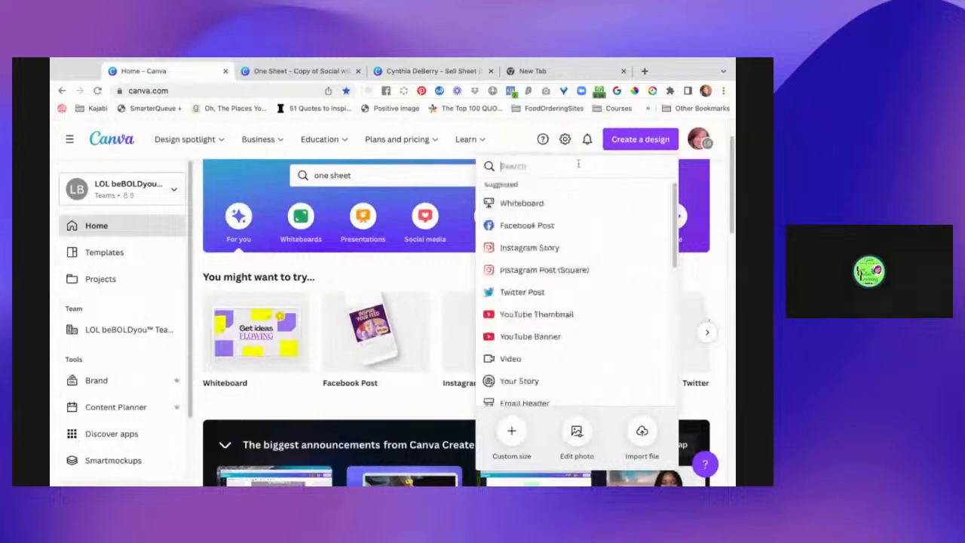
{"action": "left_click", "coordinate": [572, 271]}
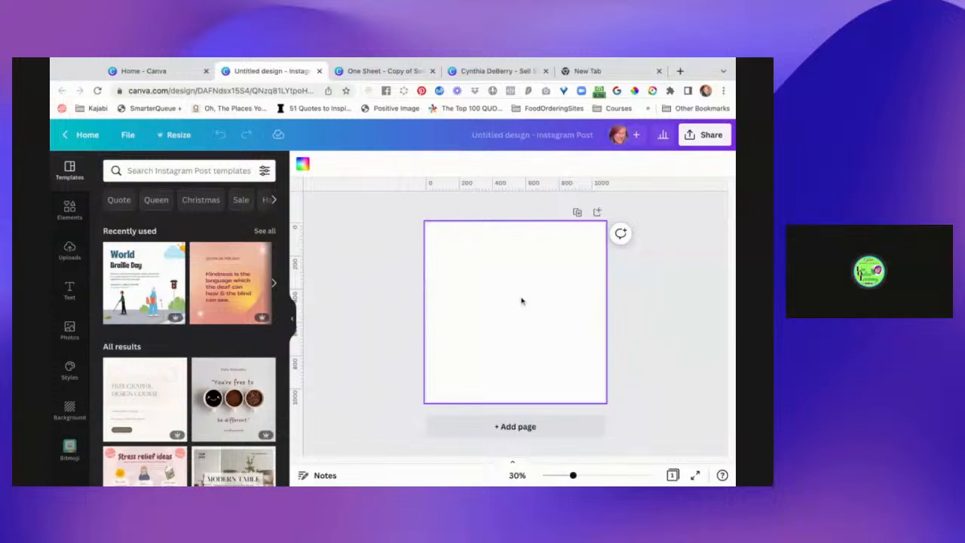
Paste the cropped CITE logo into the square design and enlarge it to fill the whole canvas.
{"action": "key", "text": "ctrl+v"}
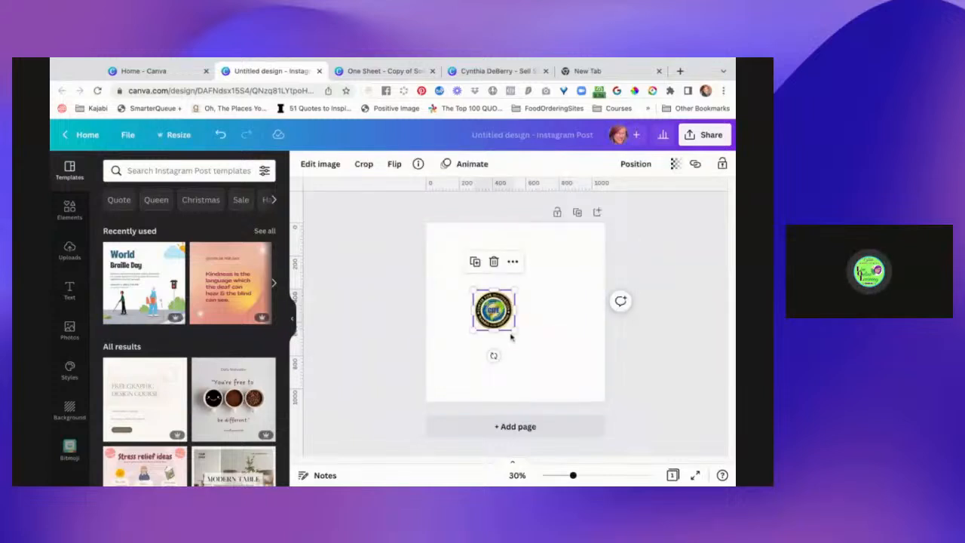
{"action": "left_click_drag", "start_coordinate": [515, 330], "coordinate": [588, 401]}
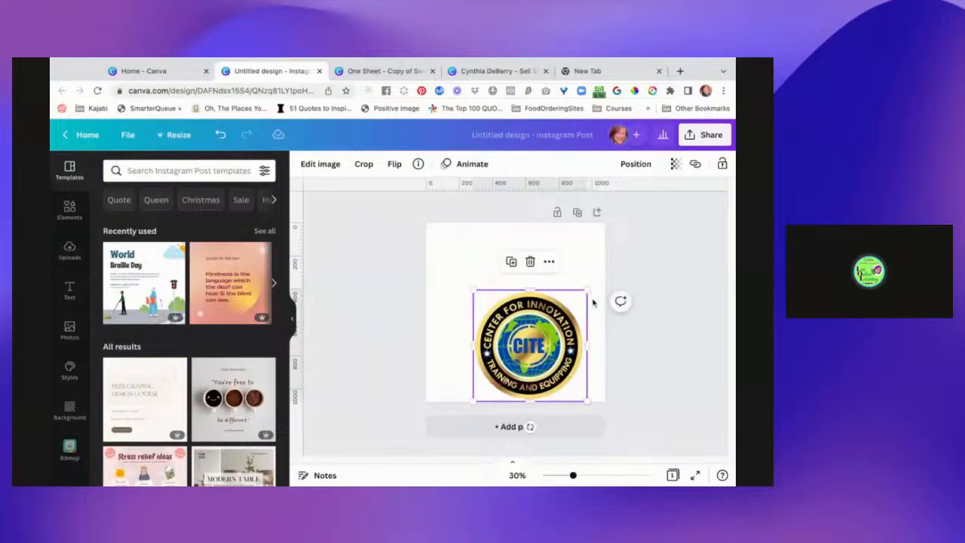
{"action": "left_click_drag", "start_coordinate": [587, 290], "coordinate": [605, 273]}
{"action": "left_click_drag", "start_coordinate": [474, 273], "coordinate": [426, 226]}
{"action": "left_click_drag", "start_coordinate": [509, 308], "coordinate": [509, 308]}
{"action": "left_click", "coordinate": [687, 364]}
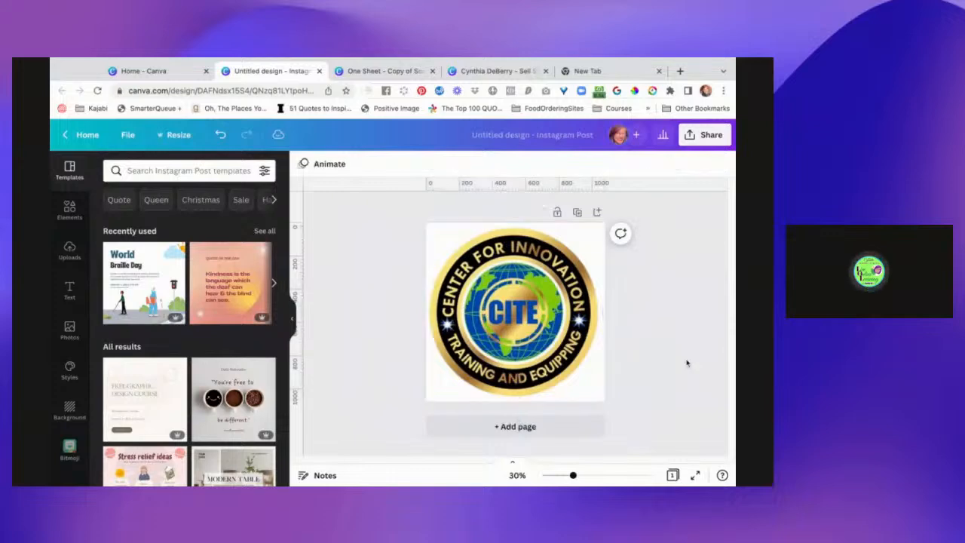
Download the square logo design as a PNG with a transparent background.
{"action": "left_click", "coordinate": [706, 138]}
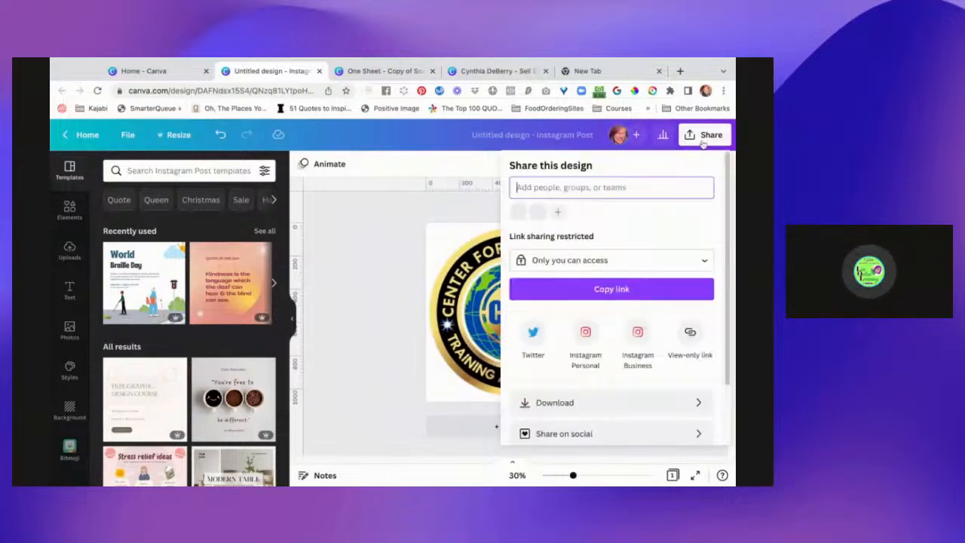
{"action": "left_click", "coordinate": [634, 404]}
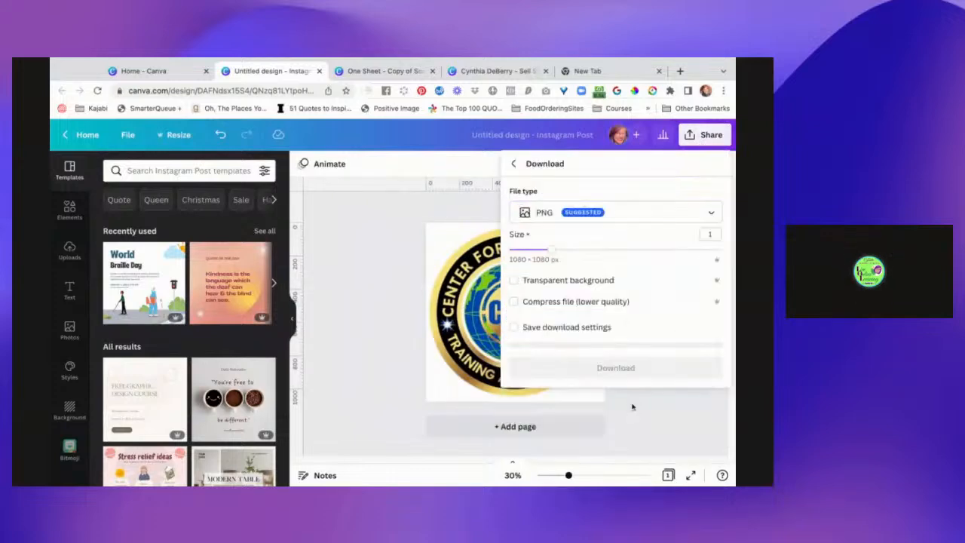
{"action": "left_click", "coordinate": [592, 284]}
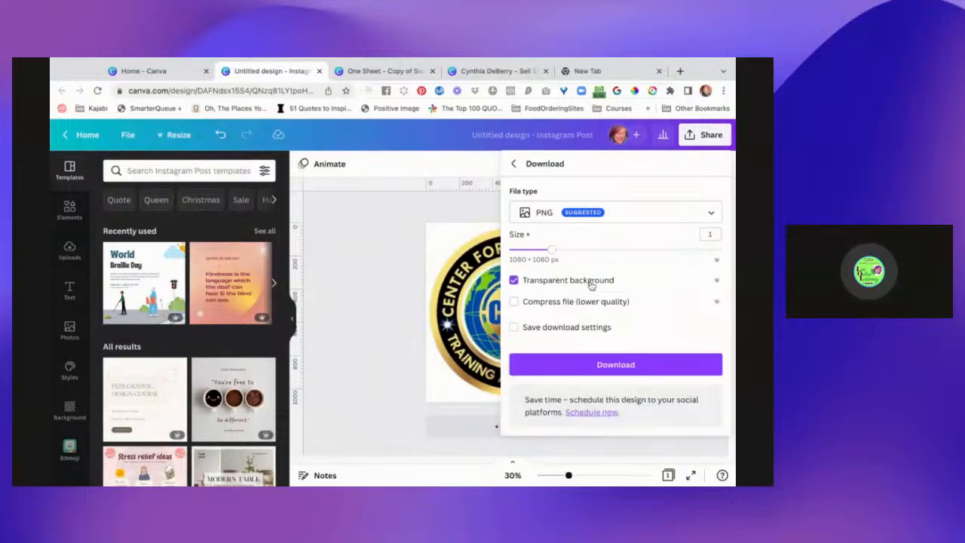
{"action": "left_click", "coordinate": [609, 370]}
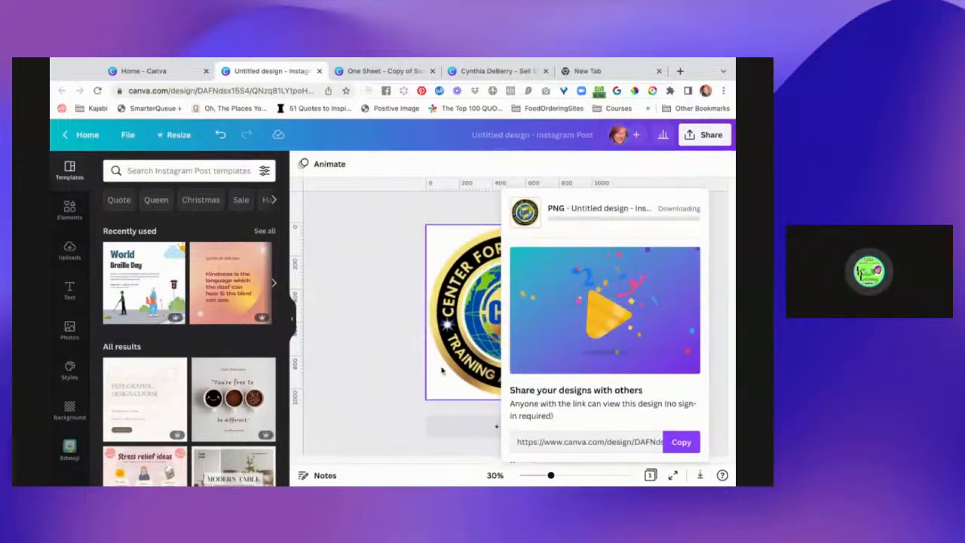
Rename the untitled design as "Logo CenterforInnovation - " followed by the client's full name without a space.
{"action": "left_click", "coordinate": [534, 134]}
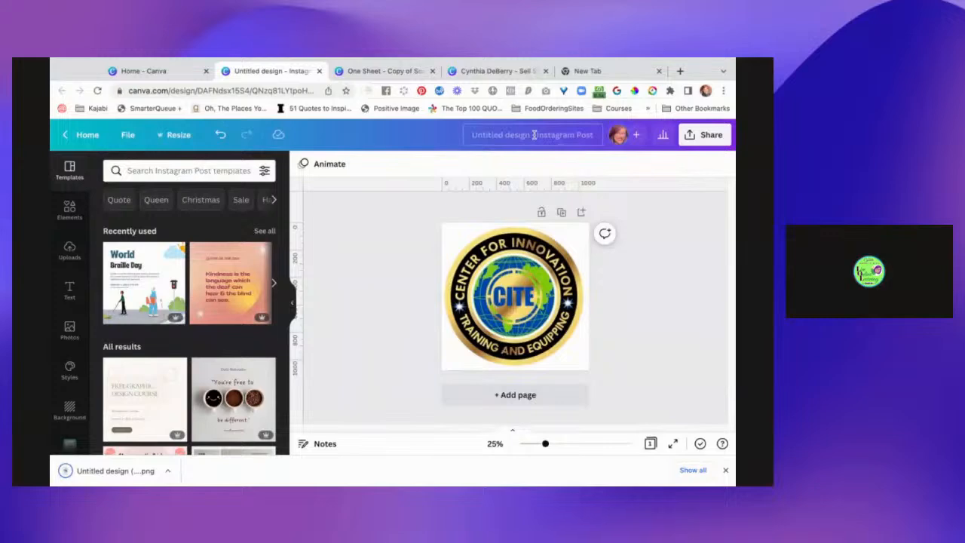
{"action": "left_click", "coordinate": [534, 134]}
{"action": "type", "text": "Logo Centerf"}
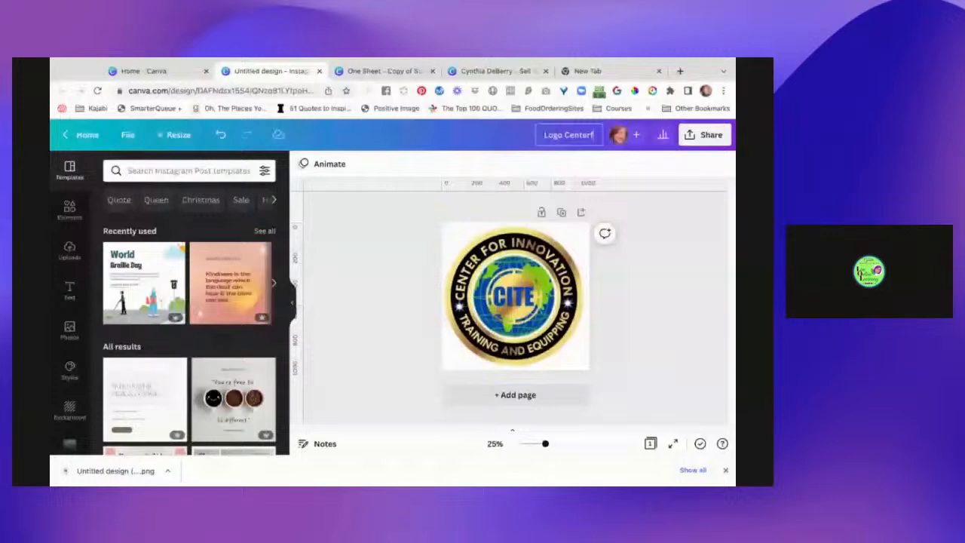
{"action": "type", "text": "orInnovat"}
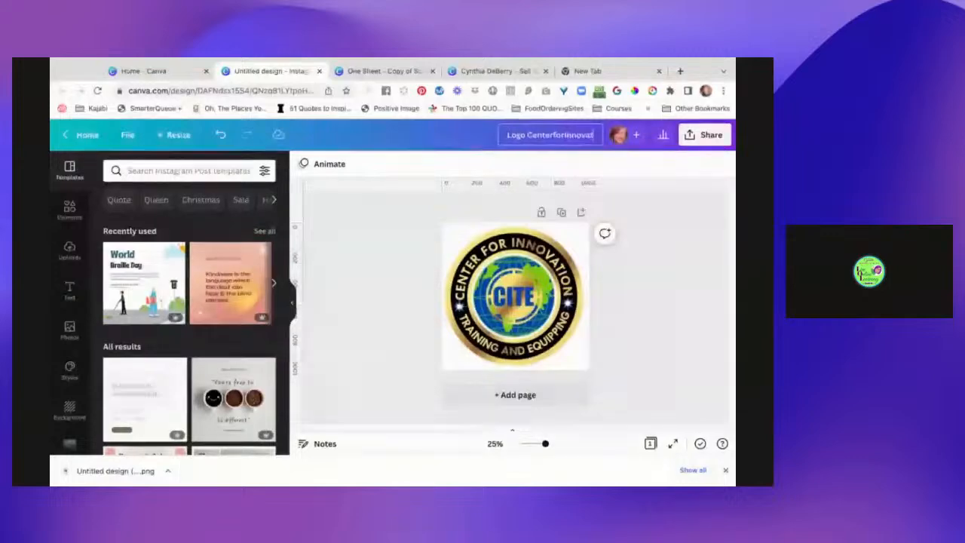
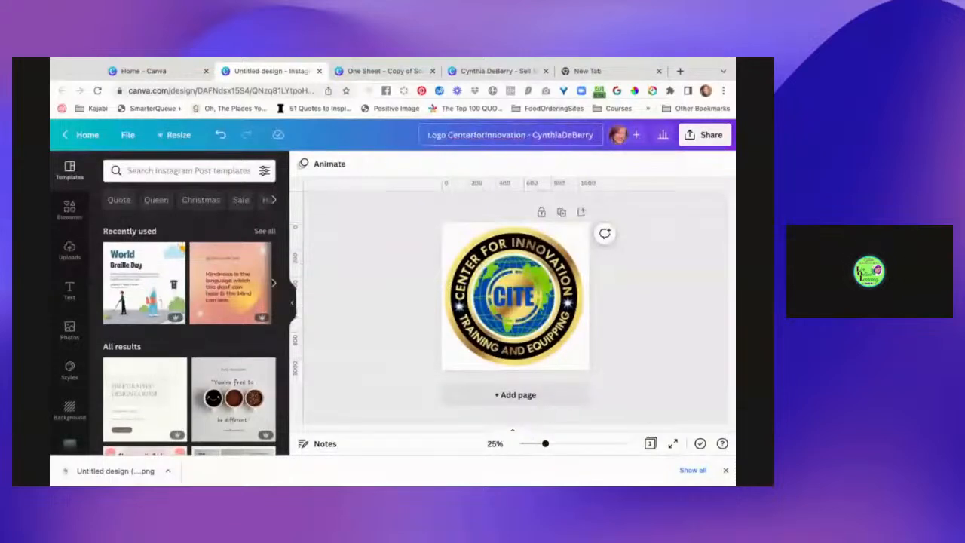
{"action": "key", "text": "Return"}
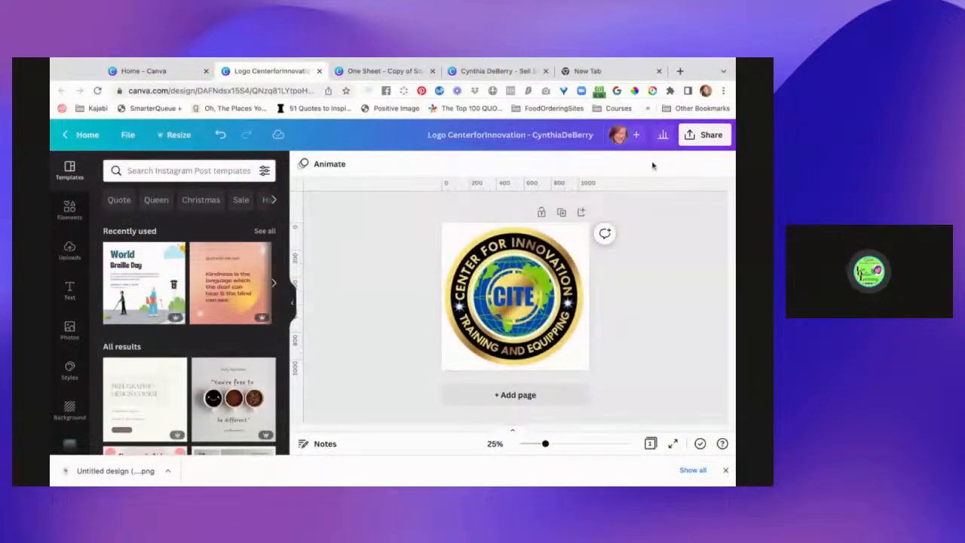
Download the renamed logo design again as a transparent-background PNG at size 1.
{"action": "left_click", "coordinate": [705, 135]}
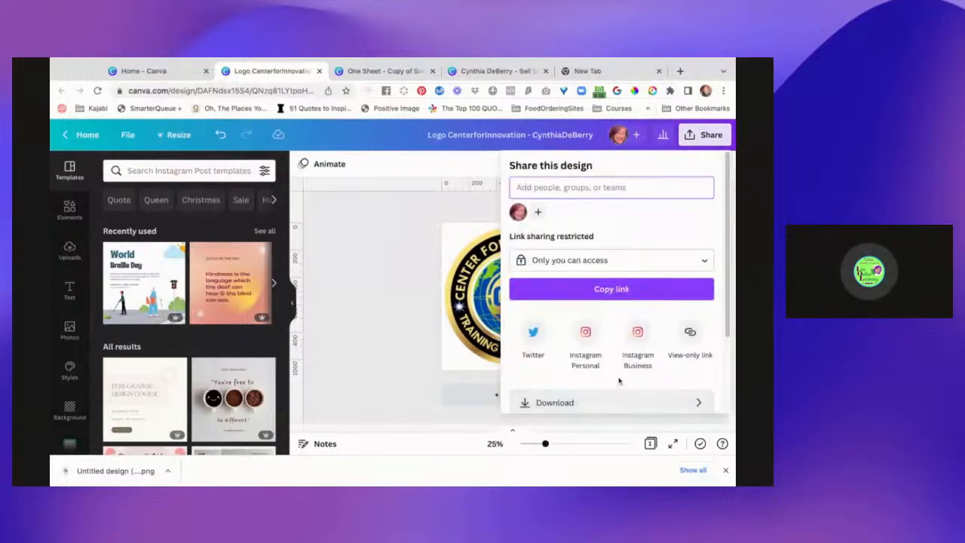
{"action": "left_click", "coordinate": [631, 402]}
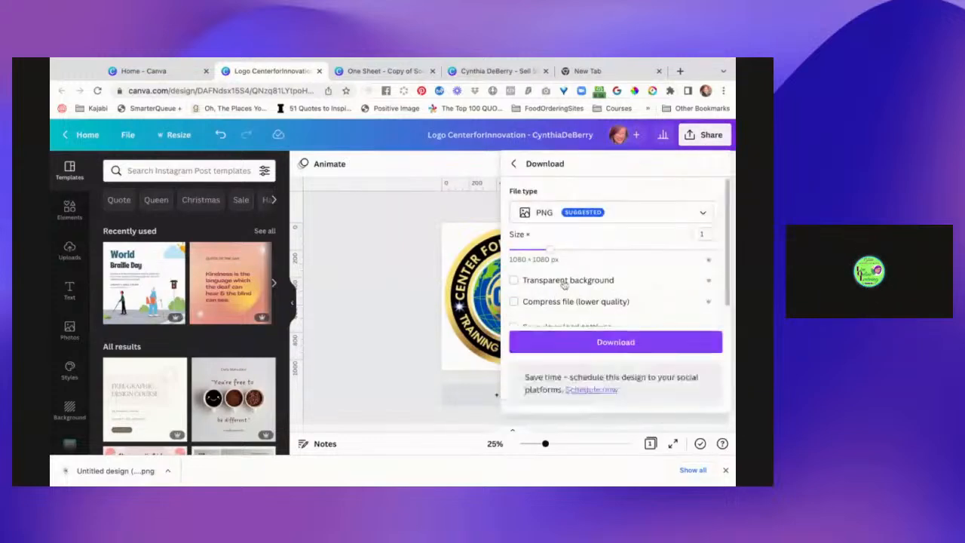
{"action": "left_click", "coordinate": [612, 341]}
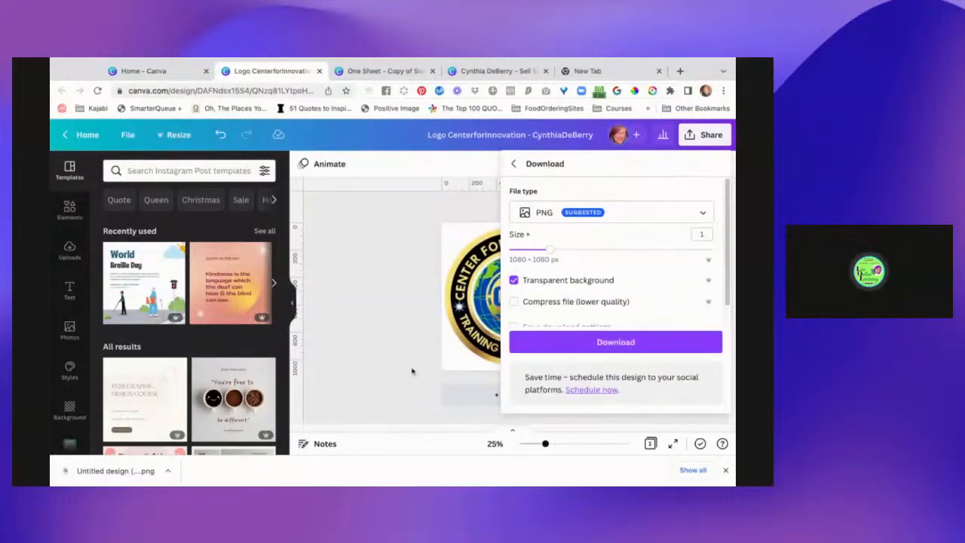
{"action": "left_click", "coordinate": [554, 346]}
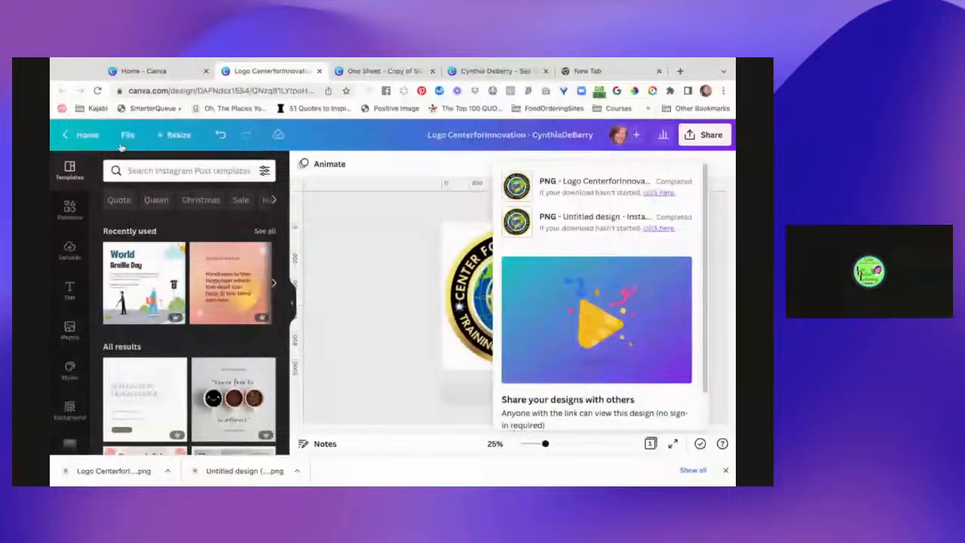
Open the client's brand kit from the Canva home page and go to its Brand logos section.
{"action": "left_click", "coordinate": [161, 73]}
{"action": "left_click", "coordinate": [112, 383]}
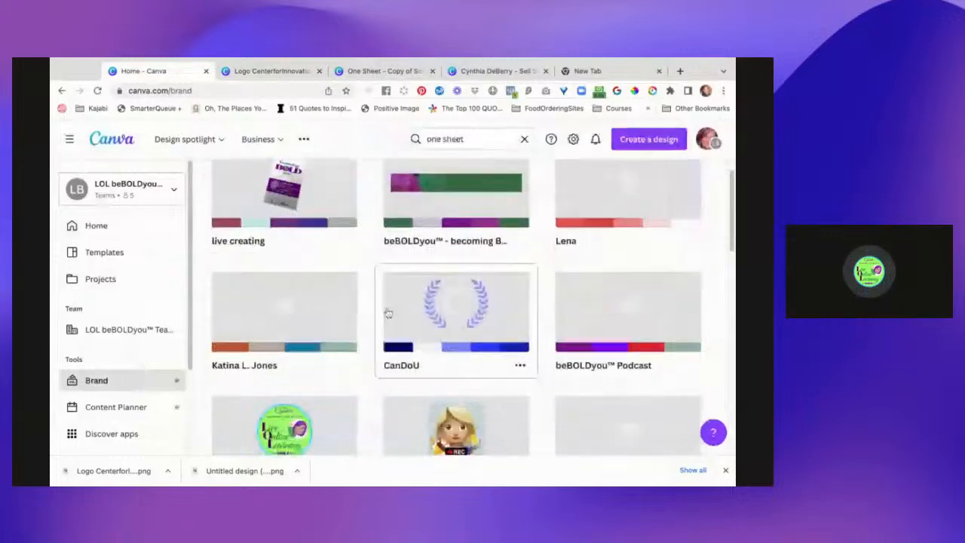
{"action": "scroll", "coordinate": [389, 313], "scroll_direction": "down", "scroll_amount": 15}
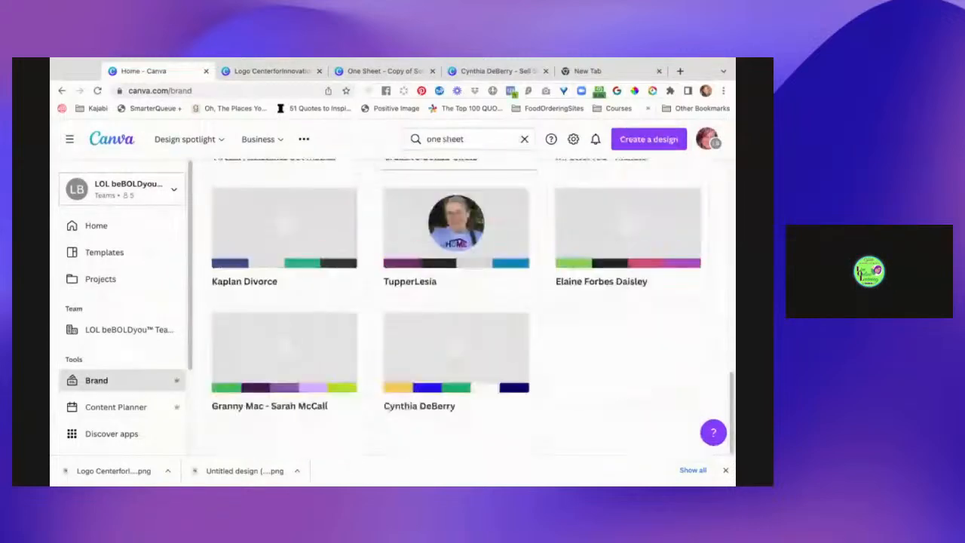
{"action": "left_click", "coordinate": [485, 339]}
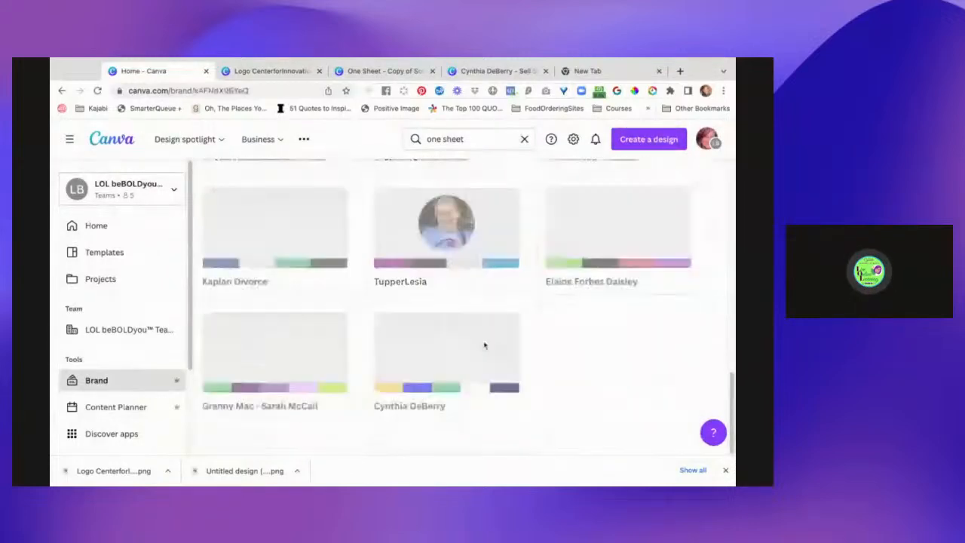
{"action": "scroll", "coordinate": [530, 218], "scroll_direction": "up", "scroll_amount": 3}
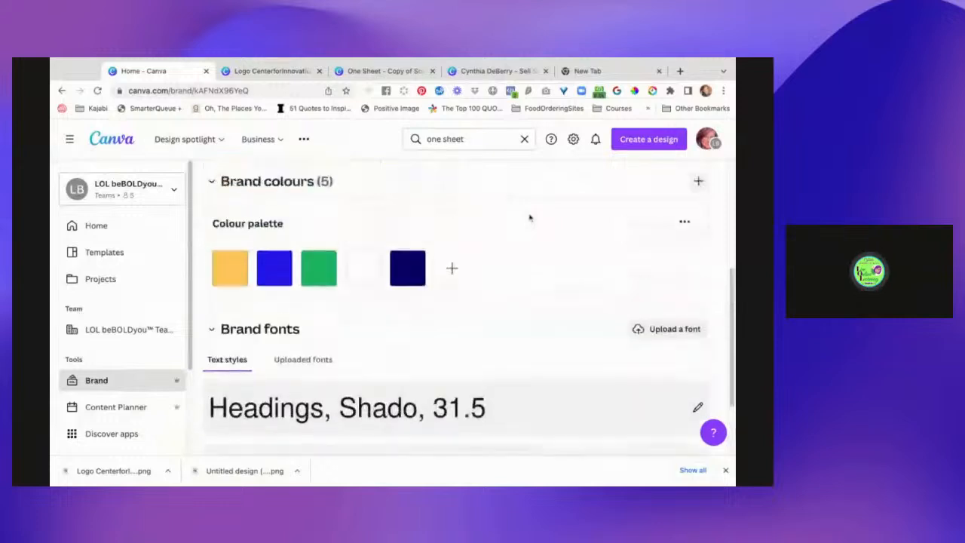
{"action": "scroll", "coordinate": [530, 218], "scroll_direction": "up", "scroll_amount": 1}
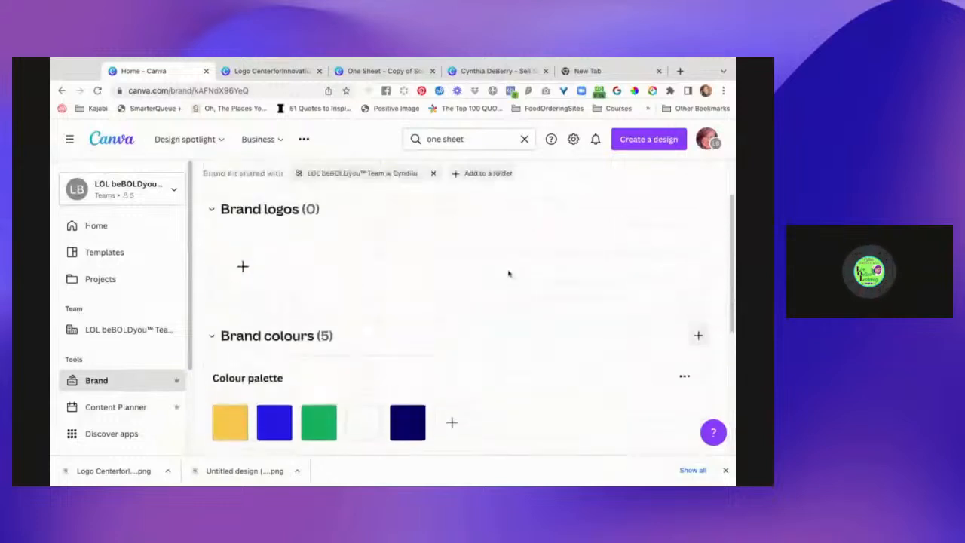
Upload the renamed transparent logo PNG to the client's brand logos.
{"action": "left_click", "coordinate": [243, 267]}
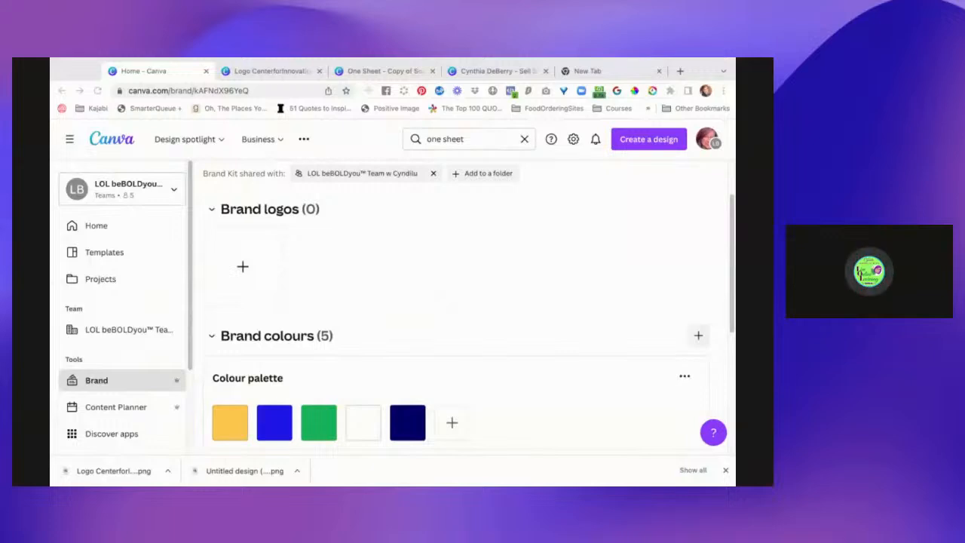
{"action": "left_click", "coordinate": [549, 436]}
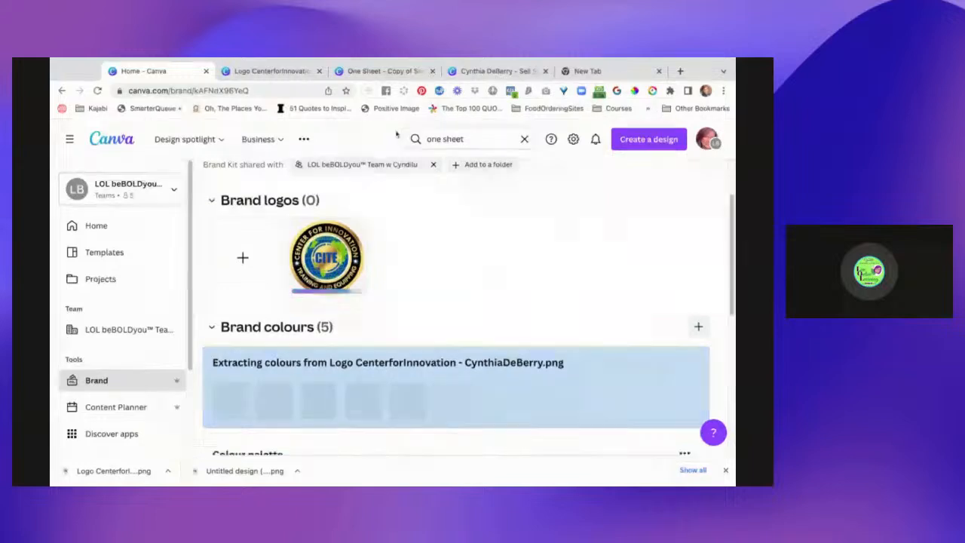
Switch to the client's sell sheet design and close the separate One Sheet copy design.
{"action": "left_click", "coordinate": [400, 71]}
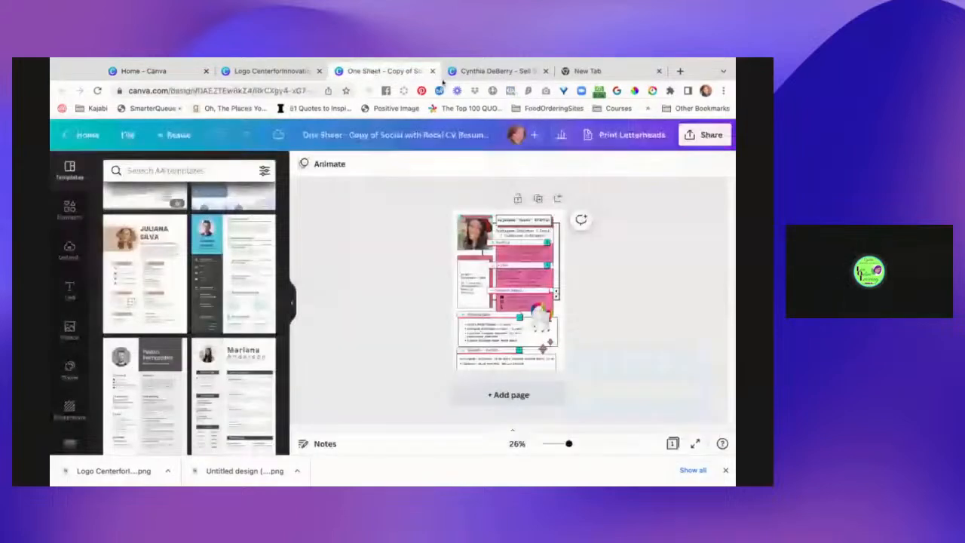
{"action": "left_click", "coordinate": [447, 72]}
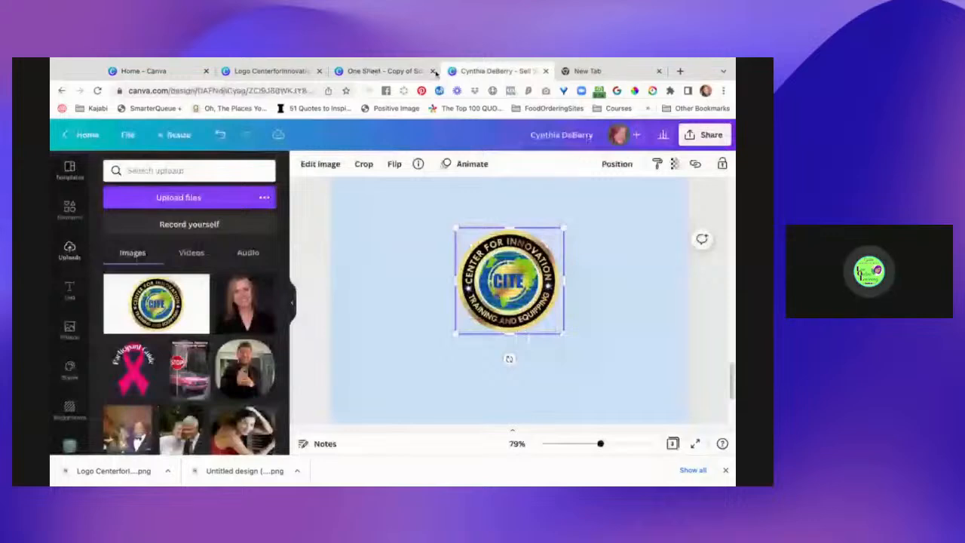
{"action": "left_click", "coordinate": [434, 71]}
Delete the Arowwai Industries placeholder logo and its text from page 1 of the sell sheet.
{"action": "scroll", "coordinate": [517, 299], "scroll_direction": "up", "scroll_amount": 10}
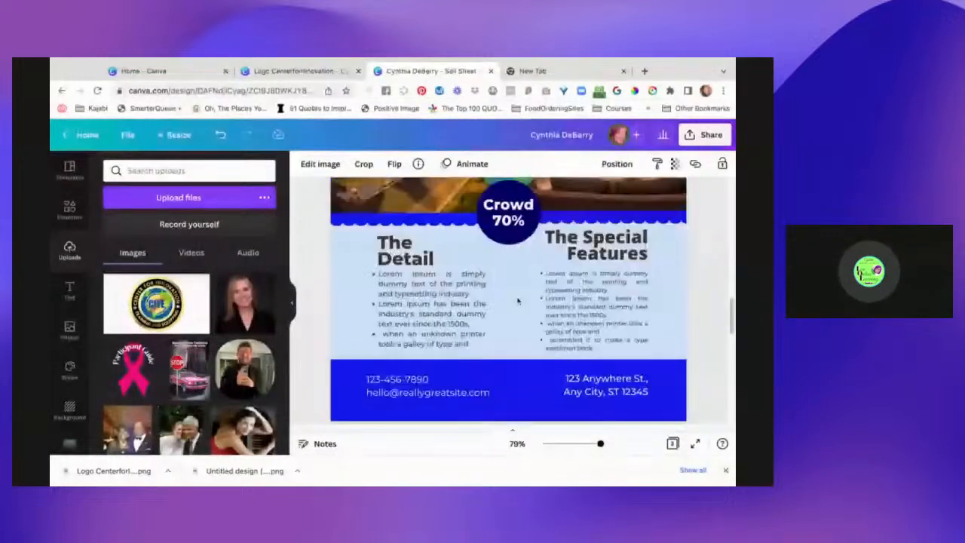
{"action": "scroll", "coordinate": [508, 301], "scroll_direction": "up", "scroll_amount": 10}
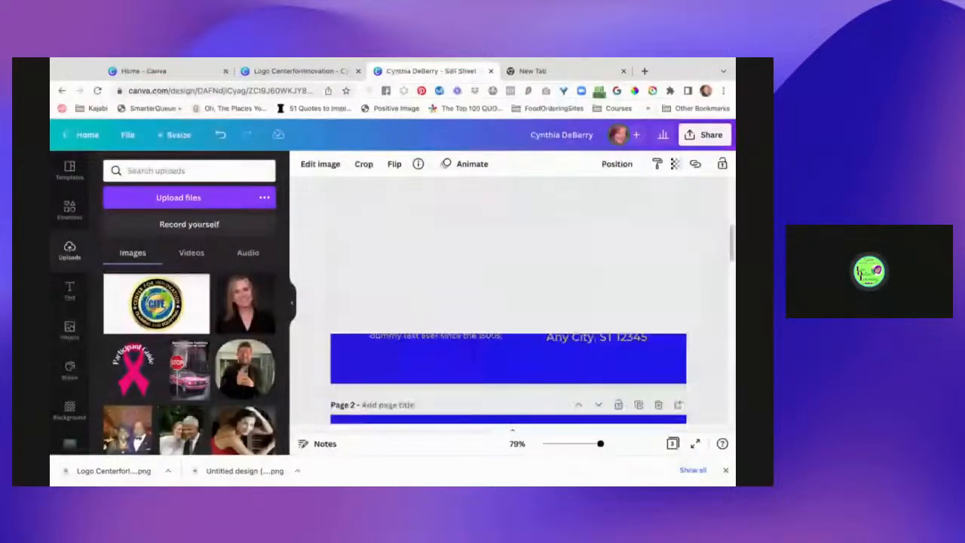
{"action": "scroll", "coordinate": [611, 234], "scroll_direction": "up", "scroll_amount": 5}
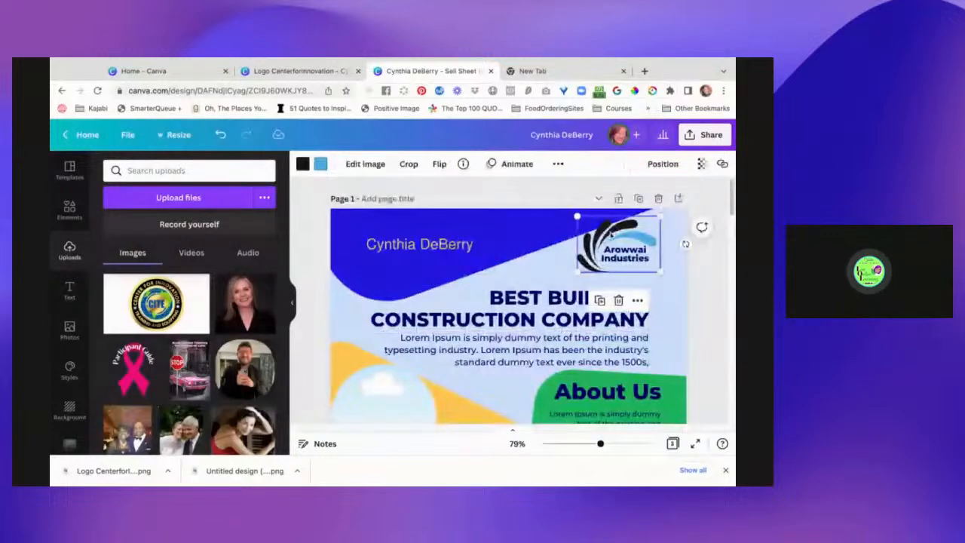
{"action": "key", "text": "Delete"}
{"action": "left_click", "coordinate": [615, 258]}
{"action": "key", "text": "Delete"}
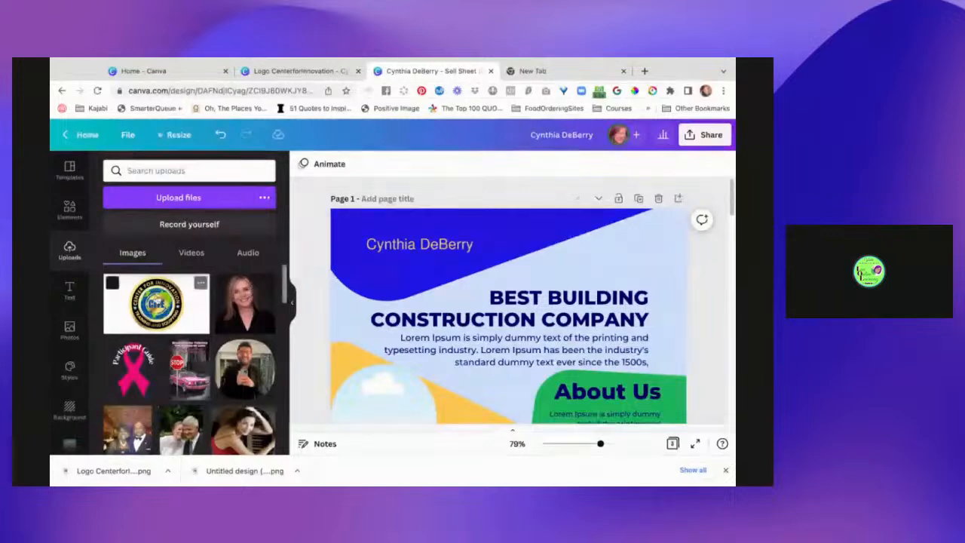
{"action": "left_click", "coordinate": [156, 303]}
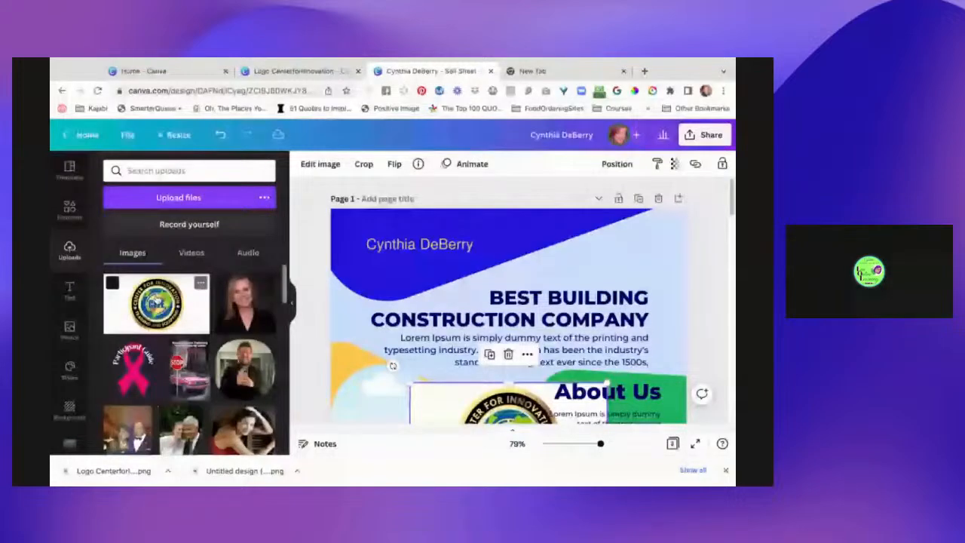
{"action": "left_click_drag", "start_coordinate": [503, 409], "coordinate": [529, 281]}
{"action": "key", "text": "Delete"}
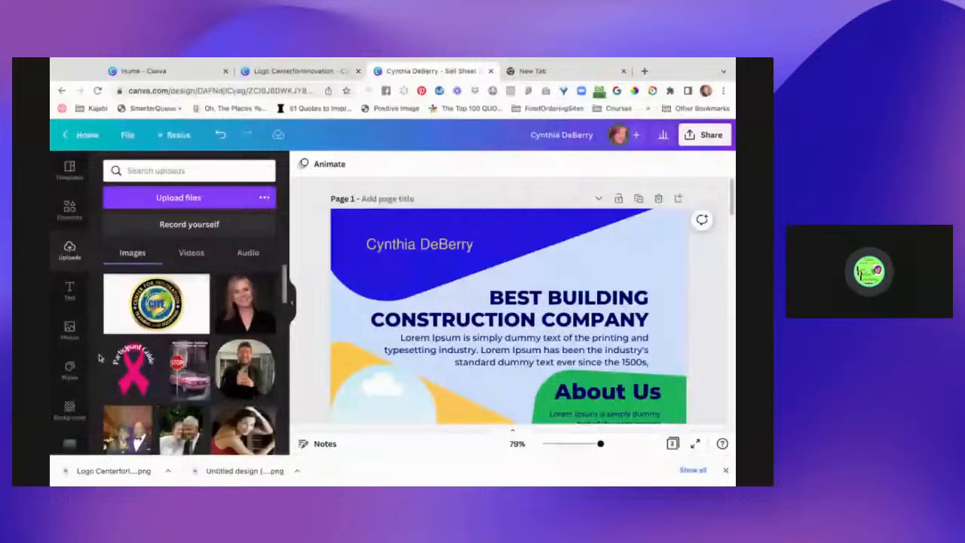
Insert the client's round CITE logo from the brand kit logos onto page 1.
{"action": "scroll", "coordinate": [75, 398], "scroll_direction": "down", "scroll_amount": 5}
{"action": "scroll", "coordinate": [76, 397], "scroll_direction": "down", "scroll_amount": 5}
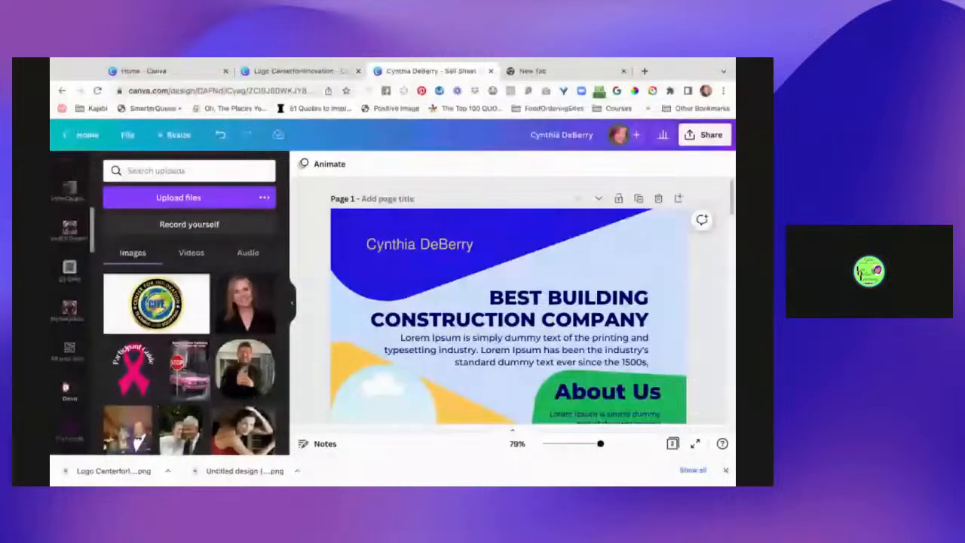
{"action": "scroll", "coordinate": [69, 302], "scroll_direction": "down", "scroll_amount": 2}
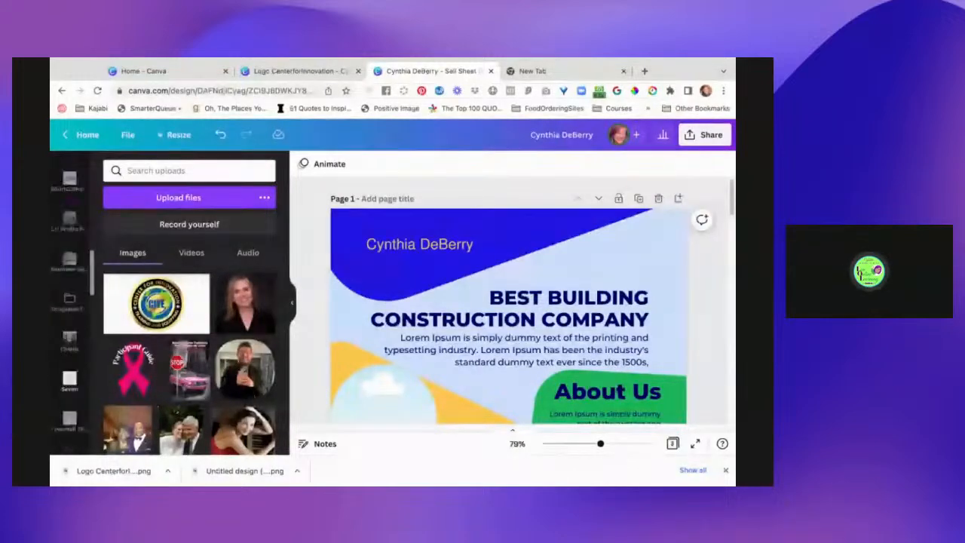
{"action": "scroll", "coordinate": [69, 340], "scroll_direction": "down", "scroll_amount": 2}
{"action": "scroll", "coordinate": [69, 339], "scroll_direction": "down", "scroll_amount": 2}
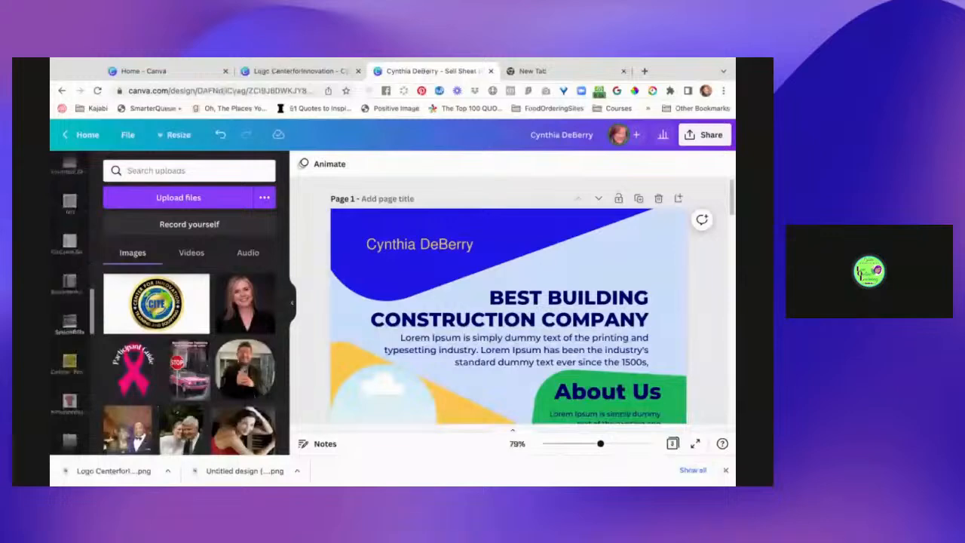
{"action": "scroll", "coordinate": [69, 340], "scroll_direction": "down", "scroll_amount": 2}
{"action": "scroll", "coordinate": [69, 340], "scroll_direction": "down", "scroll_amount": 2}
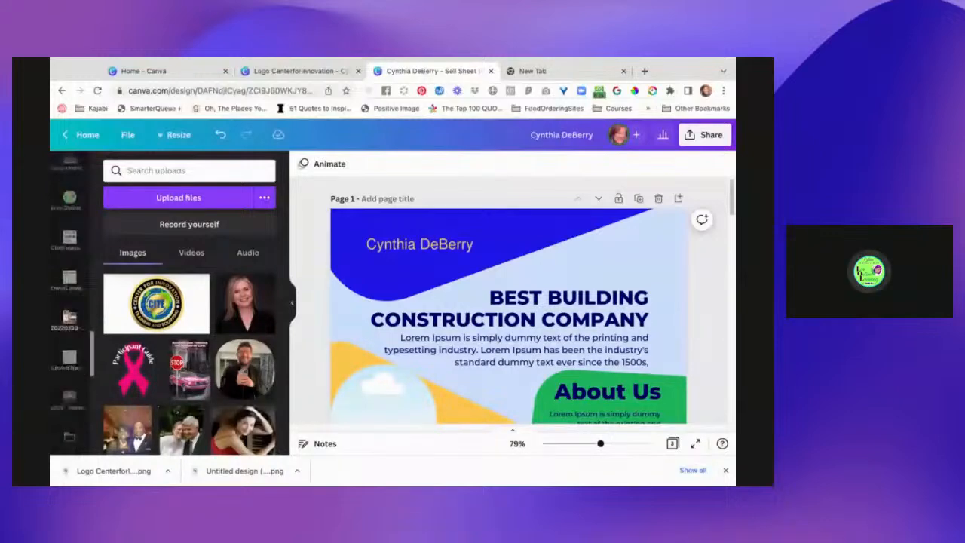
{"action": "scroll", "coordinate": [69, 339], "scroll_direction": "down", "scroll_amount": 5}
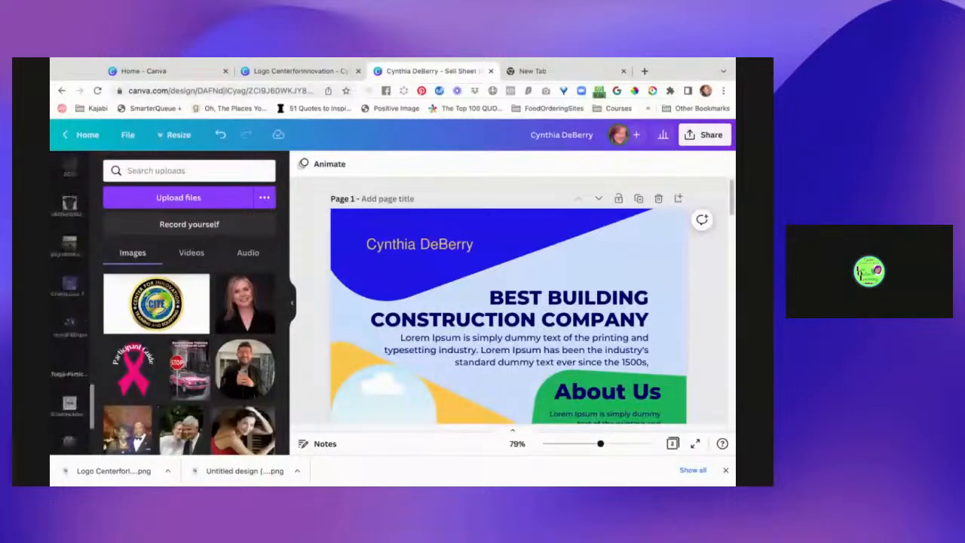
{"action": "scroll", "coordinate": [69, 339], "scroll_direction": "down", "scroll_amount": 2}
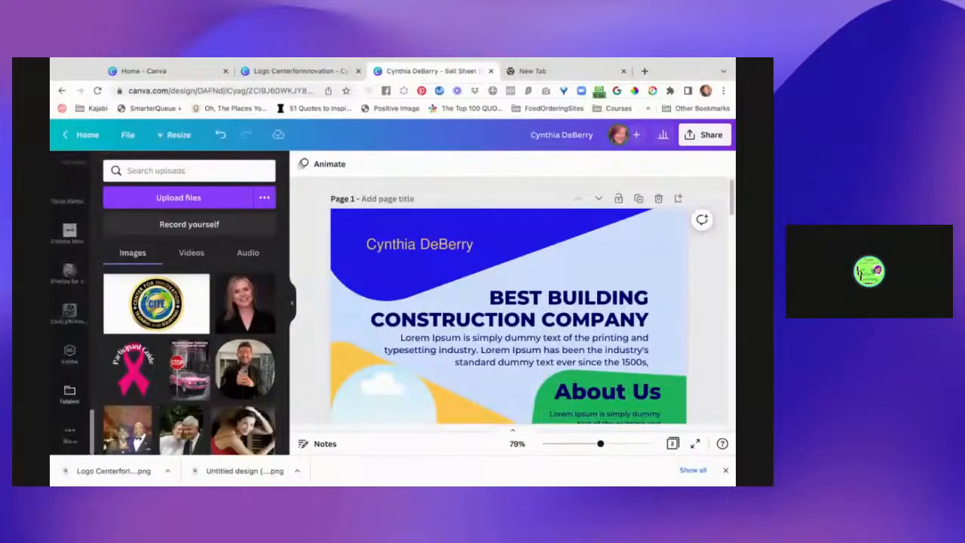
{"action": "left_click", "coordinate": [70, 353]}
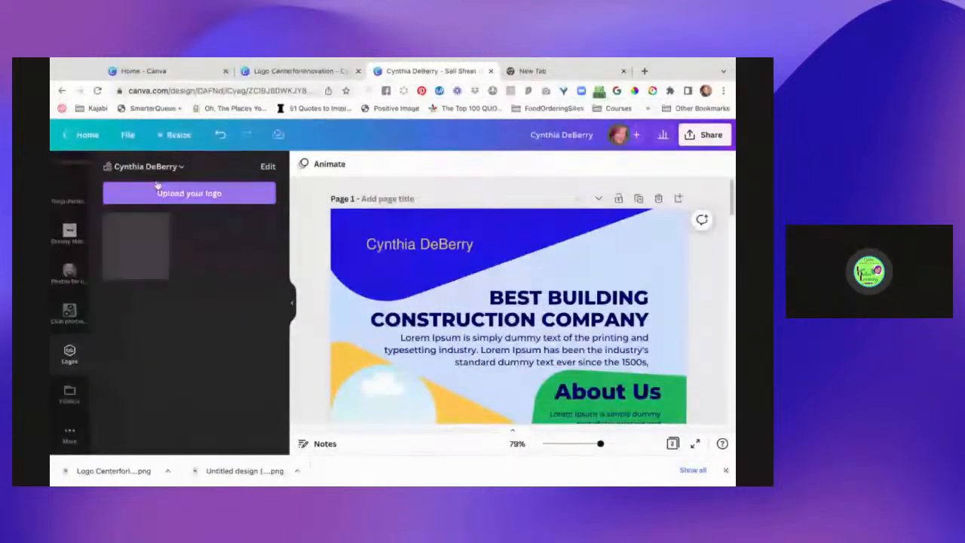
{"action": "left_click", "coordinate": [137, 243]}
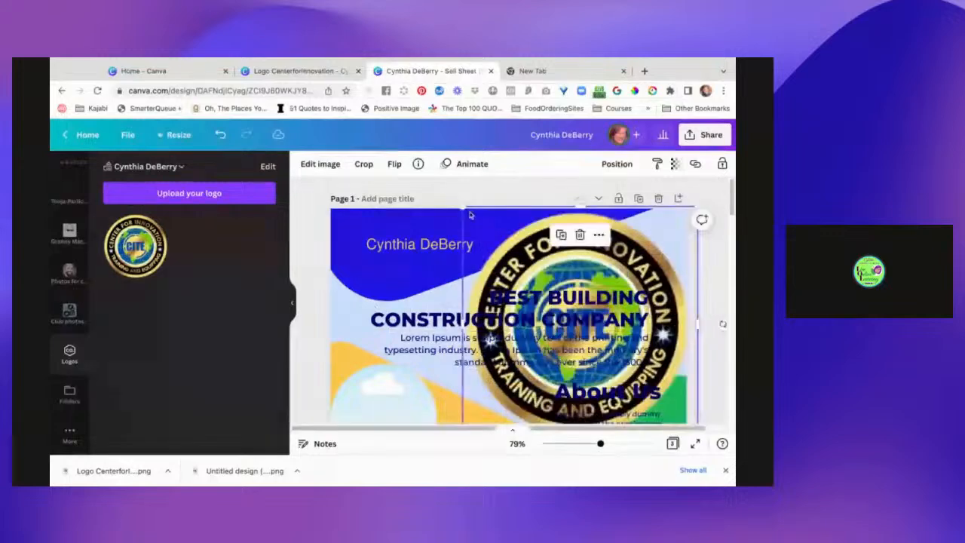
Scale down the CITE logo and place it in page 1's upper-right corner beside the client's name.
{"action": "left_click_drag", "start_coordinate": [462, 205], "coordinate": [595, 339]}
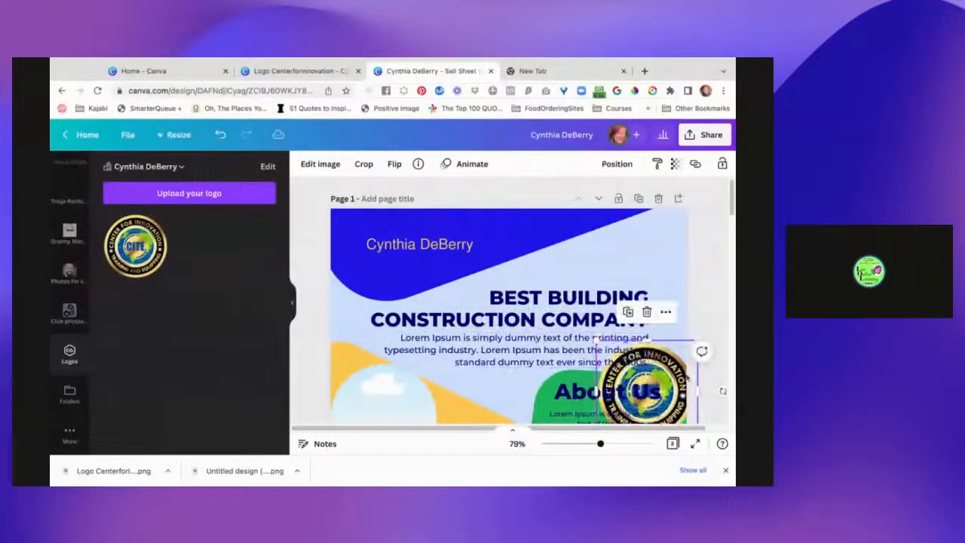
{"action": "left_click_drag", "start_coordinate": [645, 381], "coordinate": [634, 259]}
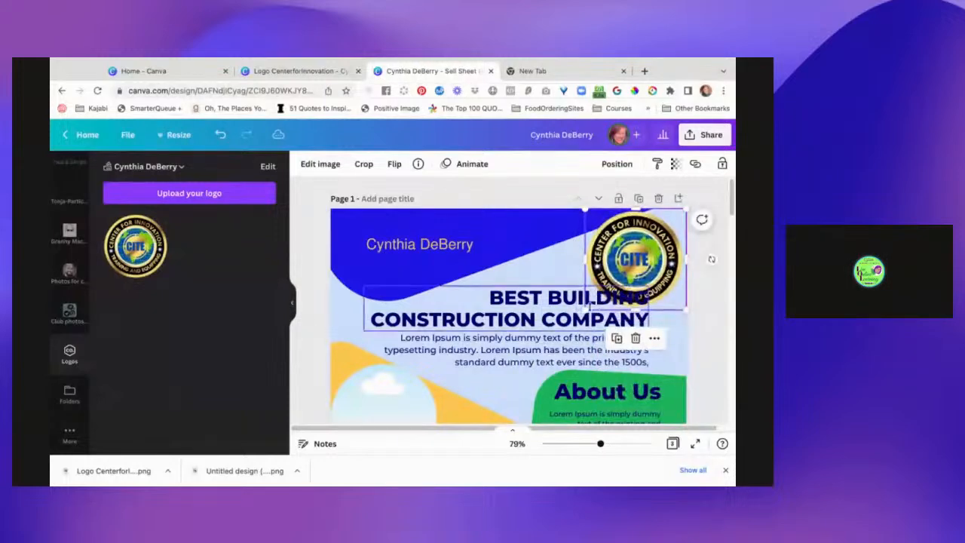
{"action": "left_click_drag", "start_coordinate": [586, 309], "coordinate": [545, 348]}
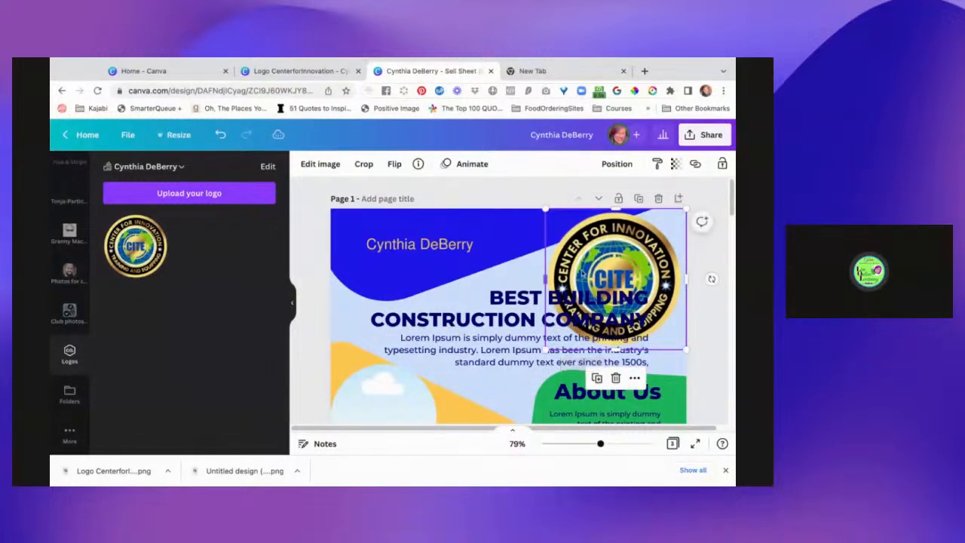
{"action": "left_click_drag", "start_coordinate": [617, 243], "coordinate": [605, 289]}
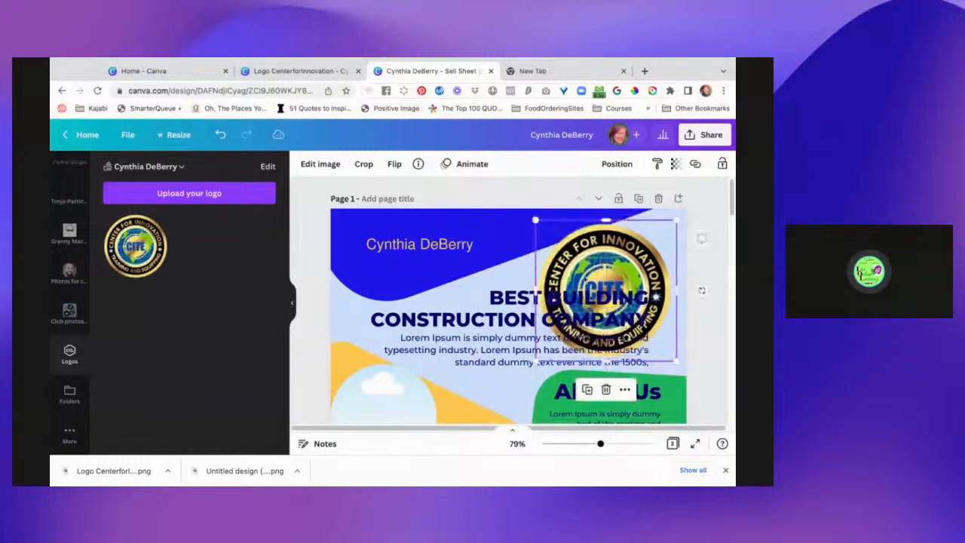
Narrow the heading and paragraph text boxes to fit beside the logo, and justify the paragraph.
{"action": "left_click", "coordinate": [509, 309]}
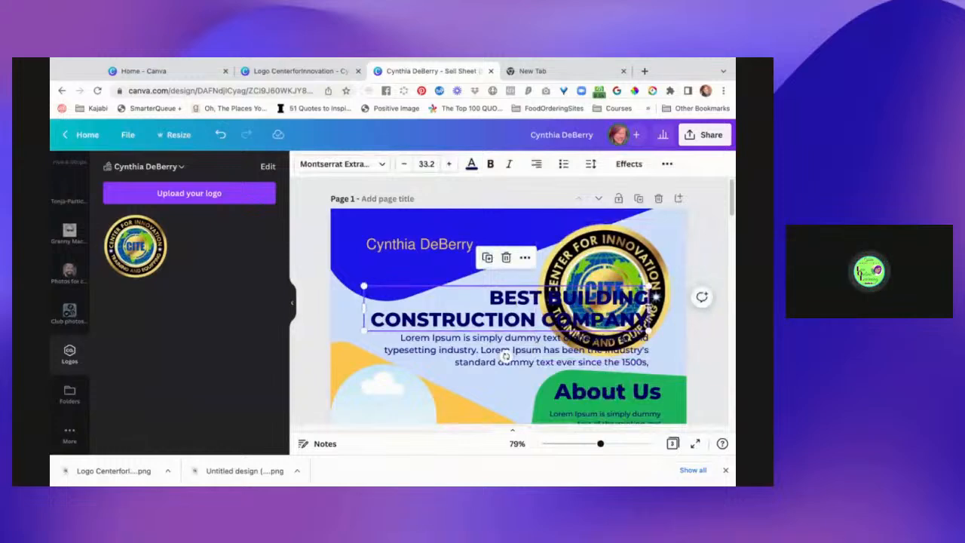
{"action": "left_click_drag", "start_coordinate": [649, 309], "coordinate": [485, 299]}
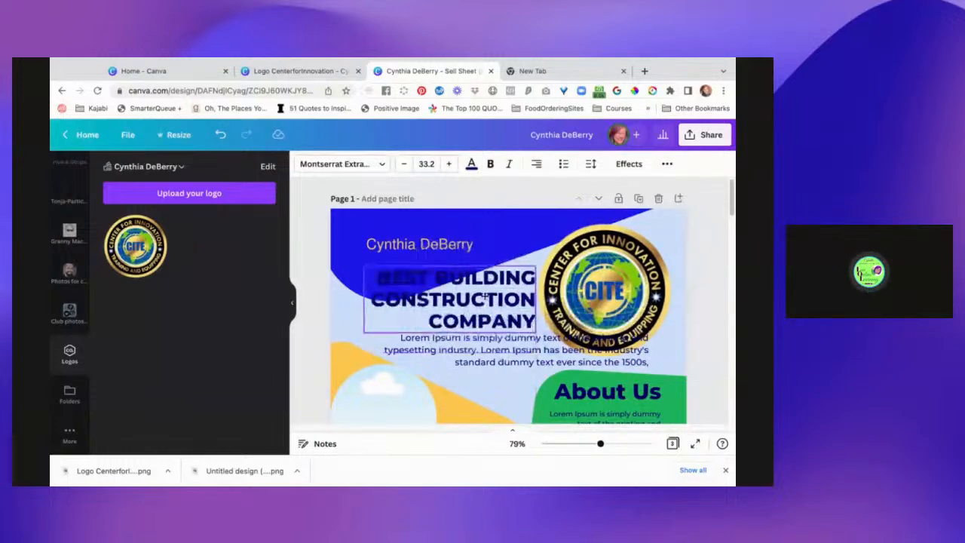
{"action": "mouse_move", "coordinate": [535, 349]}
{"action": "left_mouse_down"}
{"action": "mouse_move", "coordinate": [522, 365]}
{"action": "mouse_move", "coordinate": [520, 352]}
{"action": "mouse_move", "coordinate": [539, 347]}
{"action": "left_mouse_up"}
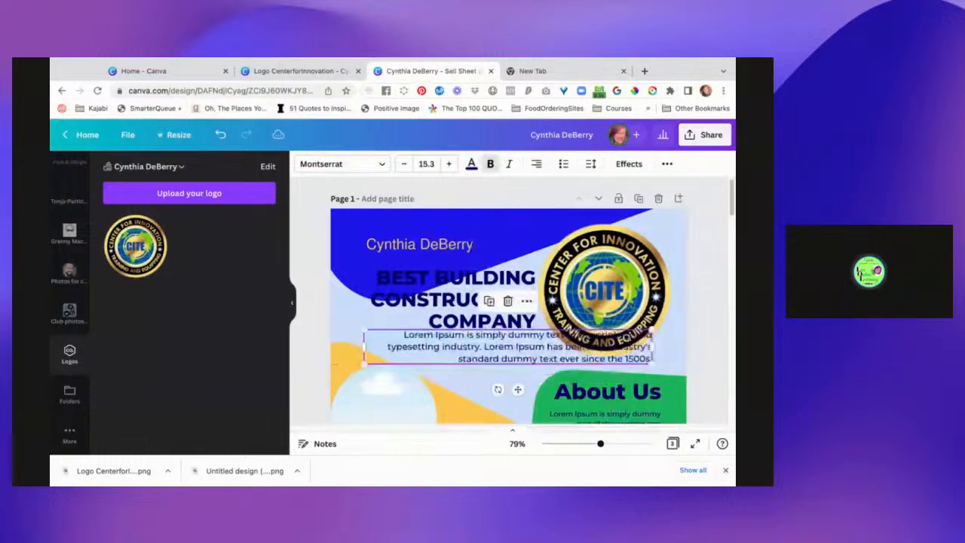
{"action": "left_click", "coordinate": [537, 164]}
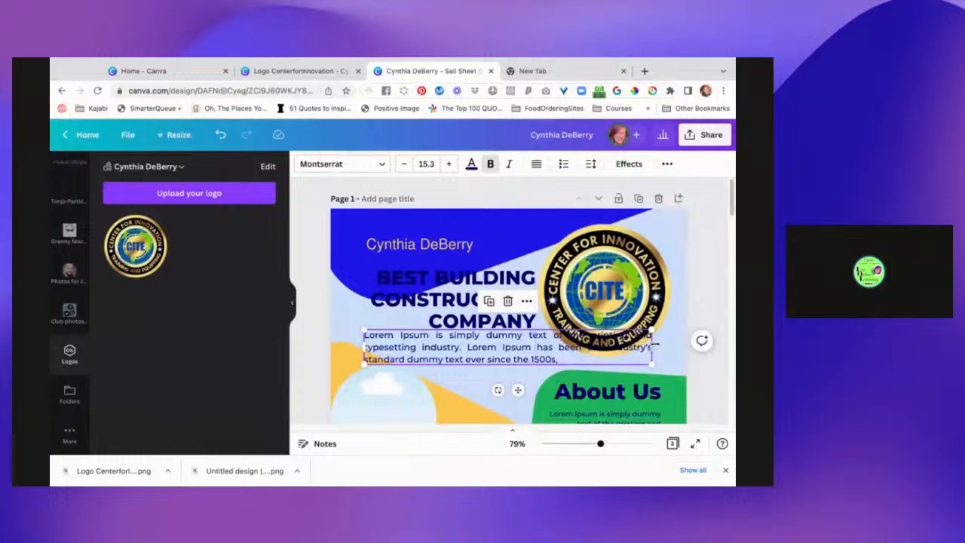
{"action": "left_click_drag", "start_coordinate": [653, 347], "coordinate": [546, 359]}
Nudge the "BEST BUILDING CONSTRUCTION COMPANY" heading up slightly and left-align its text.
{"action": "mouse_move", "coordinate": [506, 295]}
{"action": "left_mouse_down"}
{"action": "mouse_move", "coordinate": [497, 295]}
{"action": "mouse_move", "coordinate": [504, 292]}
{"action": "left_mouse_up"}
{"action": "left_click", "coordinate": [537, 163]}
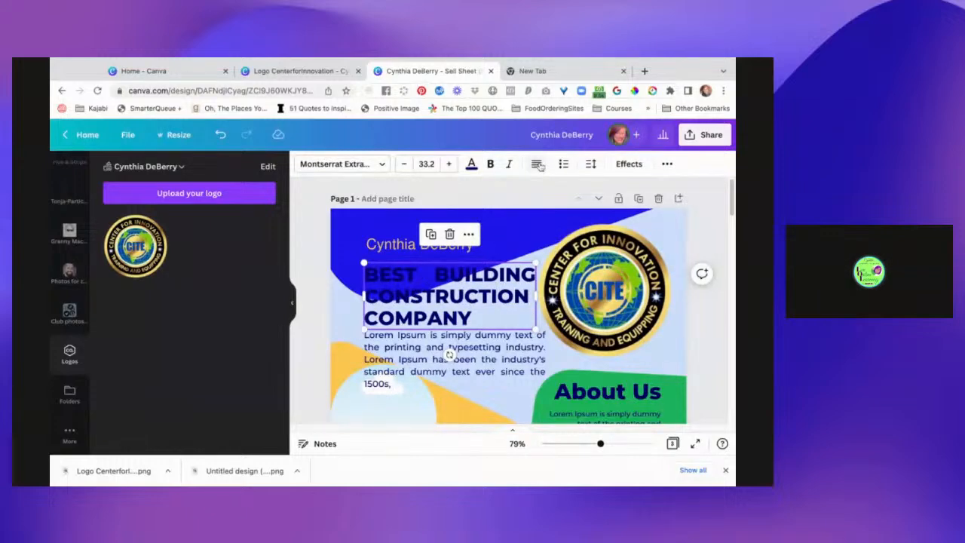
{"action": "left_click", "coordinate": [538, 165]}
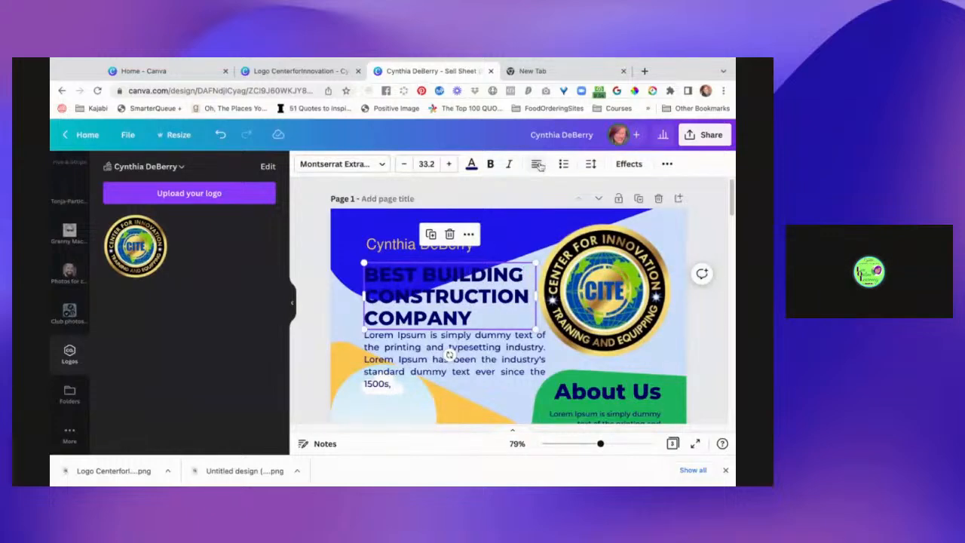
{"action": "double_click", "coordinate": [485, 318]}
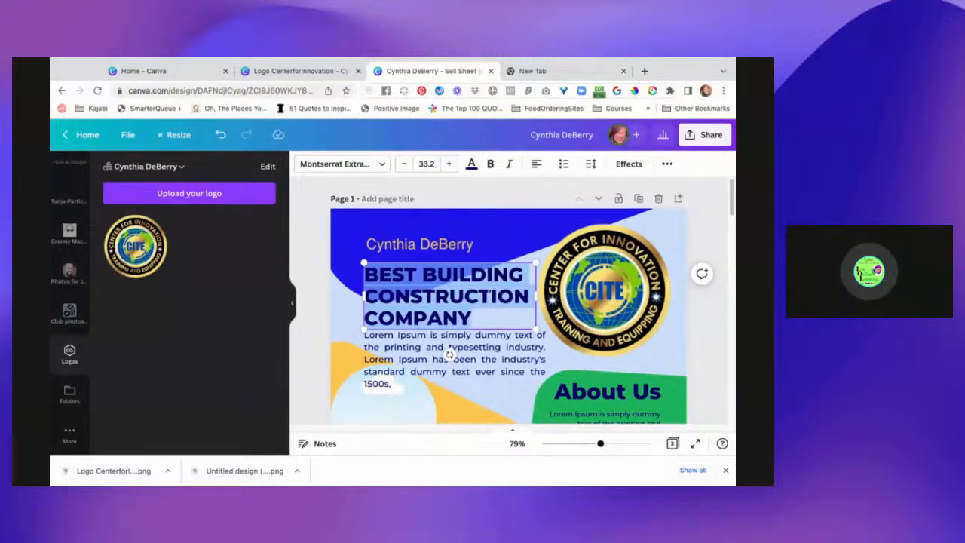
{"action": "key", "text": "Escape"}
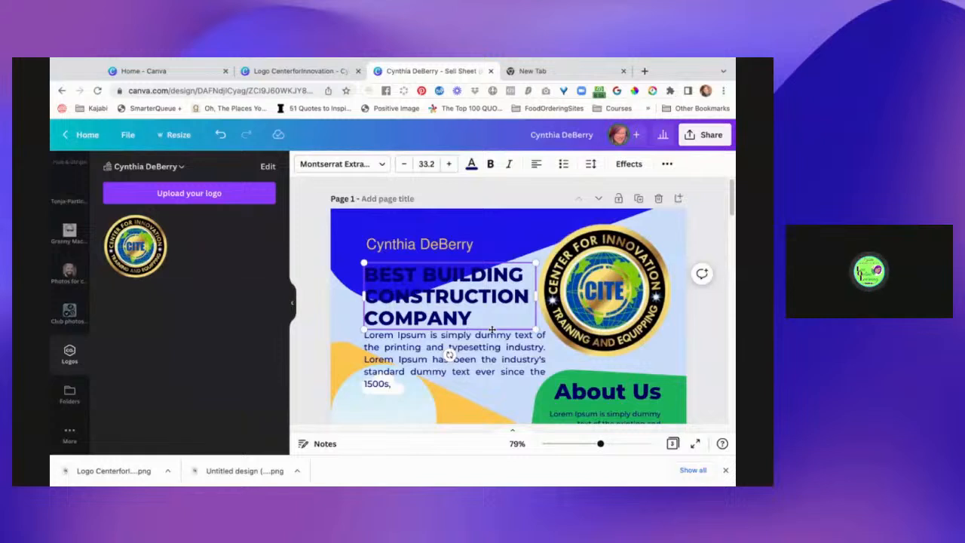
{"action": "key", "text": "Delete"}
{"action": "mouse_move", "coordinate": [475, 353]}
{"action": "left_mouse_down"}
{"action": "mouse_move", "coordinate": [468, 291]}
{"action": "mouse_move", "coordinate": [469, 342]}
{"action": "left_mouse_up"}
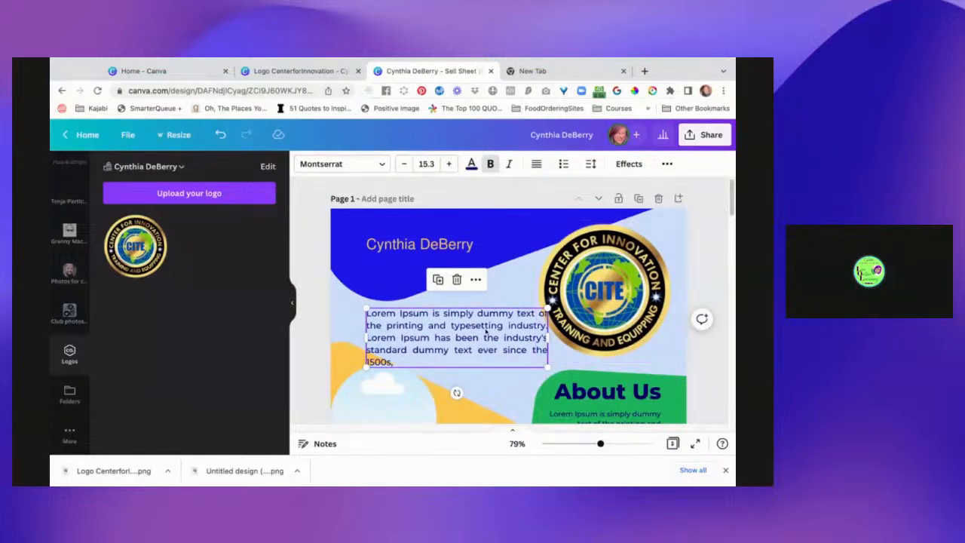
{"action": "left_click_drag", "start_coordinate": [487, 331], "coordinate": [477, 327]}
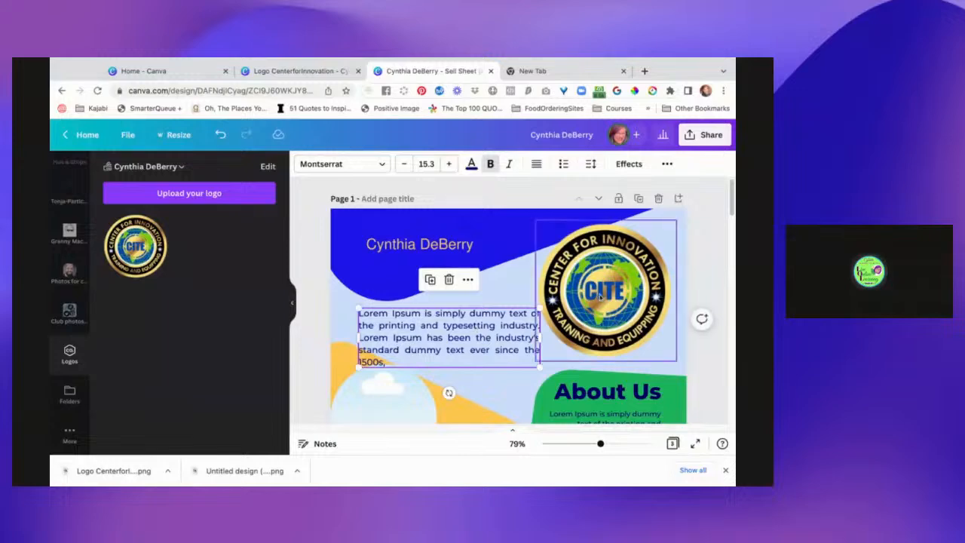
{"action": "key", "text": "ctrl+z"}
{"action": "key", "text": "ctrl+z"}
{"action": "key", "text": "ctrl+z"}
{"action": "key", "text": "ctrl+shift+z"}
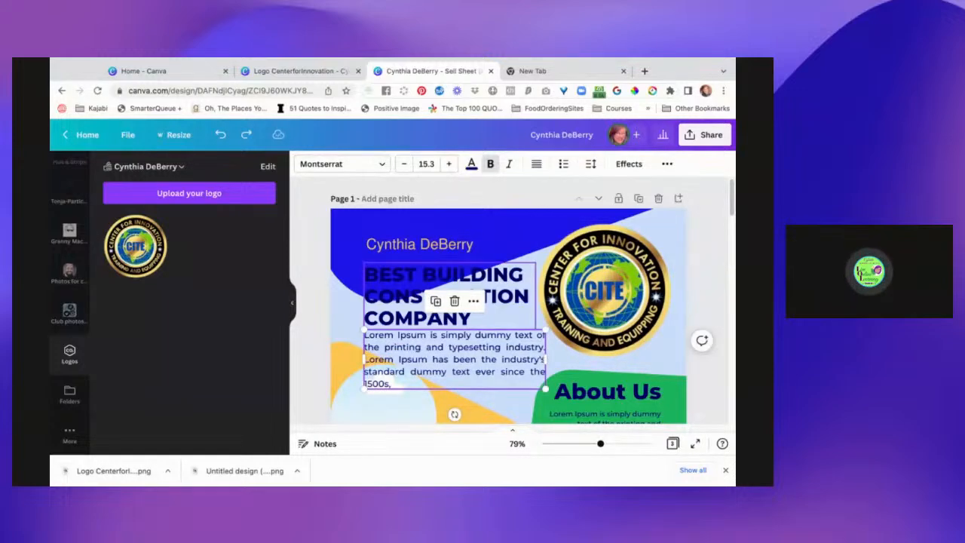
Replace page 1's heading text with "THE CITE CENTER" and widen its text box so it fits on one line.
{"action": "double_click", "coordinate": [510, 283]}
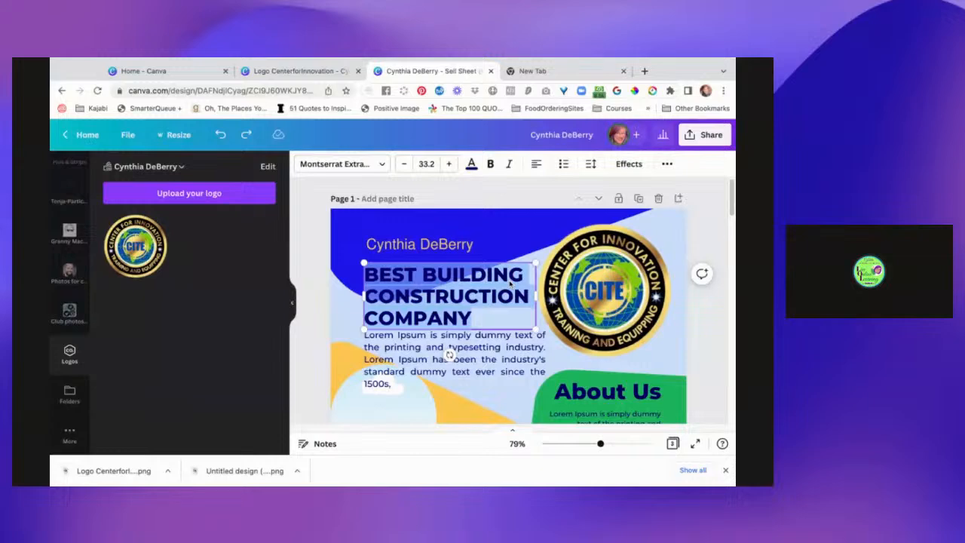
{"action": "type", "text": "THE CTE"}
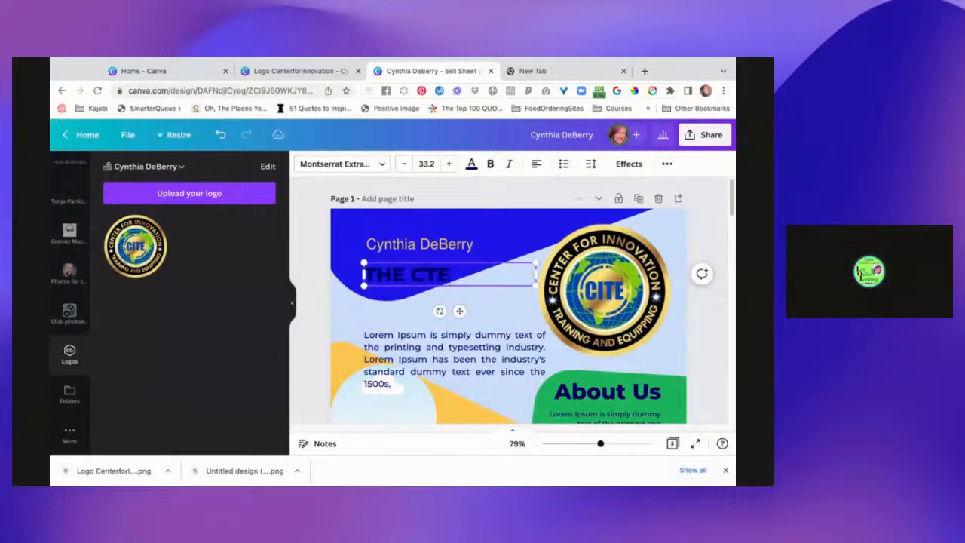
{"action": "key", "text": "BackSpace"}
{"action": "key", "text": "BackSpace"}
{"action": "type", "text": "ITE CENTER"}
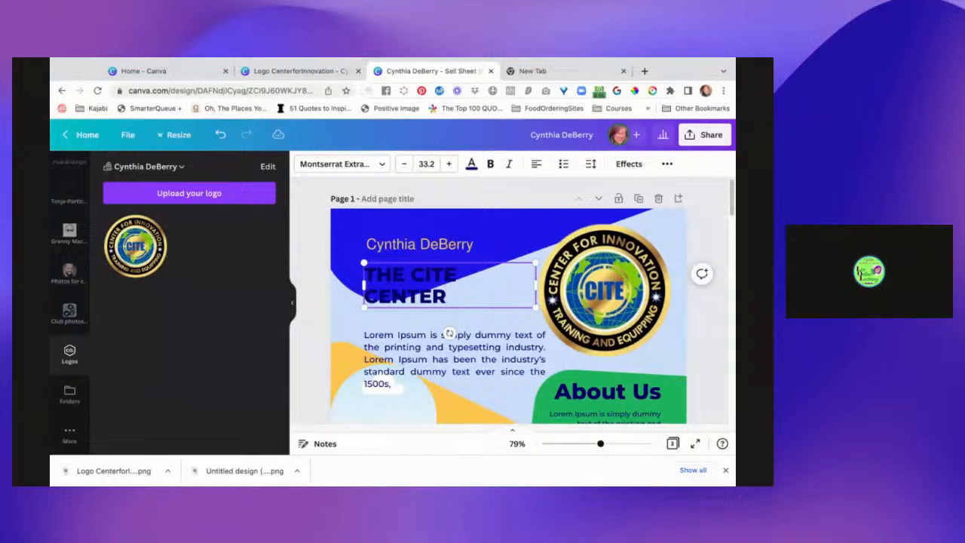
{"action": "left_click_drag", "start_coordinate": [538, 283], "coordinate": [548, 280]}
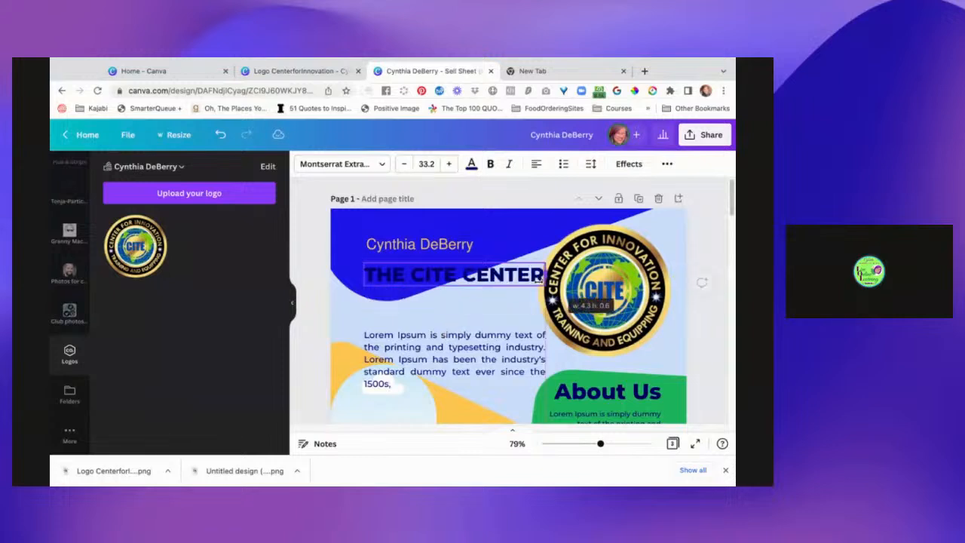
Move the client's name down to just above the paragraph and place the "THE CITE CENTER" heading in the upper part of the blue shape.
{"action": "mouse_move", "coordinate": [487, 288]}
{"action": "left_mouse_down"}
{"action": "mouse_move", "coordinate": [481, 245]}
{"action": "mouse_move", "coordinate": [445, 252]}
{"action": "mouse_move", "coordinate": [438, 323]}
{"action": "left_mouse_up"}
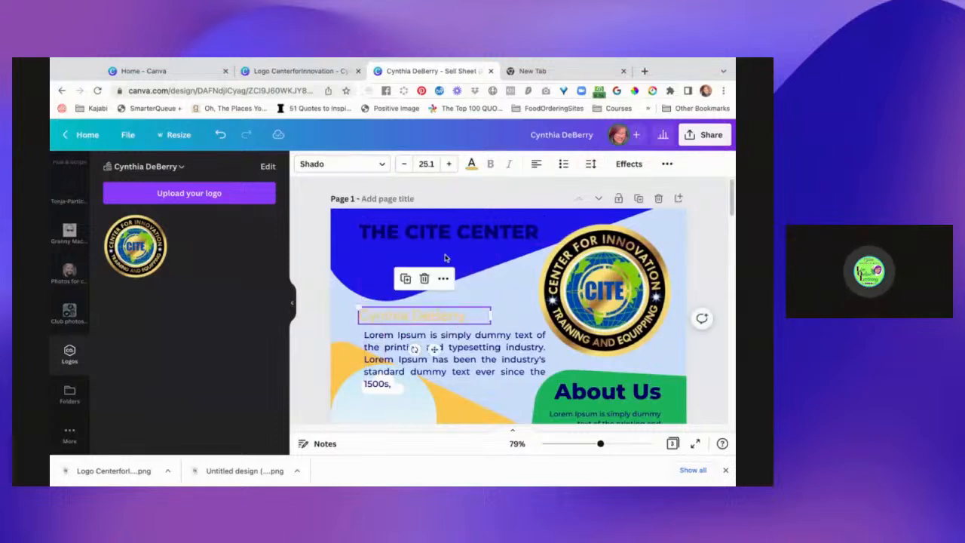
{"action": "left_click", "coordinate": [445, 238]}
{"action": "left_click_drag", "start_coordinate": [445, 239], "coordinate": [439, 238]}
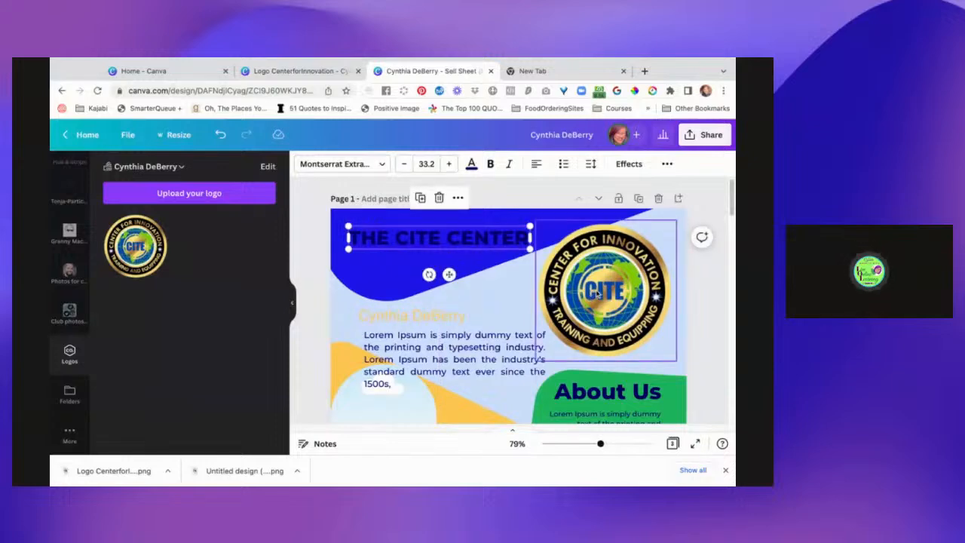
Recolour the blue shape behind the heading with light gold #FFD775 sampled from the CITE logo.
{"action": "left_click", "coordinate": [478, 266]}
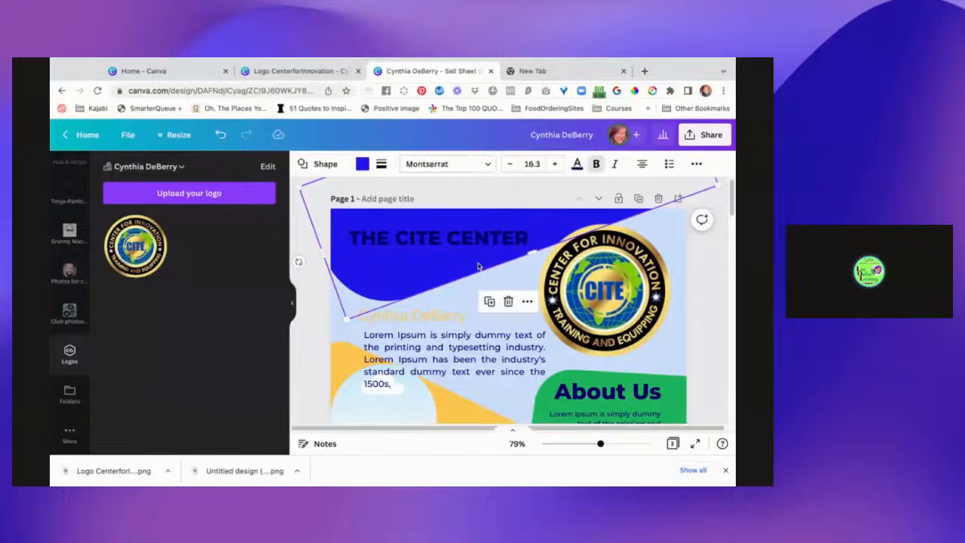
{"action": "left_click", "coordinate": [361, 165]}
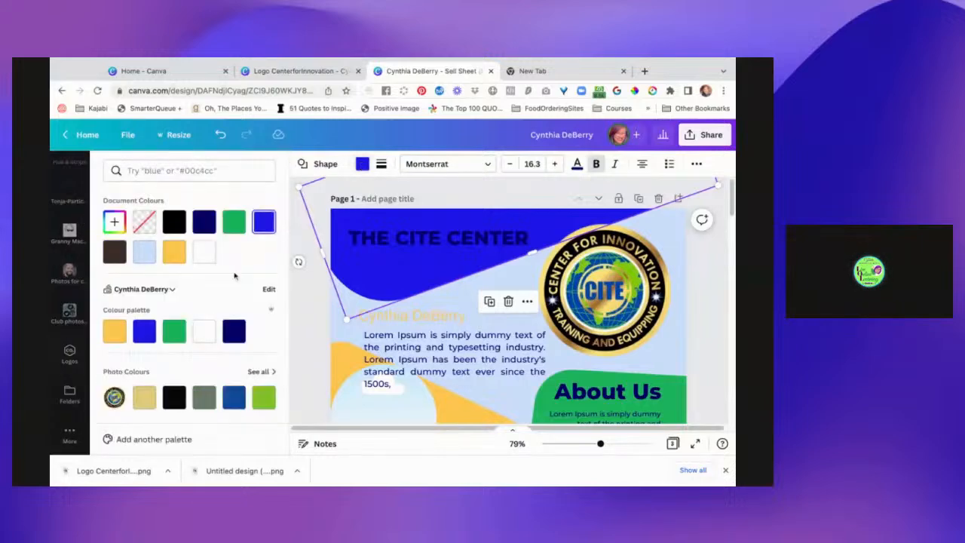
{"action": "left_click", "coordinate": [117, 331]}
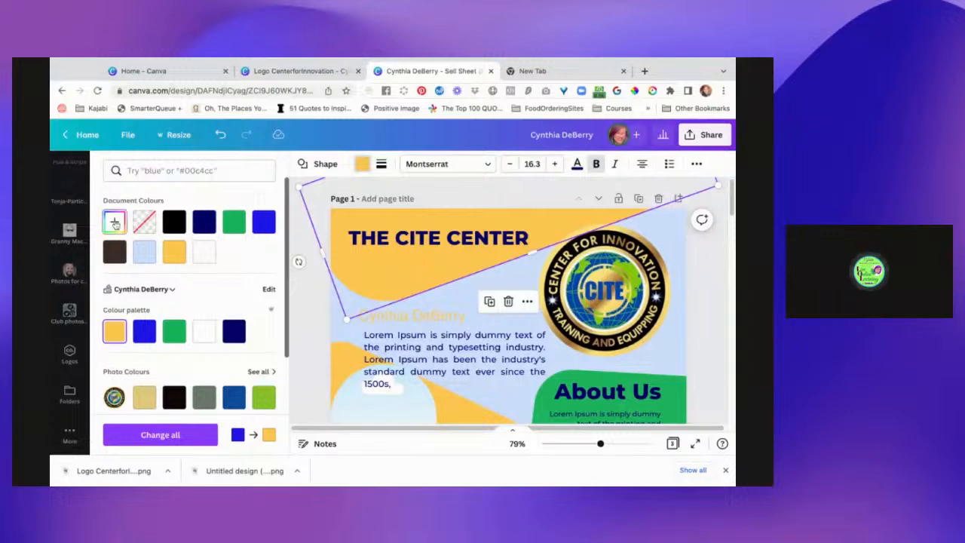
{"action": "left_click", "coordinate": [115, 222]}
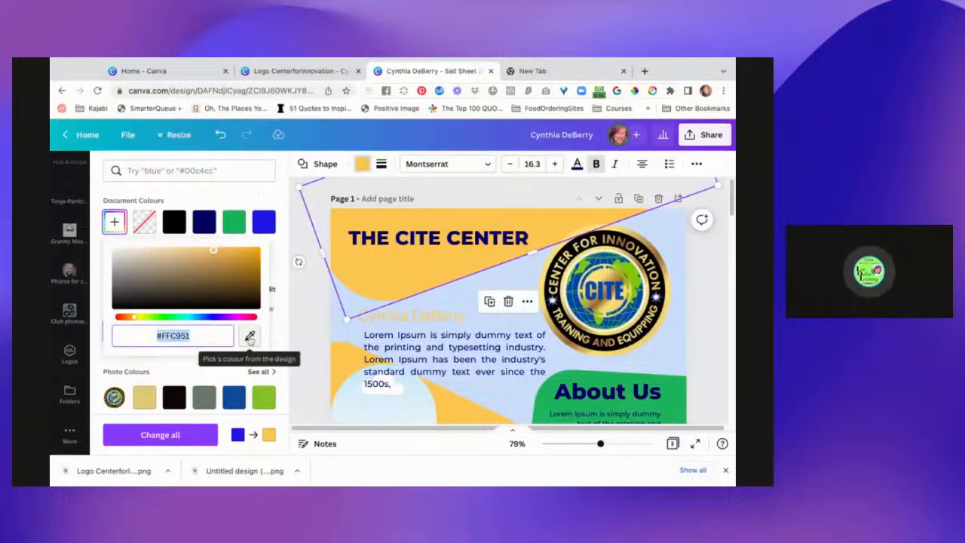
{"action": "left_click", "coordinate": [250, 337]}
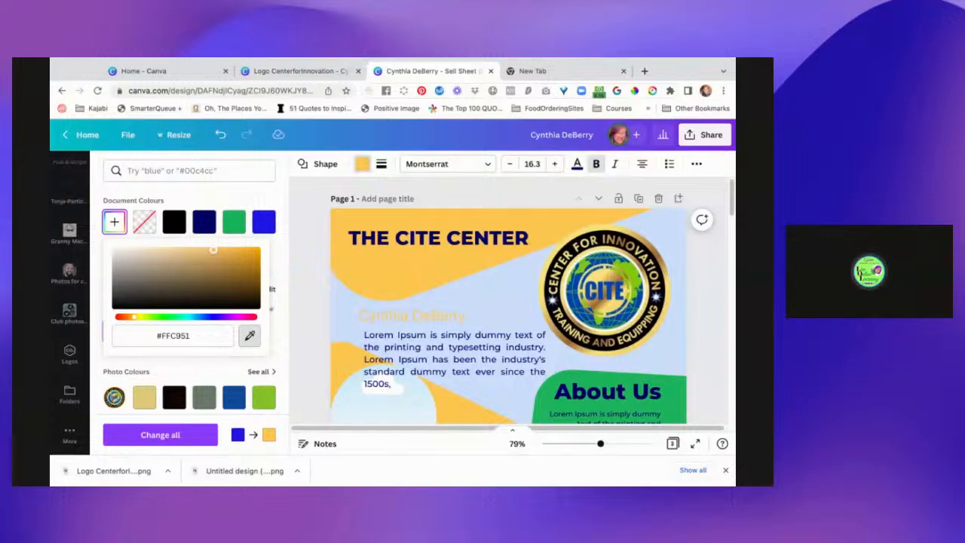
{"action": "left_click", "coordinate": [603, 264]}
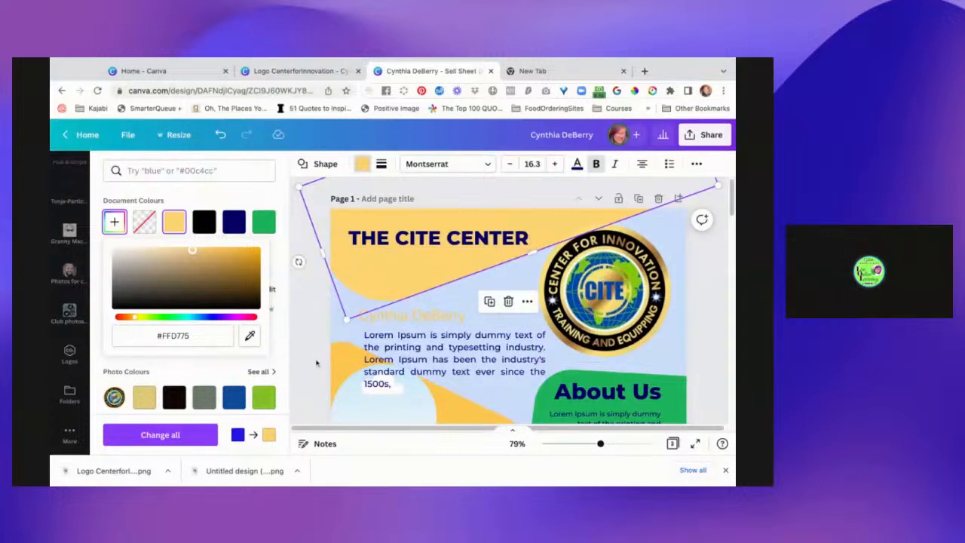
{"action": "left_click", "coordinate": [313, 337]}
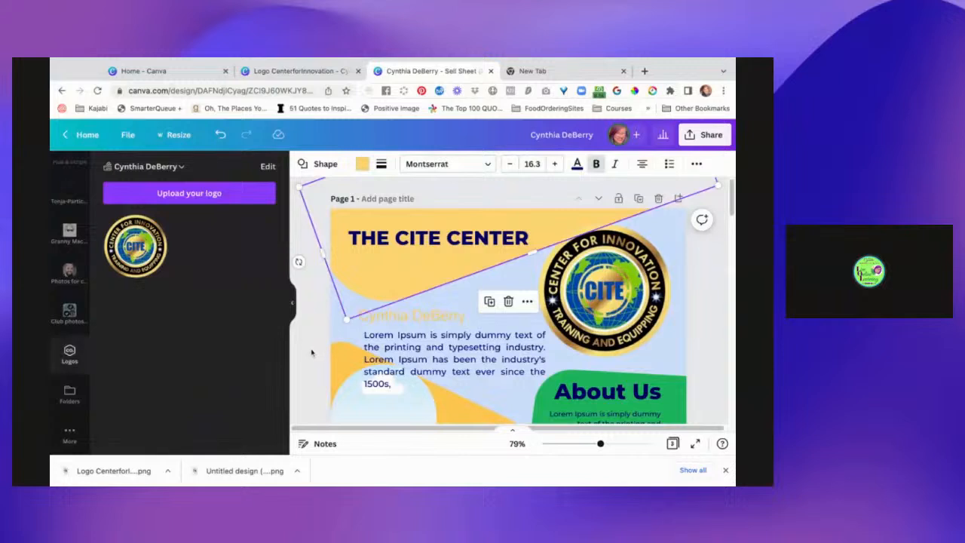
{"action": "left_click", "coordinate": [313, 352]}
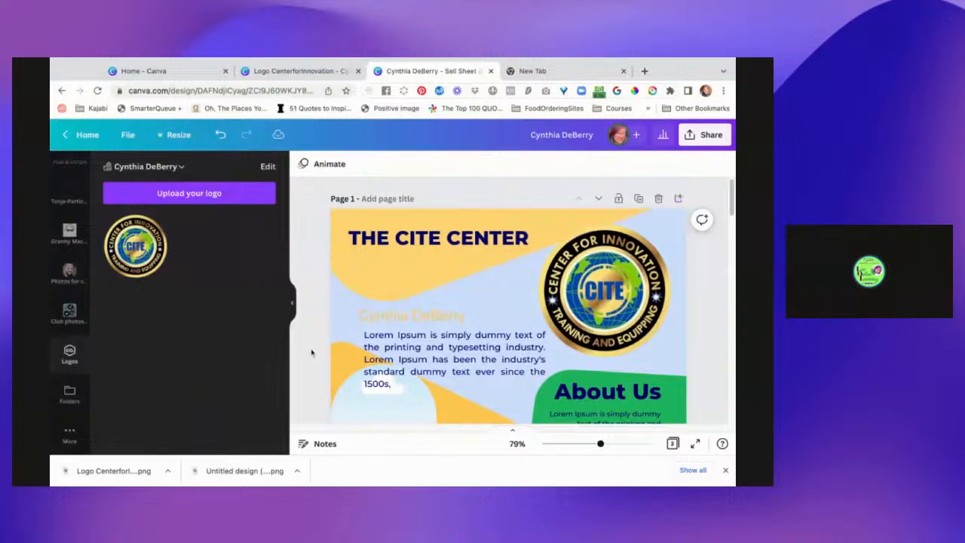
Recolour the "THE CITE CENTER" heading with blue #0049AE sampled from the CITE logo.
{"action": "left_click", "coordinate": [431, 240]}
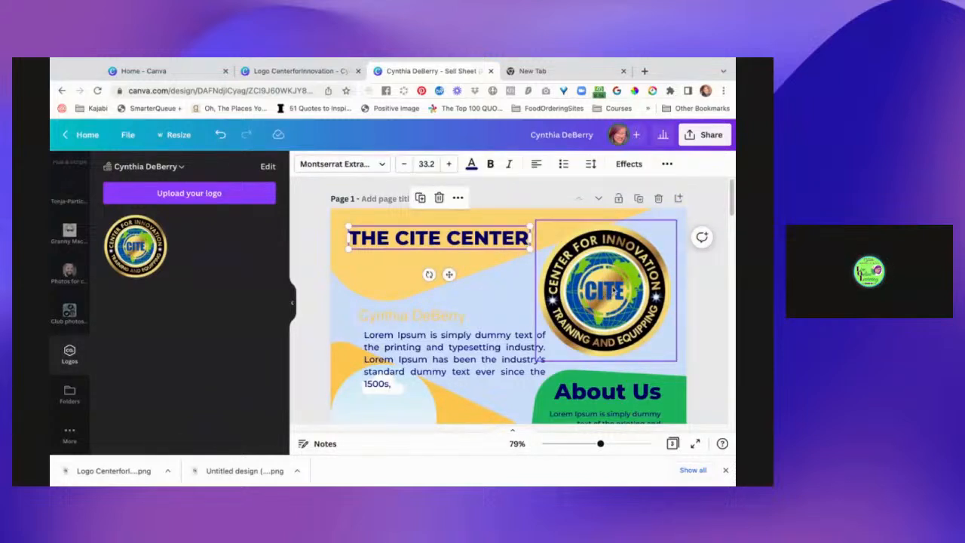
{"action": "left_click", "coordinate": [472, 164]}
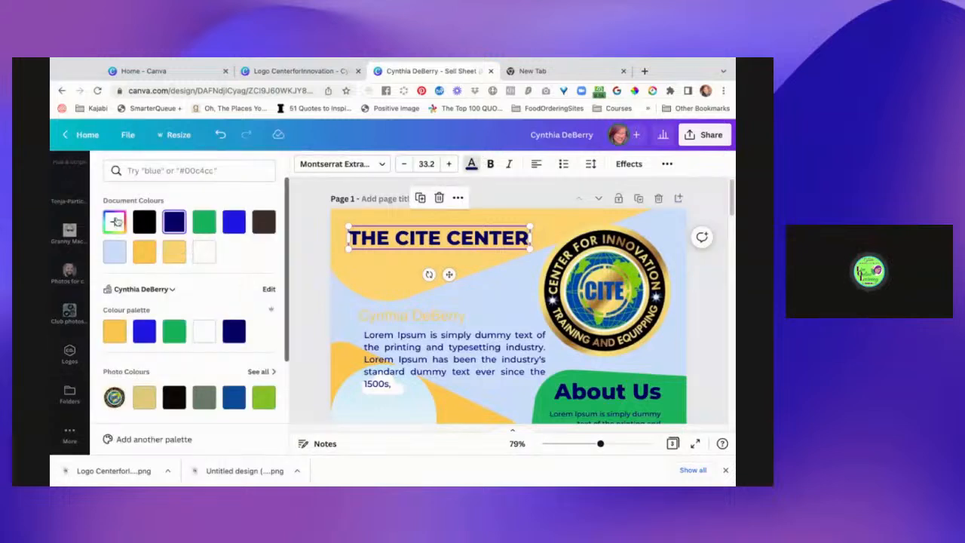
{"action": "left_click", "coordinate": [116, 223]}
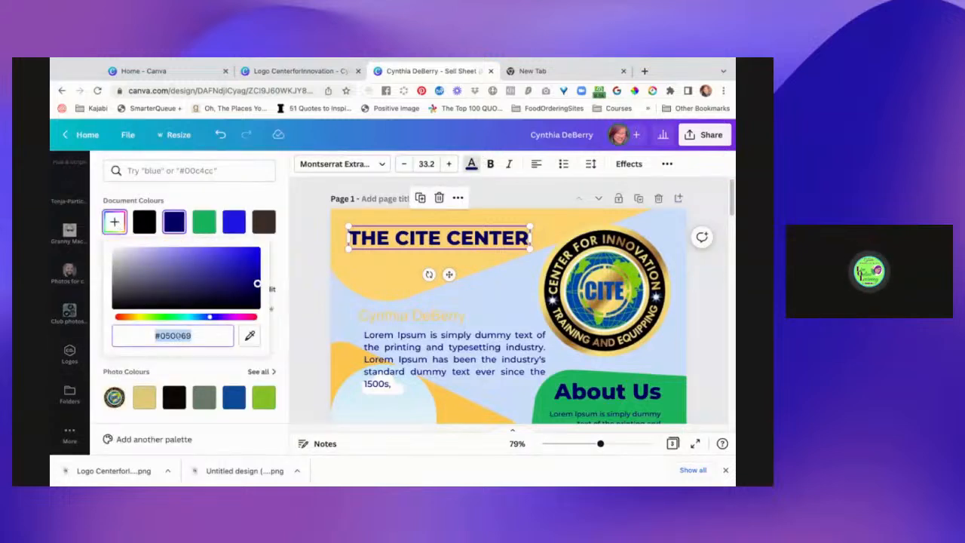
{"action": "left_click", "coordinate": [249, 336]}
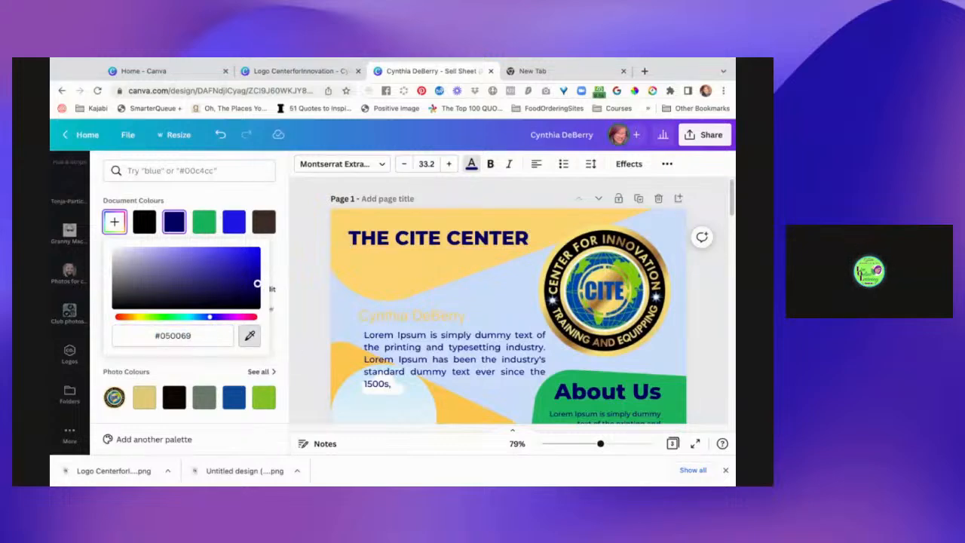
{"action": "left_click", "coordinate": [605, 291]}
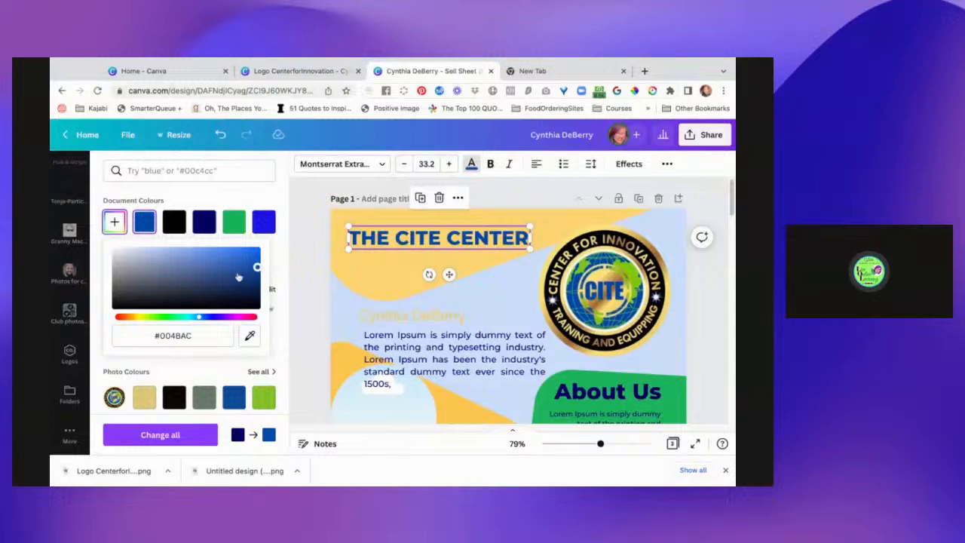
{"action": "left_click", "coordinate": [249, 336]}
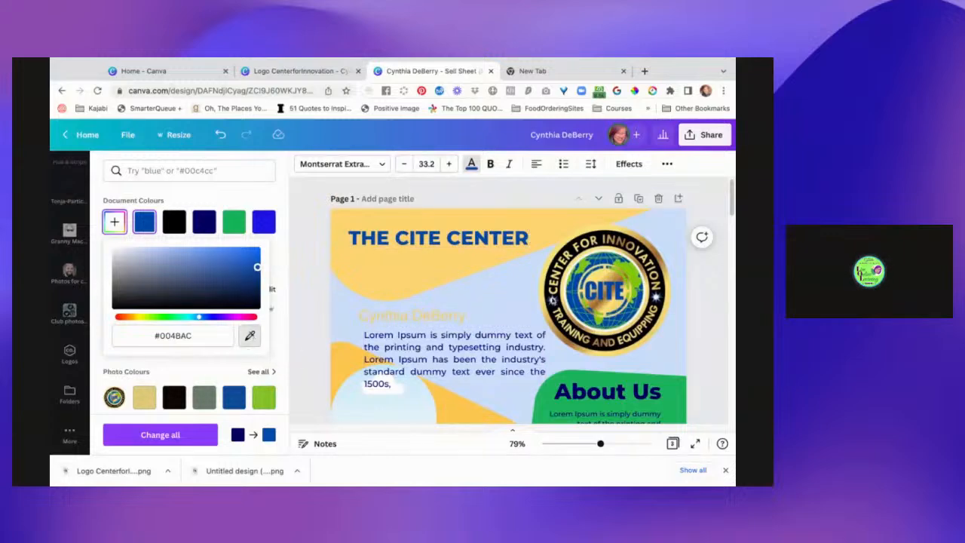
{"action": "left_click", "coordinate": [554, 301]}
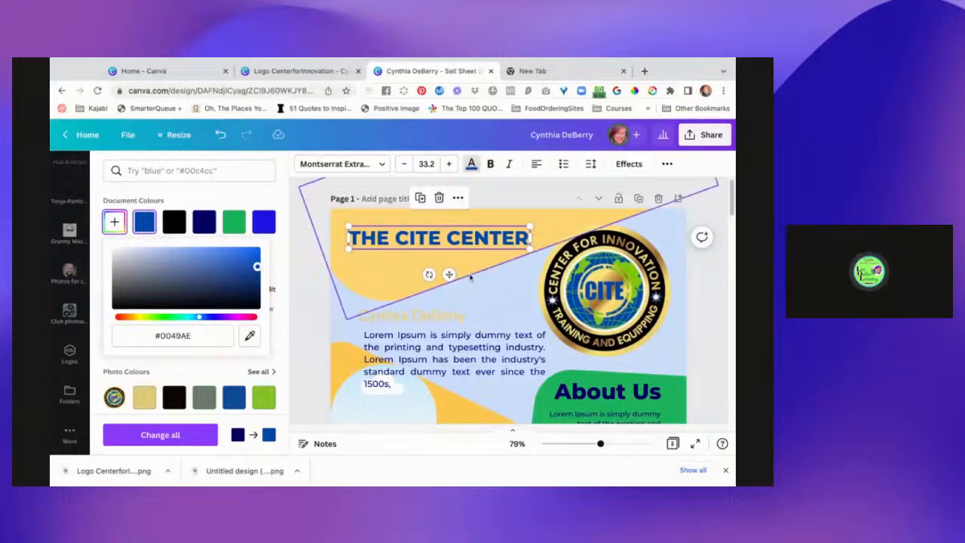
{"action": "left_click", "coordinate": [502, 295]}
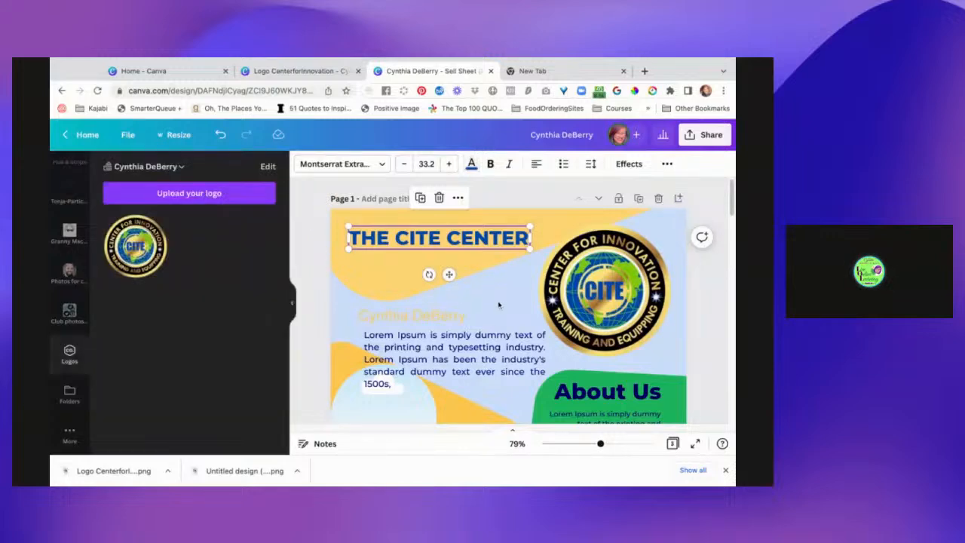
Set the client's name to the dark navy document colour and shift the paragraph to line up with the name's left edge.
{"action": "left_click", "coordinate": [457, 315]}
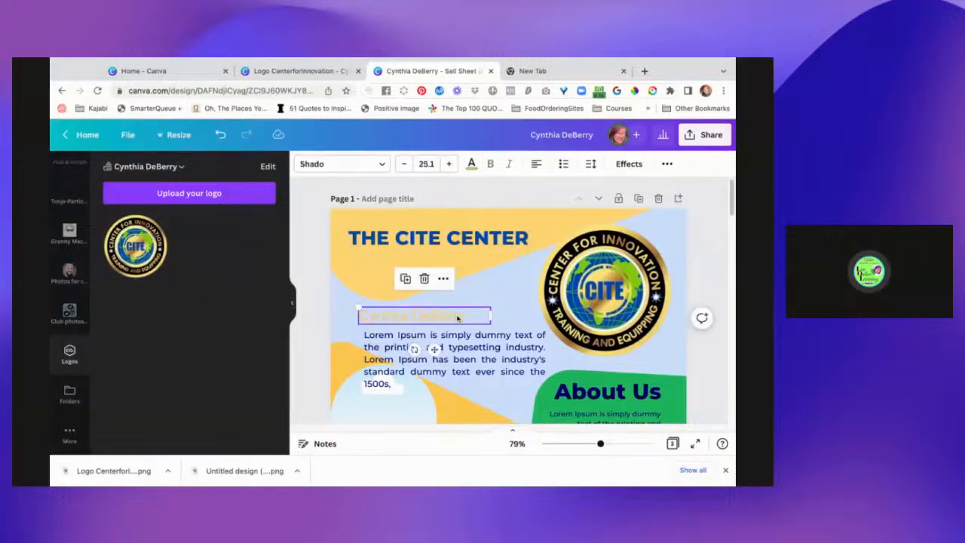
{"action": "left_click", "coordinate": [471, 164]}
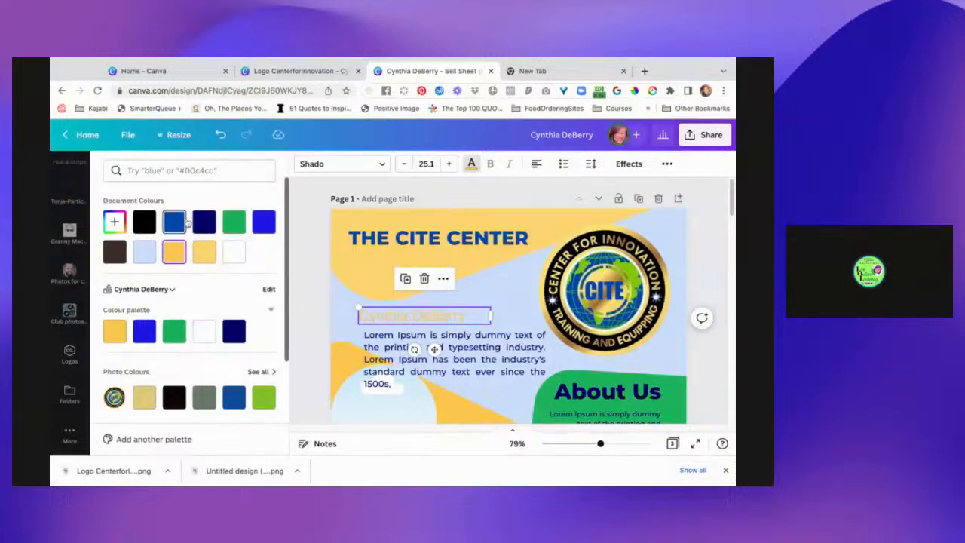
{"action": "left_click", "coordinate": [205, 221]}
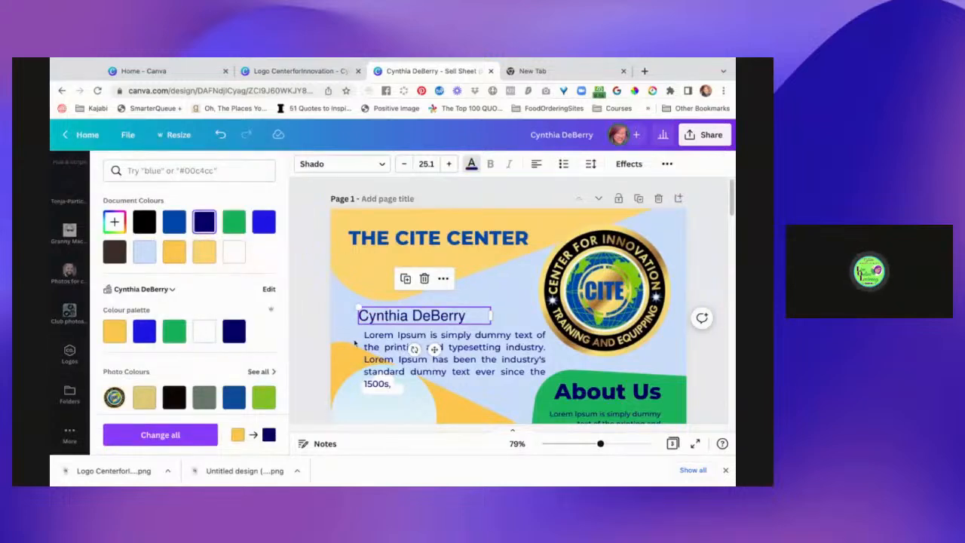
{"action": "left_click_drag", "start_coordinate": [375, 353], "coordinate": [376, 351]}
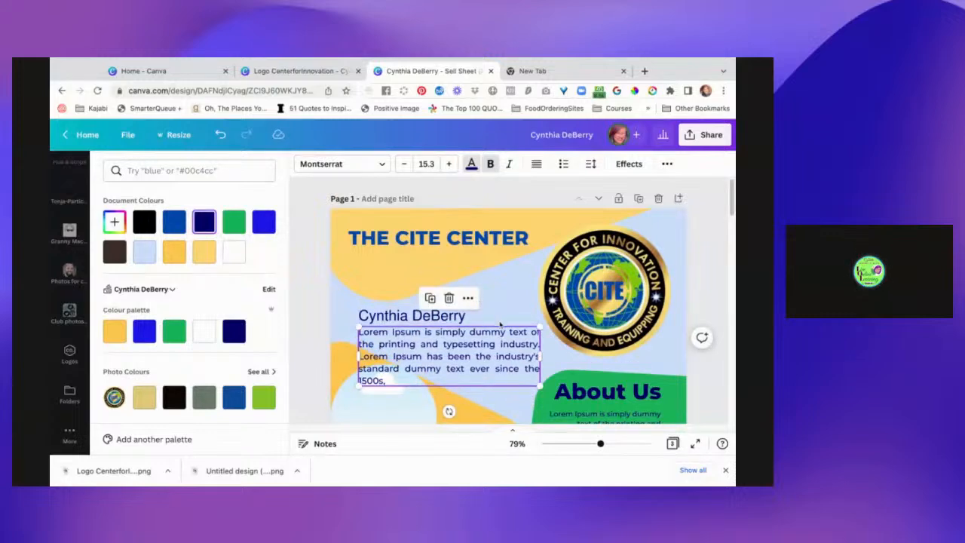
Move the client's name up into the gold shape, directly beneath the "THE CITE CENTER" heading.
{"action": "scroll", "coordinate": [500, 325], "scroll_direction": "down", "scroll_amount": 1}
{"action": "left_click", "coordinate": [443, 269]}
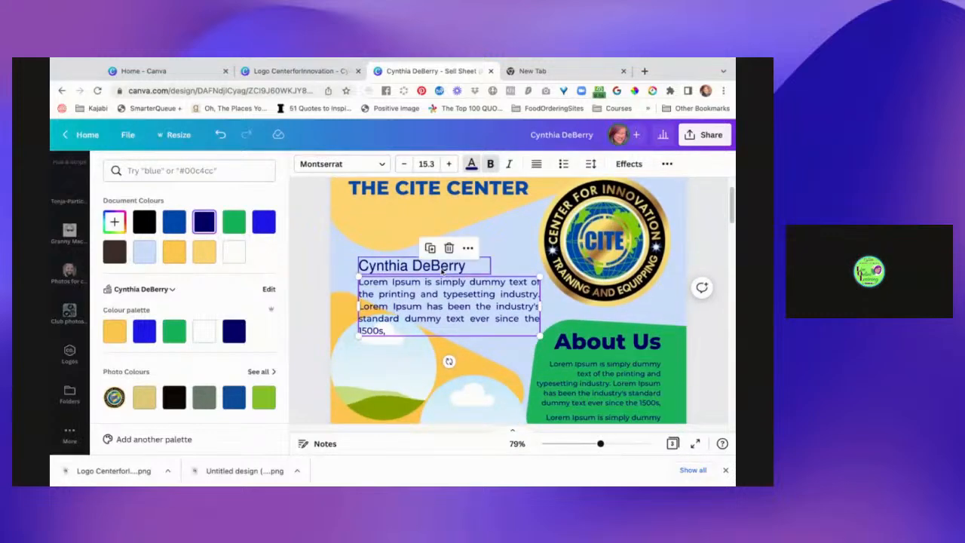
{"action": "left_click_drag", "start_coordinate": [443, 269], "coordinate": [451, 212]}
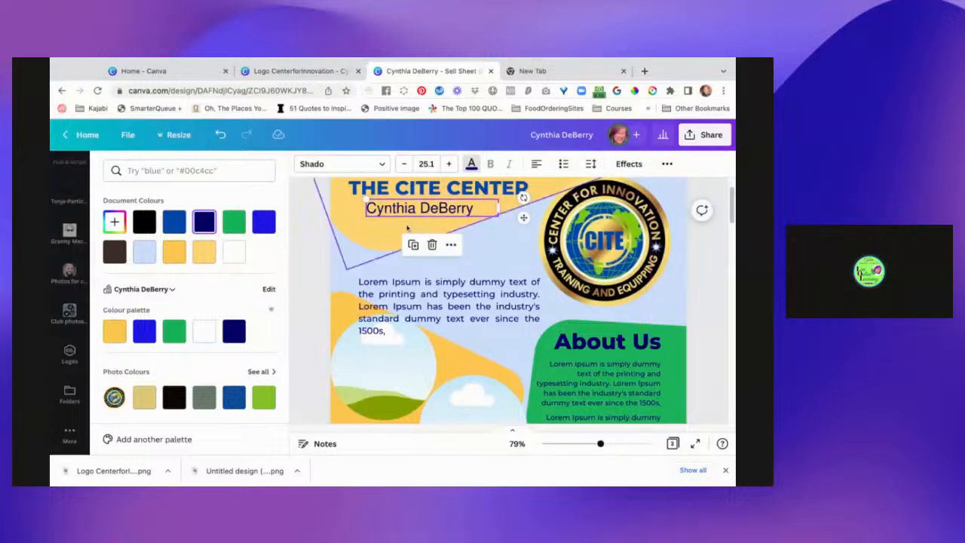
{"action": "left_click", "coordinate": [422, 211]}
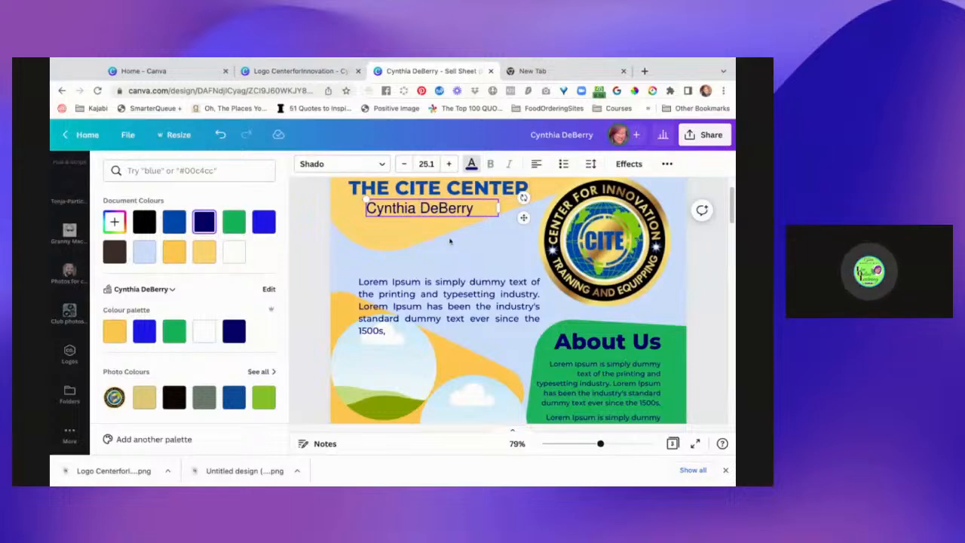
{"action": "scroll", "coordinate": [450, 240], "scroll_direction": "up", "scroll_amount": 2}
{"action": "scroll", "coordinate": [454, 304], "scroll_direction": "down", "scroll_amount": 3}
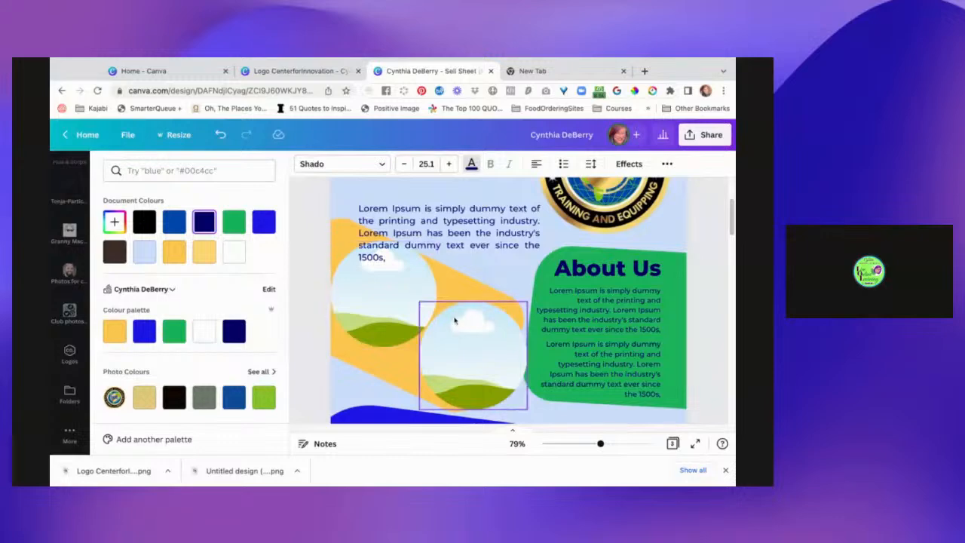
{"action": "scroll", "coordinate": [458, 326], "scroll_direction": "up", "scroll_amount": 3}
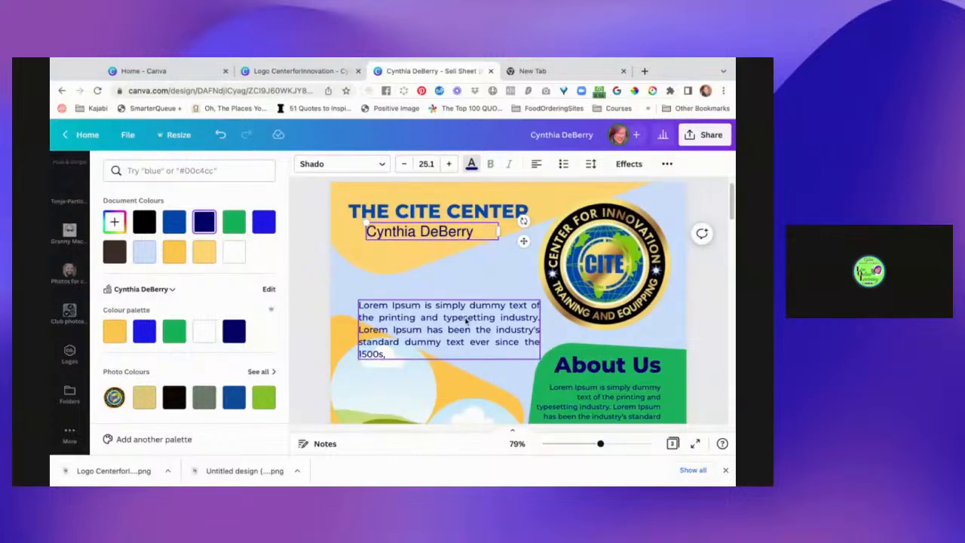
Delete the Lorem Ipsum paragraph between the gold header shape and the circular photo frames.
{"action": "left_click", "coordinate": [478, 331]}
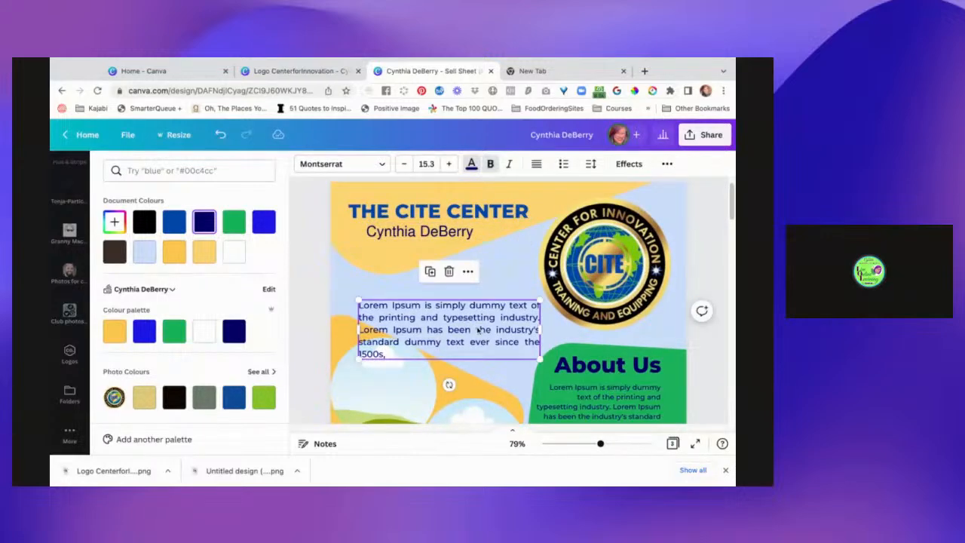
{"action": "key", "text": "Delete"}
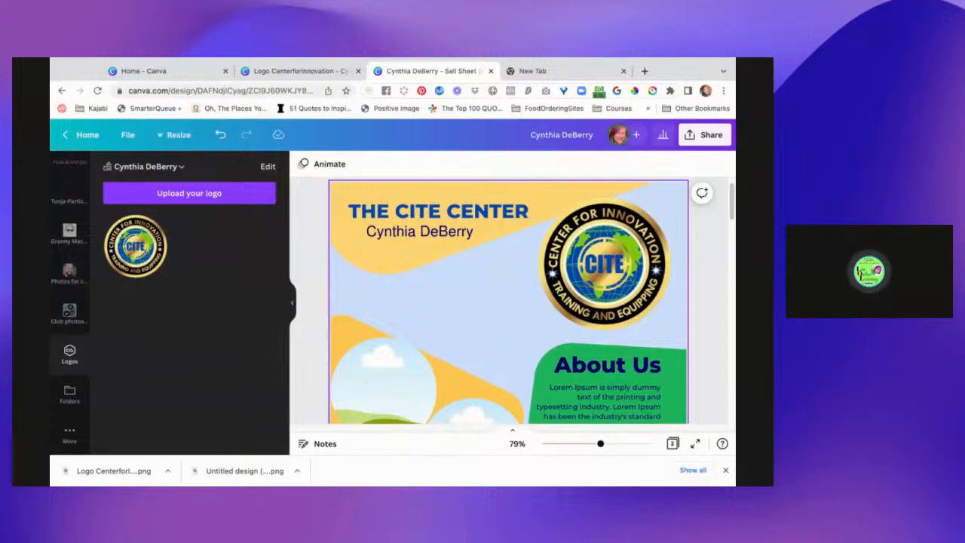
{"action": "scroll", "coordinate": [495, 361], "scroll_direction": "down", "scroll_amount": 2}
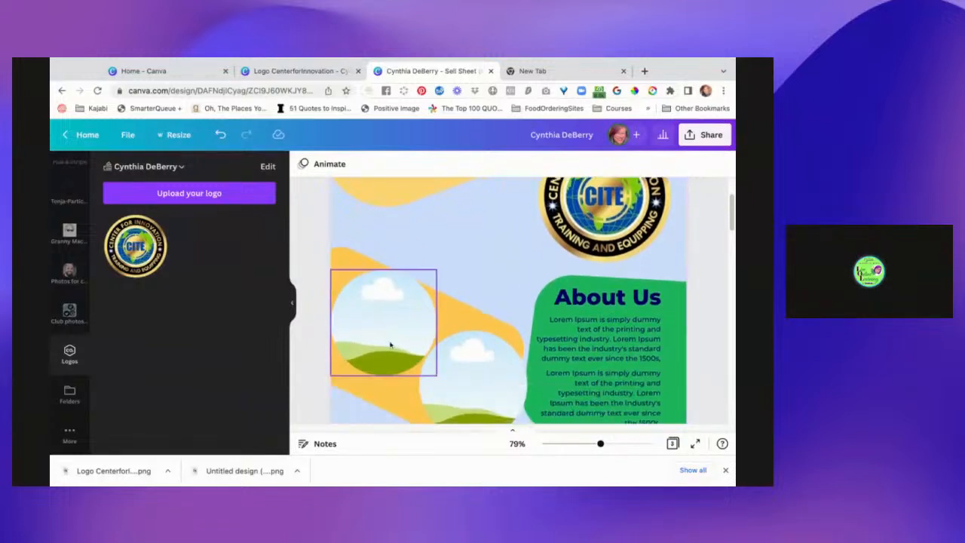
{"action": "scroll", "coordinate": [390, 344], "scroll_direction": "up", "scroll_amount": 2}
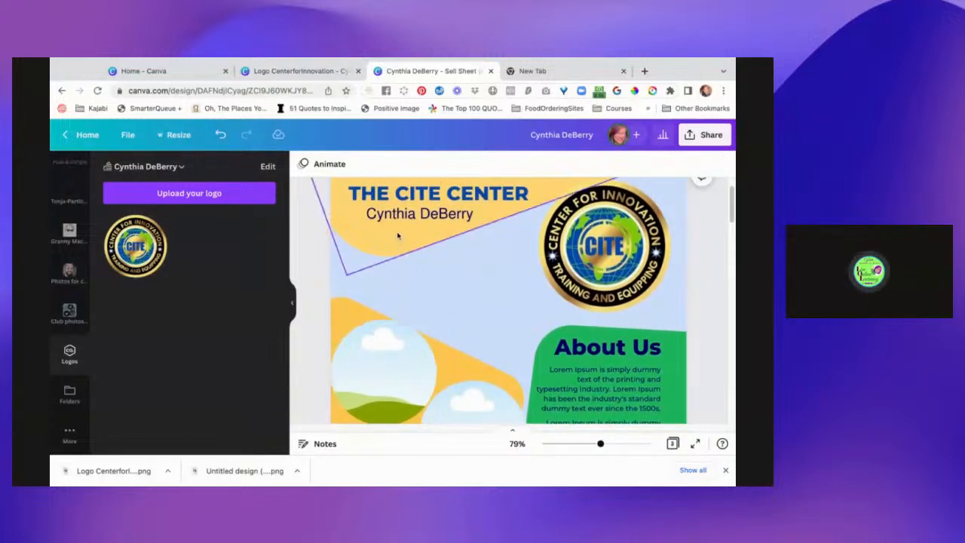
Raise both circular photo frames towards the gold header shape and place the client's name directly beneath the first frame.
{"action": "left_click", "coordinate": [407, 219]}
{"action": "left_click_drag", "start_coordinate": [407, 219], "coordinate": [390, 315]}
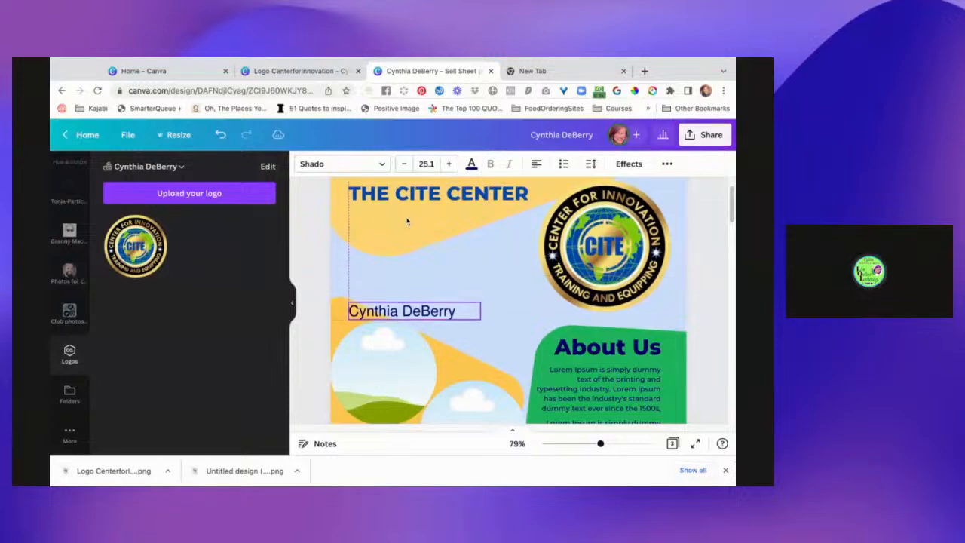
{"action": "left_click_drag", "start_coordinate": [388, 365], "coordinate": [400, 263]}
{"action": "mouse_move", "coordinate": [402, 311]}
{"action": "left_mouse_down"}
{"action": "mouse_move", "coordinate": [397, 331]}
{"action": "mouse_move", "coordinate": [399, 314]}
{"action": "left_mouse_up"}
{"action": "left_click_drag", "start_coordinate": [469, 402], "coordinate": [503, 285]}
Duplicate the client's name and place the copy beneath the second circular photo frame.
{"action": "scroll", "coordinate": [414, 388], "scroll_direction": "down", "scroll_amount": 3}
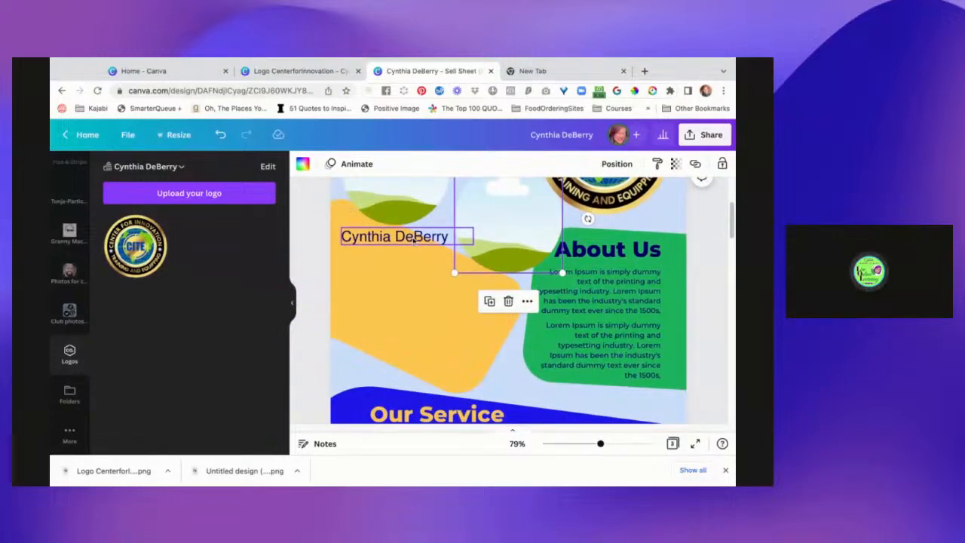
{"action": "key", "text": "alt"}
{"action": "left_click_drag", "start_coordinate": [394, 236], "coordinate": [496, 283]}
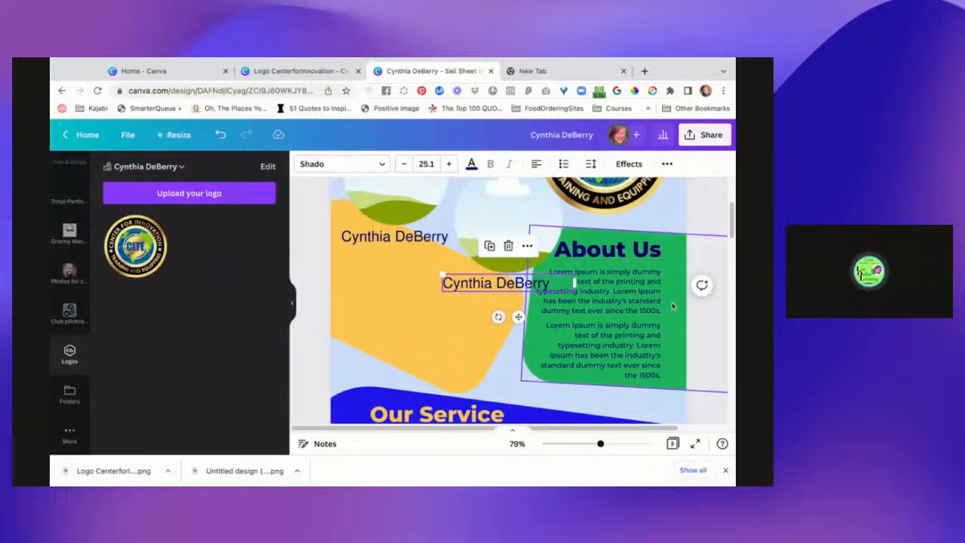
Move the green About Us shape with its heading and two paragraphs down, clear of the second photo frame.
{"action": "left_click_drag", "start_coordinate": [701, 219], "coordinate": [647, 379]}
{"action": "left_click_drag", "start_coordinate": [662, 202], "coordinate": [667, 204]}
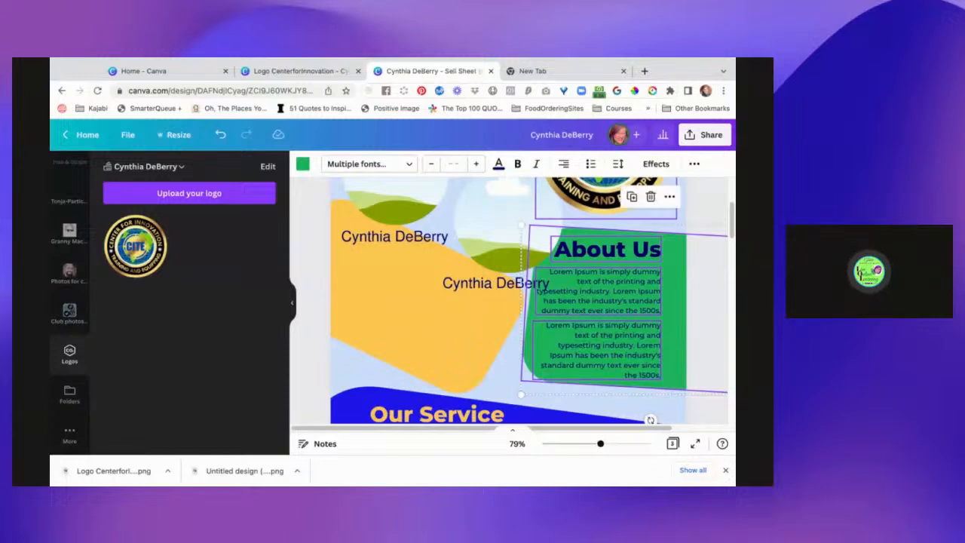
{"action": "left_click_drag", "start_coordinate": [676, 320], "coordinate": [676, 326]}
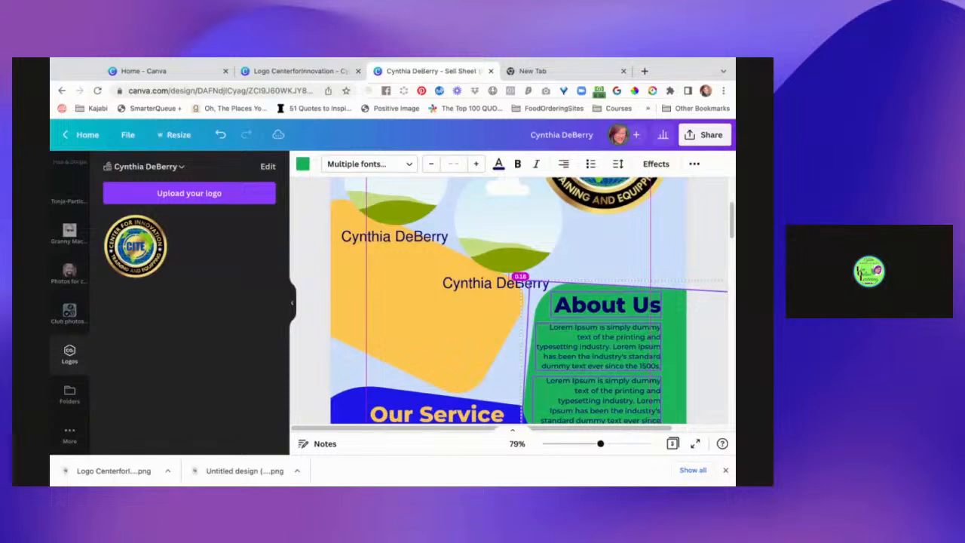
{"action": "key", "text": "Down"}
Move the lower gold shape up so it sits behind both circular photo frames and the names beneath them.
{"action": "left_click", "coordinate": [382, 310]}
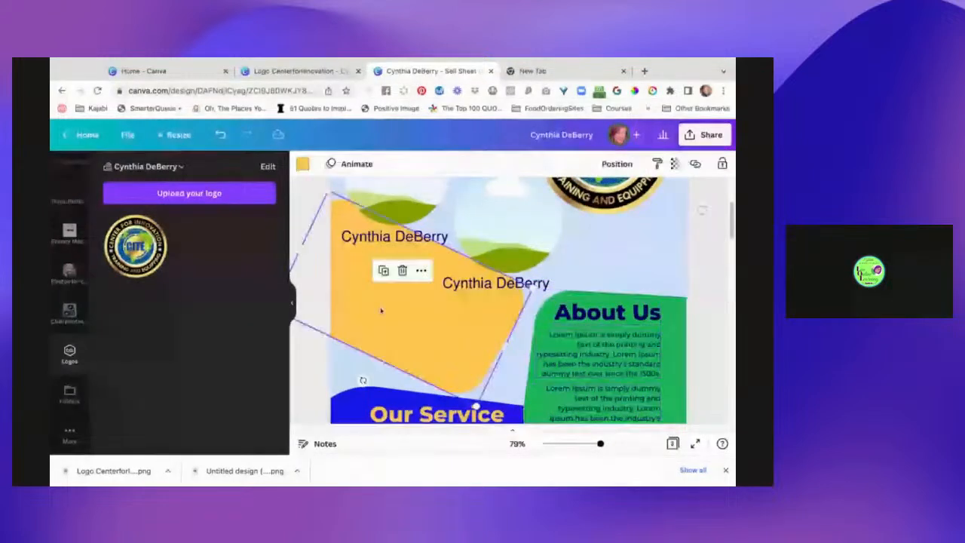
{"action": "left_click_drag", "start_coordinate": [382, 310], "coordinate": [430, 258]}
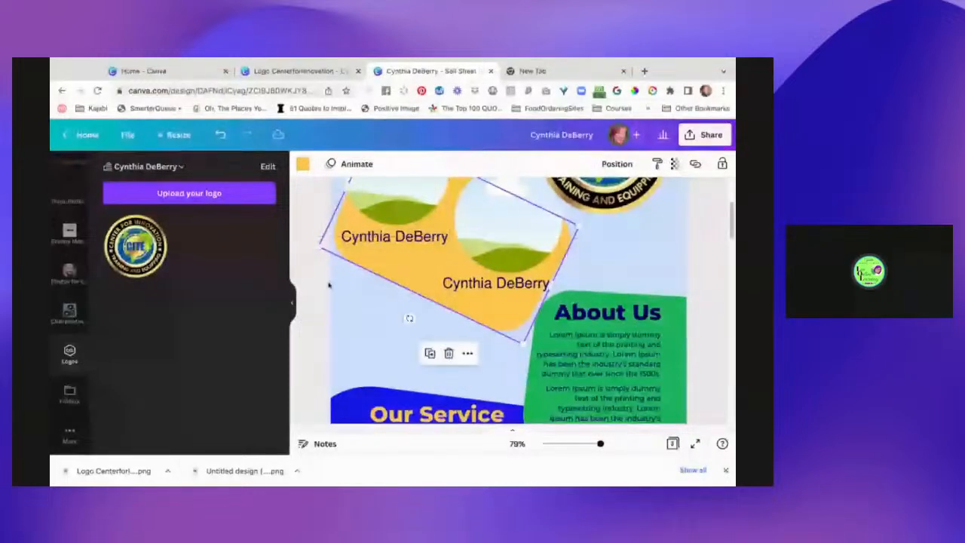
{"action": "left_click", "coordinate": [315, 306]}
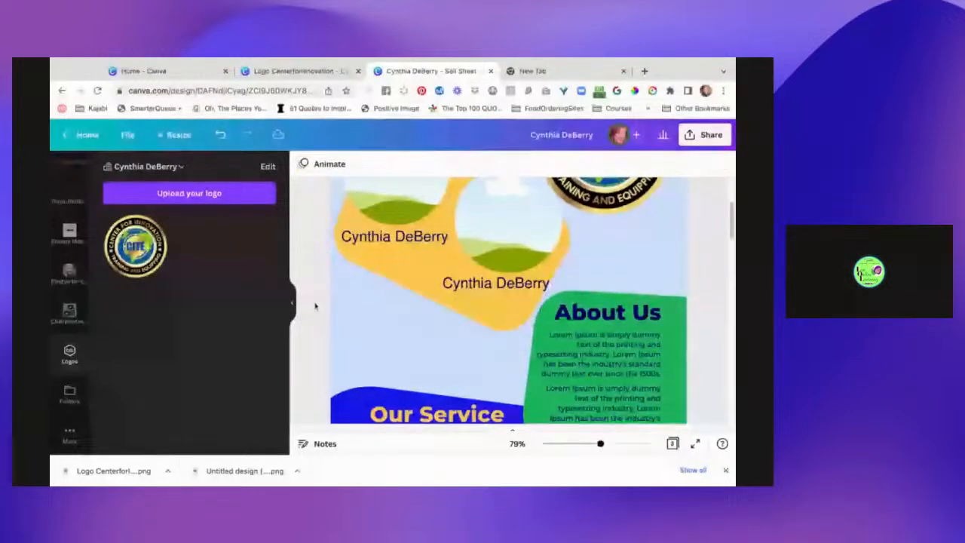
Stretch the gold shape behind the photo frames until it extends past the page's left edge.
{"action": "scroll", "coordinate": [315, 305], "scroll_direction": "up", "scroll_amount": 2}
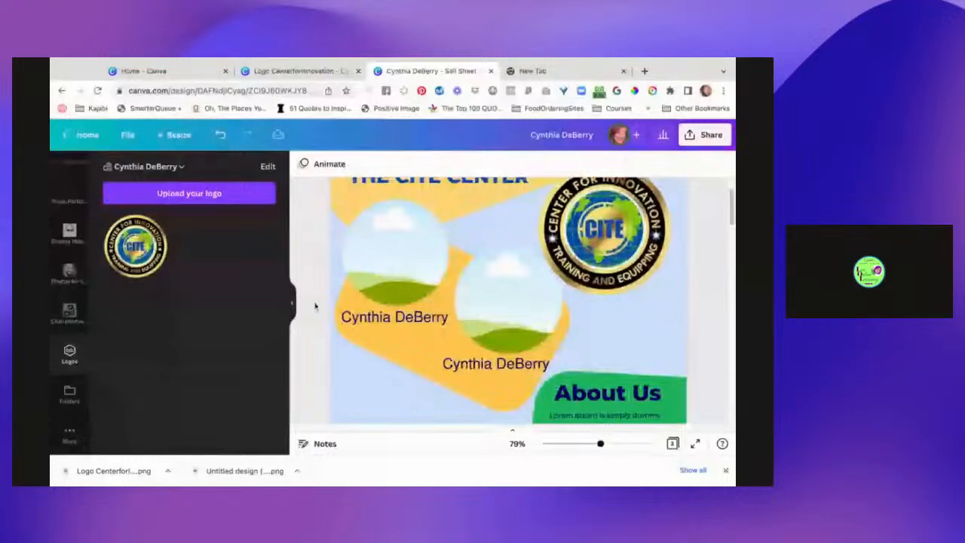
{"action": "scroll", "coordinate": [319, 305], "scroll_direction": "up", "scroll_amount": 1}
{"action": "left_click", "coordinate": [338, 321]}
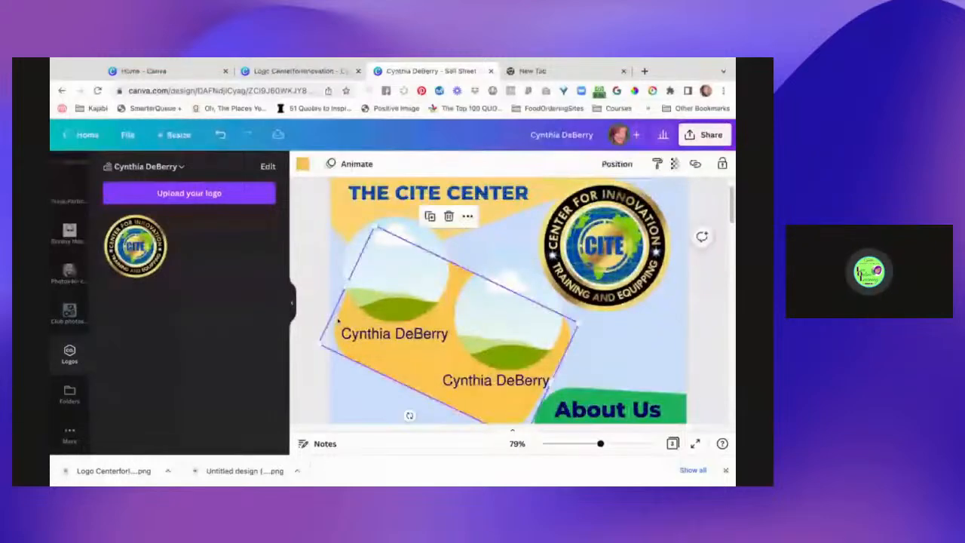
{"action": "left_click_drag", "start_coordinate": [347, 283], "coordinate": [280, 239]}
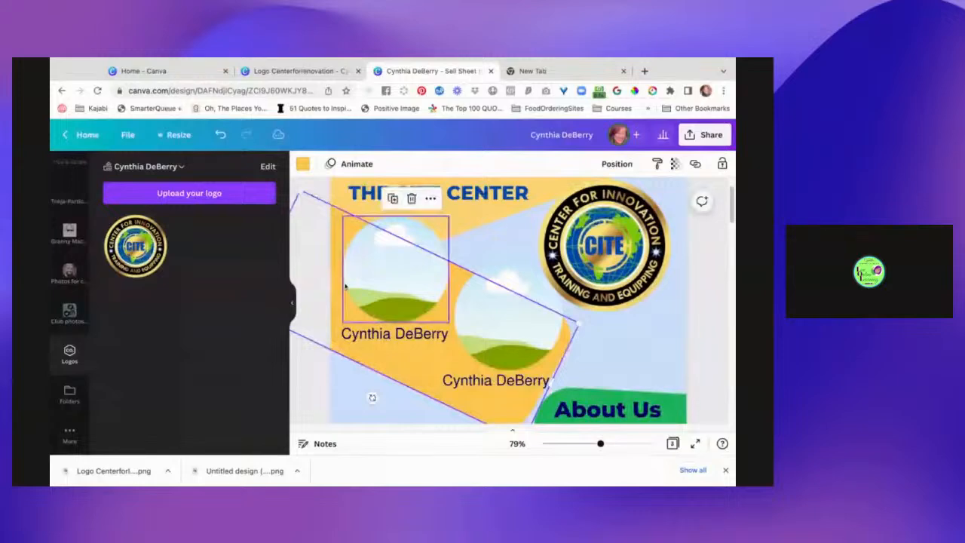
{"action": "left_click", "coordinate": [315, 383]}
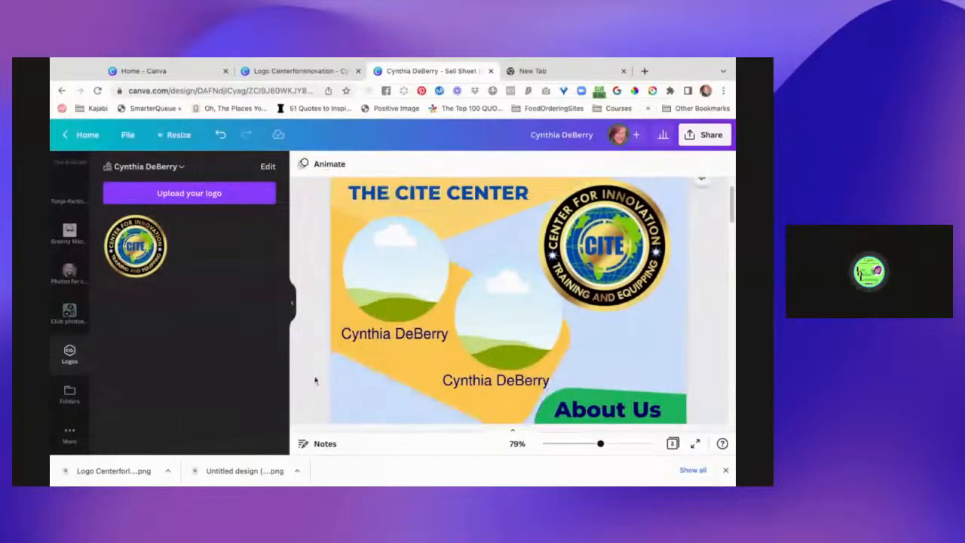
Recolour the gold shape behind the photo frames with the paler gold document colour.
{"action": "left_click", "coordinate": [337, 304]}
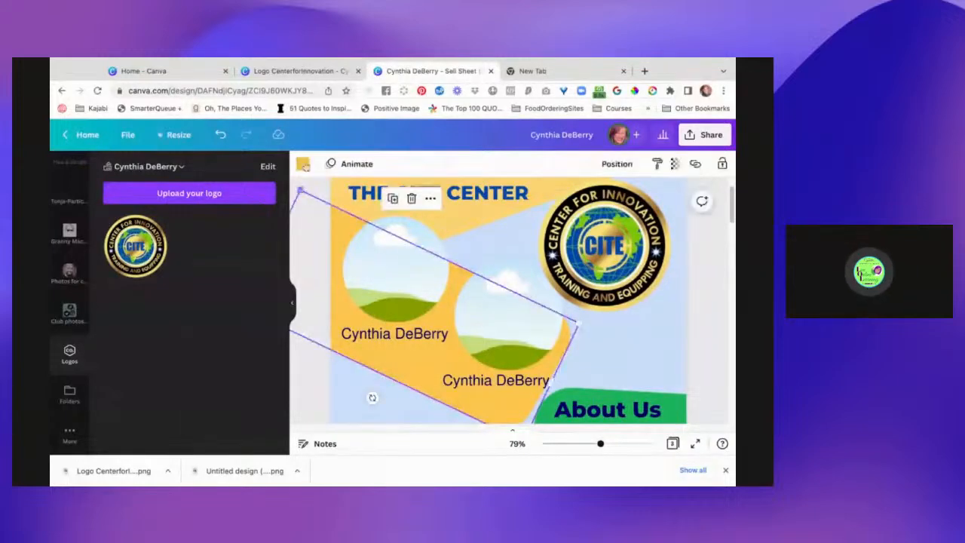
{"action": "left_click", "coordinate": [304, 165]}
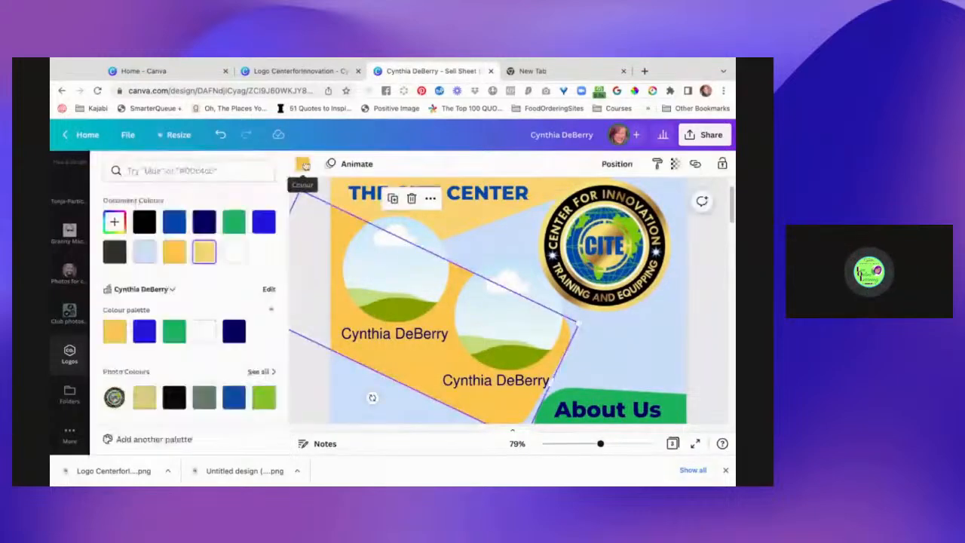
{"action": "left_click", "coordinate": [205, 257]}
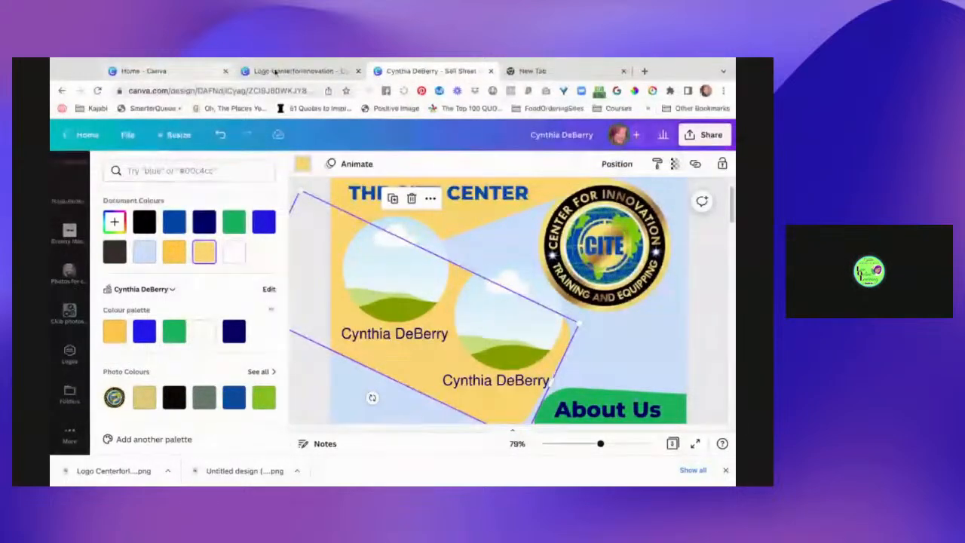
Go to the Brand Kit page and try to keep the suggested colour set taken from the CITE logo.
{"action": "left_click", "coordinate": [275, 71]}
{"action": "left_click", "coordinate": [174, 71]}
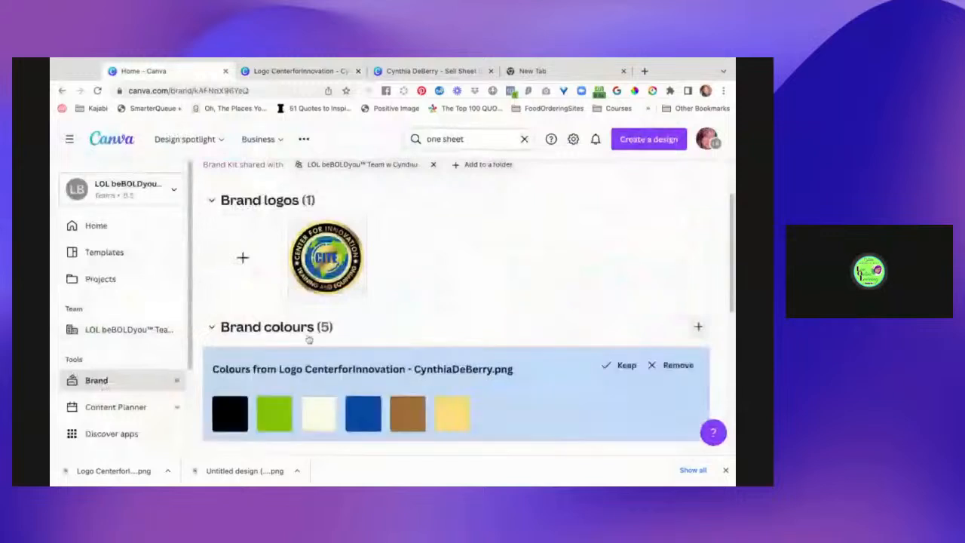
{"action": "scroll", "coordinate": [460, 419], "scroll_direction": "down", "scroll_amount": 1}
{"action": "scroll", "coordinate": [463, 420], "scroll_direction": "down", "scroll_amount": 1}
{"action": "scroll", "coordinate": [507, 344], "scroll_direction": "up", "scroll_amount": 1}
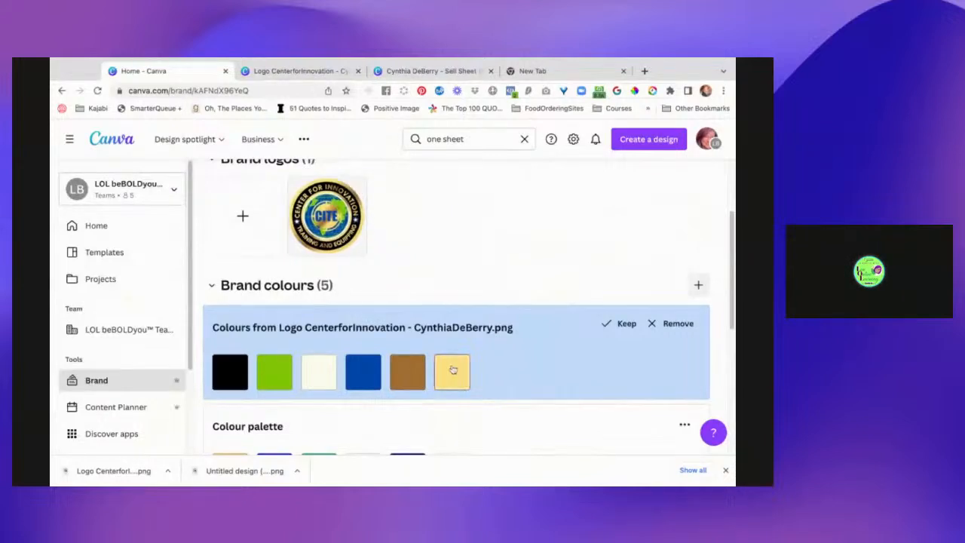
{"action": "scroll", "coordinate": [485, 366], "scroll_direction": "down", "scroll_amount": 2}
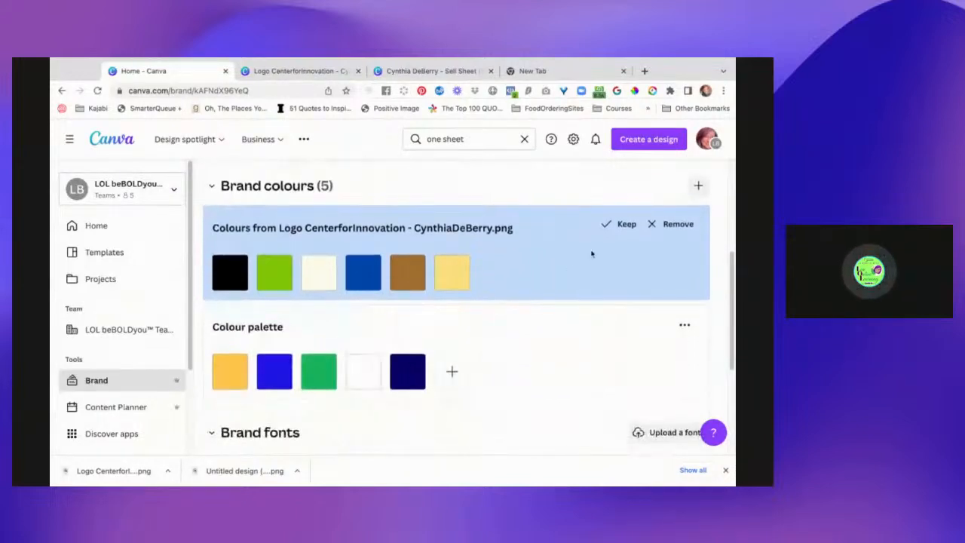
{"action": "left_click", "coordinate": [620, 224]}
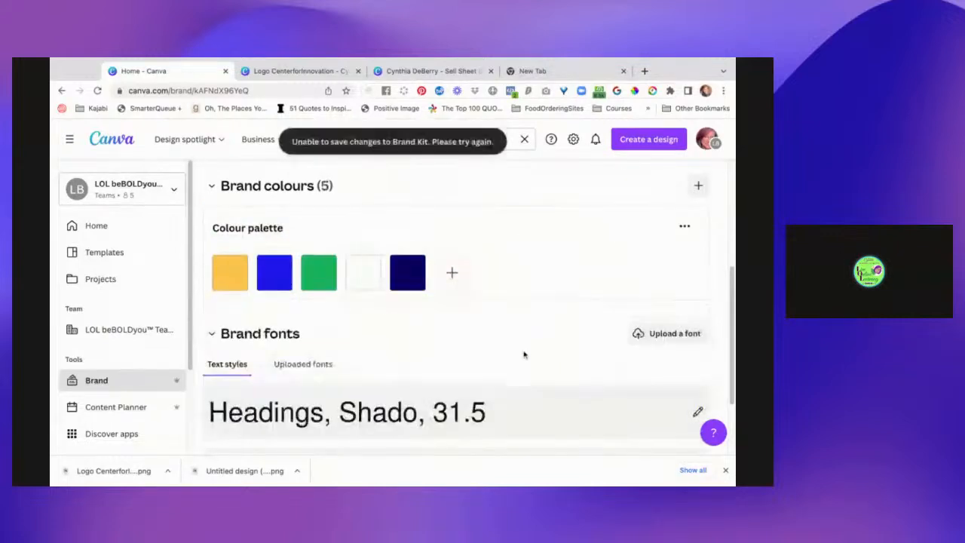
Check the Brand Kit's logos, brand colours and fonts for the colour set taken from the CITE logo.
{"action": "scroll", "coordinate": [558, 363], "scroll_direction": "down", "scroll_amount": 1}
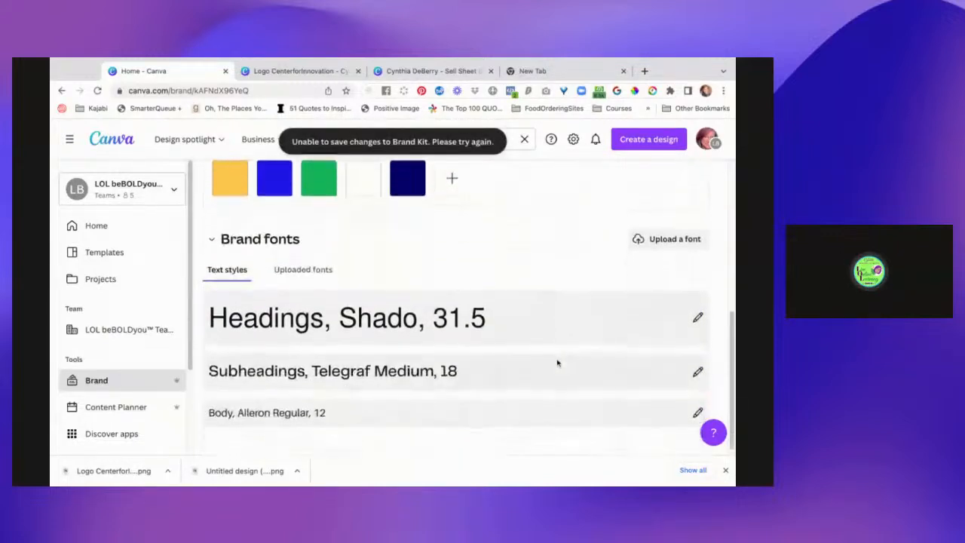
{"action": "scroll", "coordinate": [557, 363], "scroll_direction": "up", "scroll_amount": 1}
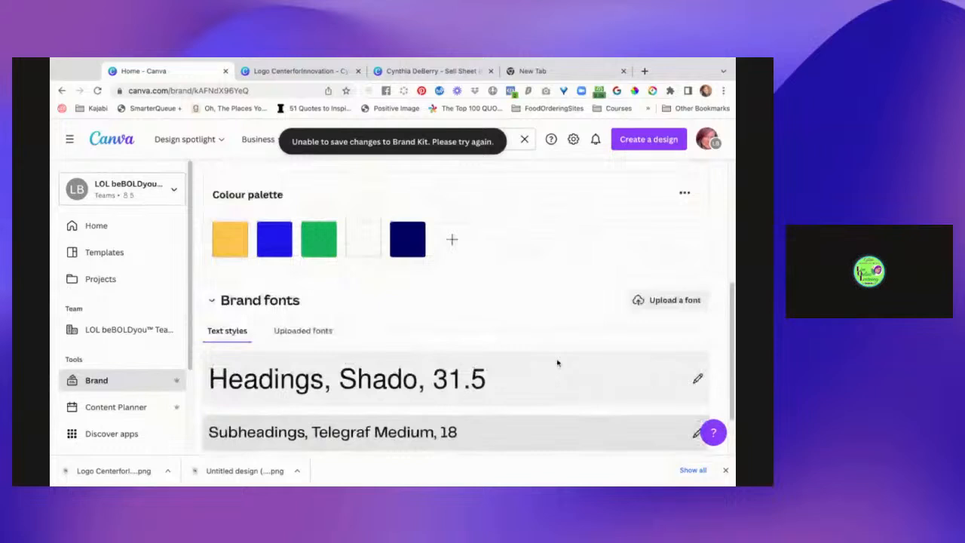
{"action": "scroll", "coordinate": [558, 363], "scroll_direction": "up", "scroll_amount": 2}
{"action": "scroll", "coordinate": [456, 295], "scroll_direction": "down", "scroll_amount": 1}
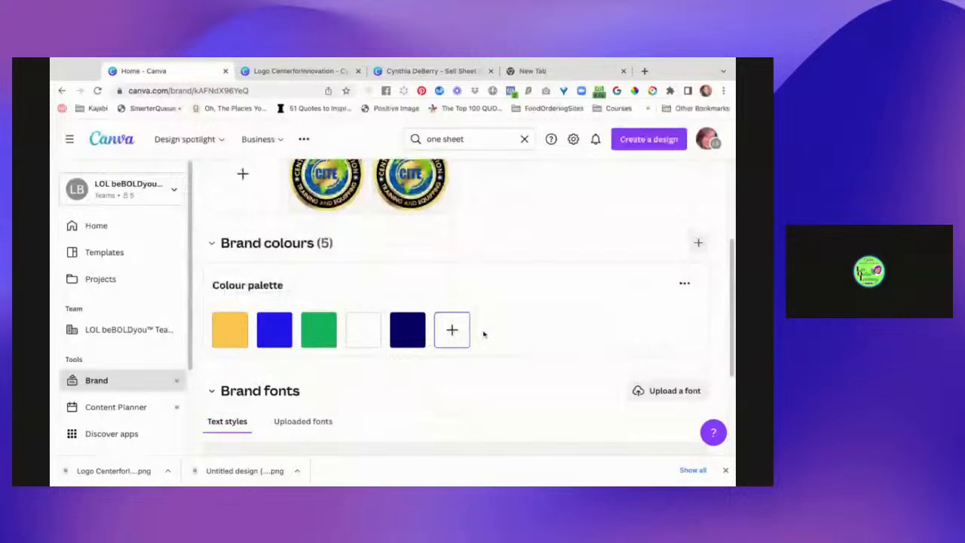
{"action": "scroll", "coordinate": [483, 334], "scroll_direction": "up", "scroll_amount": 1}
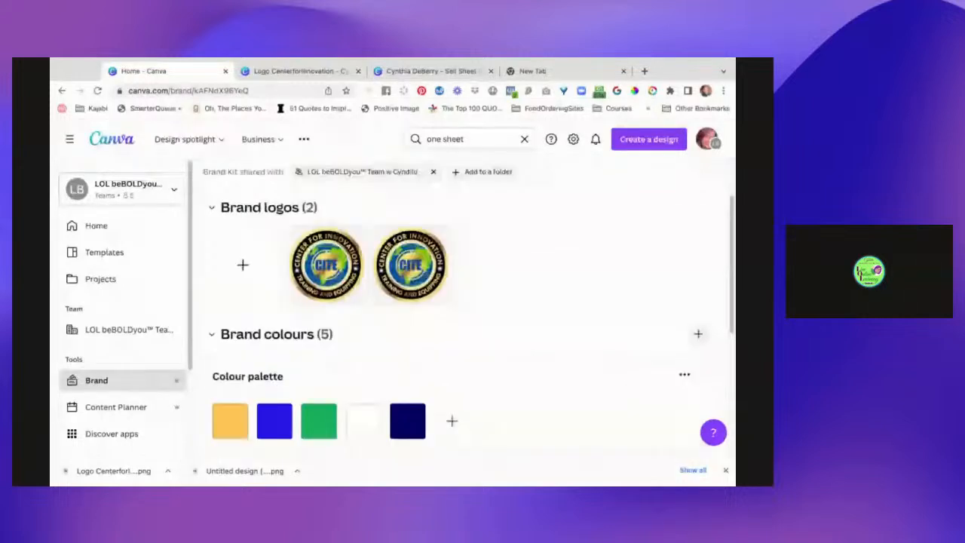
{"action": "scroll", "coordinate": [666, 306], "scroll_direction": "down", "scroll_amount": 1}
{"action": "left_click", "coordinate": [211, 307]}
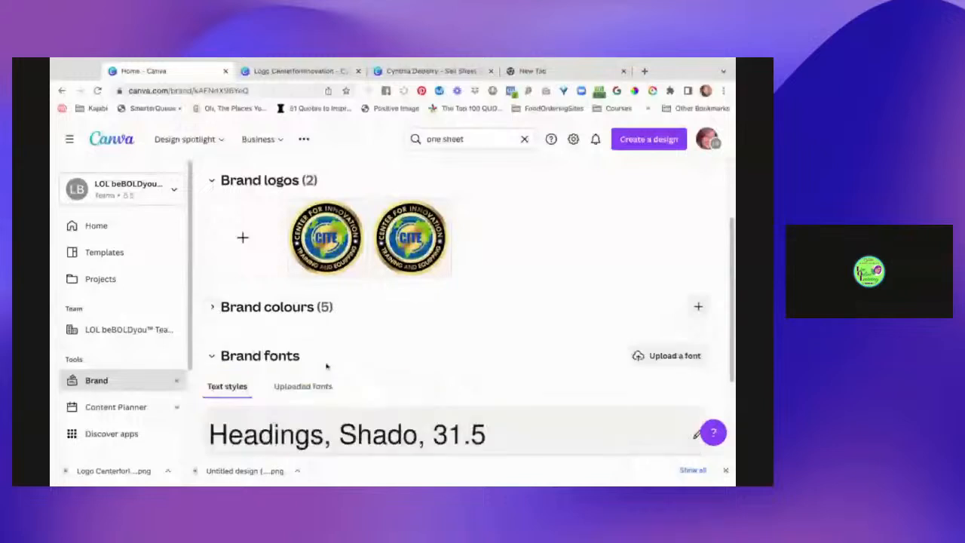
{"action": "scroll", "coordinate": [326, 366], "scroll_direction": "down", "scroll_amount": 1}
{"action": "left_click", "coordinate": [212, 289]}
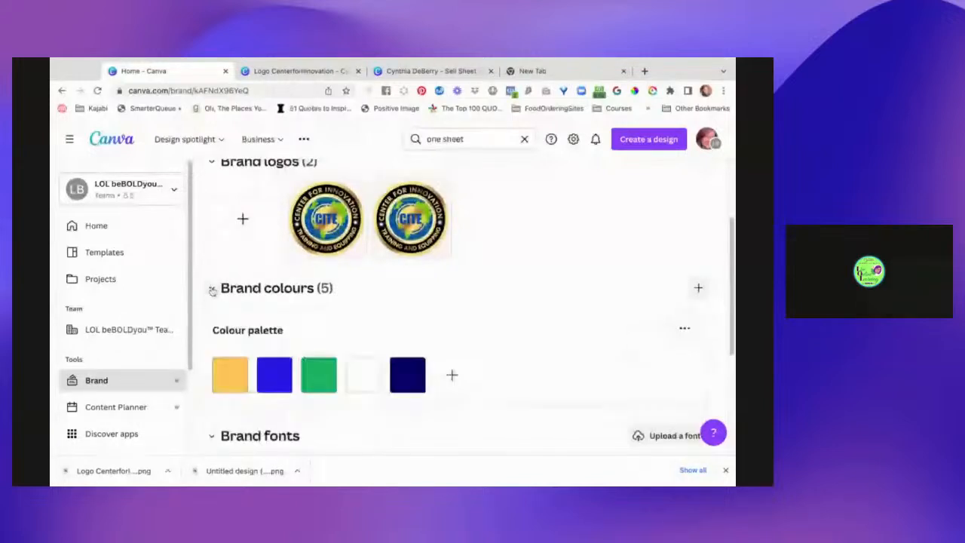
{"action": "scroll", "coordinate": [422, 361], "scroll_direction": "down", "scroll_amount": 1}
{"action": "scroll", "coordinate": [366, 248], "scroll_direction": "up", "scroll_amount": 1}
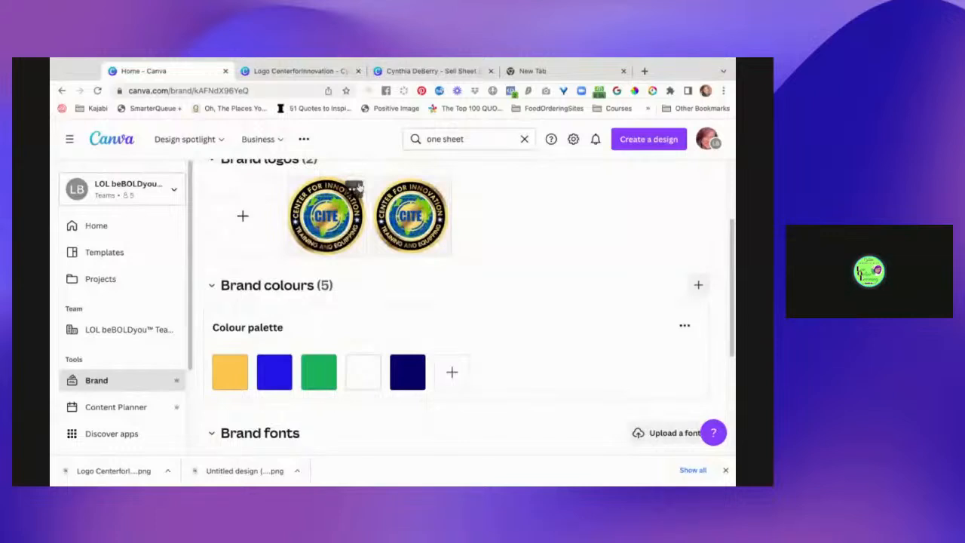
Get the logo colours from the first CITE brand logo and keep them as a brand palette.
{"action": "left_click", "coordinate": [356, 186]}
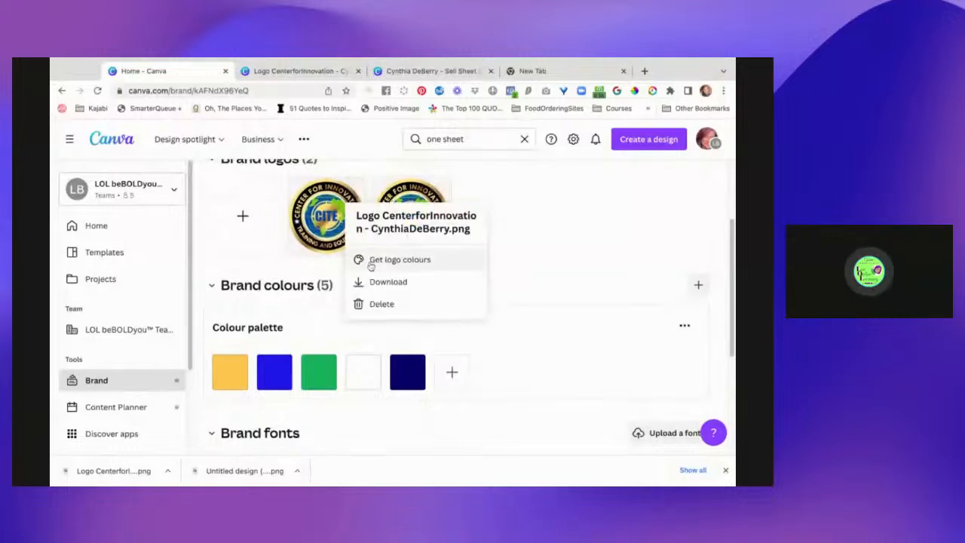
{"action": "left_click", "coordinate": [372, 262]}
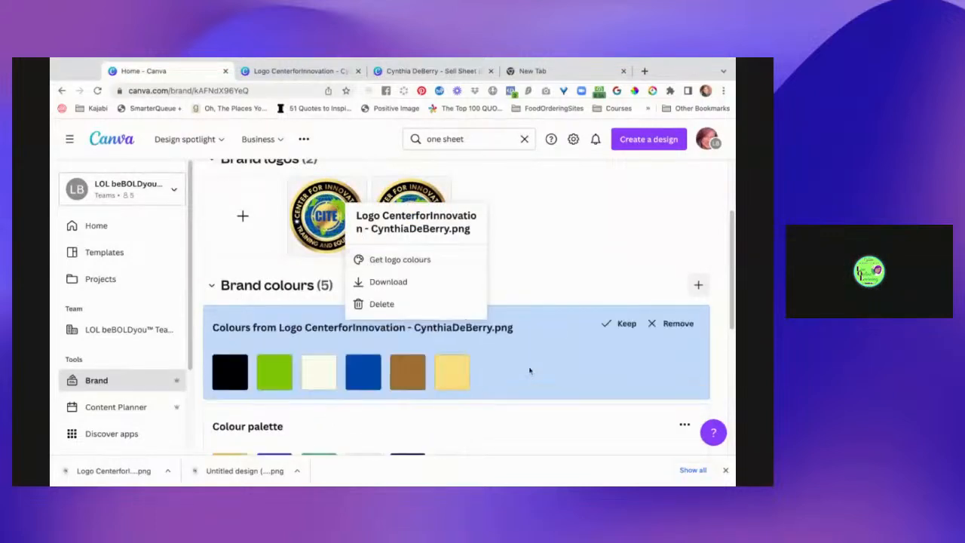
{"action": "scroll", "coordinate": [566, 379], "scroll_direction": "down", "scroll_amount": 1}
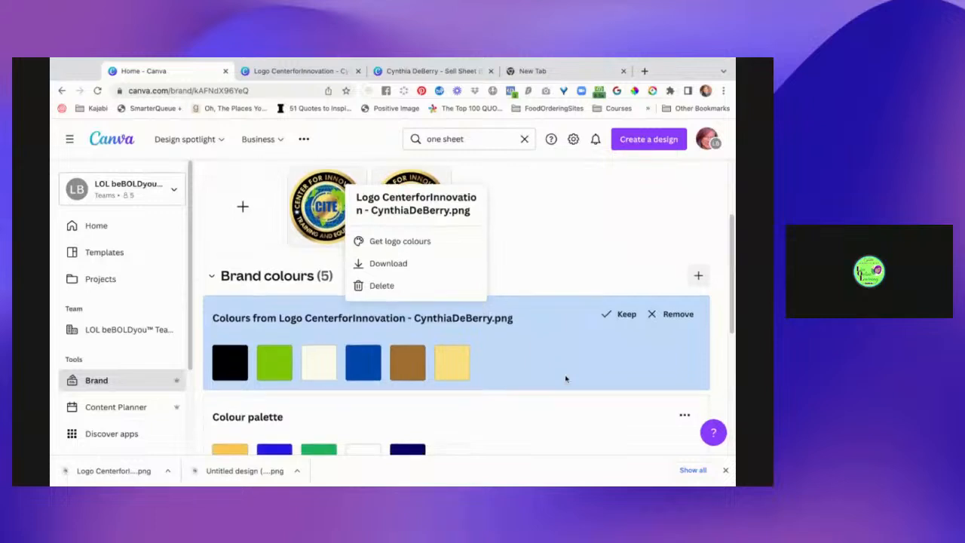
{"action": "left_click", "coordinate": [622, 299]}
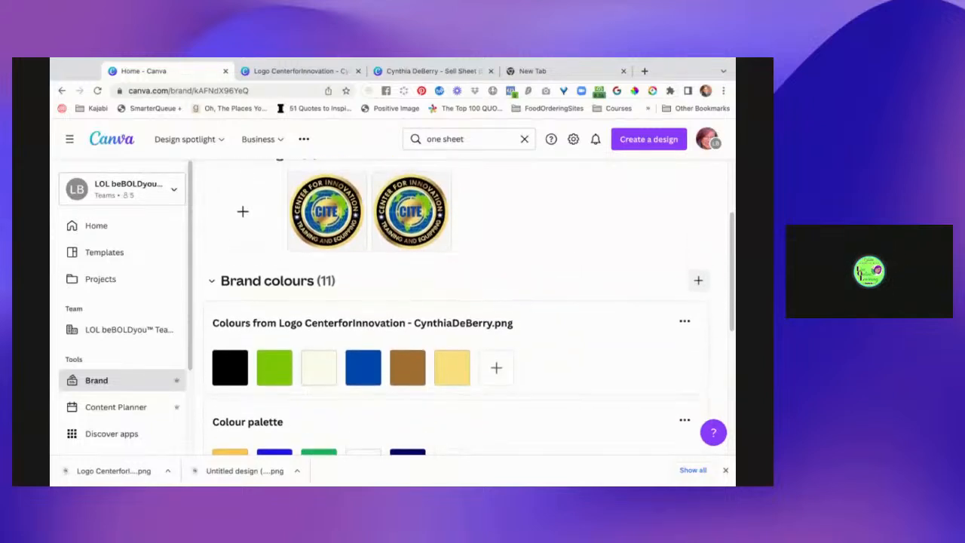
Remove the brown swatch from the CITE logo palette in the brand colours.
{"action": "mouse_move", "coordinate": [407, 363]}
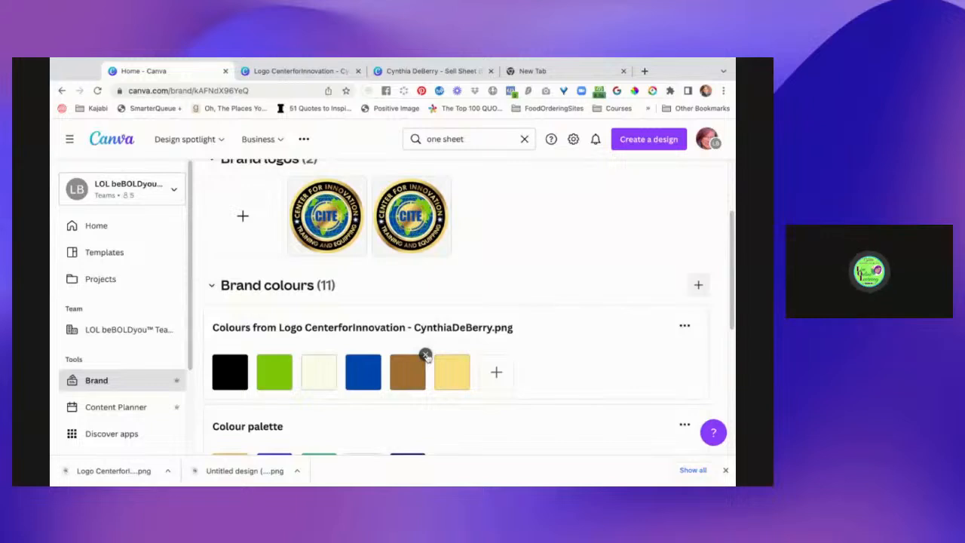
{"action": "left_click", "coordinate": [426, 355]}
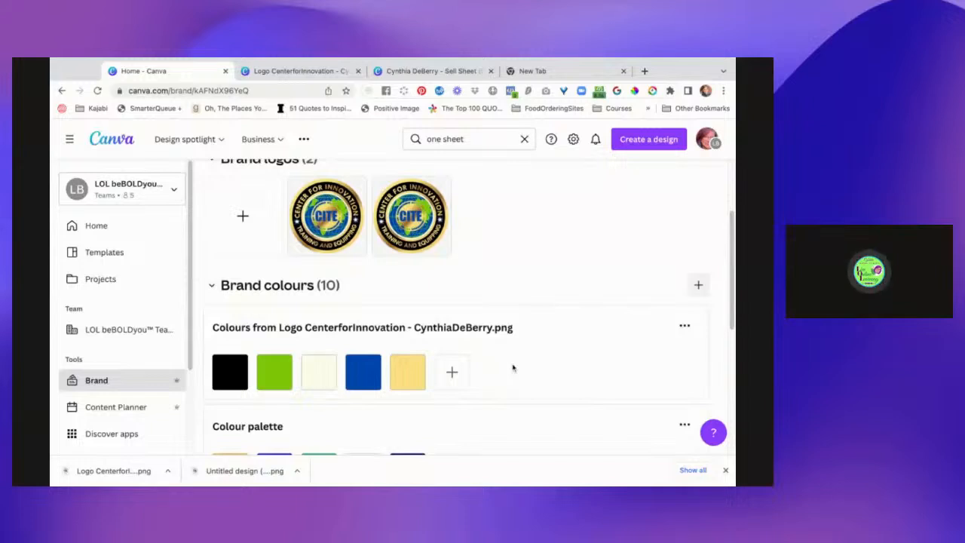
{"action": "mouse_move", "coordinate": [323, 370]}
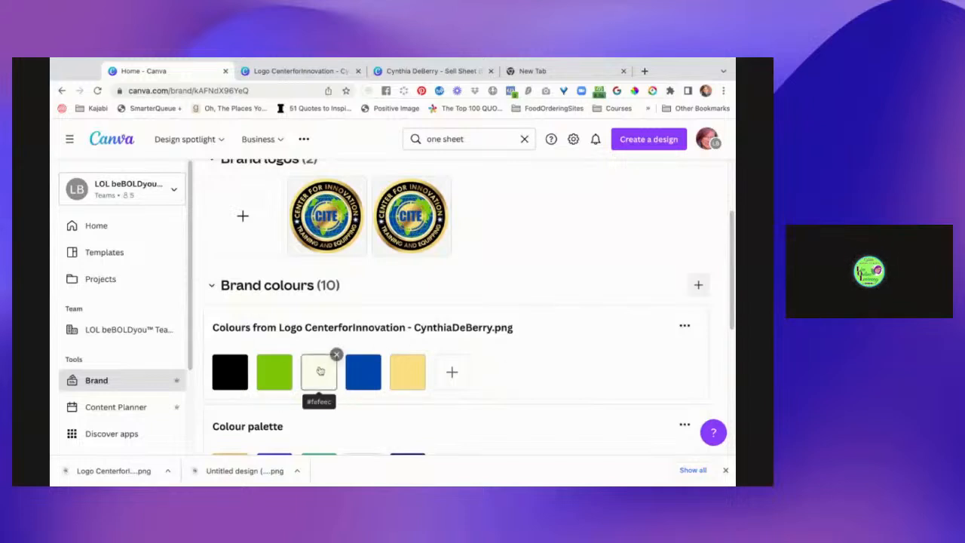
{"action": "scroll", "coordinate": [520, 372], "scroll_direction": "down", "scroll_amount": 1}
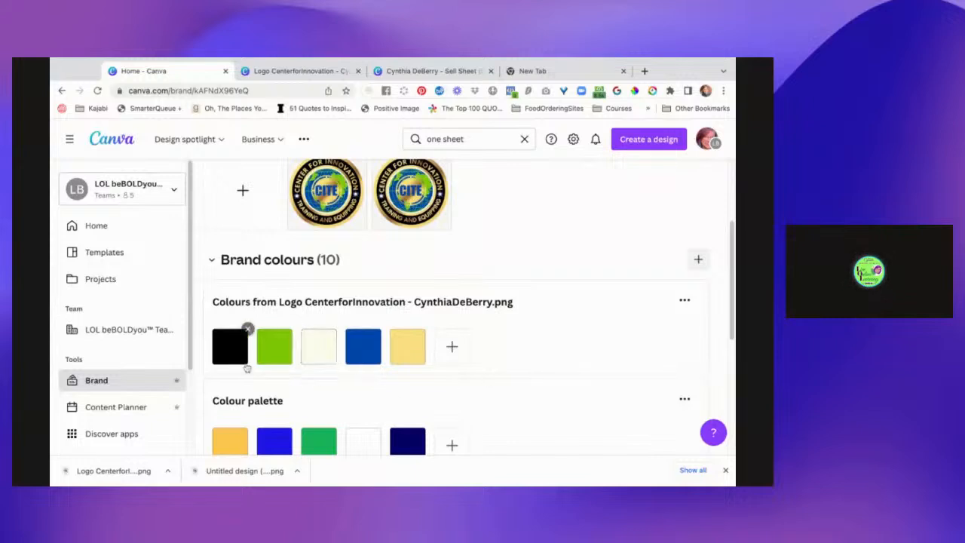
{"action": "mouse_move", "coordinate": [229, 355]}
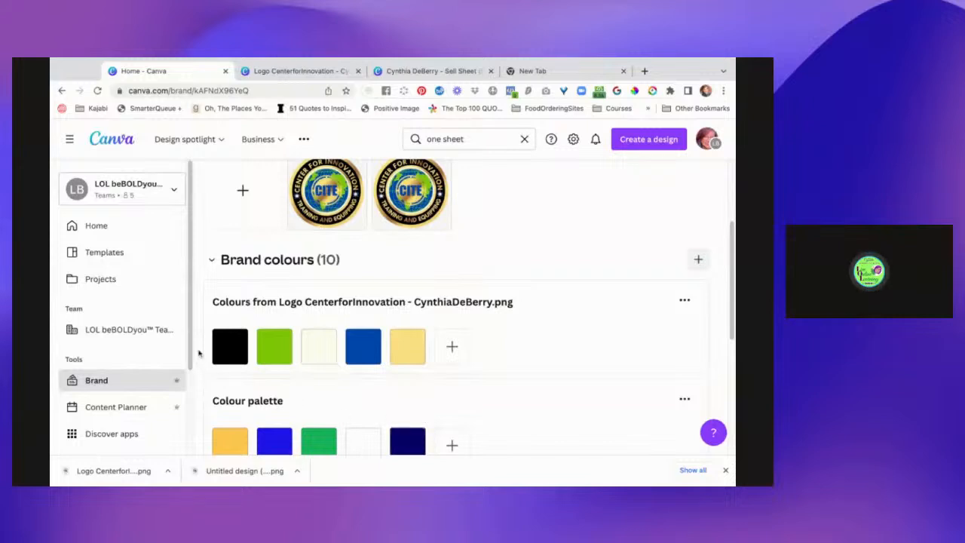
Replace the black swatch in the CITE logo palette with the navy #050069 copied from the other colour palette.
{"action": "left_click", "coordinate": [411, 447]}
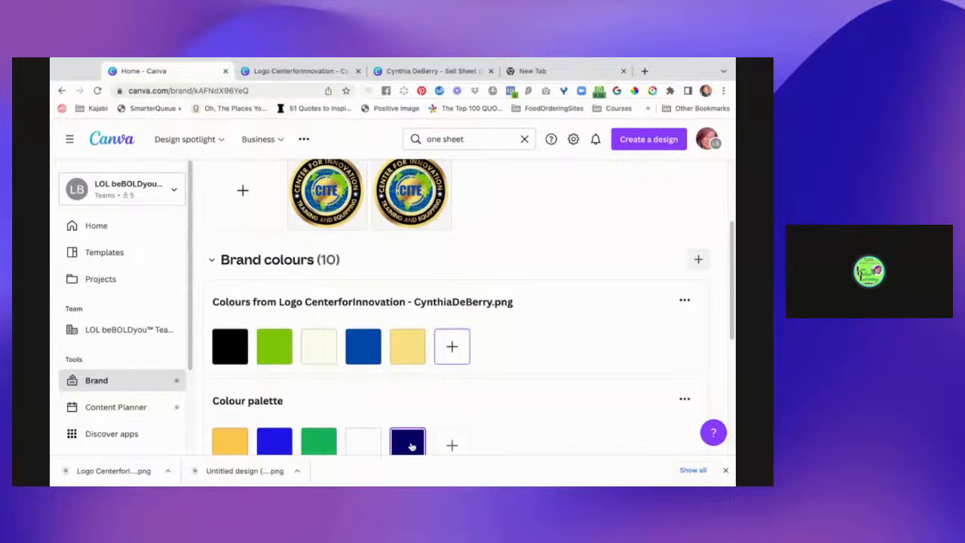
{"action": "left_click", "coordinate": [412, 446]}
{"action": "key", "text": "super+c"}
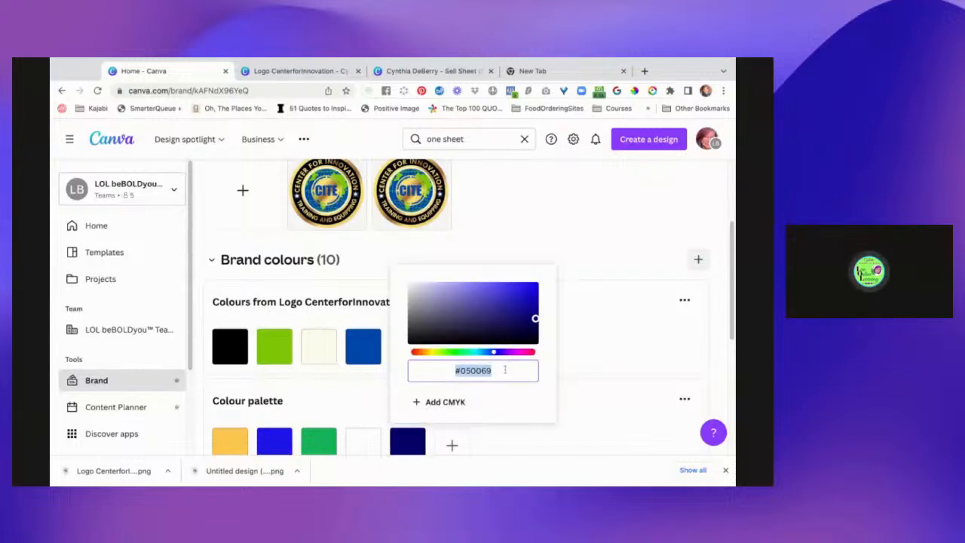
{"action": "left_click", "coordinate": [235, 345]}
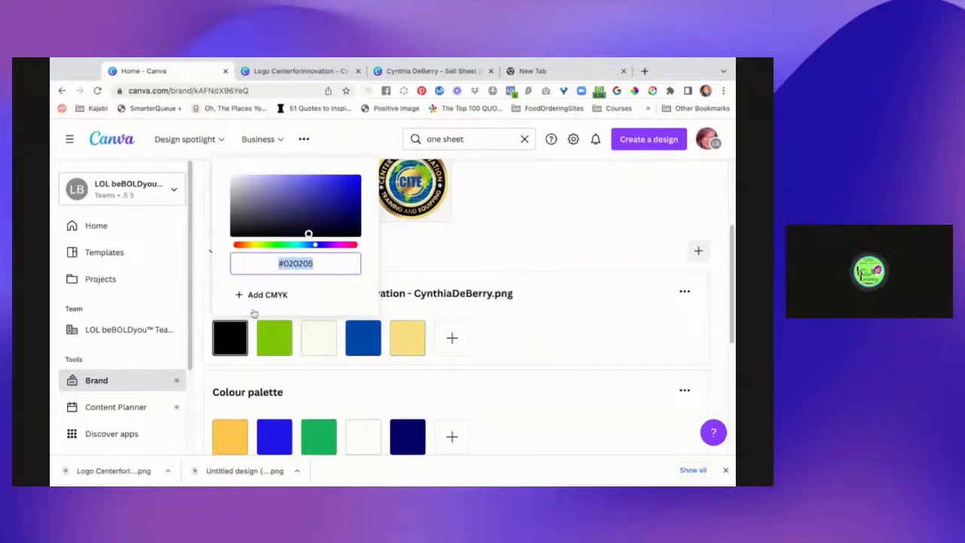
{"action": "key", "text": "super+v"}
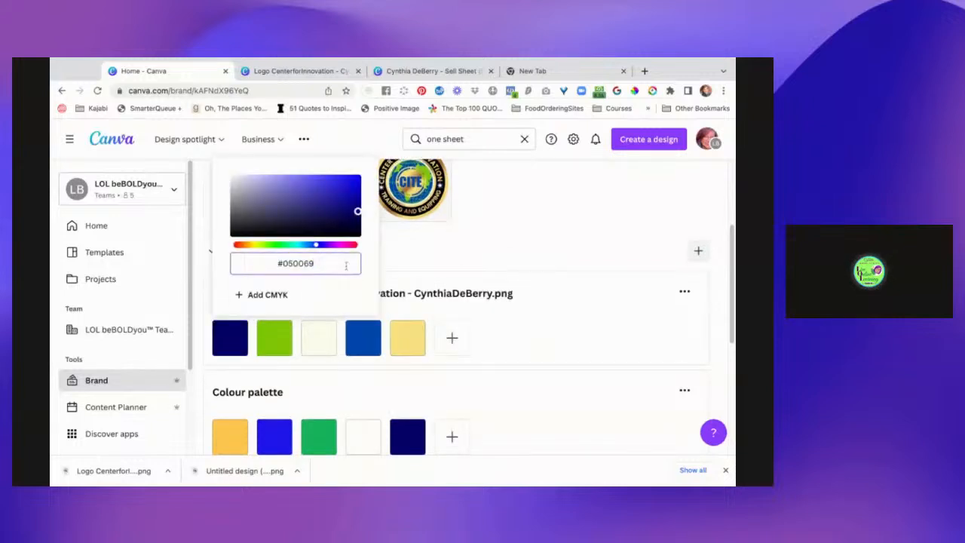
{"action": "left_click", "coordinate": [526, 245]}
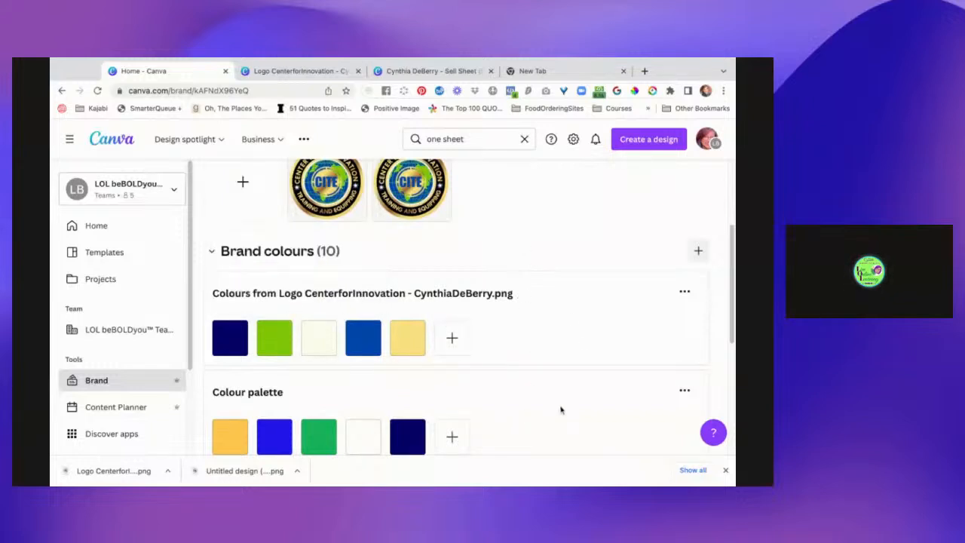
Delete the palette named Colour palette from the brand colours and confirm its deletion.
{"action": "scroll", "coordinate": [561, 409], "scroll_direction": "down", "scroll_amount": 1}
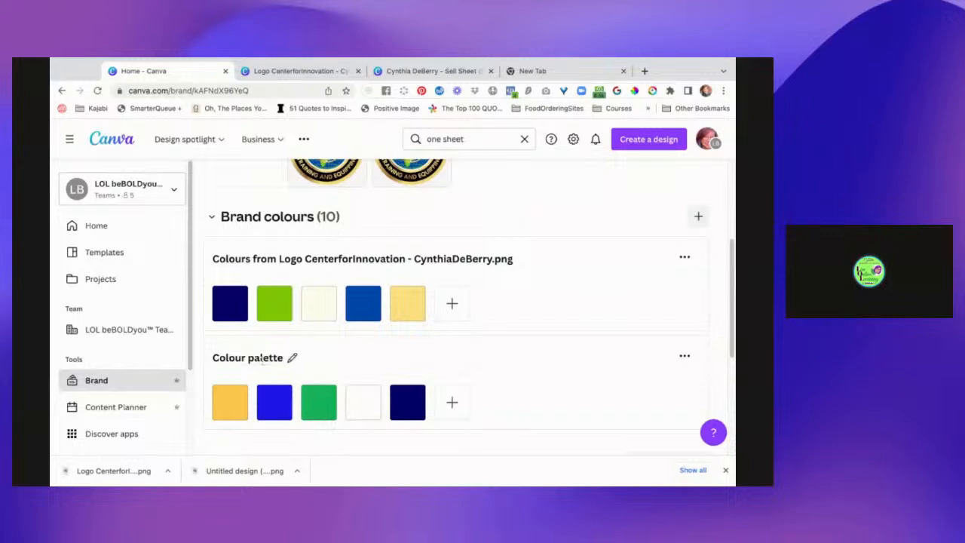
{"action": "left_click", "coordinate": [684, 359]}
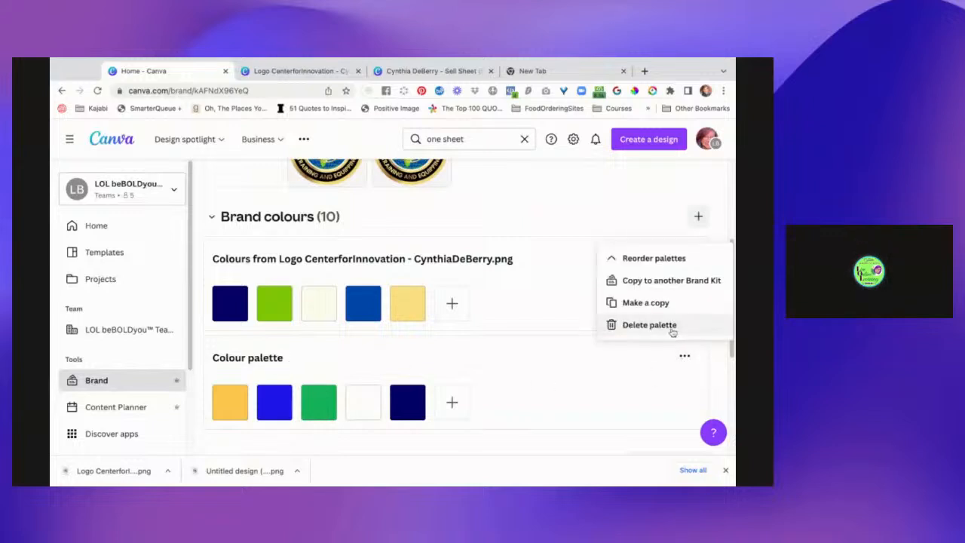
{"action": "left_click", "coordinate": [671, 328]}
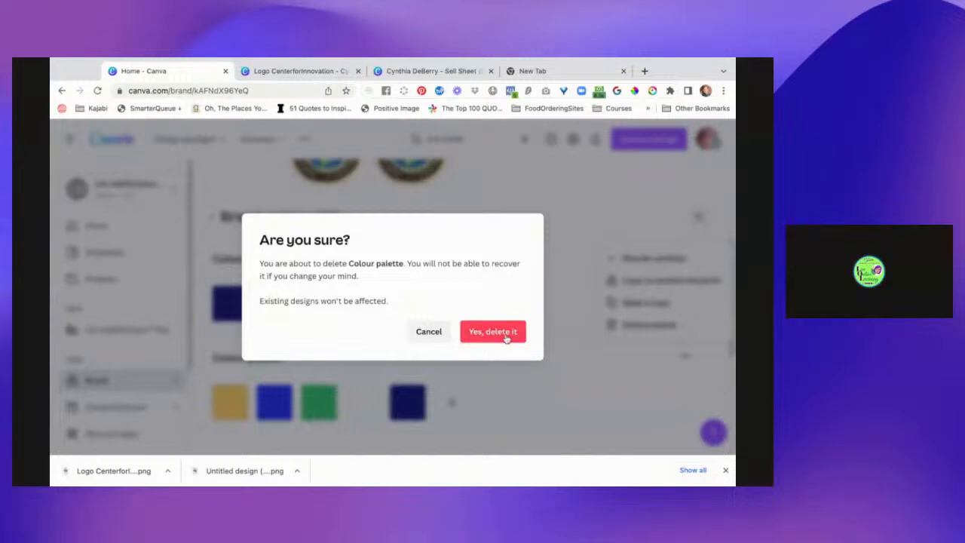
{"action": "left_click", "coordinate": [507, 338]}
{"action": "scroll", "coordinate": [533, 356], "scroll_direction": "up", "scroll_amount": 1}
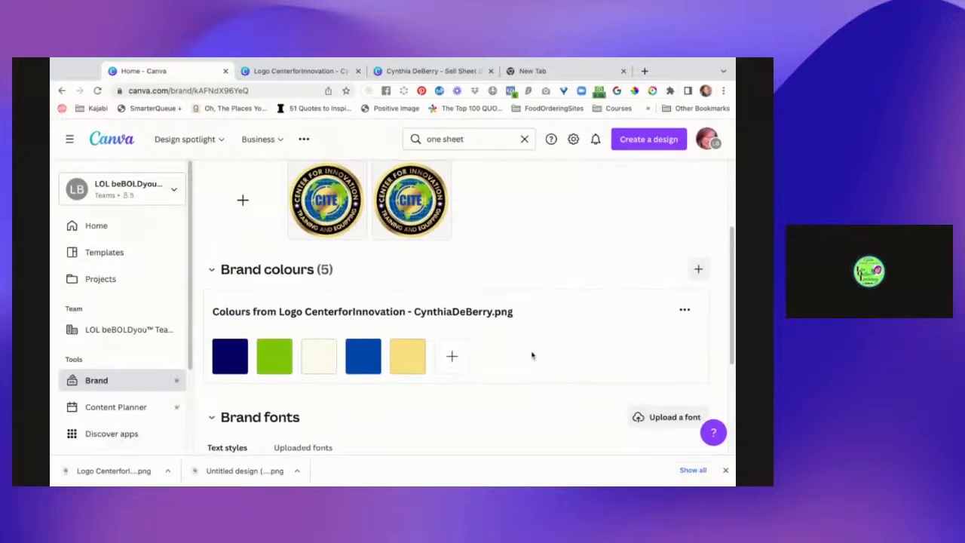
Delete the first of the two duplicate CITE logos from the brand logos.
{"action": "scroll", "coordinate": [528, 277], "scroll_direction": "up", "scroll_amount": 1}
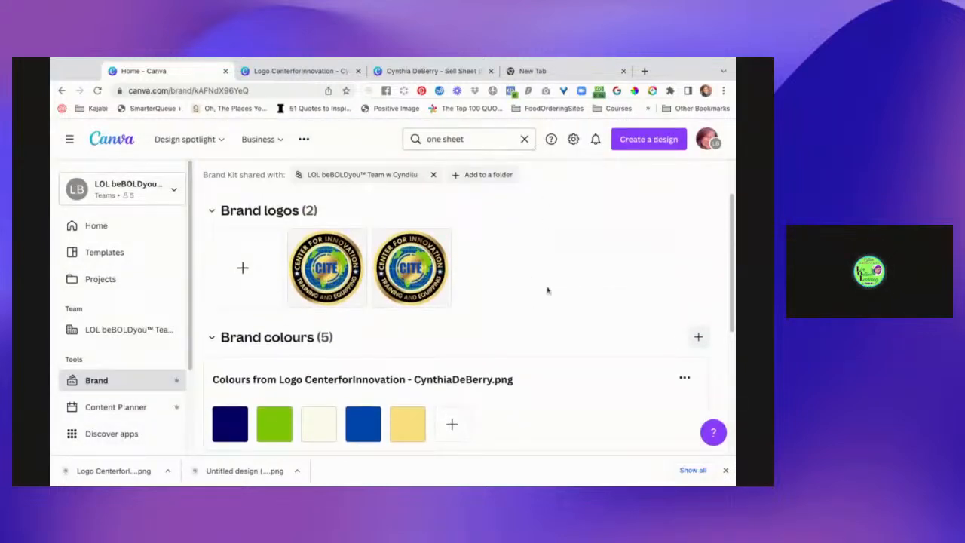
{"action": "scroll", "coordinate": [547, 291], "scroll_direction": "down", "scroll_amount": 1}
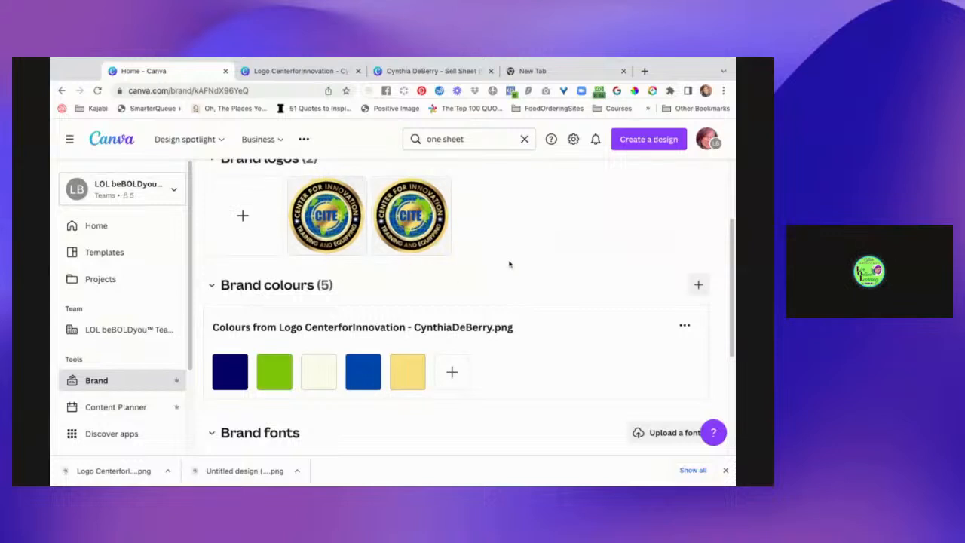
{"action": "scroll", "coordinate": [636, 254], "scroll_direction": "down", "scroll_amount": 2}
{"action": "scroll", "coordinate": [528, 241], "scroll_direction": "up", "scroll_amount": 2}
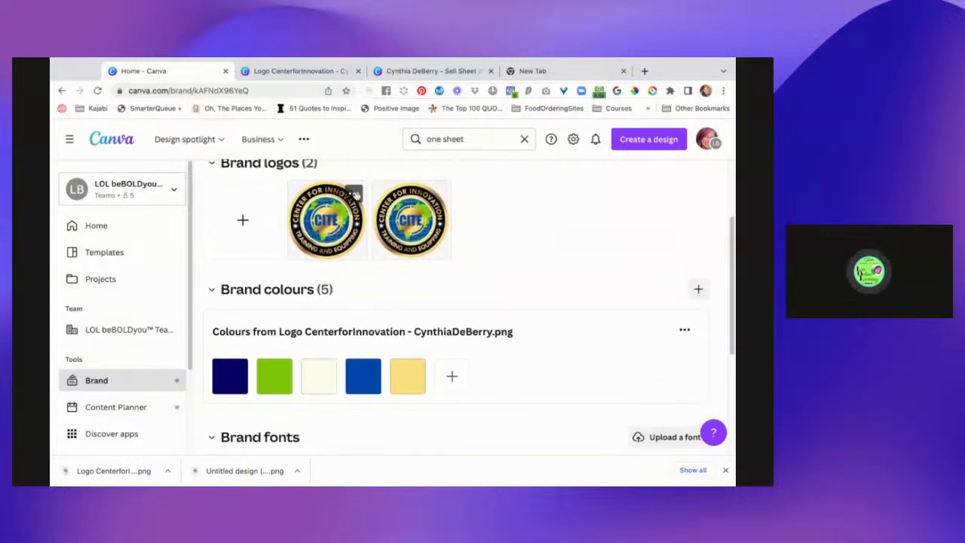
{"action": "left_click", "coordinate": [354, 193]}
{"action": "left_click", "coordinate": [381, 309]}
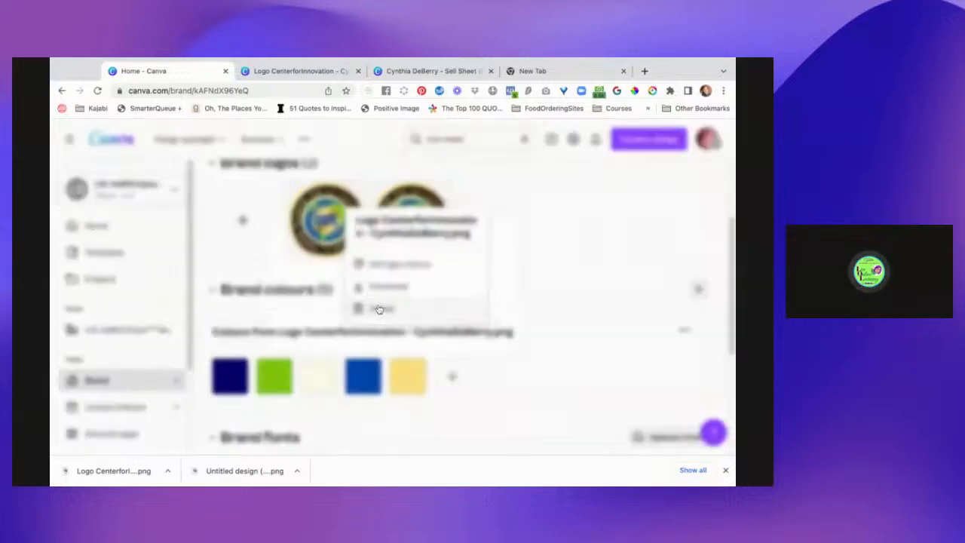
{"action": "left_click", "coordinate": [506, 345]}
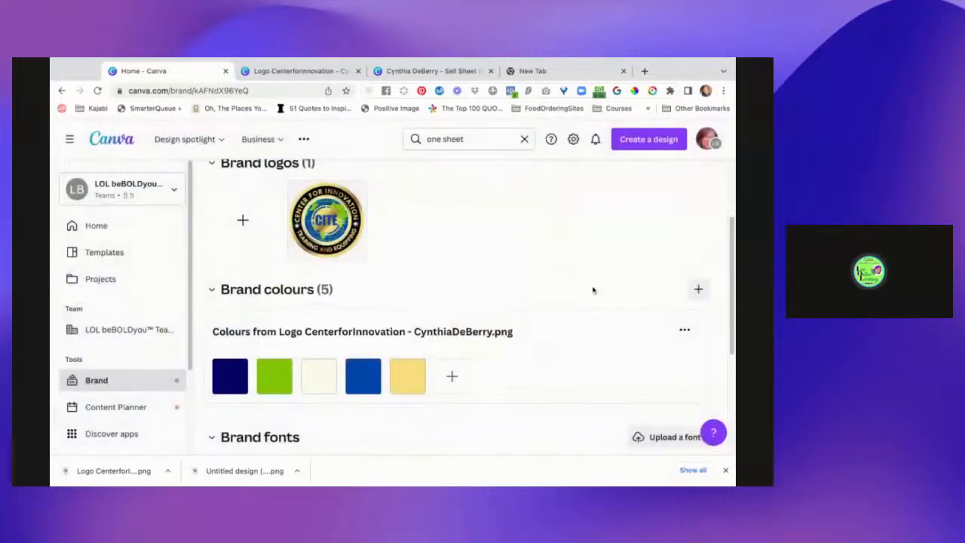
Return to the open sell sheet design and recolour the shape behind Our Service to the medium logo blue from the document colours.
{"action": "scroll", "coordinate": [593, 290], "scroll_direction": "down", "scroll_amount": 4}
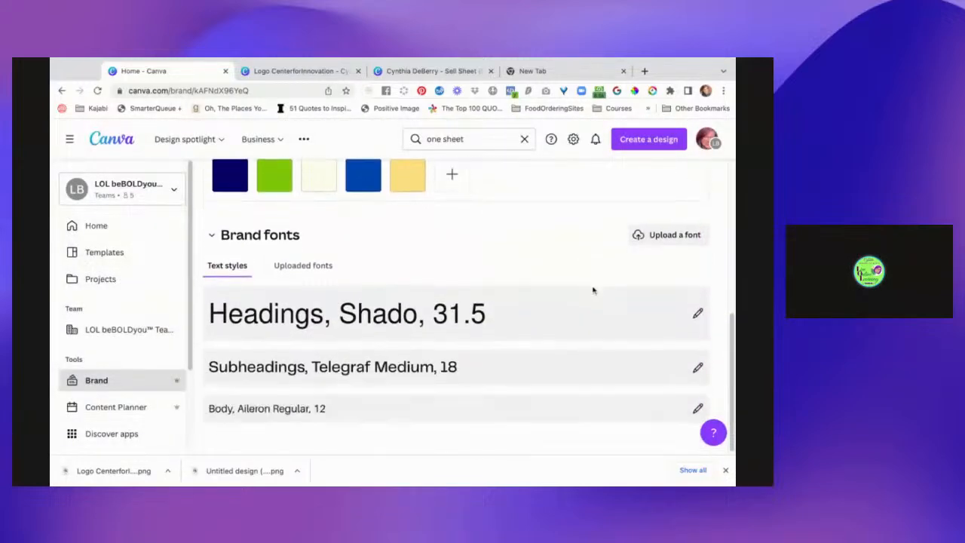
{"action": "scroll", "coordinate": [455, 305], "scroll_direction": "up", "scroll_amount": 4}
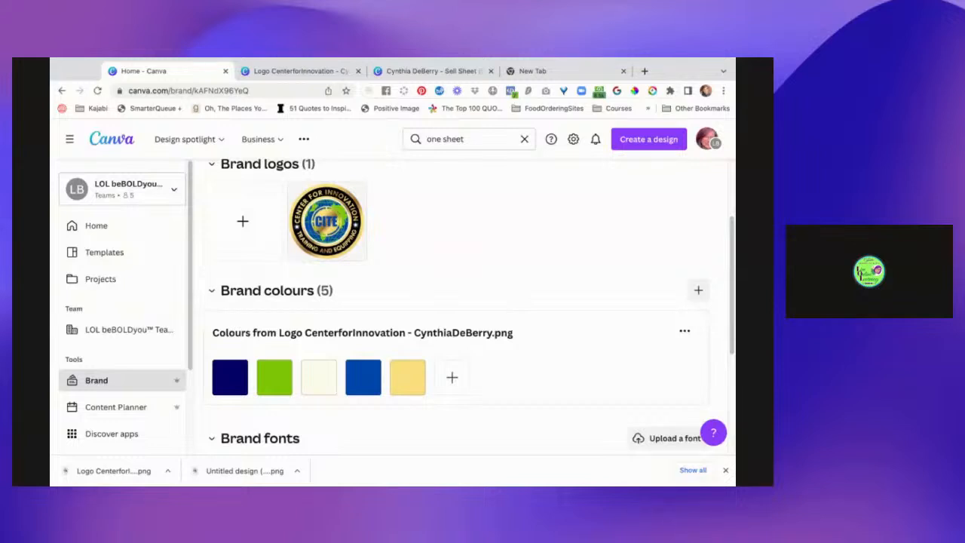
{"action": "scroll", "coordinate": [459, 301], "scroll_direction": "up", "scroll_amount": 2}
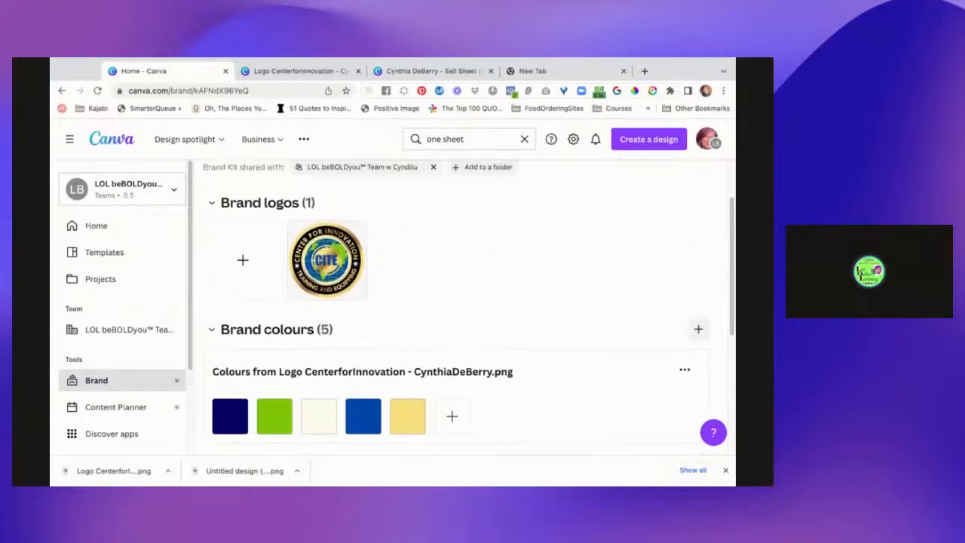
{"action": "left_click", "coordinate": [431, 71]}
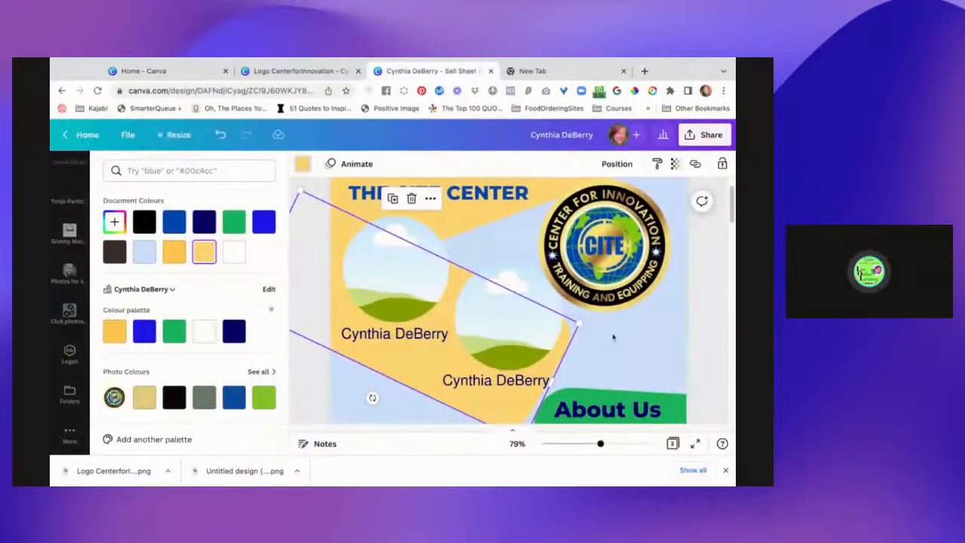
{"action": "scroll", "coordinate": [653, 347], "scroll_direction": "down", "scroll_amount": 2}
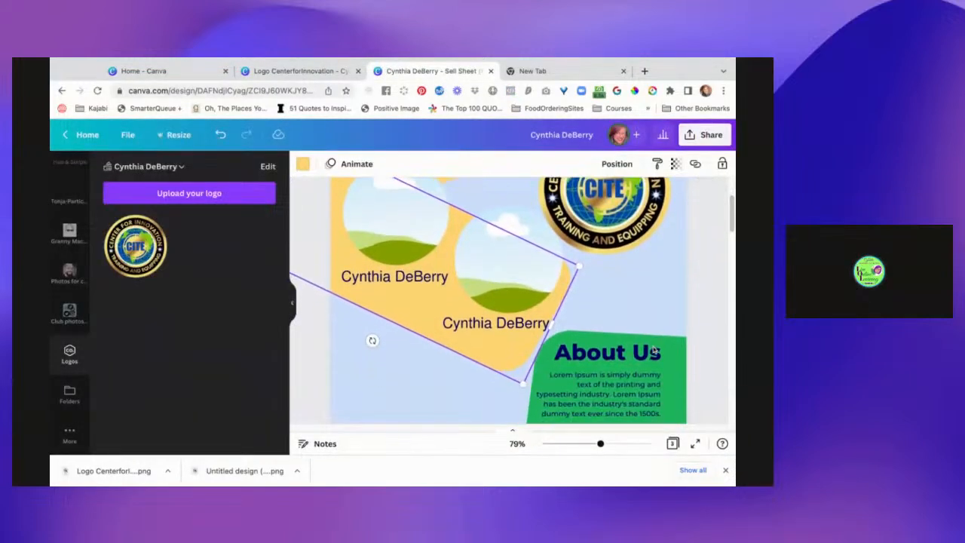
{"action": "scroll", "coordinate": [655, 348], "scroll_direction": "down", "scroll_amount": 4}
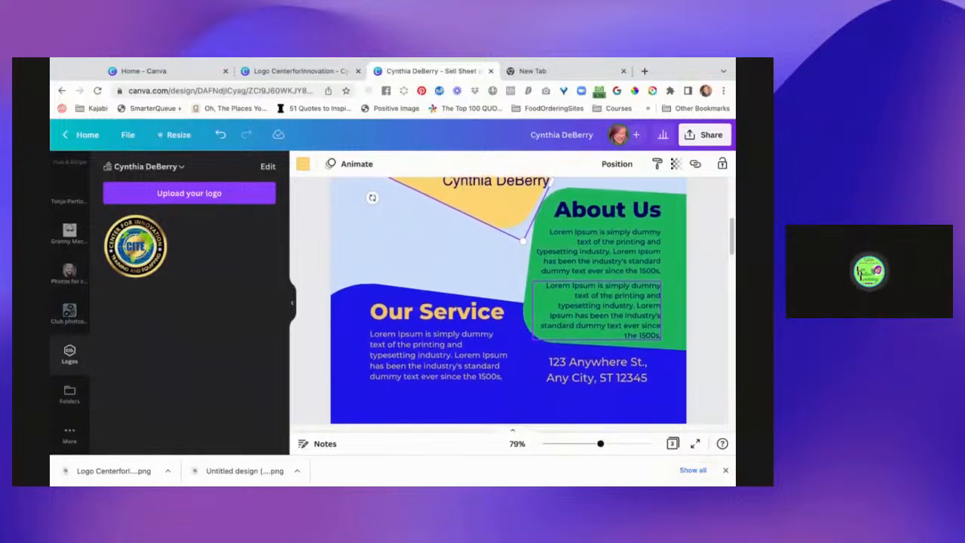
{"action": "left_click", "coordinate": [398, 288]}
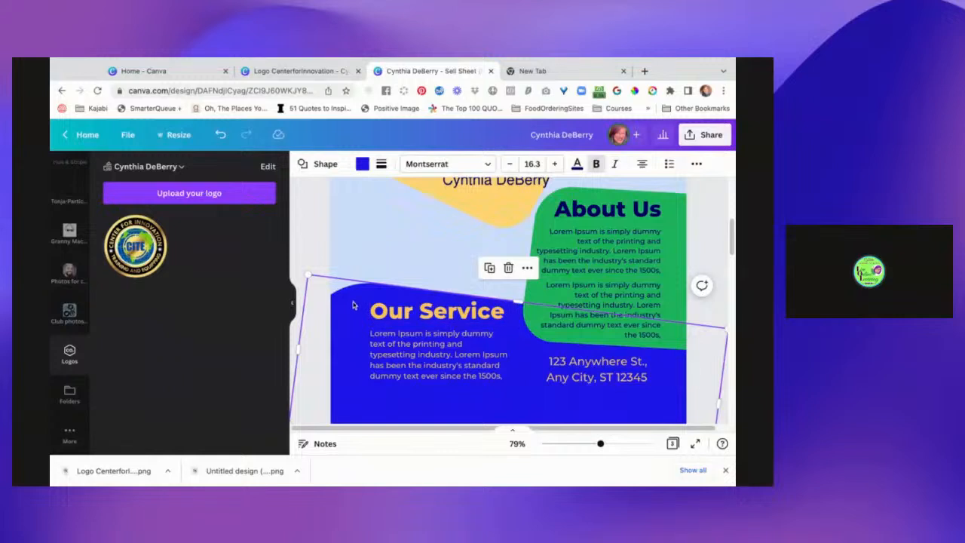
{"action": "left_click", "coordinate": [361, 162]}
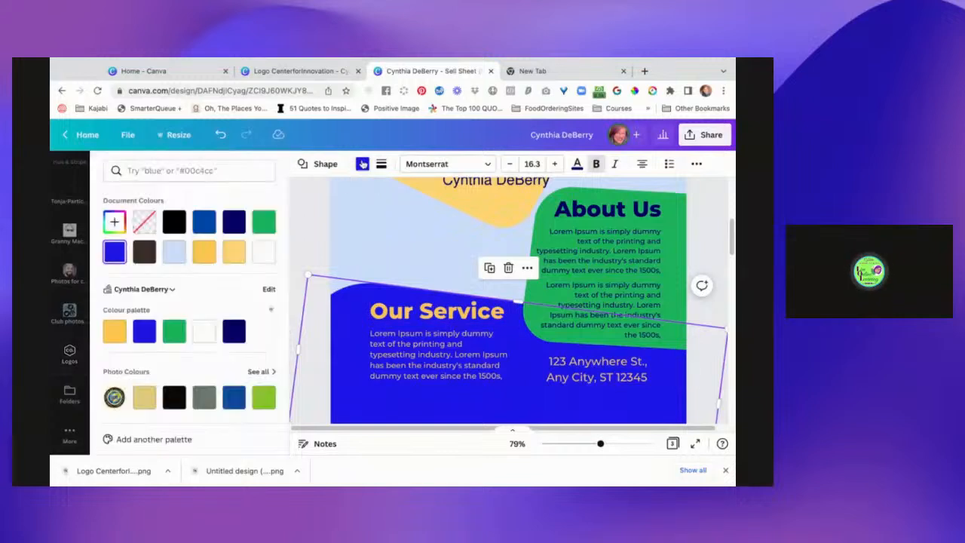
{"action": "left_click", "coordinate": [204, 223]}
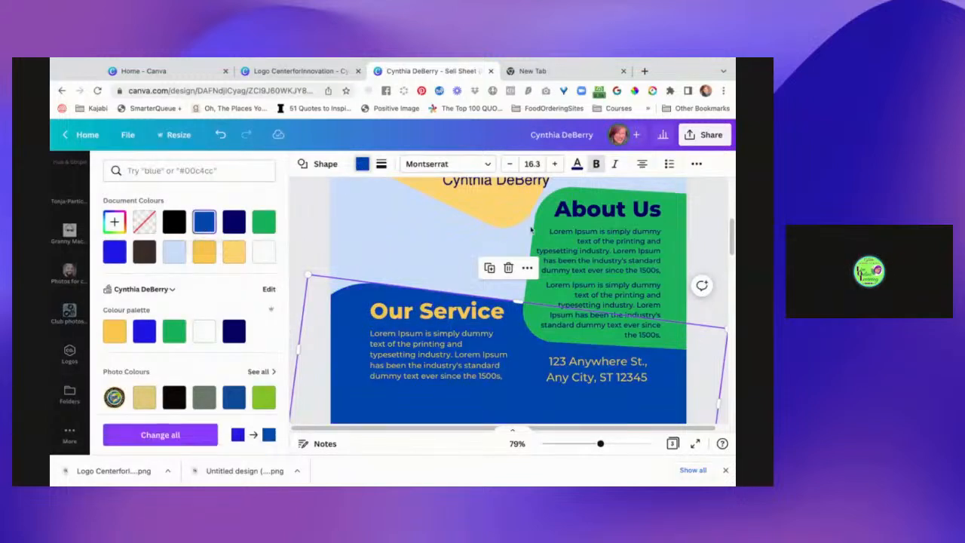
Recolour the shape behind About Us to the lime green from the CITE logo's photo colours.
{"action": "left_click", "coordinate": [556, 198]}
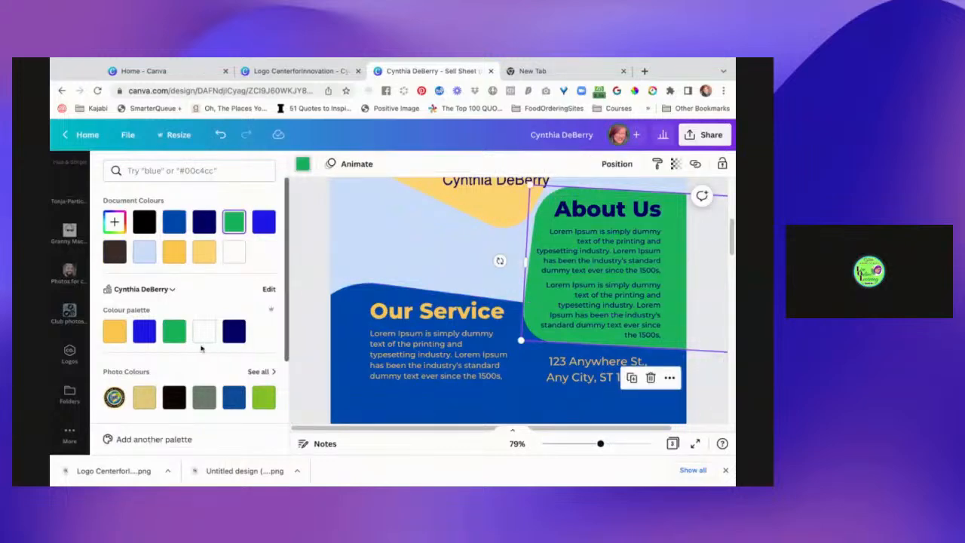
{"action": "left_click", "coordinate": [264, 397]}
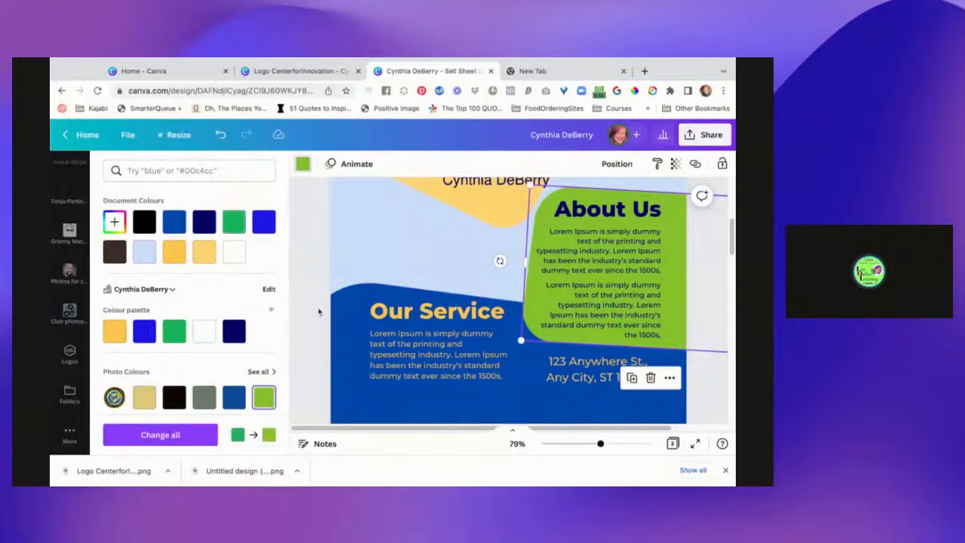
{"action": "key", "text": "Escape"}
Remove the tilted yellow shape behind the two photo frames on page 1.
{"action": "scroll", "coordinate": [320, 271], "scroll_direction": "up", "scroll_amount": 5}
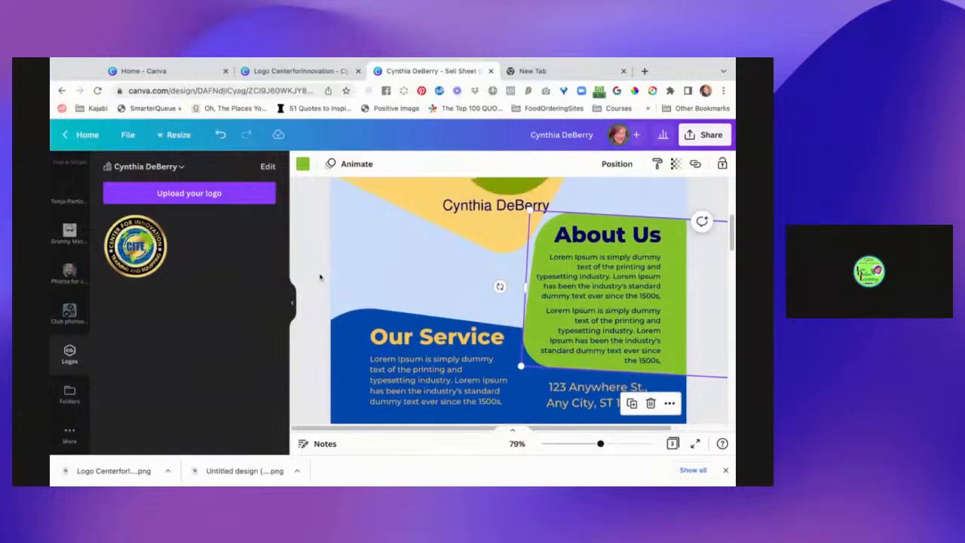
{"action": "scroll", "coordinate": [321, 277], "scroll_direction": "up", "scroll_amount": 1}
{"action": "scroll", "coordinate": [321, 277], "scroll_direction": "down", "scroll_amount": 2}
{"action": "scroll", "coordinate": [510, 286], "scroll_direction": "down", "scroll_amount": 5}
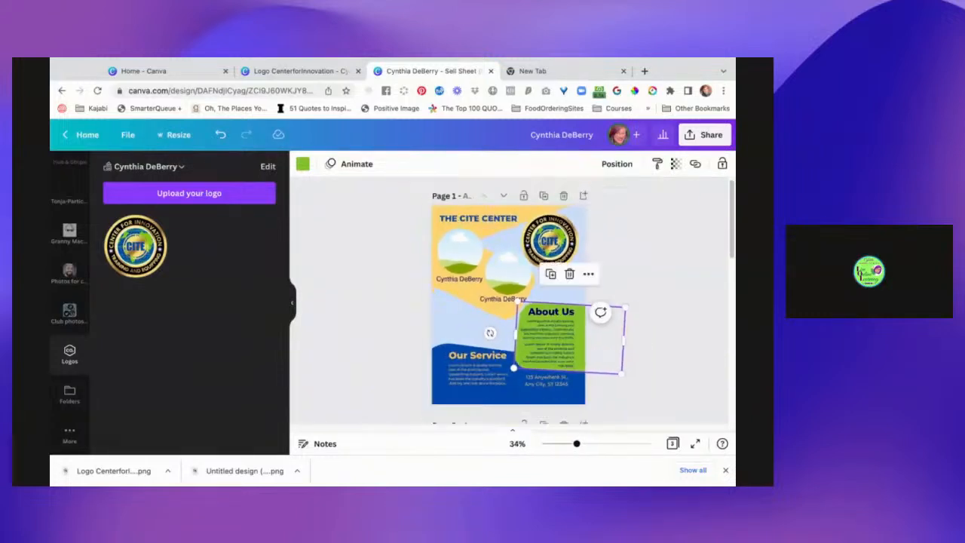
{"action": "left_click", "coordinate": [374, 309]}
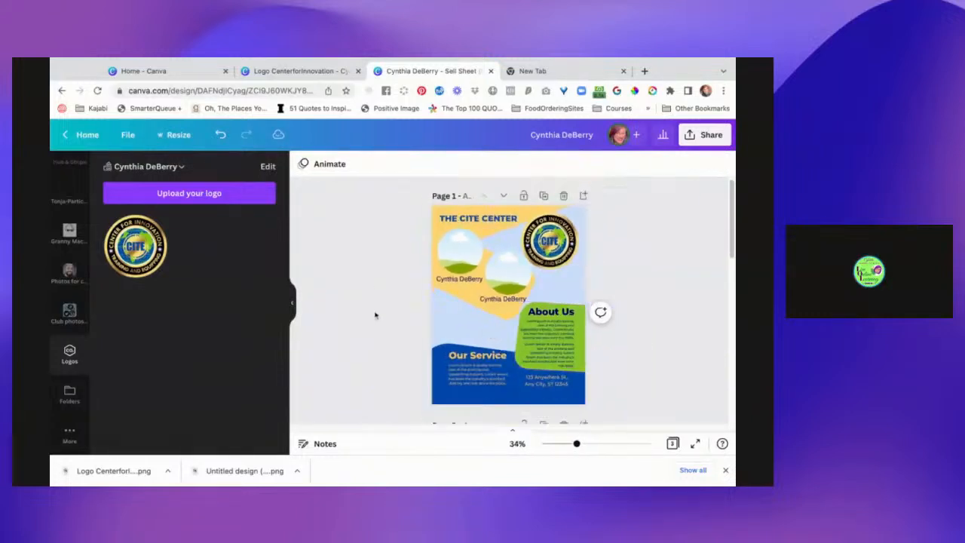
{"action": "left_click", "coordinate": [505, 319]}
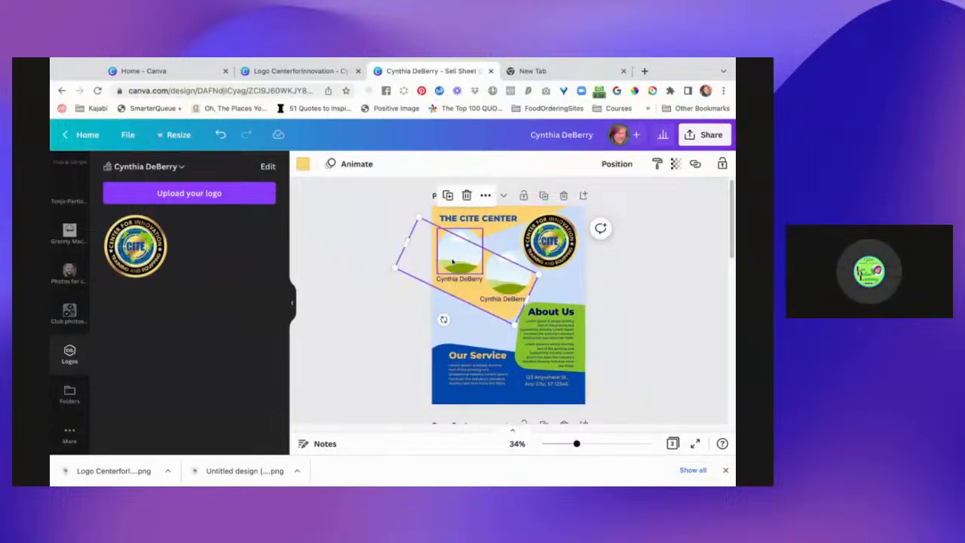
{"action": "left_click_drag", "start_coordinate": [460, 297], "coordinate": [370, 253]}
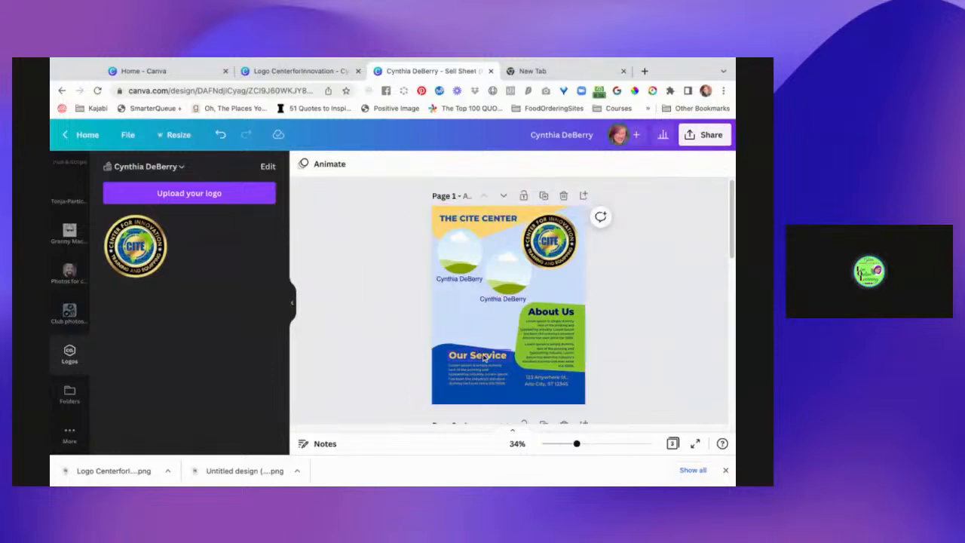
Enlarge the blue Our Service shape so it reaches up to just below the photo frames and fills the page's bottom edge.
{"action": "left_click", "coordinate": [443, 349]}
{"action": "left_click_drag", "start_coordinate": [505, 347], "coordinate": [481, 332]}
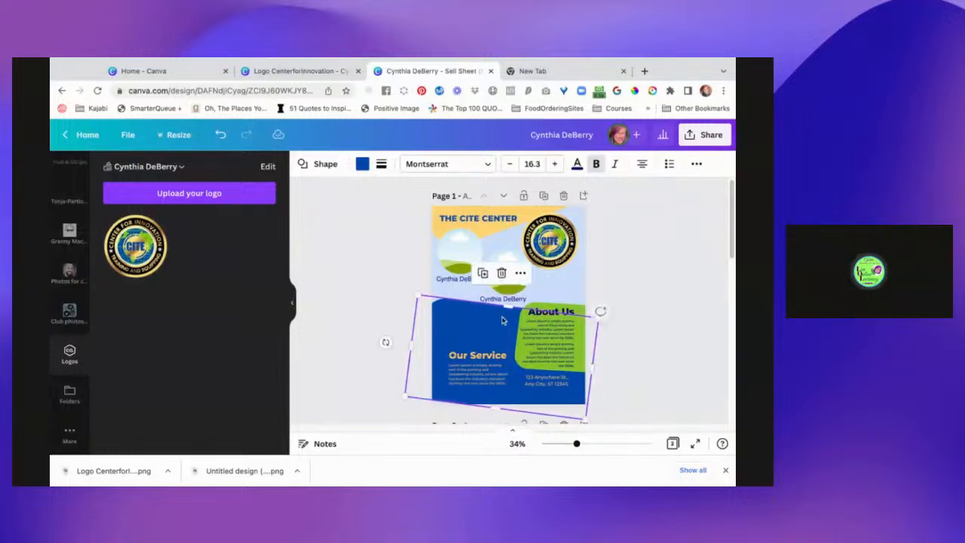
{"action": "left_click", "coordinate": [629, 284]}
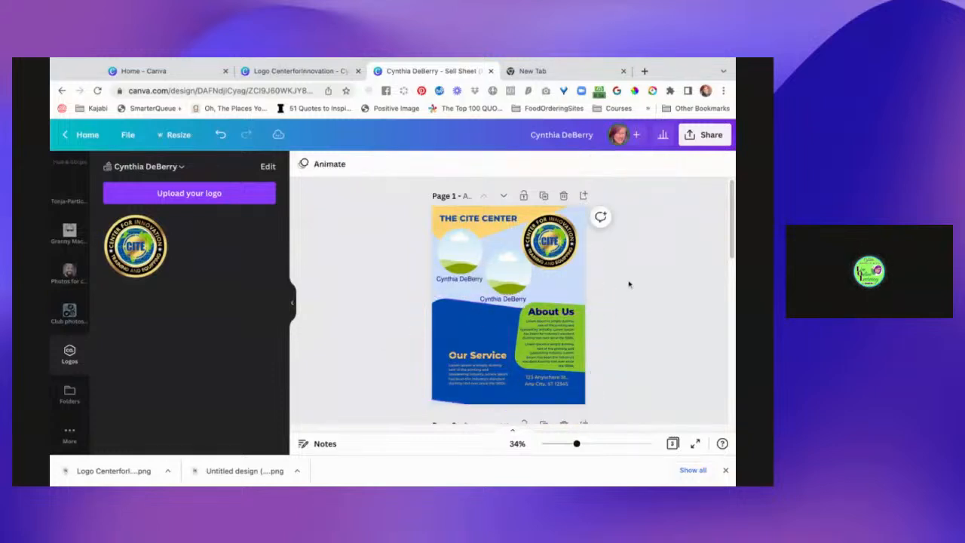
{"action": "left_click", "coordinate": [457, 396]}
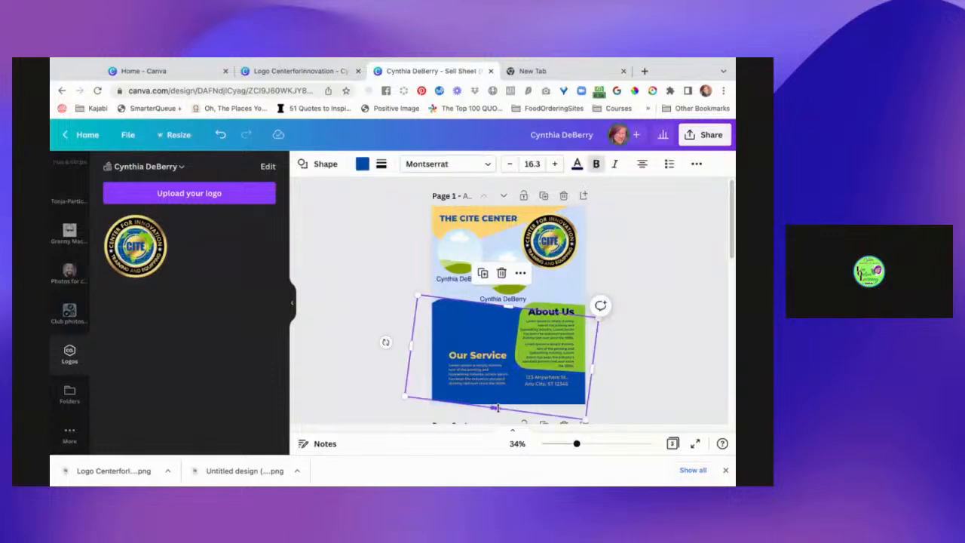
Move the Our Service heading and its paragraph together up to the upper-left part of the enlarged blue shape.
{"action": "left_click", "coordinate": [477, 361]}
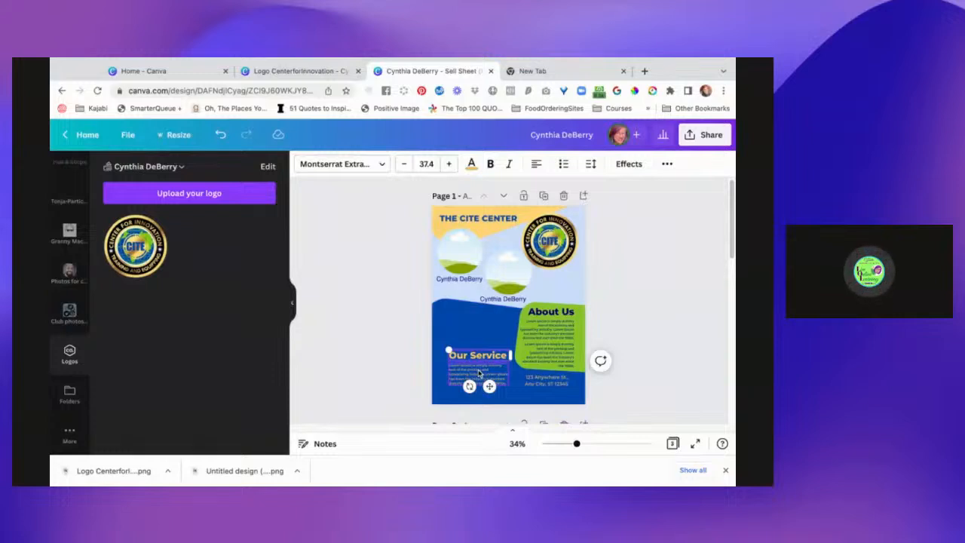
{"action": "left_click", "coordinate": [479, 373], "text": "shift"}
{"action": "left_click_drag", "start_coordinate": [478, 372], "coordinate": [470, 334]}
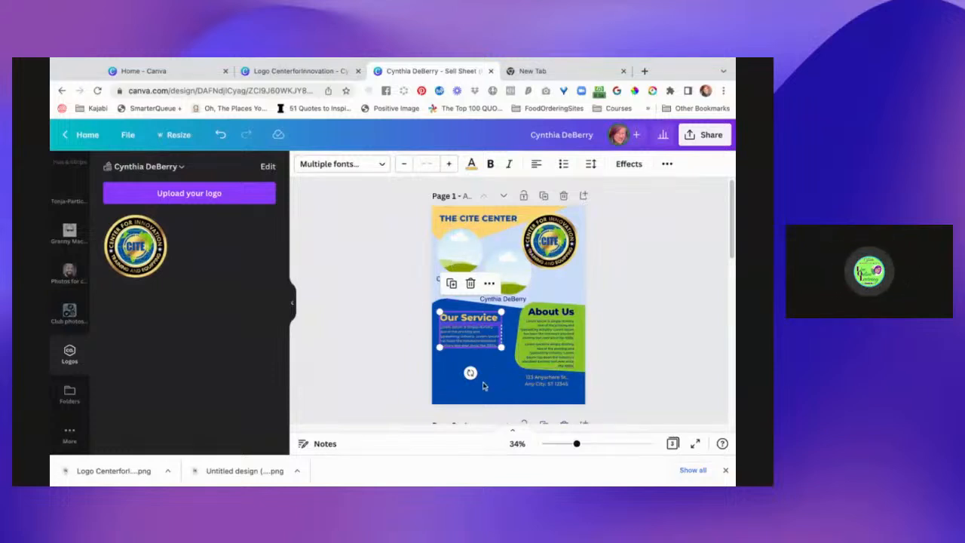
{"action": "left_click", "coordinate": [637, 345]}
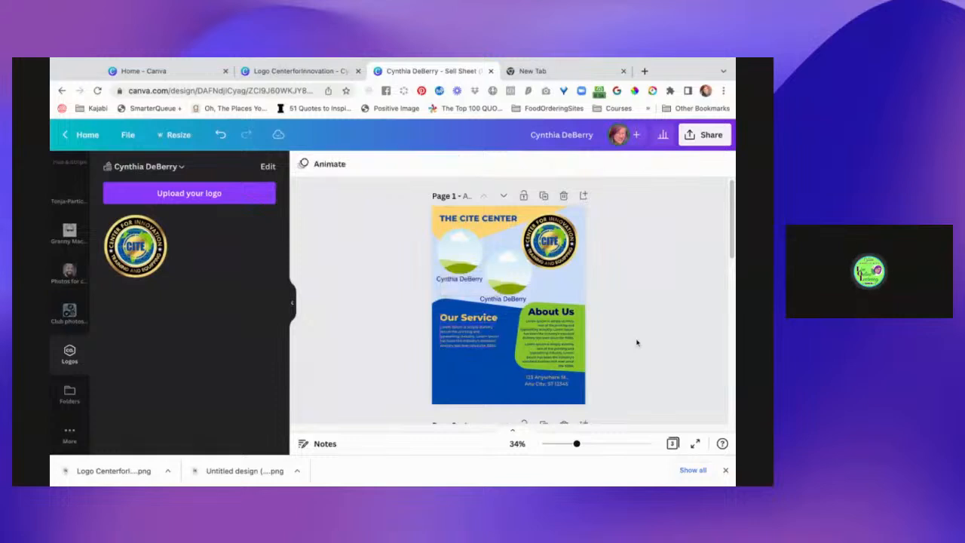
{"action": "scroll", "coordinate": [642, 373], "scroll_direction": "down", "scroll_amount": 5}
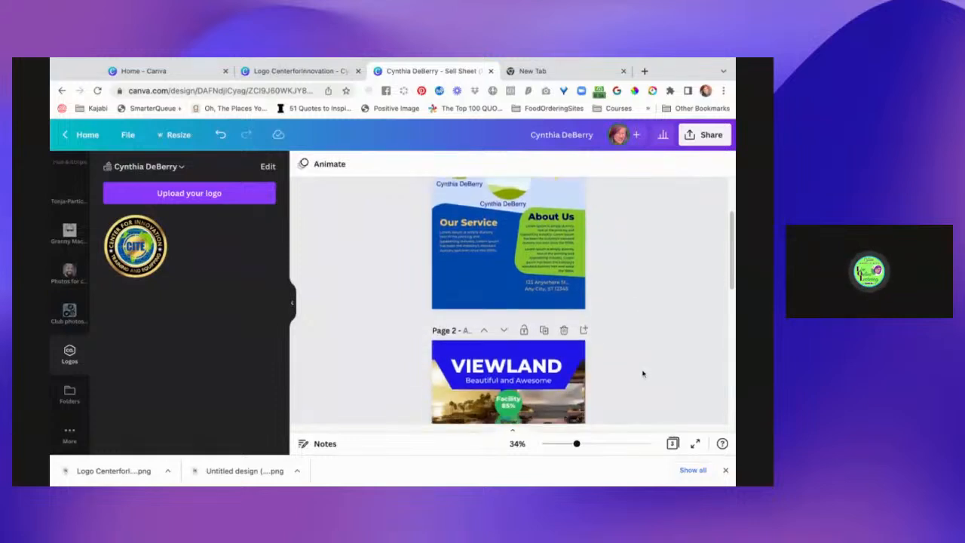
{"action": "scroll", "coordinate": [642, 373], "scroll_direction": "down", "scroll_amount": 1}
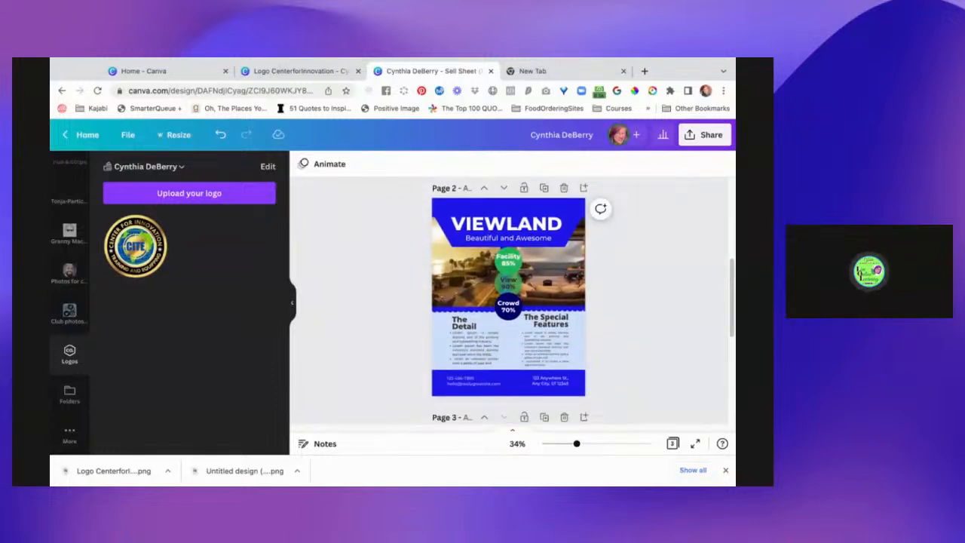
{"action": "scroll", "coordinate": [672, 328], "scroll_direction": "up", "scroll_amount": 2}
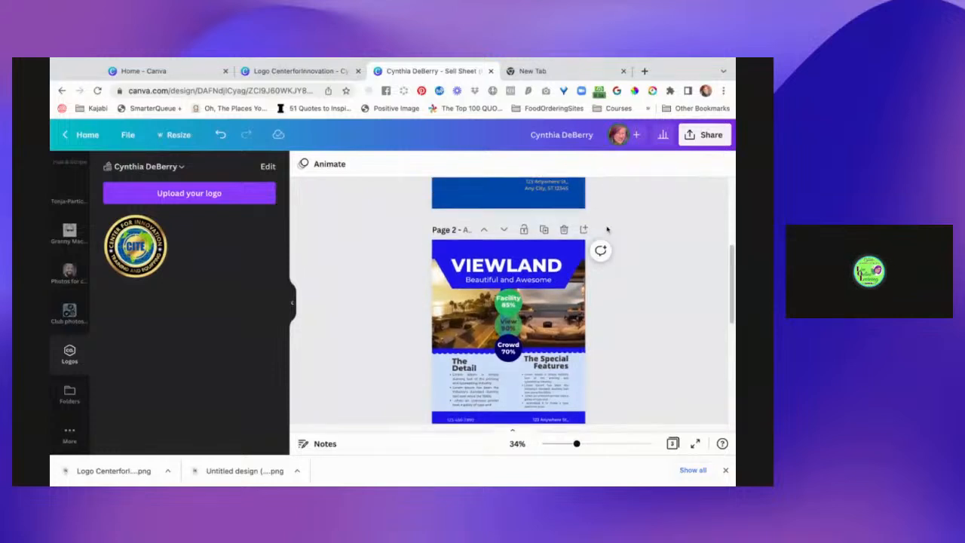
{"action": "scroll", "coordinate": [615, 270], "scroll_direction": "up", "scroll_amount": 3}
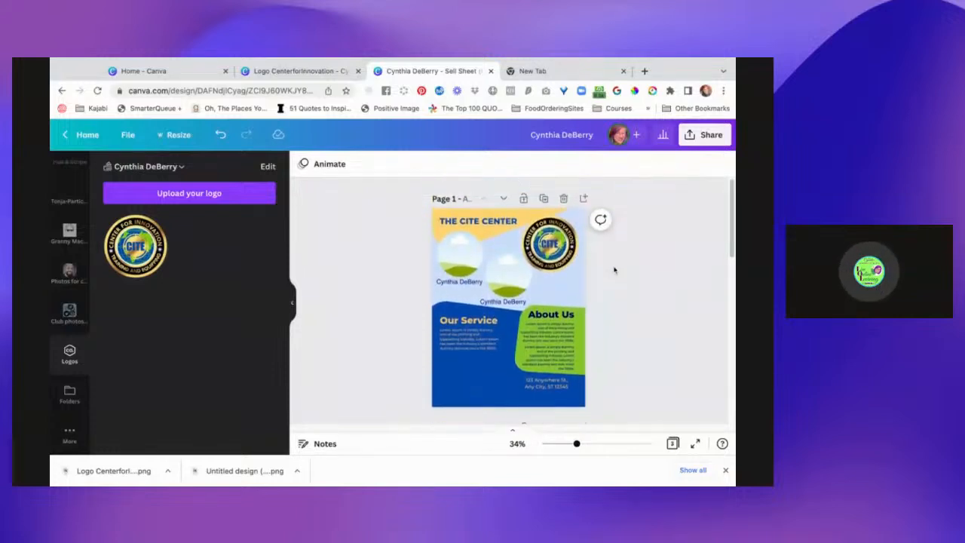